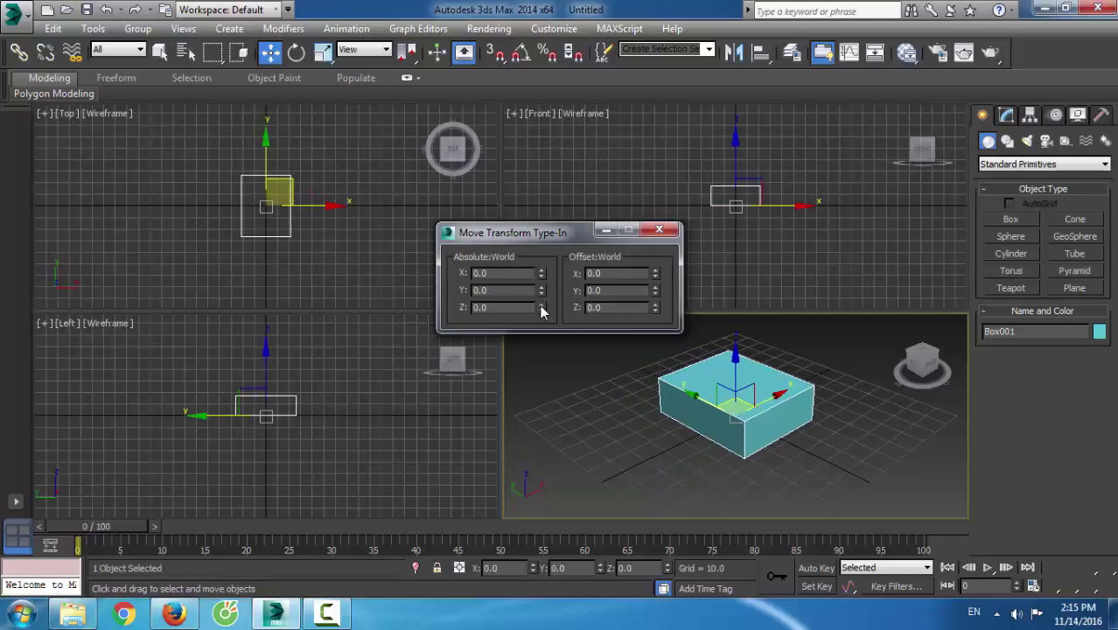
Set the box's length and width to 60 and its height to 40
{"action": "left_click", "coordinate": [659, 229]}
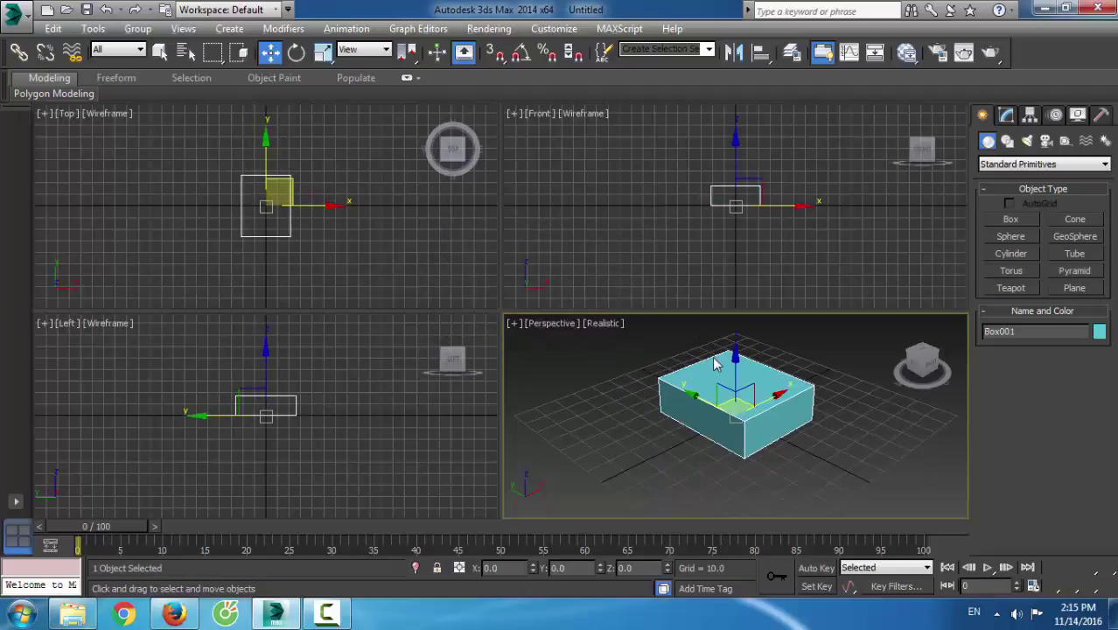
{"action": "key", "text": "alt+w"}
{"action": "left_click", "coordinate": [1006, 114]}
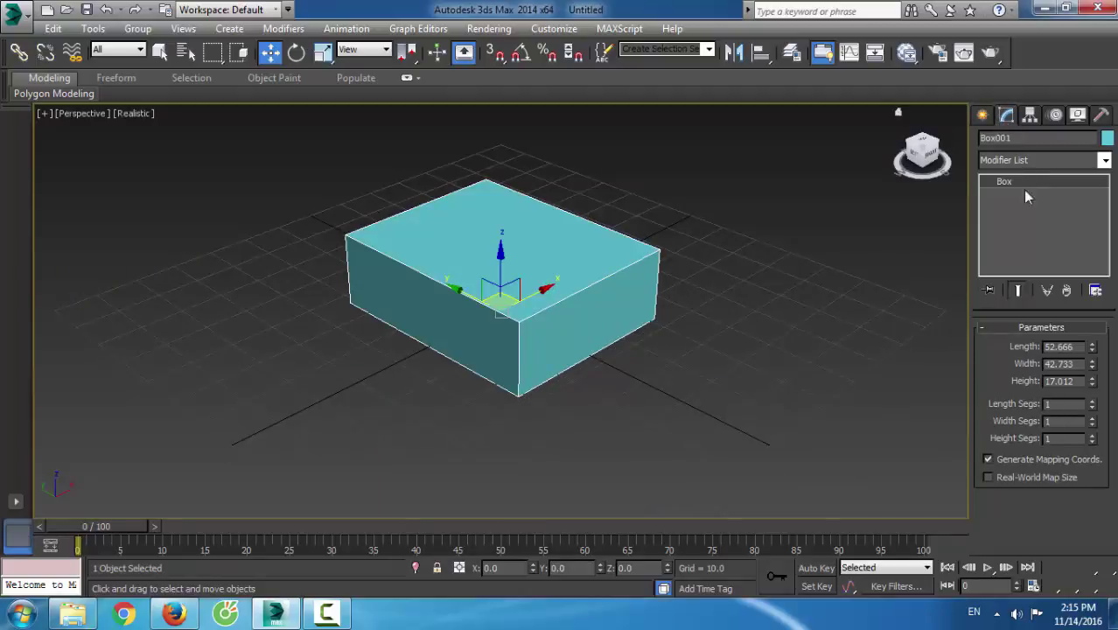
{"action": "double_click", "coordinate": [1065, 347]}
{"action": "type", "text": "60"}
{"action": "key", "text": "Tab"}
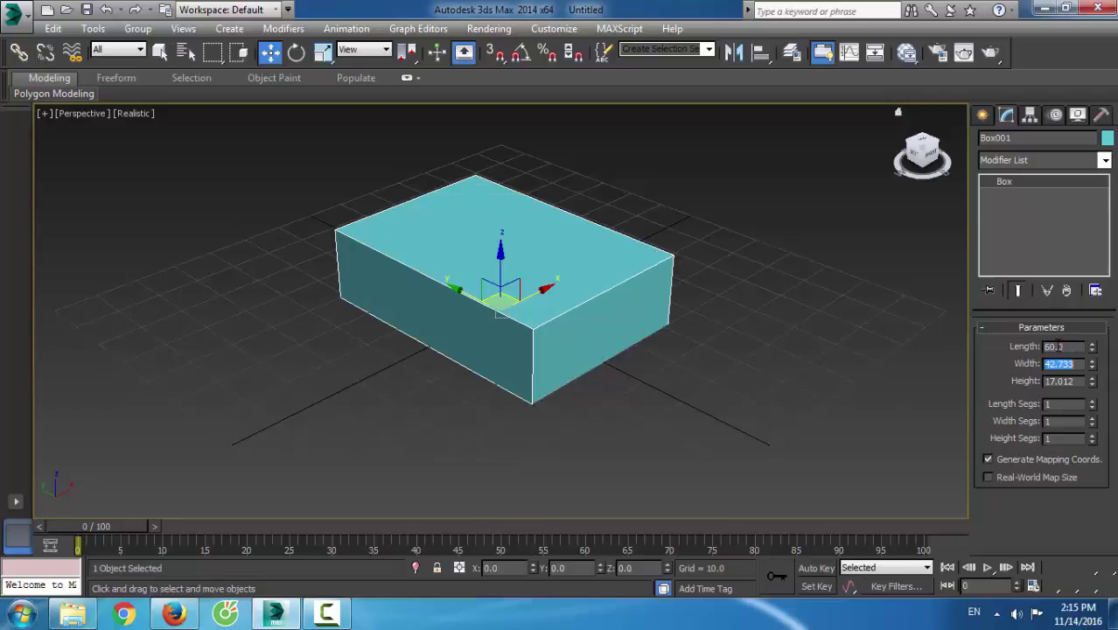
{"action": "type", "text": "60"}
{"action": "key", "text": "Tab"}
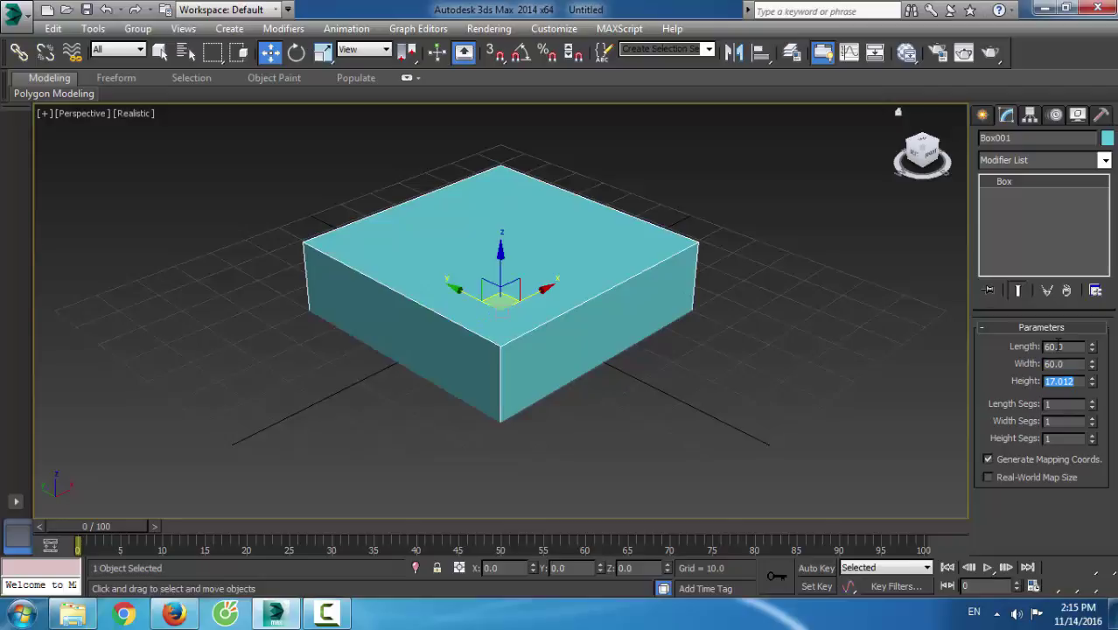
{"action": "type", "text": "40"}
{"action": "key", "text": "Tab"}
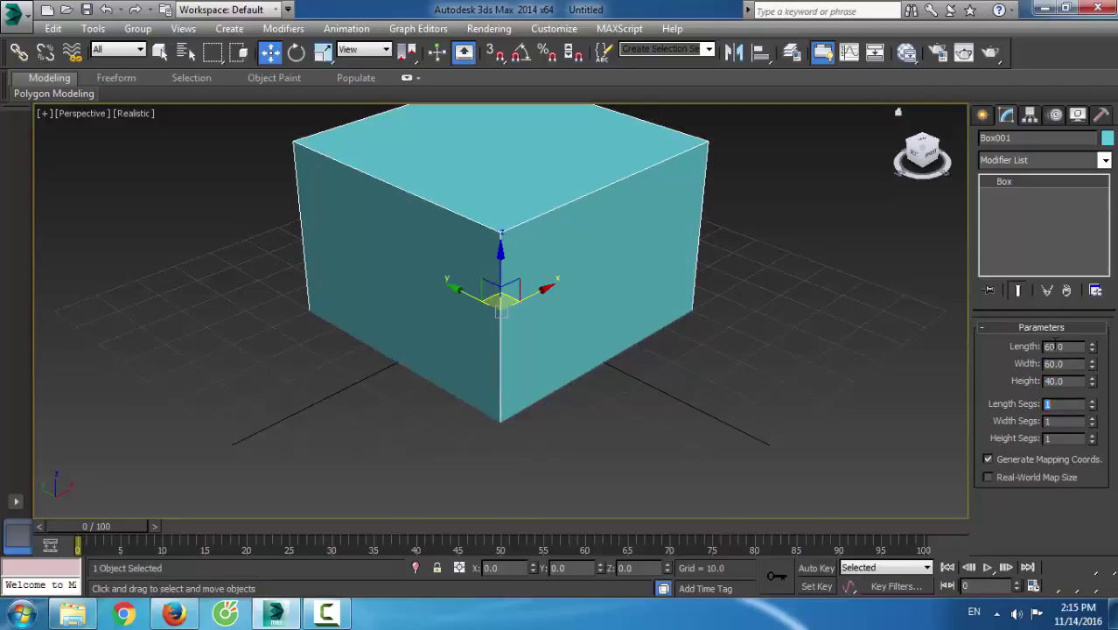
Set the box's height to 60 to make it a cube
{"action": "scroll", "coordinate": [665, 295], "scroll_direction": "up", "scroll_amount": 2}
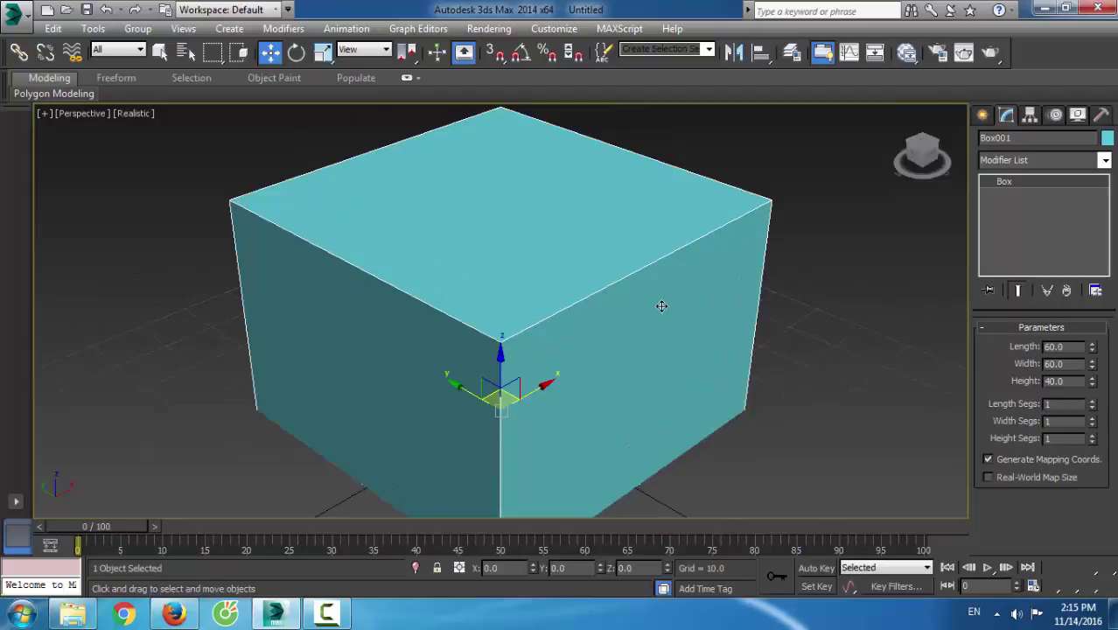
{"action": "scroll", "coordinate": [661, 305], "scroll_direction": "down", "scroll_amount": 2}
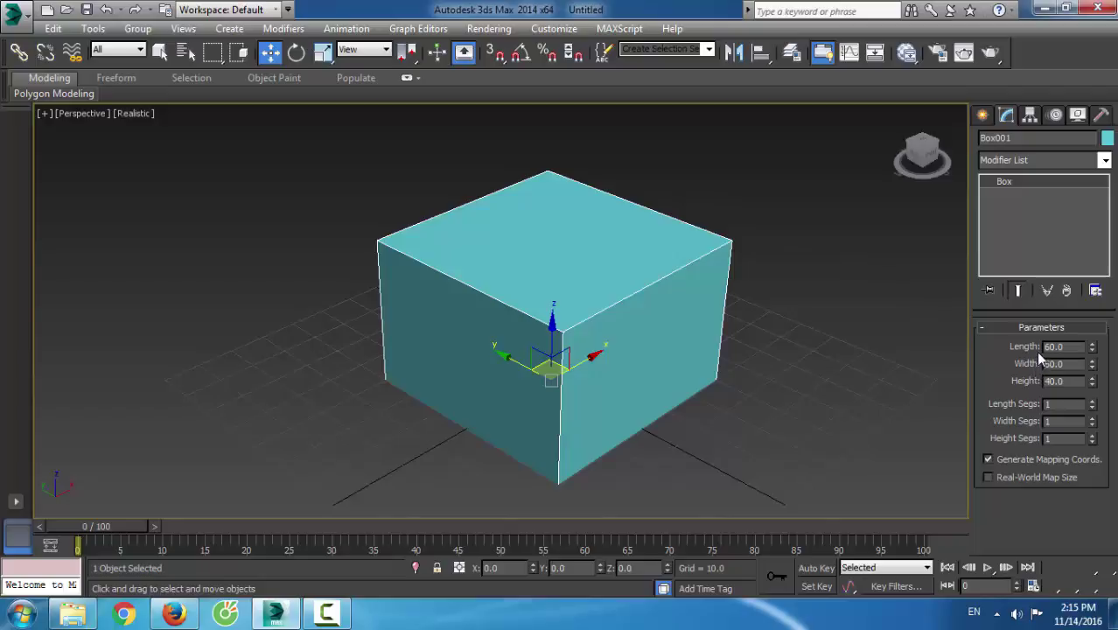
{"action": "left_click_drag", "start_coordinate": [1076, 381], "coordinate": [958, 389]}
{"action": "type", "text": "60"}
{"action": "key", "text": "Return"}
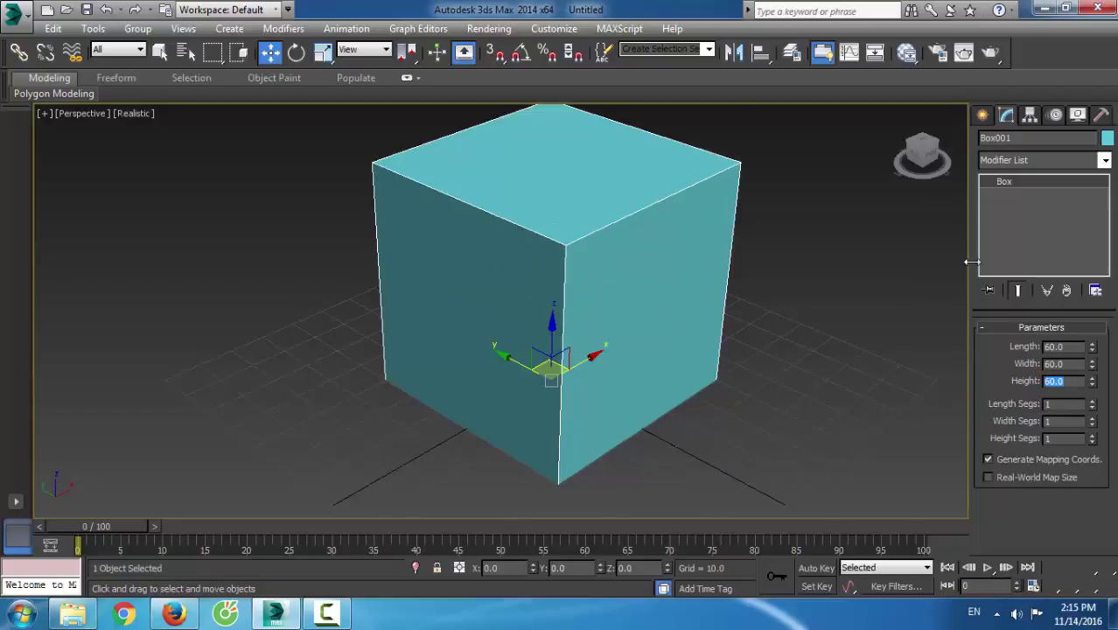
Convert the box to an Editable Poly
{"action": "right_click", "coordinate": [1004, 184]}
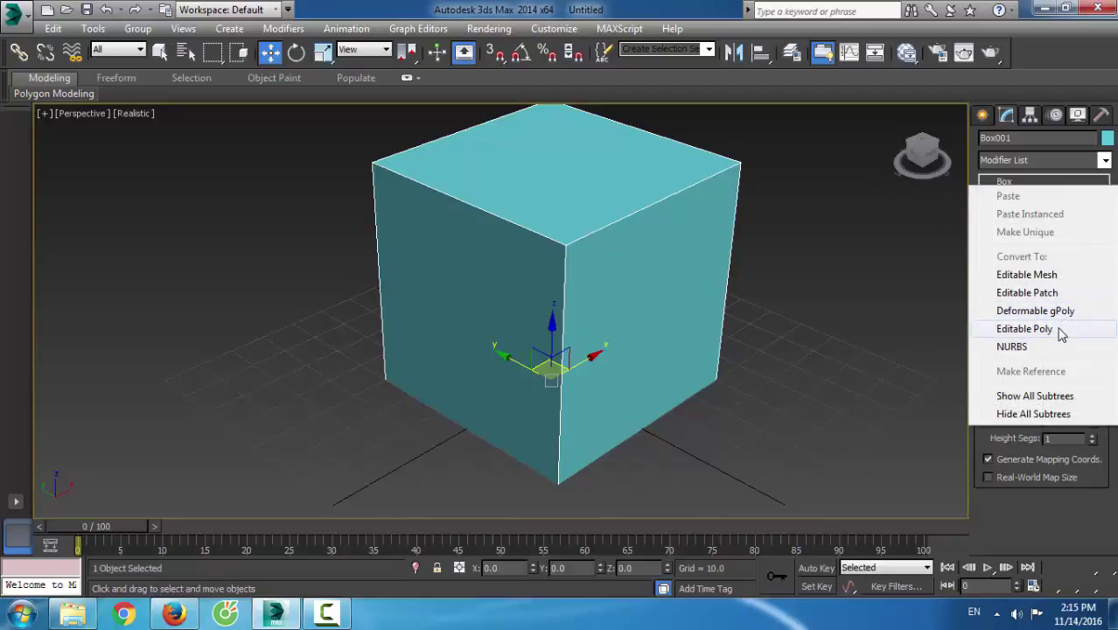
{"action": "left_click", "coordinate": [1025, 329]}
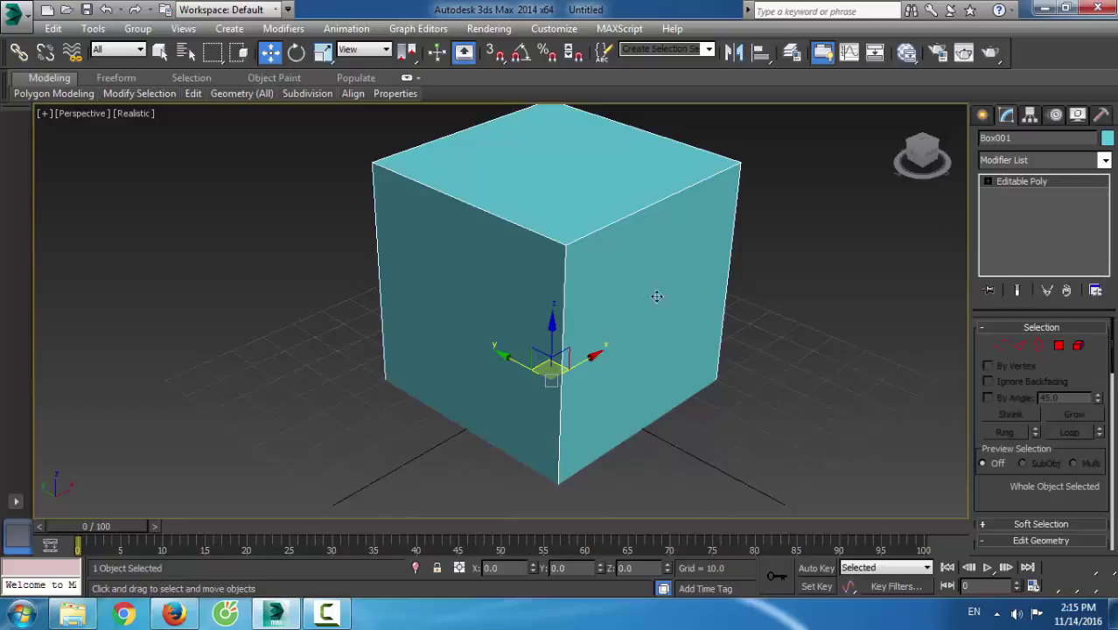
{"action": "middle_click_drag", "start_coordinate": [517, 328], "coordinate": [532, 342], "text": "alt"}
{"action": "key", "text": "shift+z"}
Connect the ring of four vertical edges with one segment, slid up close to the top of the box
{"action": "left_click", "coordinate": [1021, 347]}
{"action": "left_click_drag", "start_coordinate": [525, 349], "coordinate": [617, 379]}
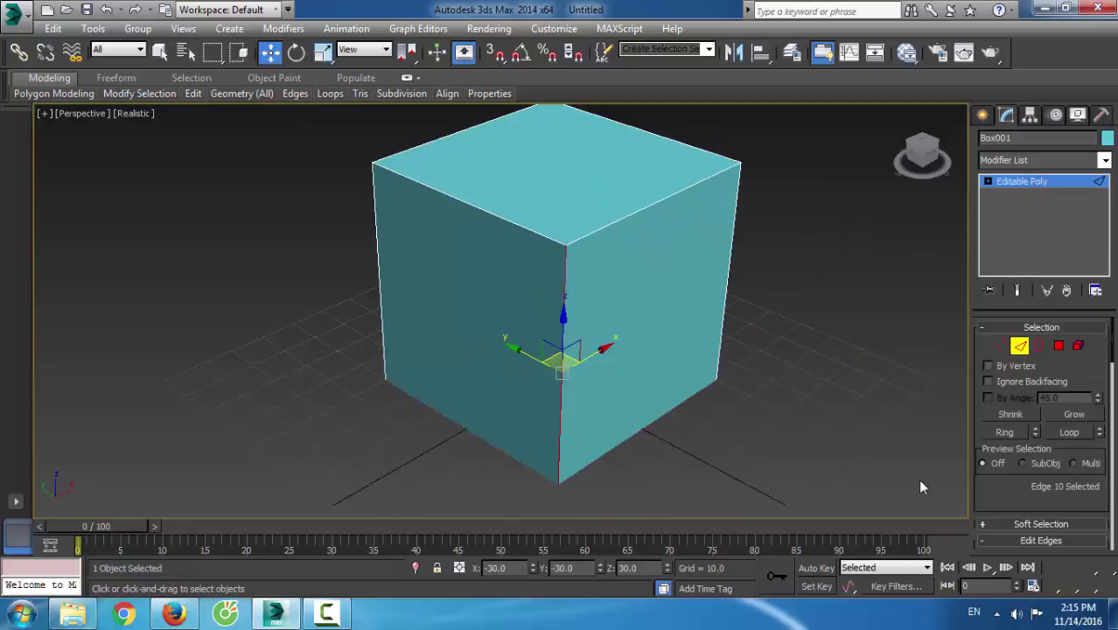
{"action": "left_click", "coordinate": [1017, 432]}
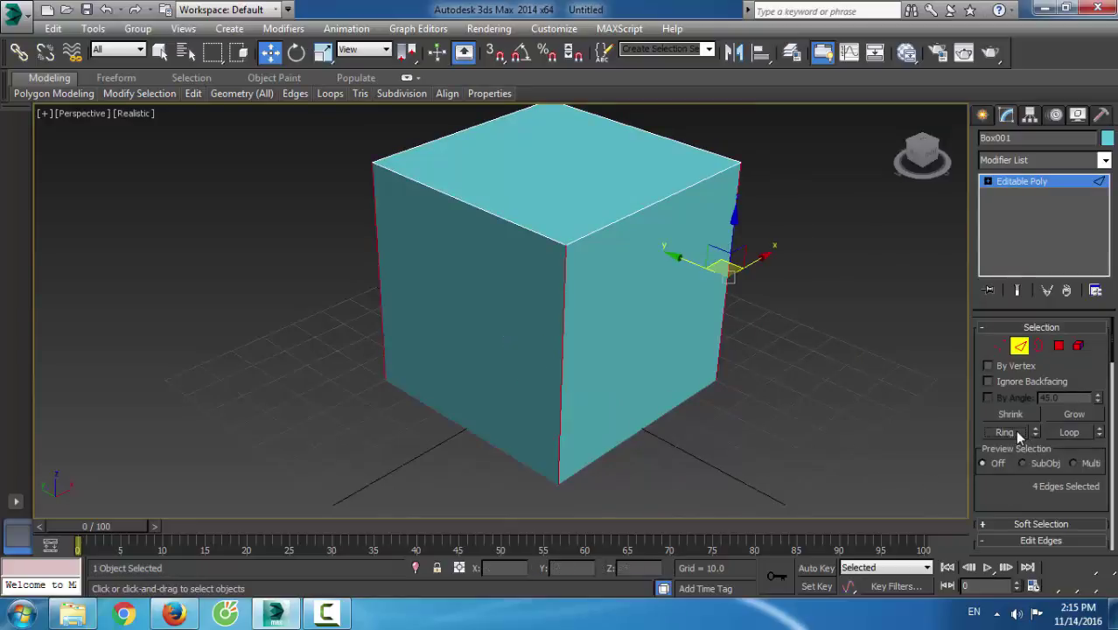
{"action": "scroll", "coordinate": [1025, 494], "scroll_direction": "down", "scroll_amount": 5}
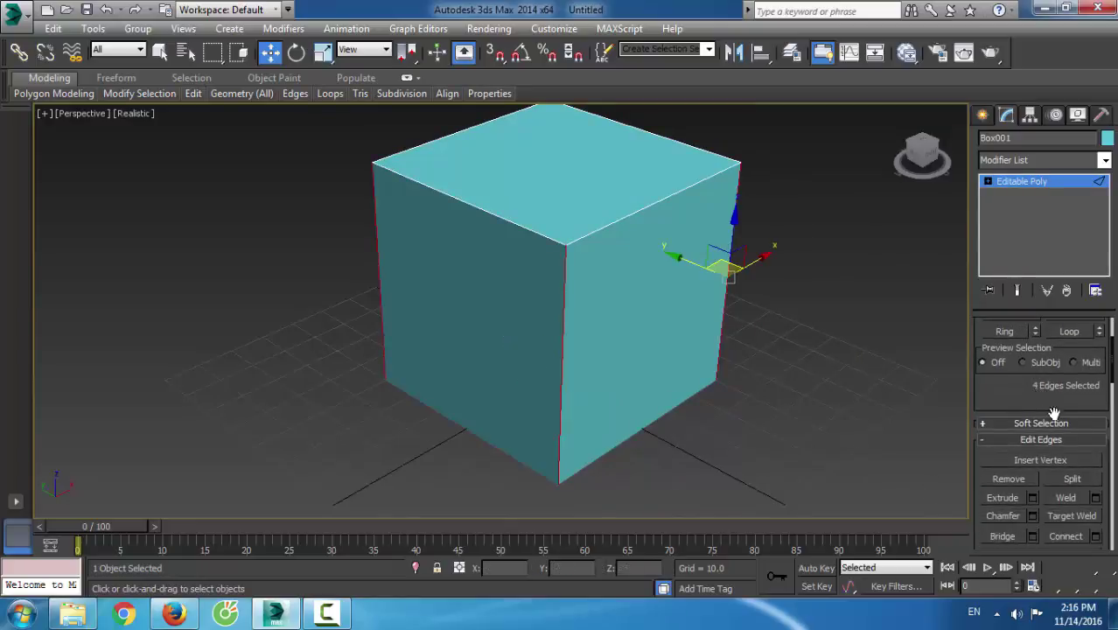
{"action": "left_click", "coordinate": [1095, 463]}
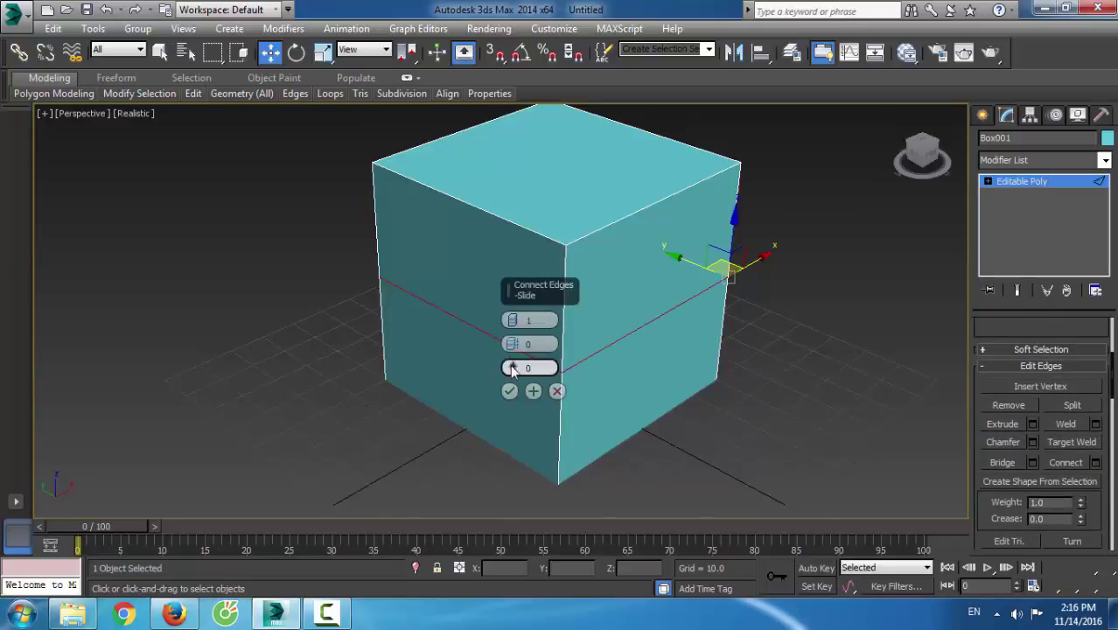
{"action": "left_click_drag", "start_coordinate": [512, 367], "coordinate": [566, 149]}
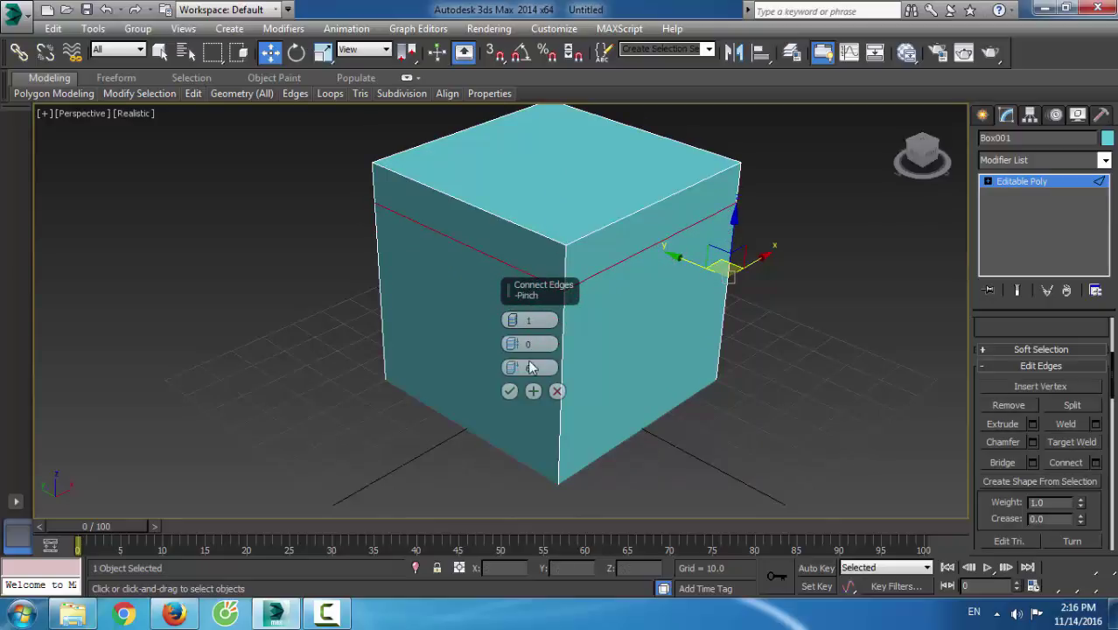
{"action": "left_click", "coordinate": [510, 391]}
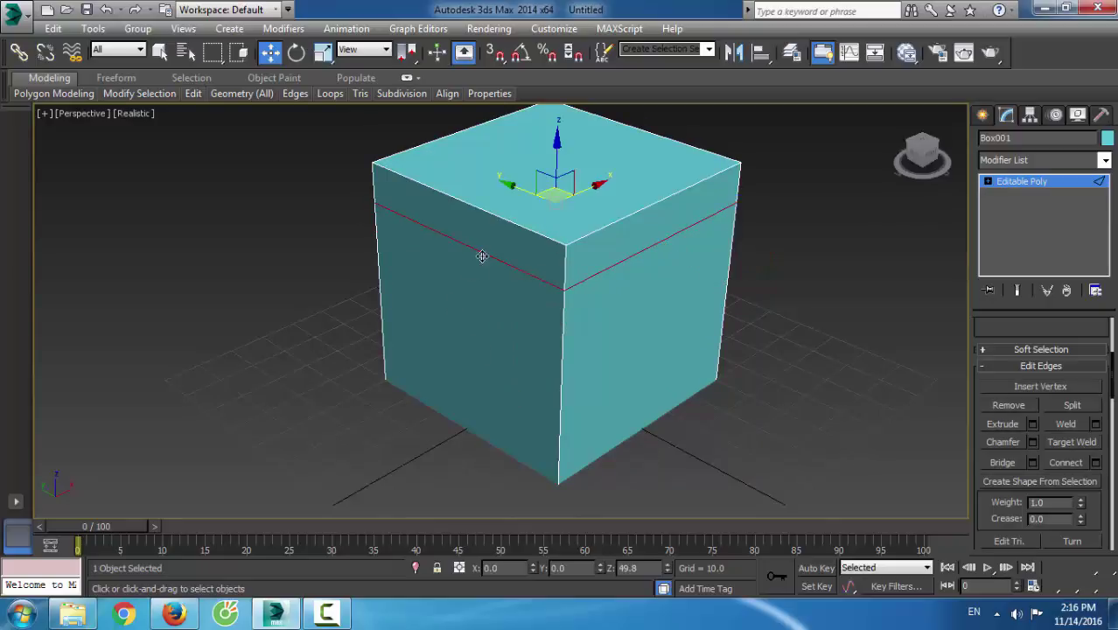
{"action": "left_click", "coordinate": [653, 231]}
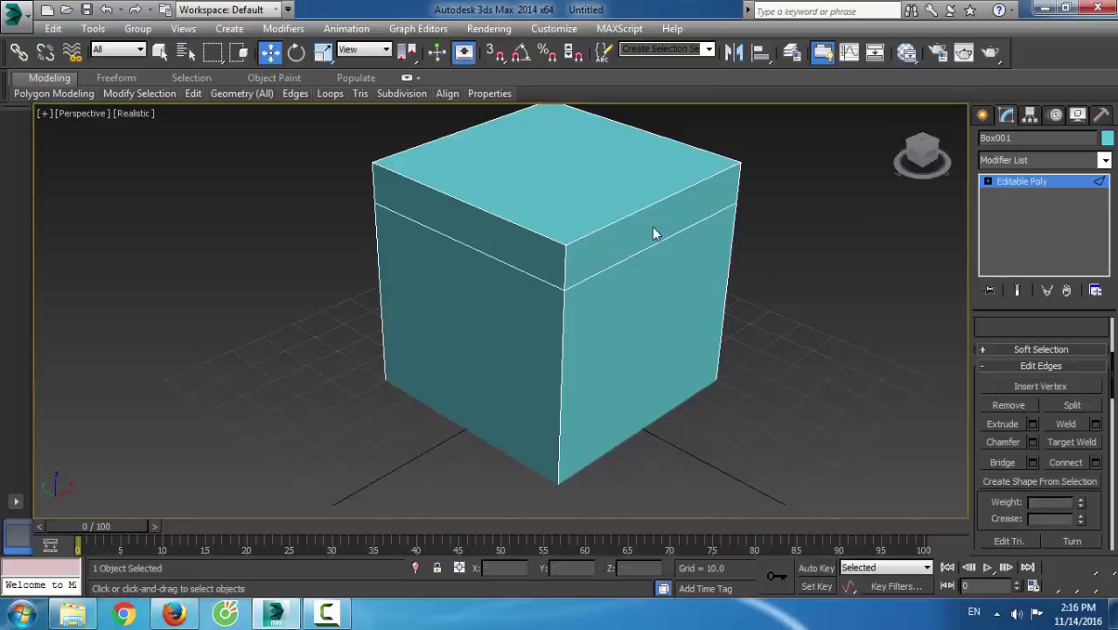
Extrude the loop of four side polygons in the narrow upper band by Local Normal with a height of 2
{"action": "key", "text": "3"}
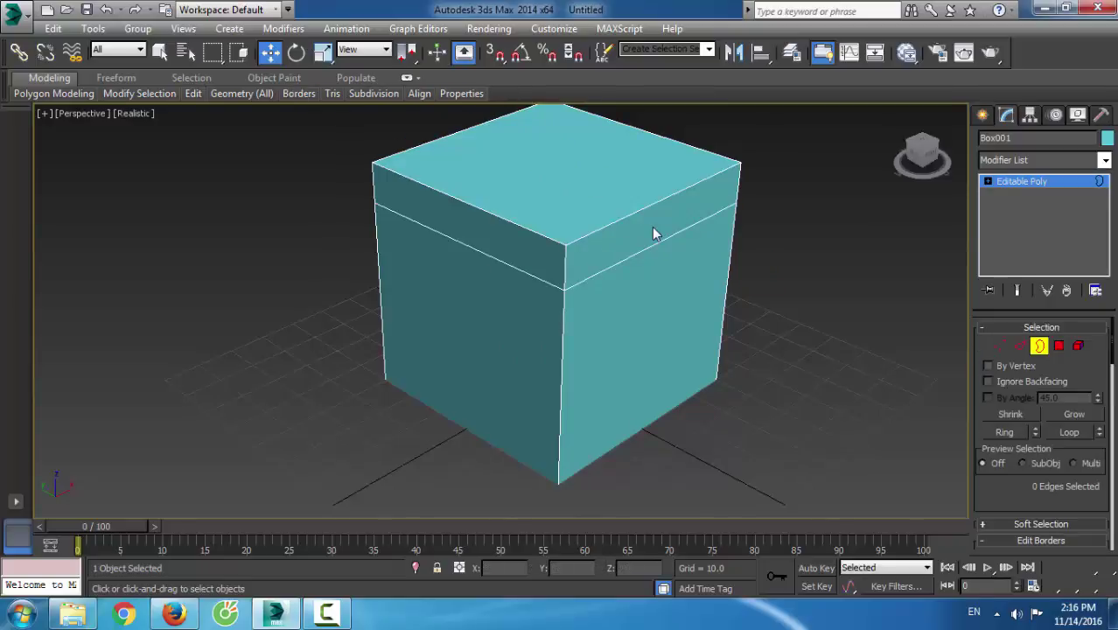
{"action": "key", "text": "4"}
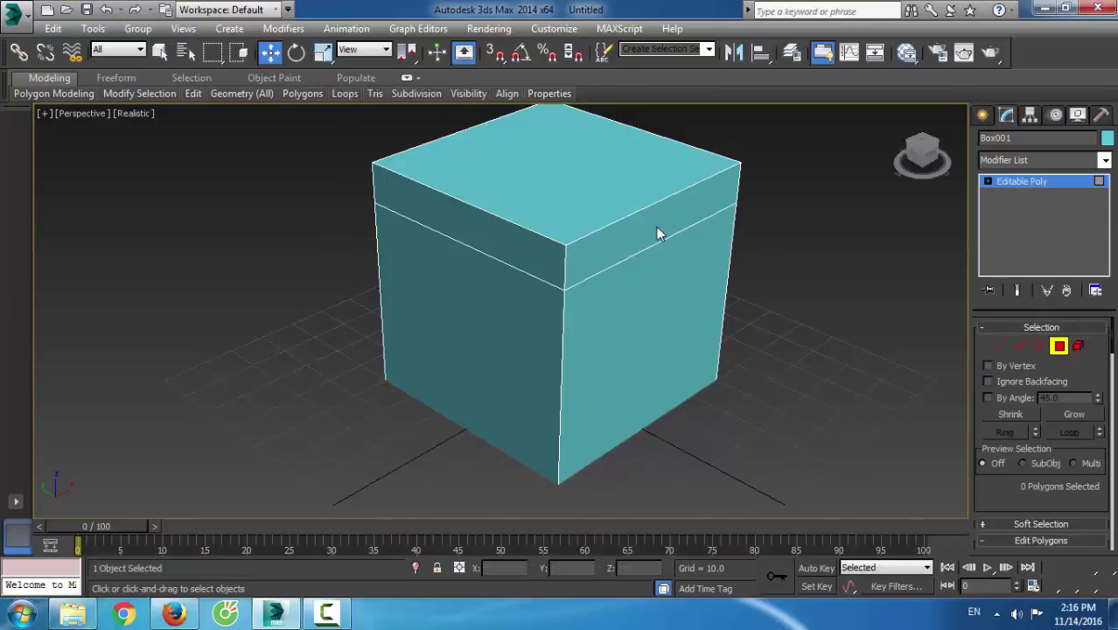
{"action": "left_click", "coordinate": [657, 229]}
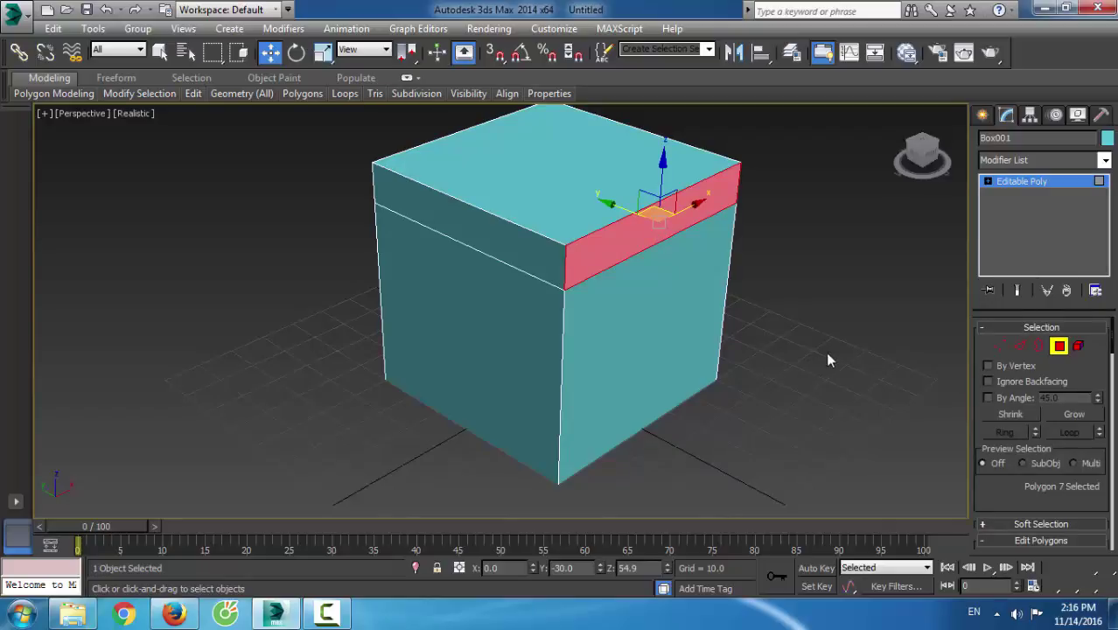
{"action": "key", "text": "alt+w"}
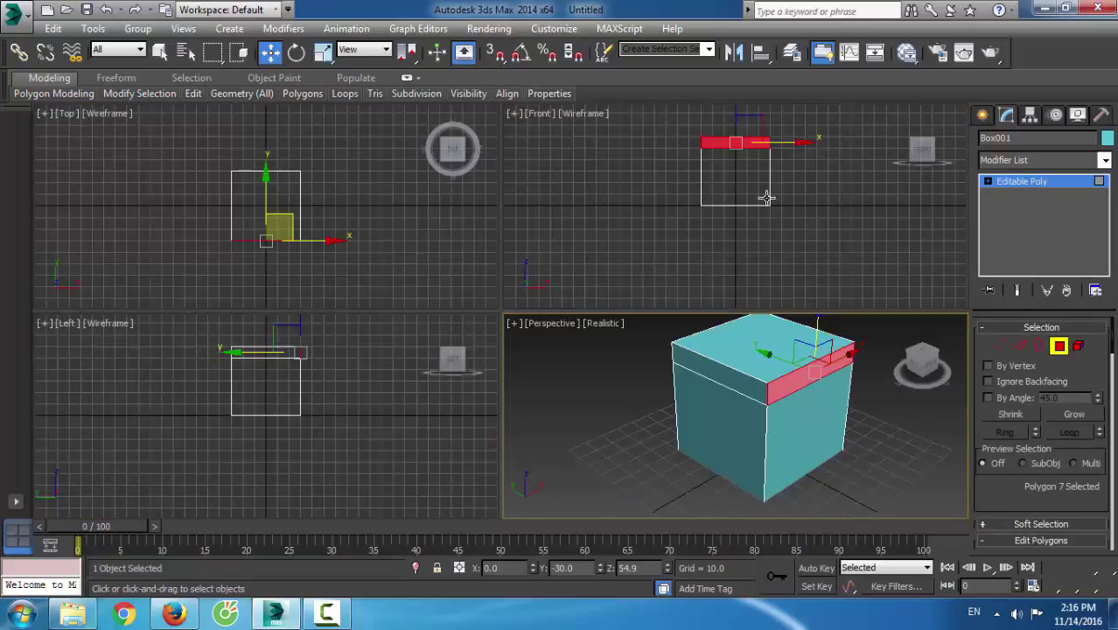
{"action": "left_click", "coordinate": [711, 142]}
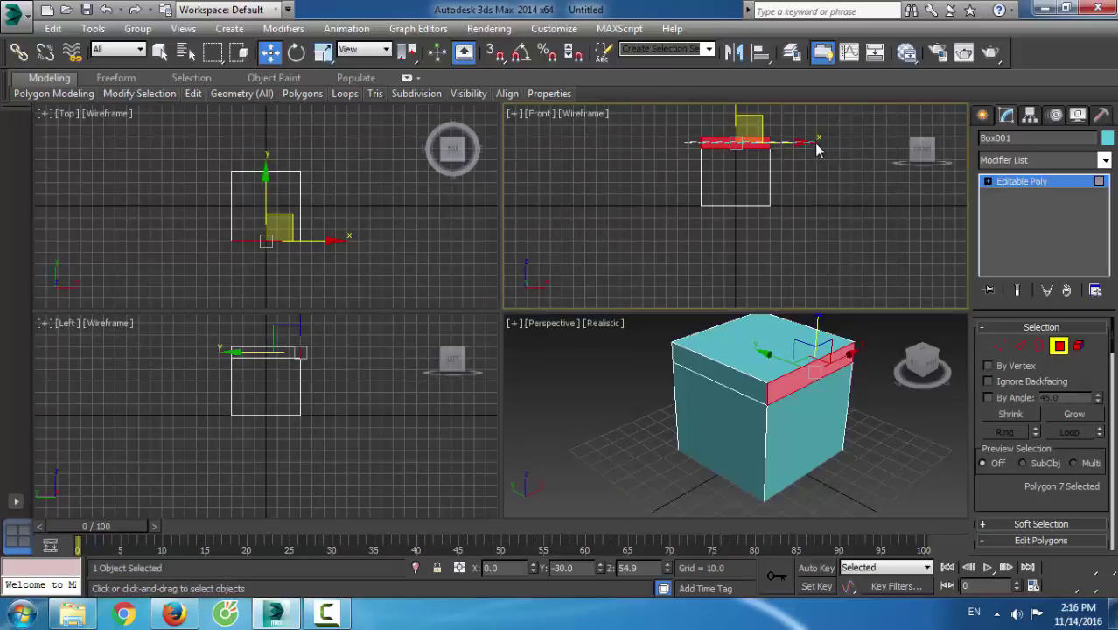
{"action": "key", "text": "alt+l"}
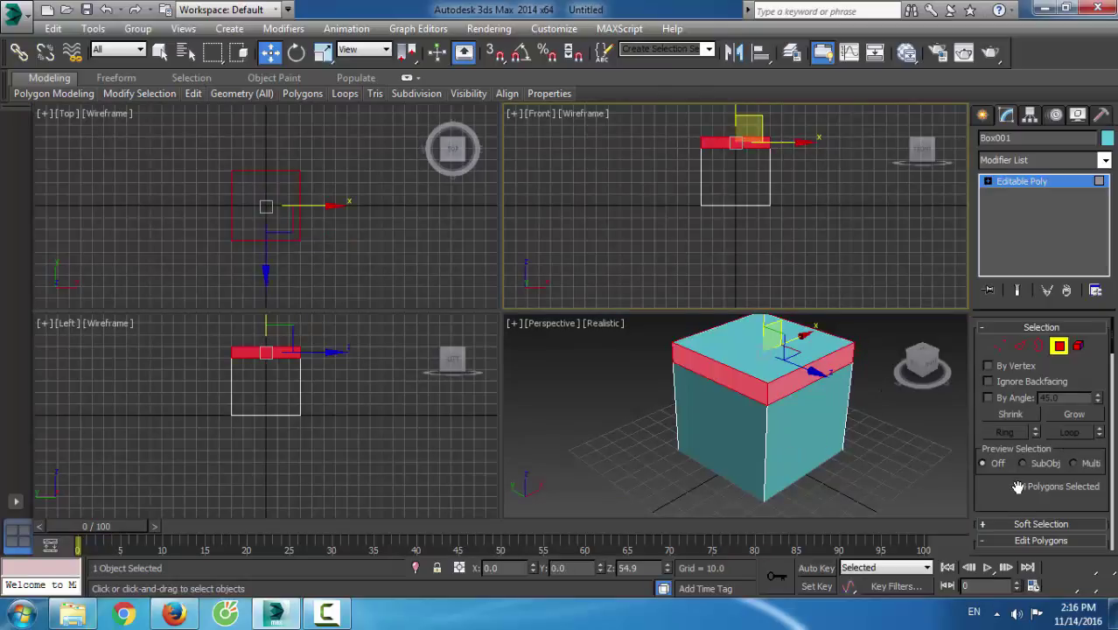
{"action": "scroll", "coordinate": [1016, 487], "scroll_direction": "down", "scroll_amount": 3}
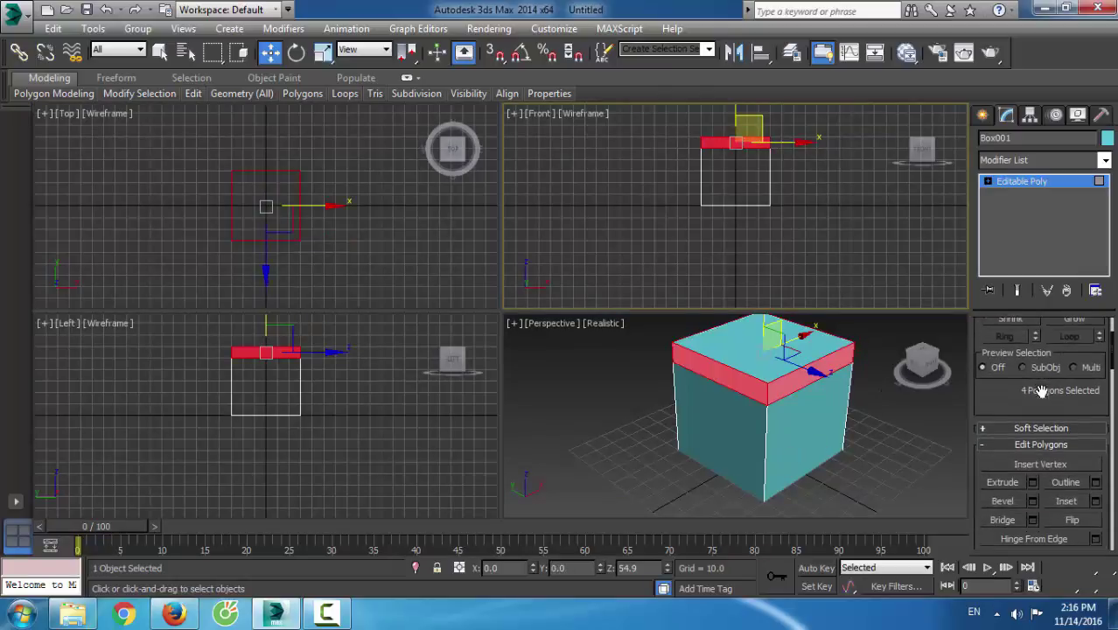
{"action": "left_click", "coordinate": [1033, 483]}
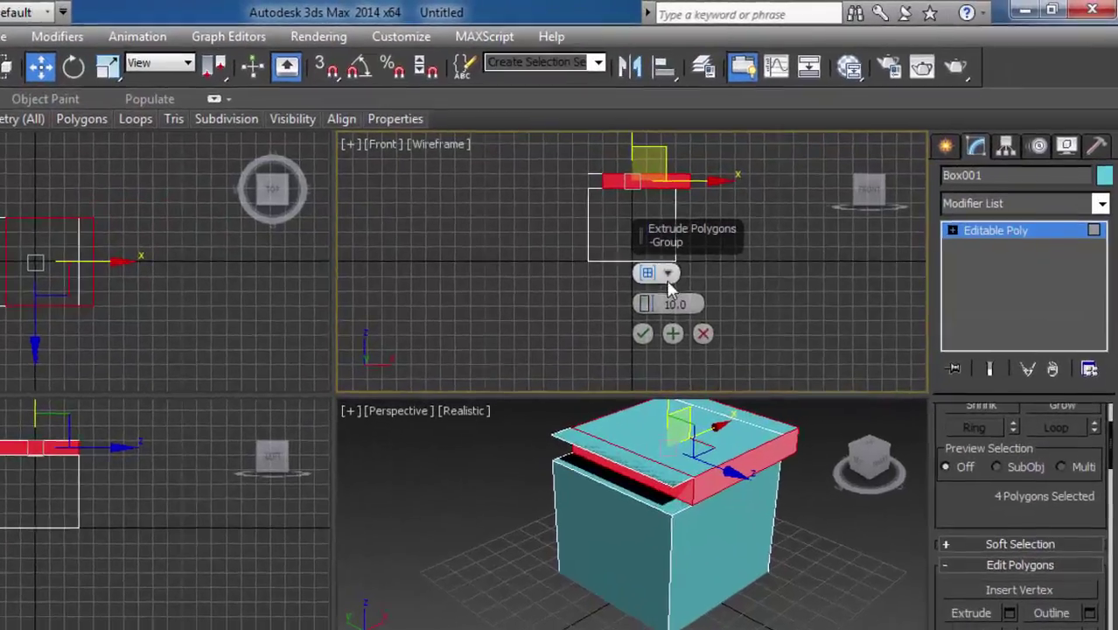
{"action": "left_click", "coordinate": [667, 278]}
{"action": "left_click", "coordinate": [690, 315]}
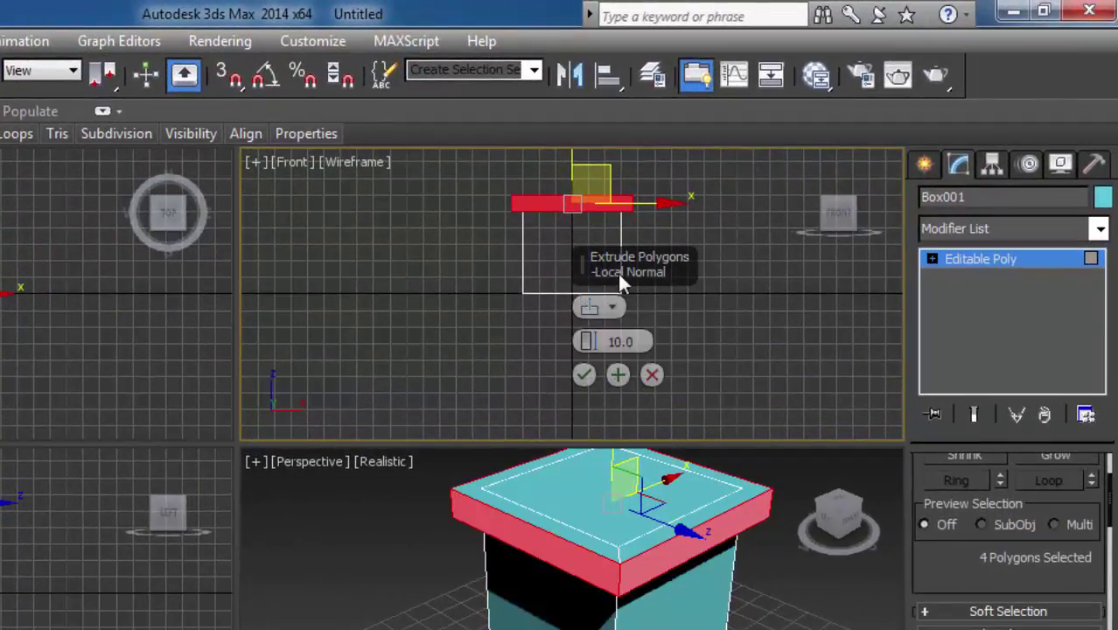
{"action": "left_click_drag", "start_coordinate": [636, 342], "coordinate": [541, 350]}
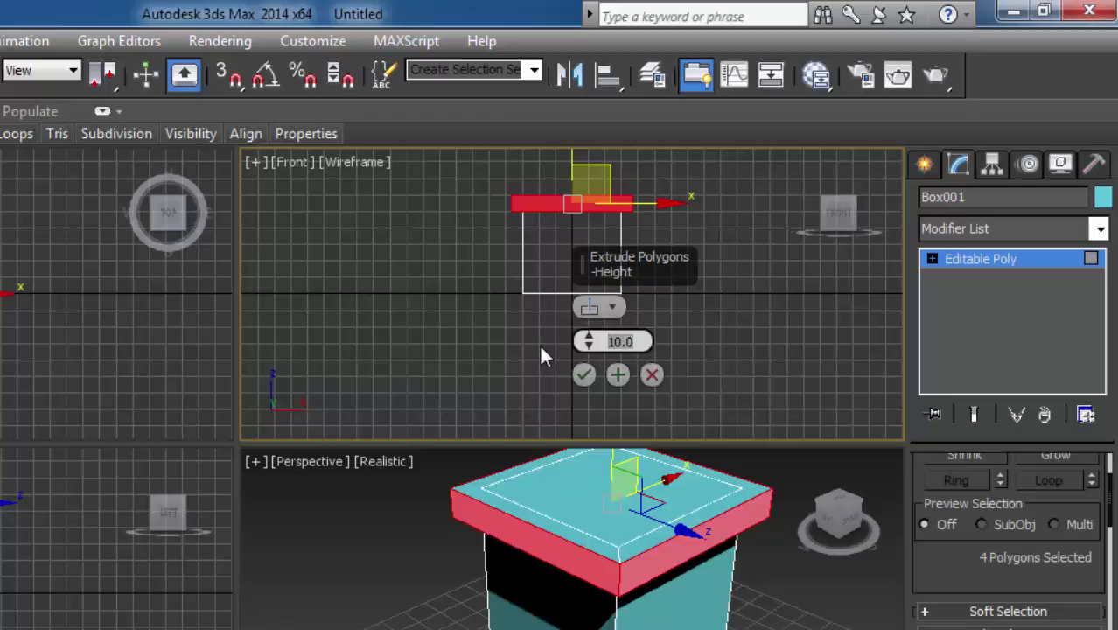
{"action": "type", "text": "2"}
{"action": "key", "text": "Return"}
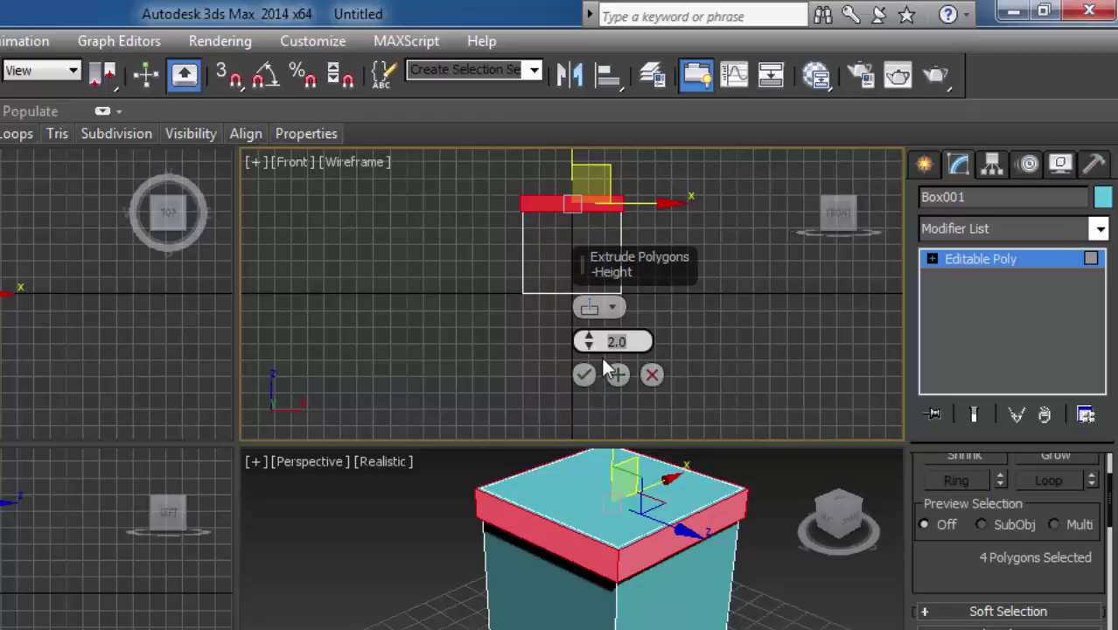
Set the upper band's extrusion height to 3 and apply the extrusion
{"action": "type", "text": "3"}
{"action": "key", "text": "Return"}
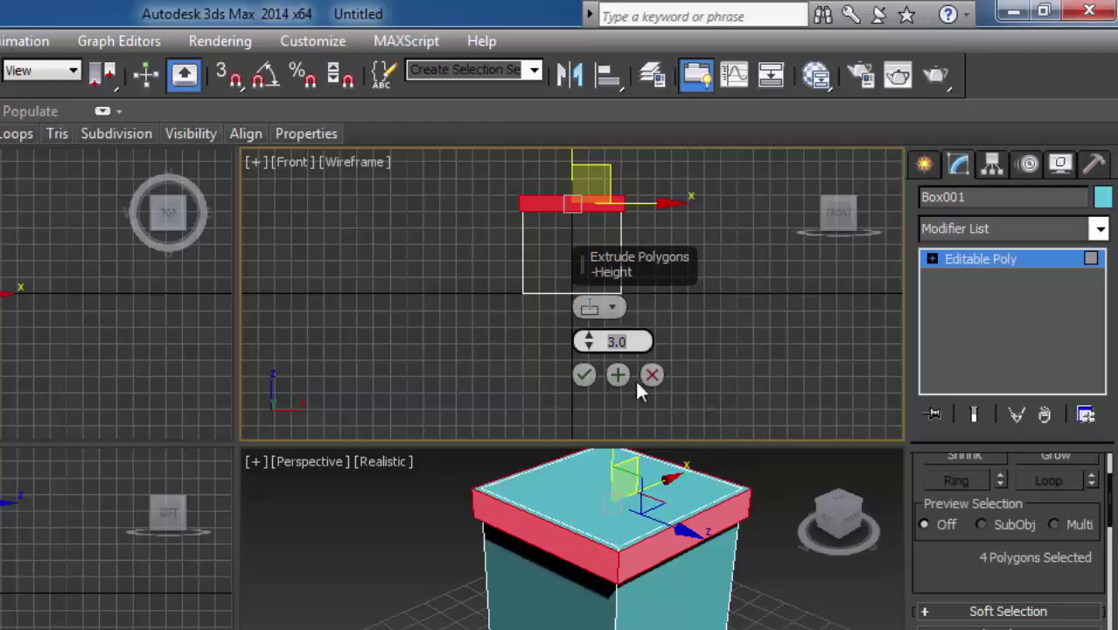
{"action": "left_click", "coordinate": [580, 372]}
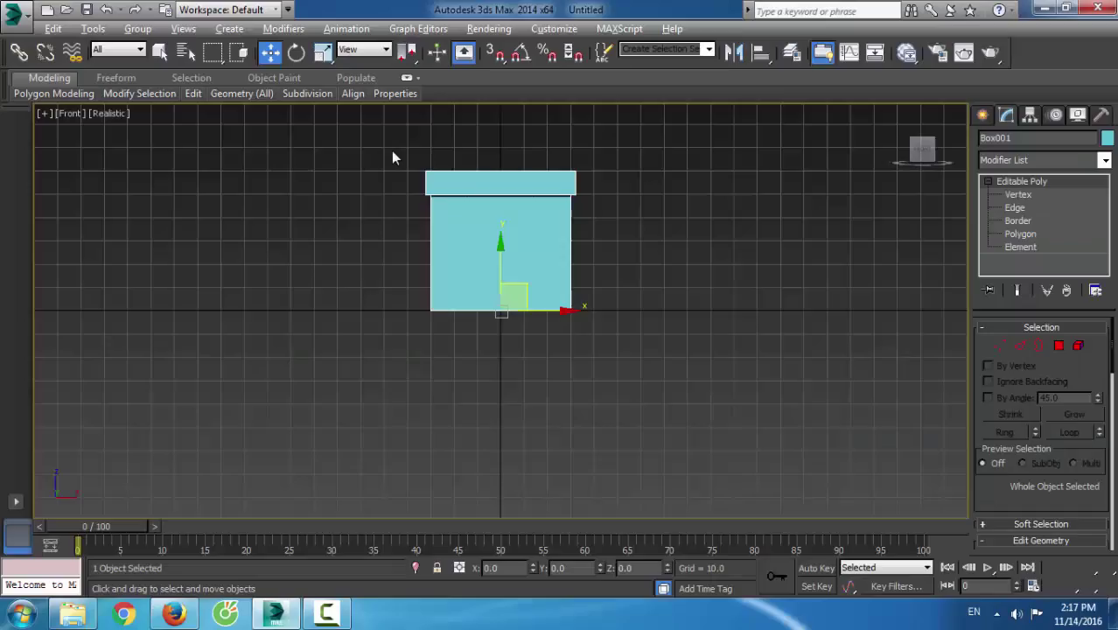
Select all polygons of the overhanging lid in the Front view, leaving the lower body's polygons out of the selection
{"action": "key", "text": "3"}
{"action": "left_click_drag", "start_coordinate": [390, 151], "coordinate": [615, 198]}
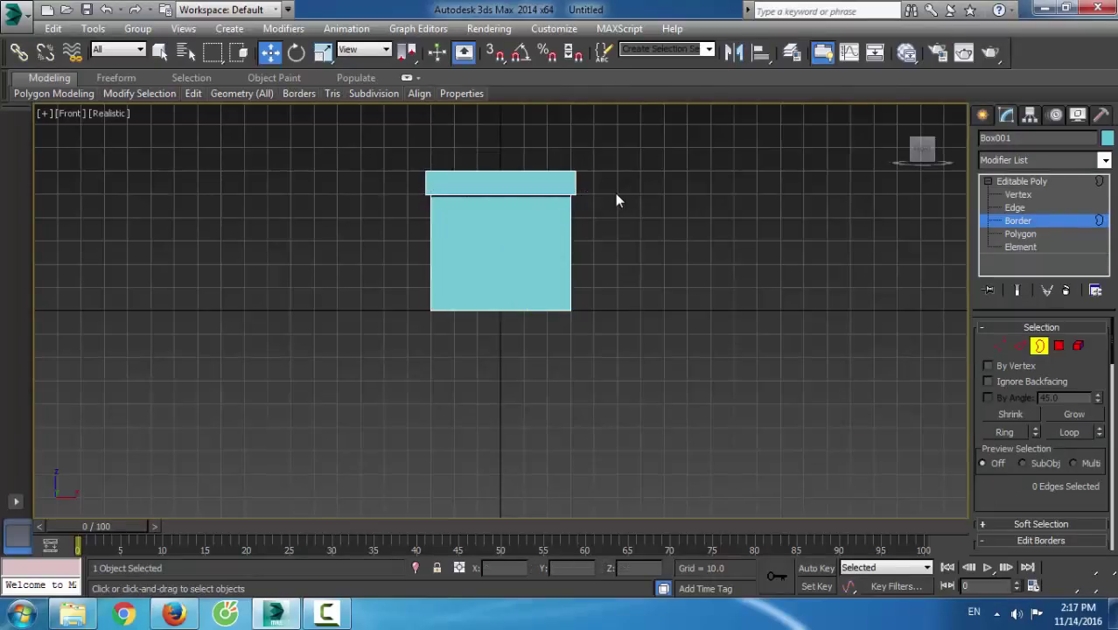
{"action": "key", "text": "4"}
{"action": "left_click_drag", "start_coordinate": [444, 181], "coordinate": [659, 204]}
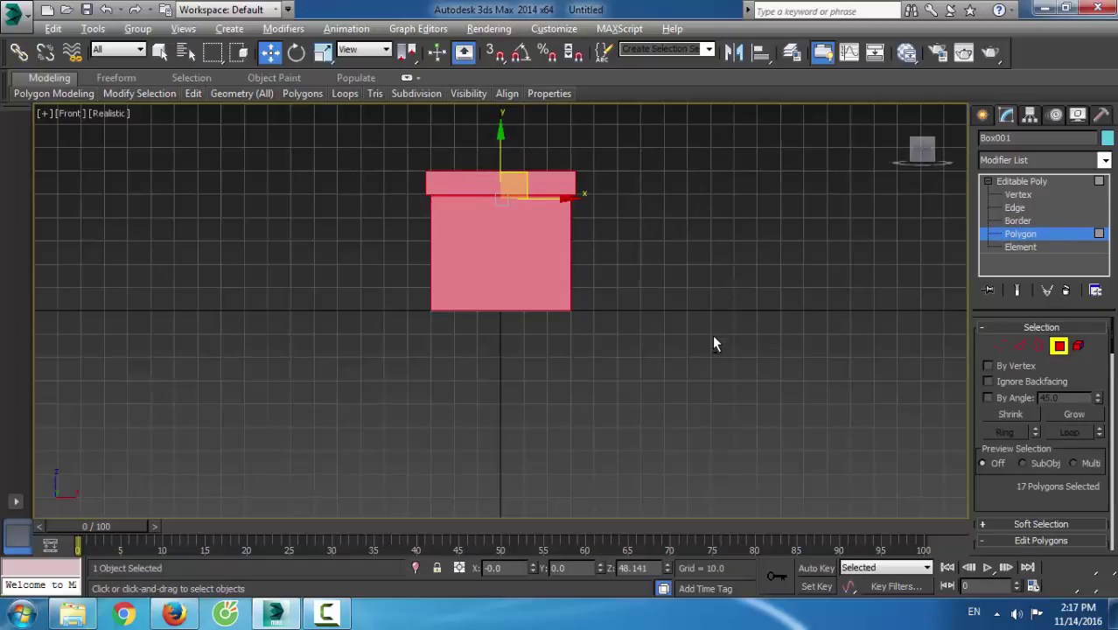
{"action": "left_click_drag", "start_coordinate": [706, 344], "coordinate": [328, 246], "text": "alt"}
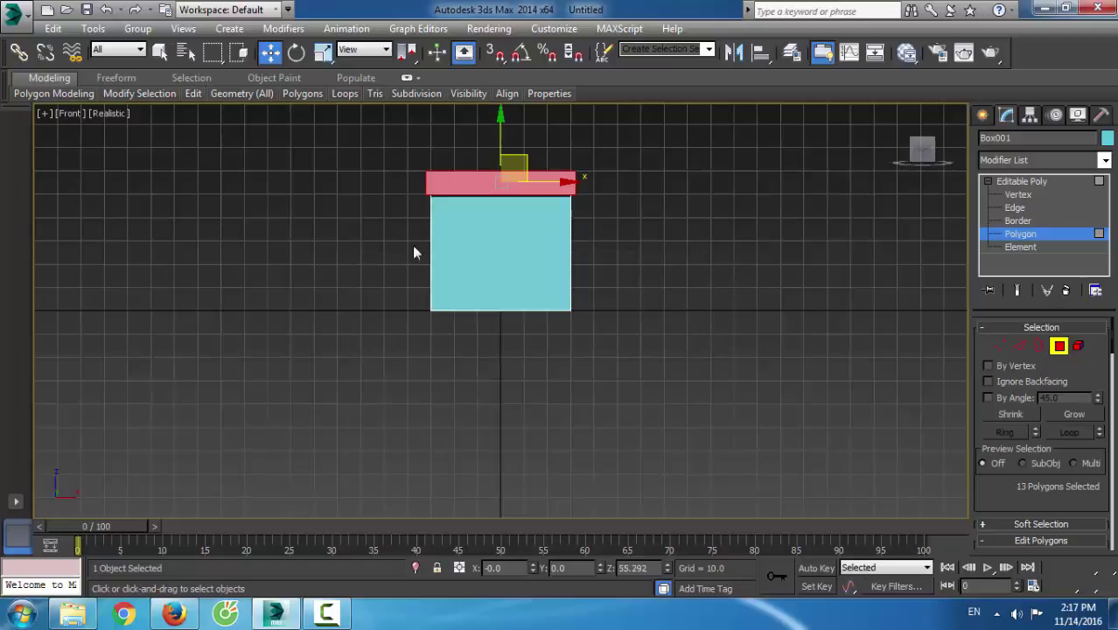
{"action": "key", "text": "z"}
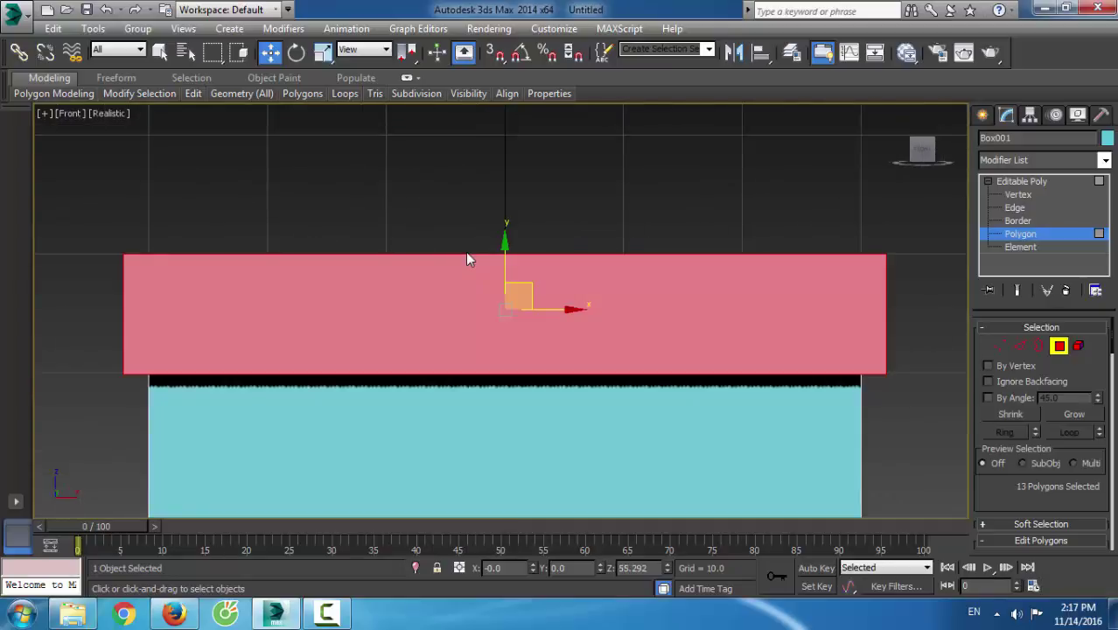
{"action": "key", "text": "p"}
{"action": "key", "text": "ctrl+r"}
{"action": "left_click_drag", "start_coordinate": [469, 253], "coordinate": [427, 268]}
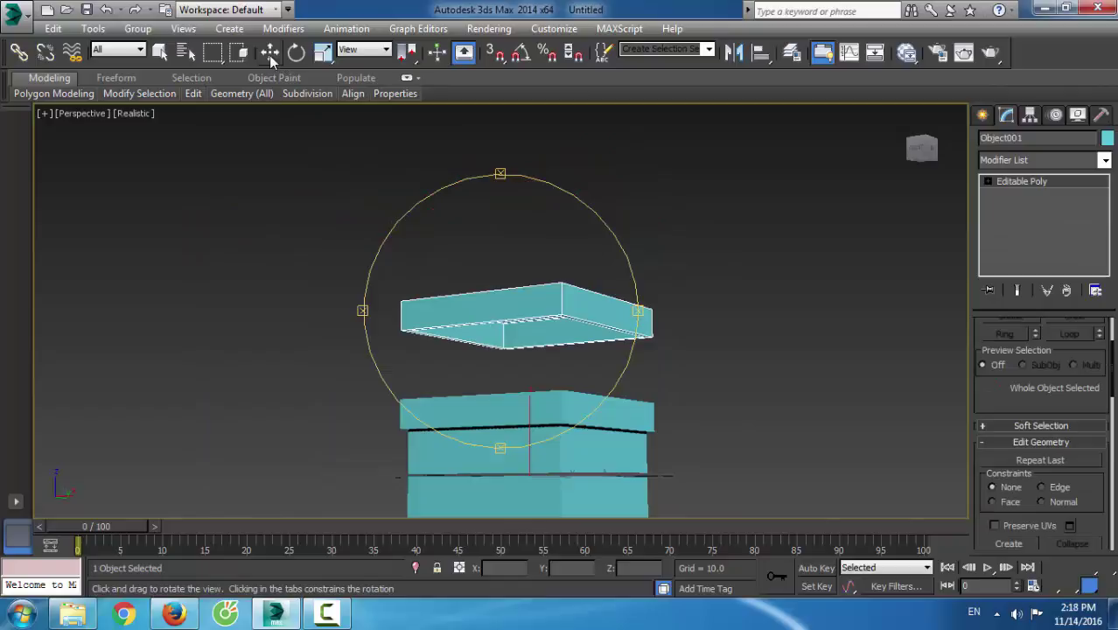
Delete the lid-band side polygons still attached to the lower box, working in the Front view
{"action": "left_click", "coordinate": [270, 53]}
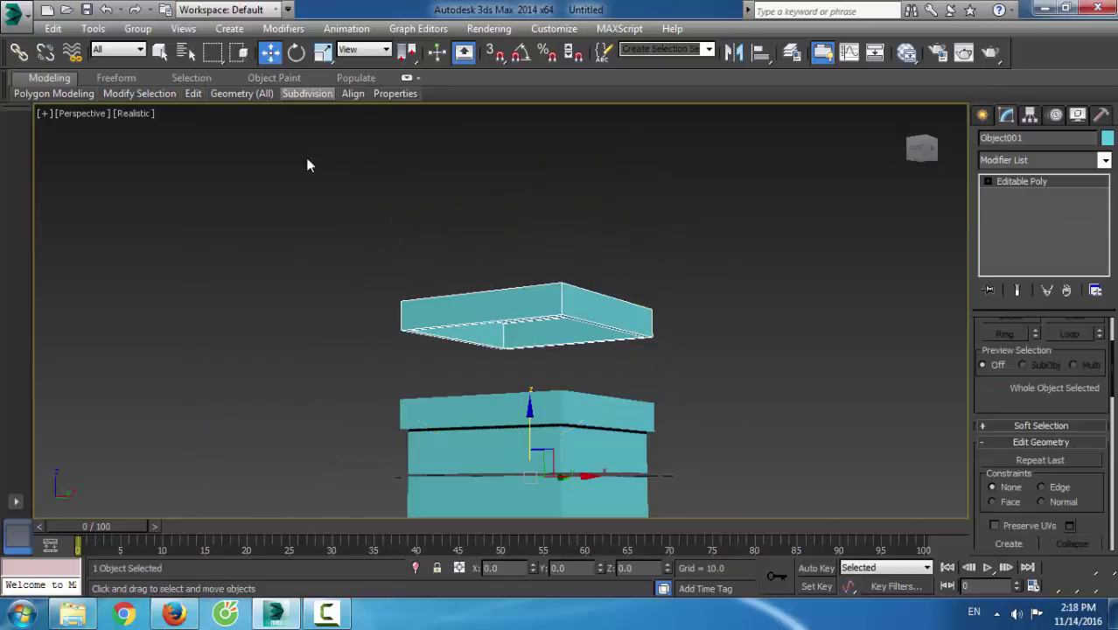
{"action": "left_click", "coordinate": [449, 407]}
{"action": "scroll", "coordinate": [449, 407], "scroll_direction": "down", "scroll_amount": 2}
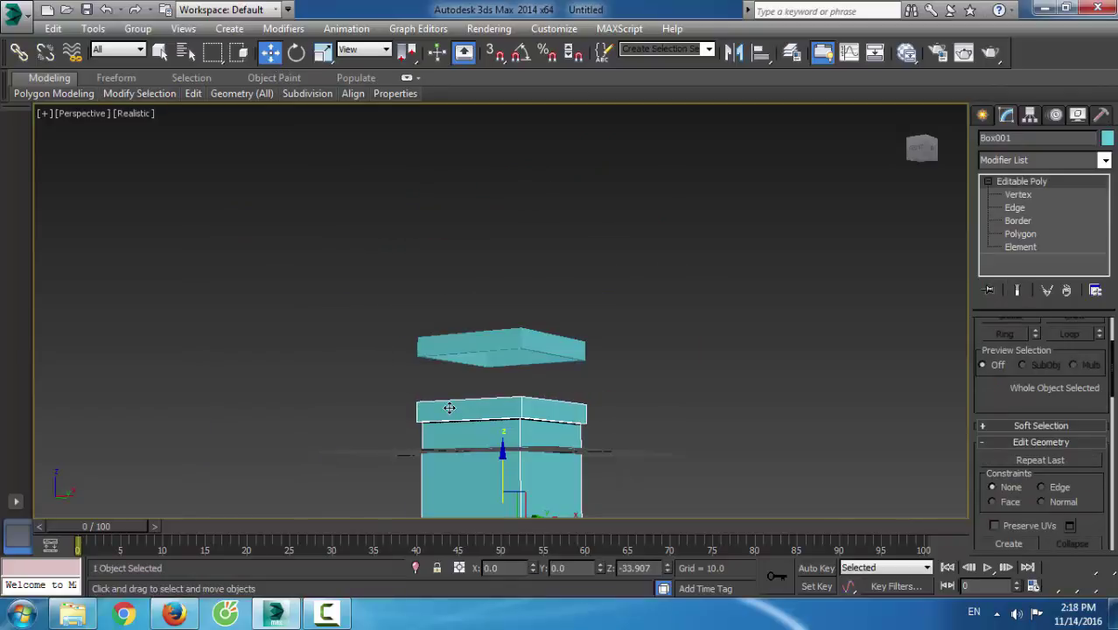
{"action": "left_click", "coordinate": [999, 234]}
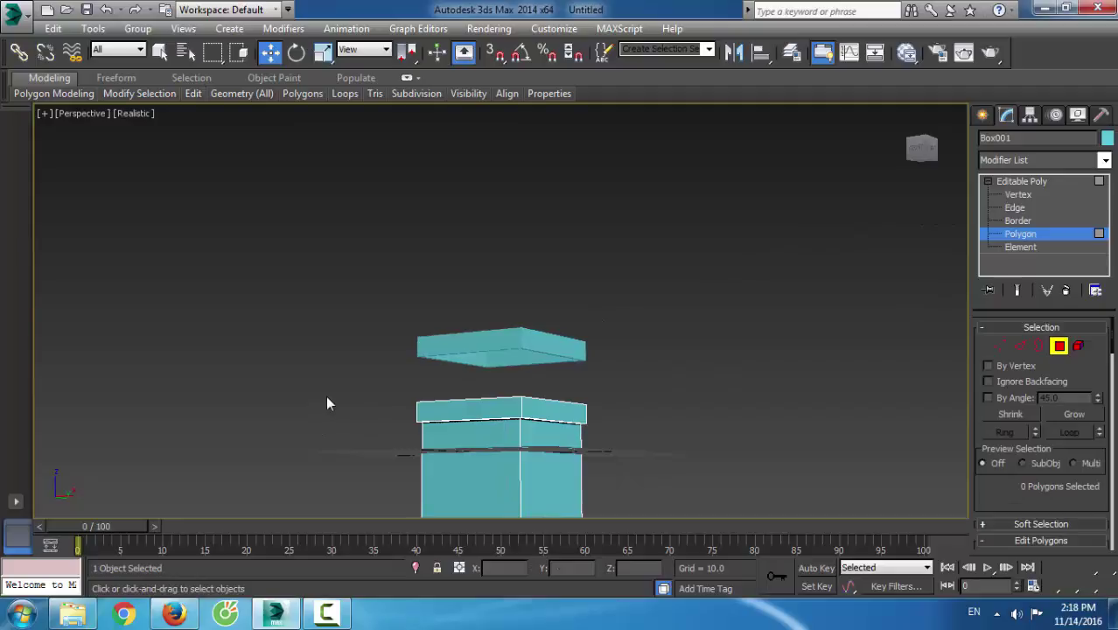
{"action": "key", "text": "f"}
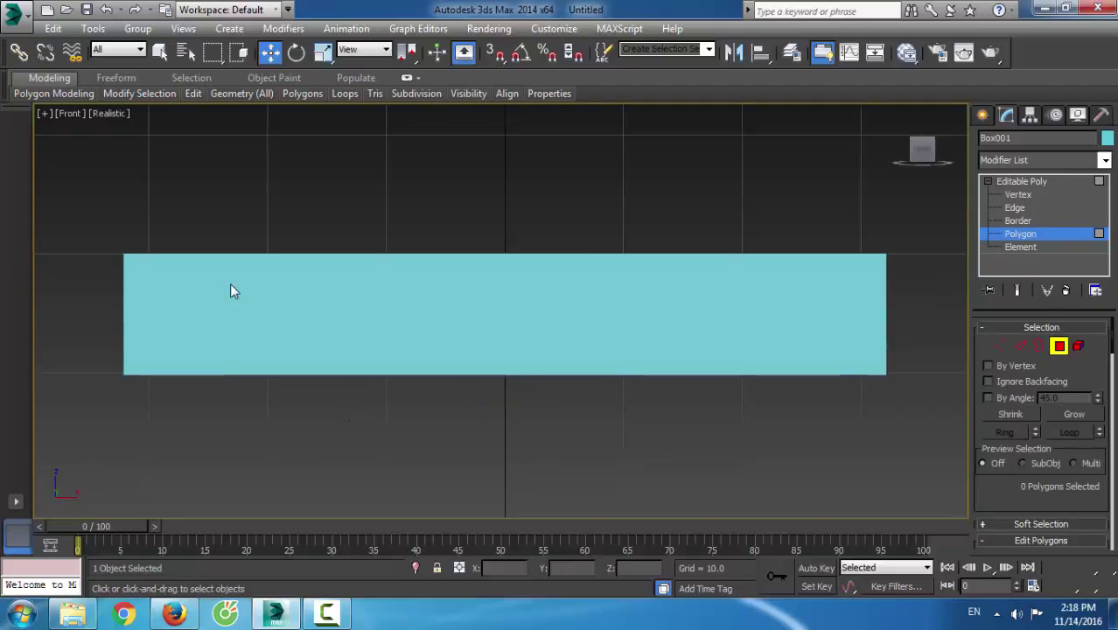
{"action": "scroll", "coordinate": [285, 364], "scroll_direction": "down", "scroll_amount": 6}
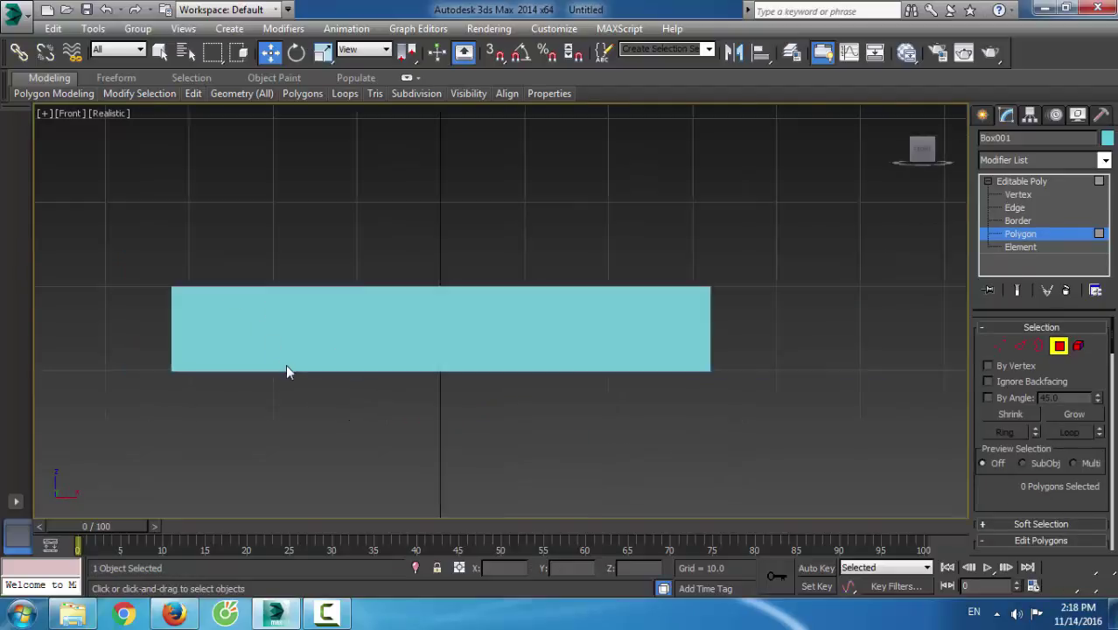
{"action": "left_click_drag", "start_coordinate": [385, 459], "coordinate": [479, 463]}
{"action": "key", "text": "Delete"}
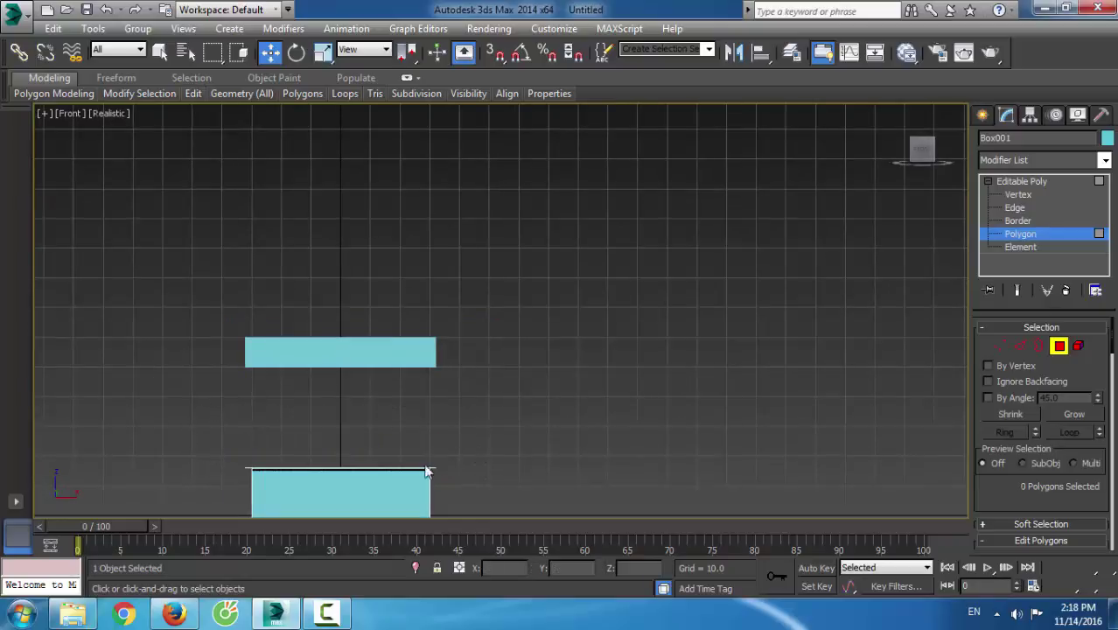
Delete the leftover overhanging rim polygons along the lower box's top edge and leave polygon editing
{"action": "left_click_drag", "start_coordinate": [441, 481], "coordinate": [514, 477]}
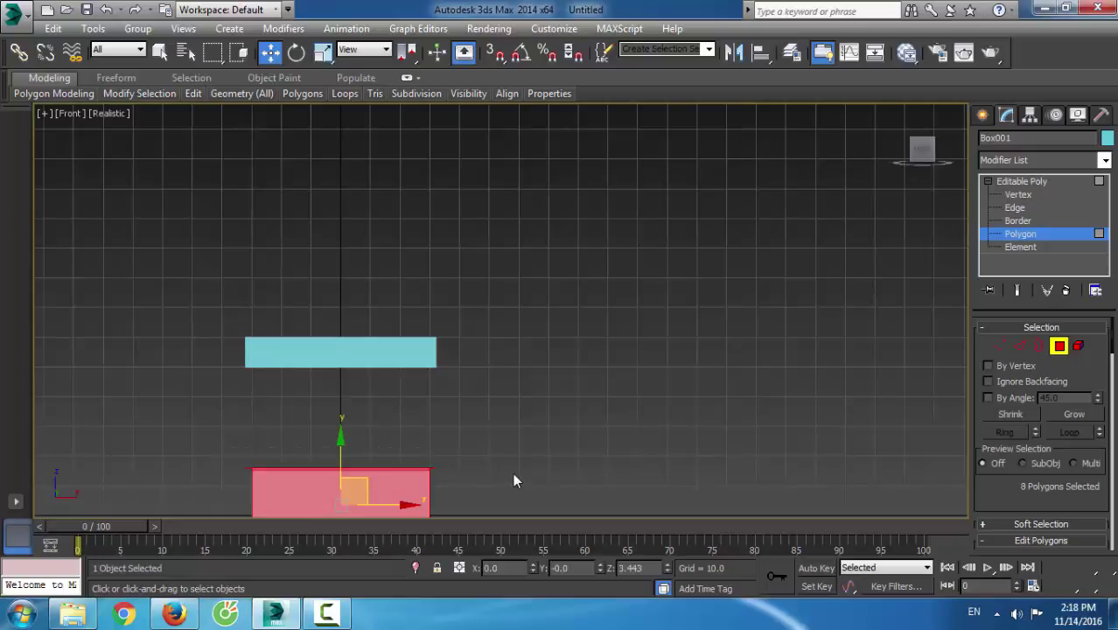
{"action": "key", "text": "z"}
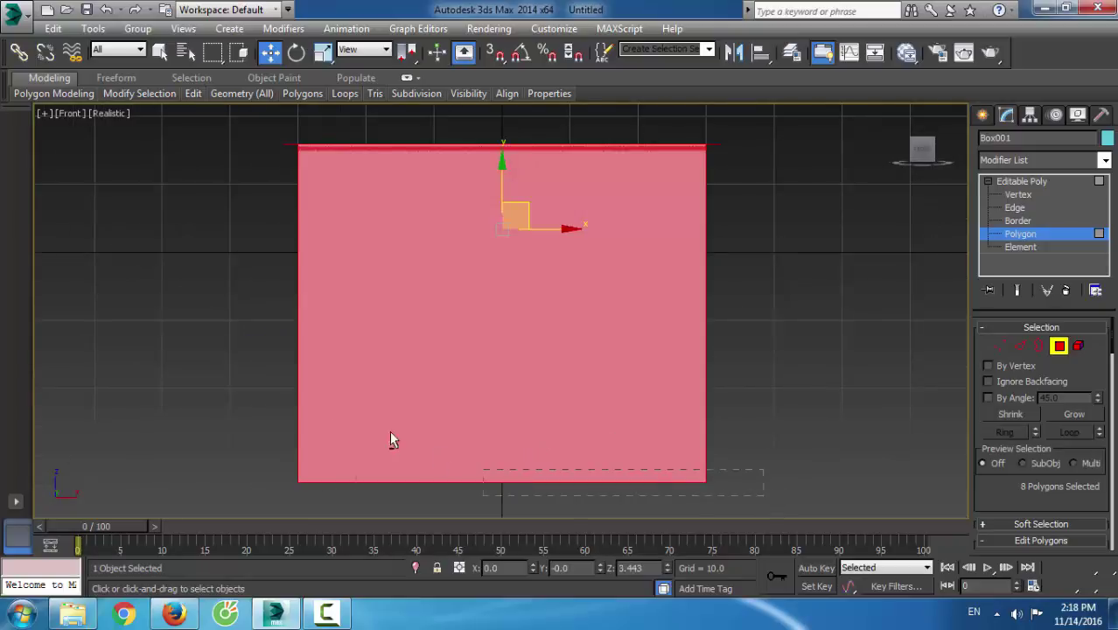
{"action": "left_click_drag", "start_coordinate": [173, 260], "coordinate": [141, 187]}
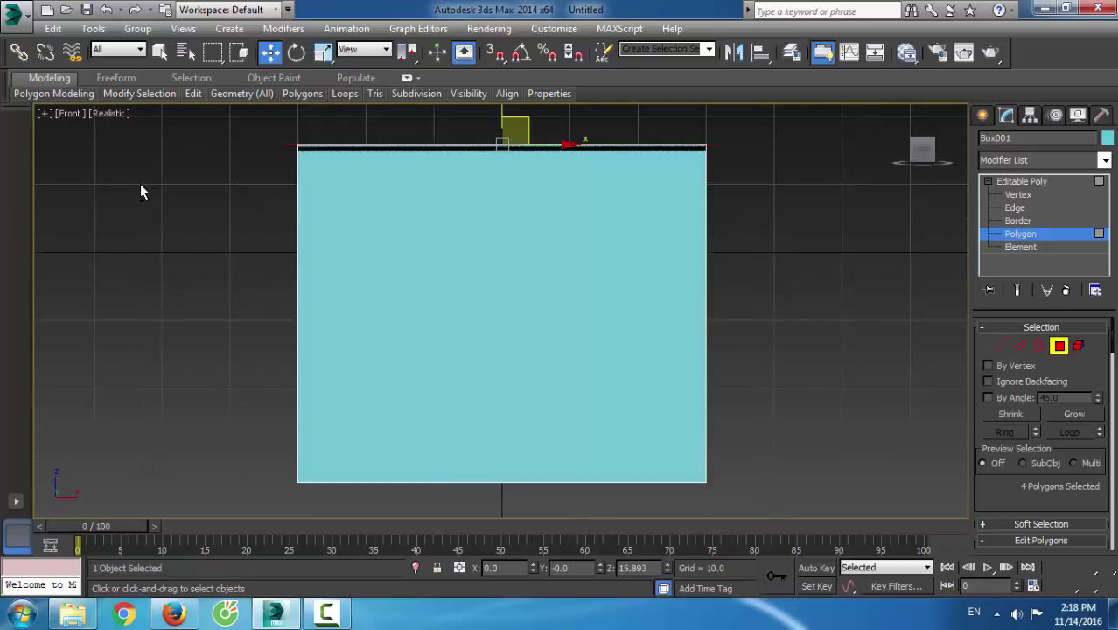
{"action": "left_click", "coordinate": [139, 182]}
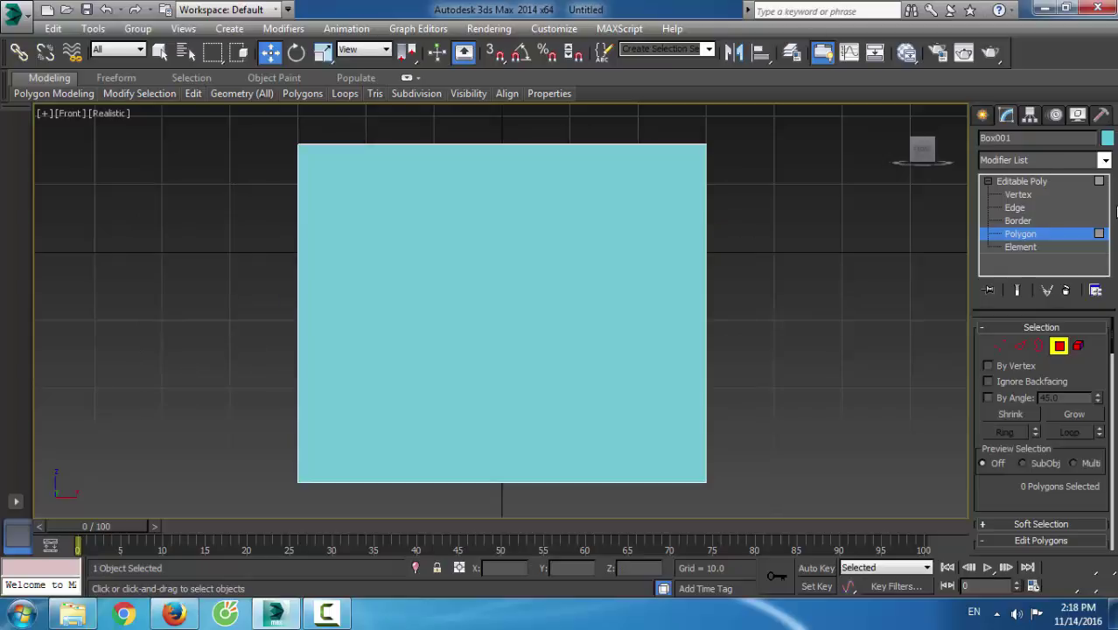
{"action": "left_click", "coordinate": [1040, 182]}
{"action": "key", "text": "ctrl+r"}
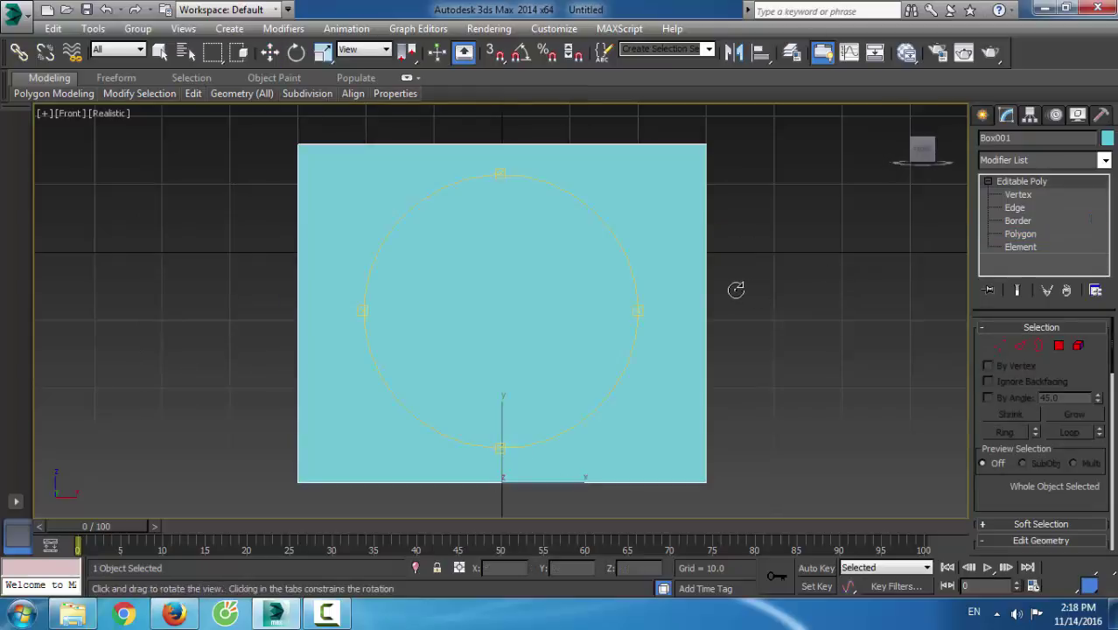
{"action": "left_click_drag", "start_coordinate": [561, 280], "coordinate": [511, 296]}
{"action": "scroll", "coordinate": [573, 346], "scroll_direction": "down", "scroll_amount": 3}
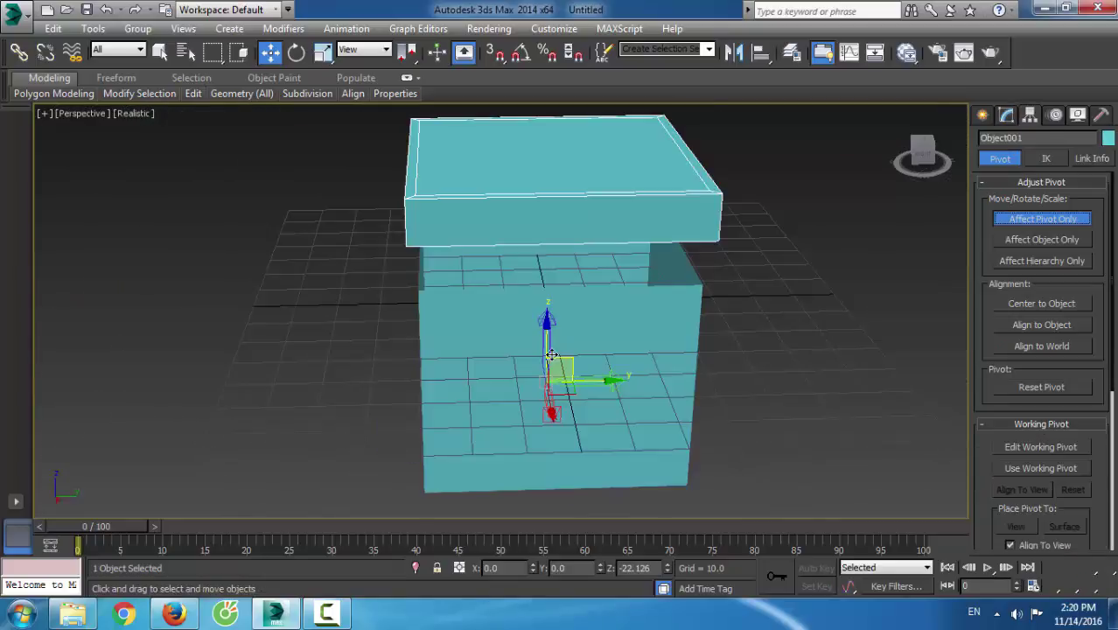
Raise the detached lid's pivot to about Z 32.3, in the middle of the lid, and finish the pivot adjustment
{"action": "left_click_drag", "start_coordinate": [549, 331], "coordinate": [521, 144]}
{"action": "key", "text": "z"}
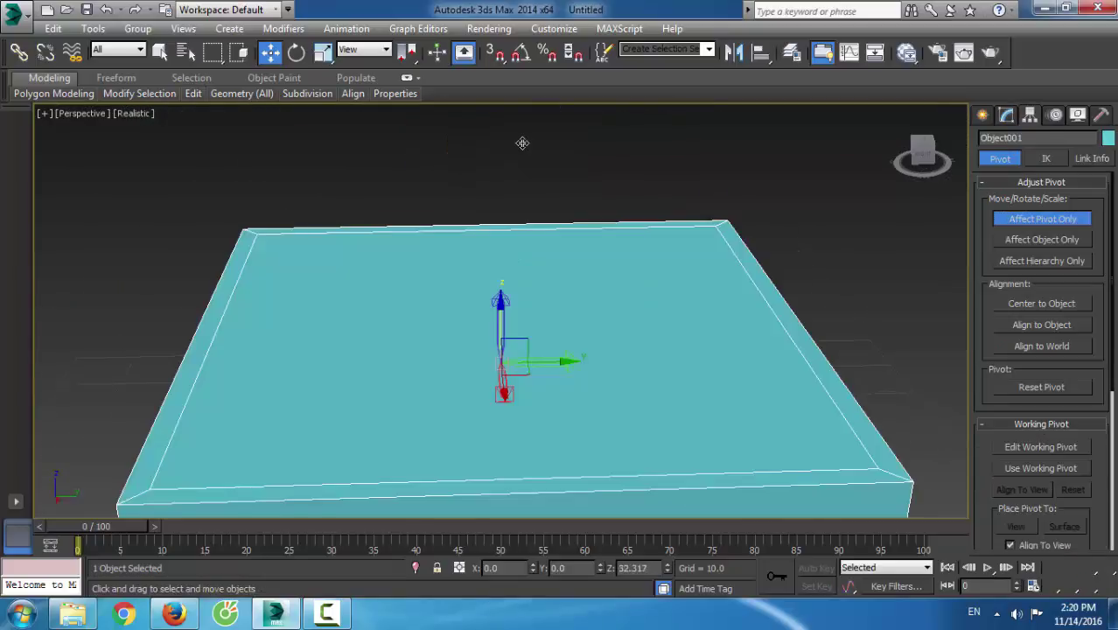
{"action": "key", "text": "alt+w"}
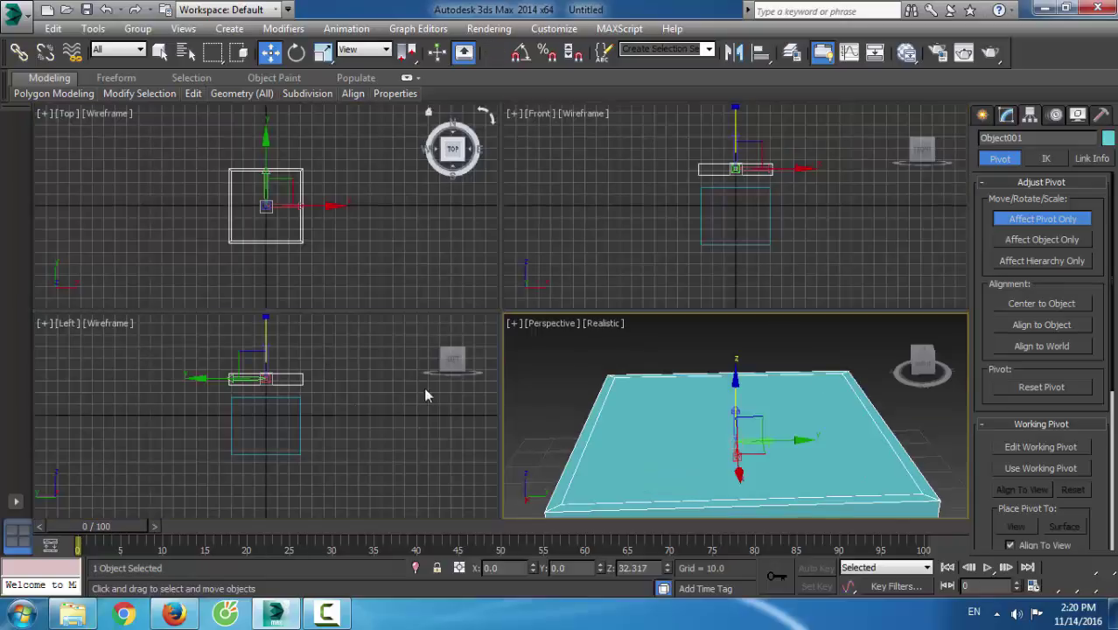
{"action": "left_click", "coordinate": [1042, 218]}
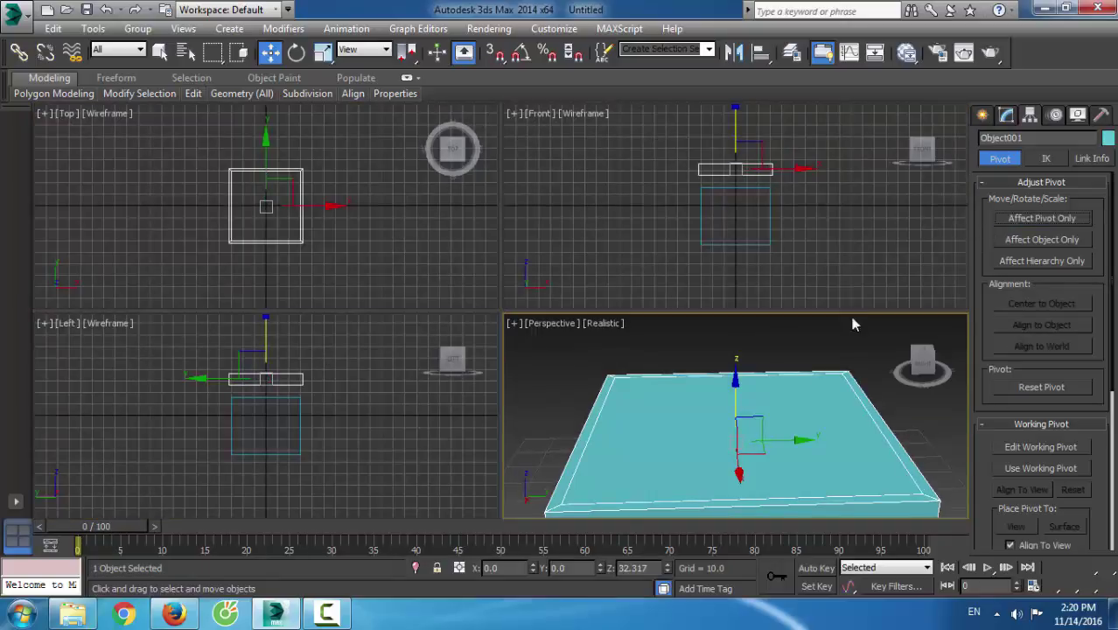
Lower the lid in the Front view to about Z 16.9, so it sits over the box's top edge
{"action": "scroll", "coordinate": [823, 379], "scroll_direction": "down", "scroll_amount": 3}
{"action": "scroll", "coordinate": [740, 219], "scroll_direction": "up", "scroll_amount": 2}
{"action": "left_click", "coordinate": [740, 216]}
{"action": "left_click_drag", "start_coordinate": [740, 216], "coordinate": [740, 222]}
{"action": "left_click", "coordinate": [762, 426]}
{"action": "left_click", "coordinate": [789, 467]}
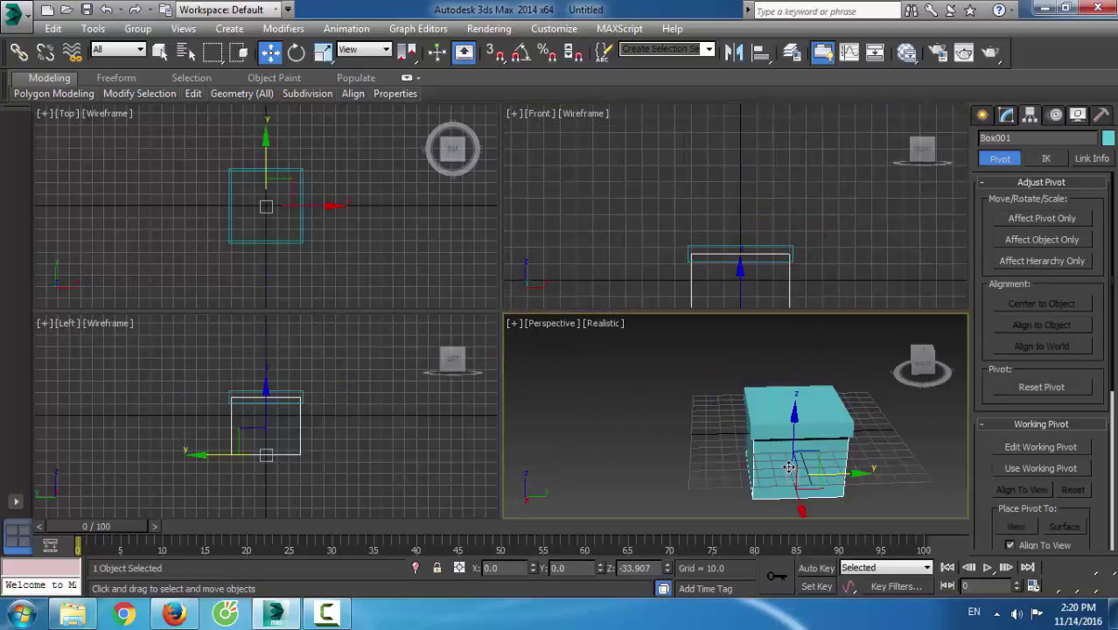
Hide the lid in the Perspective view and select the lower box
{"action": "key", "text": "alt+w"}
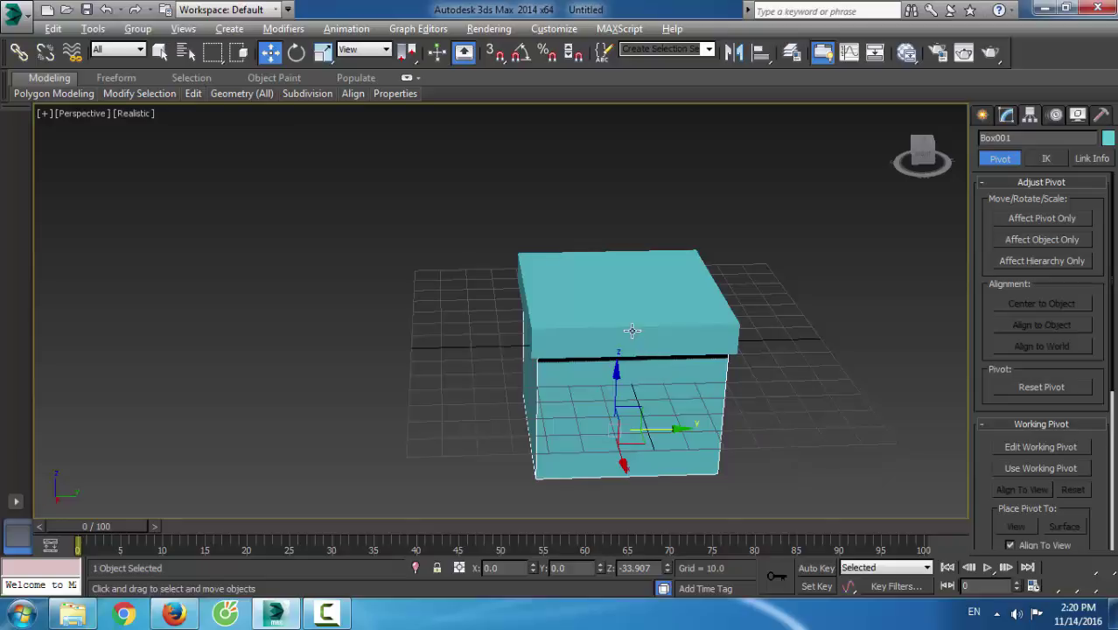
{"action": "key", "text": "ctrl+r"}
{"action": "left_click_drag", "start_coordinate": [559, 341], "coordinate": [487, 254]}
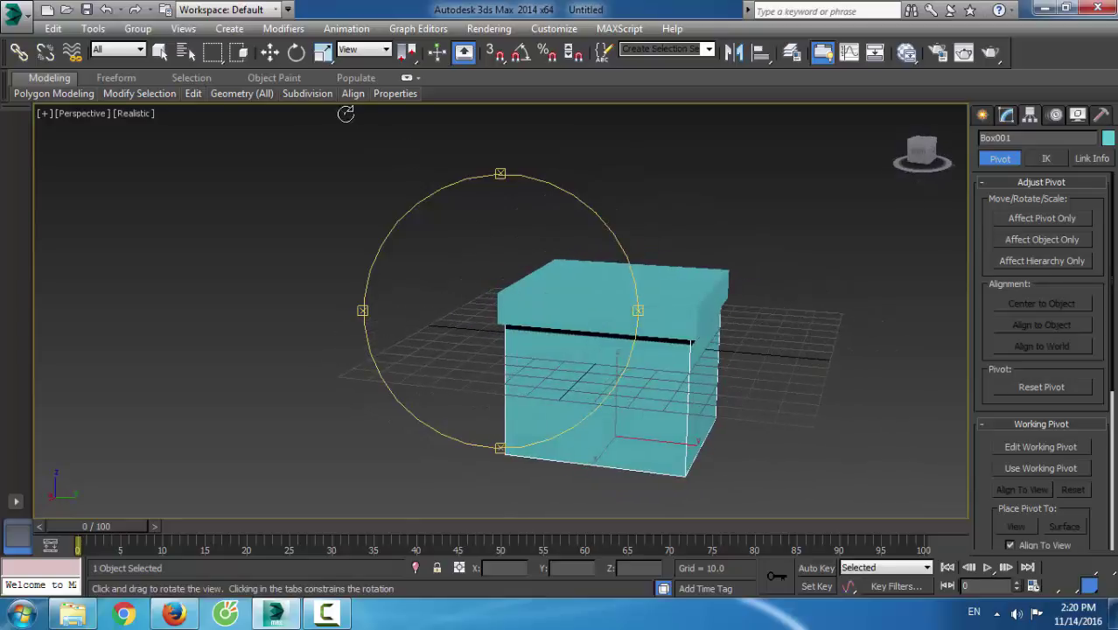
{"action": "left_click", "coordinate": [270, 52]}
{"action": "left_click_drag", "start_coordinate": [543, 325], "coordinate": [603, 327]}
{"action": "right_click", "coordinate": [603, 327]}
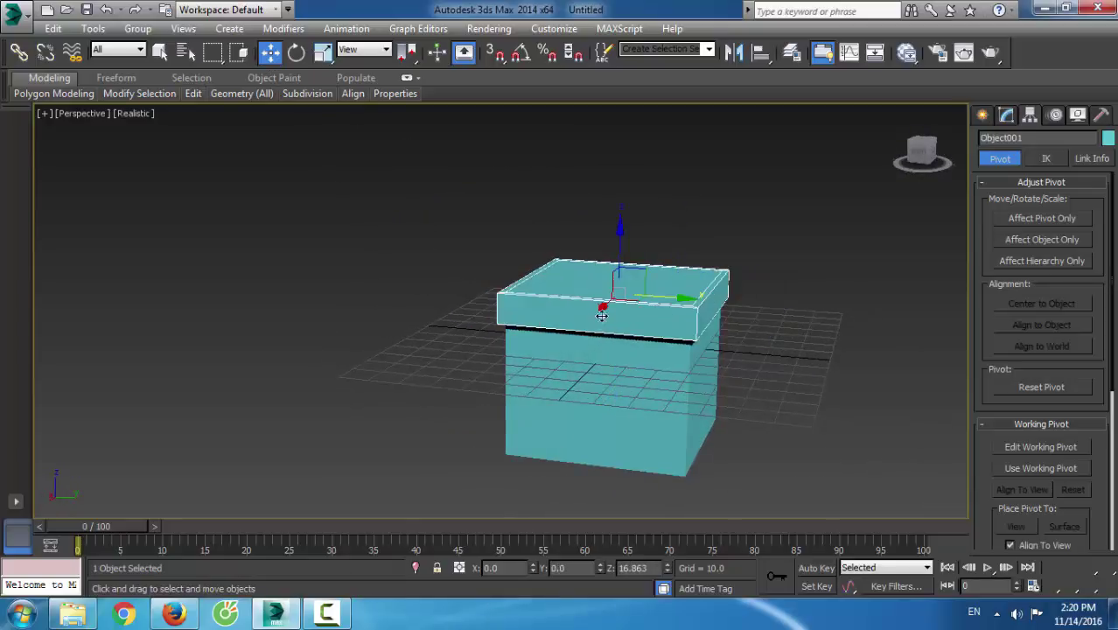
{"action": "right_click", "coordinate": [600, 308]}
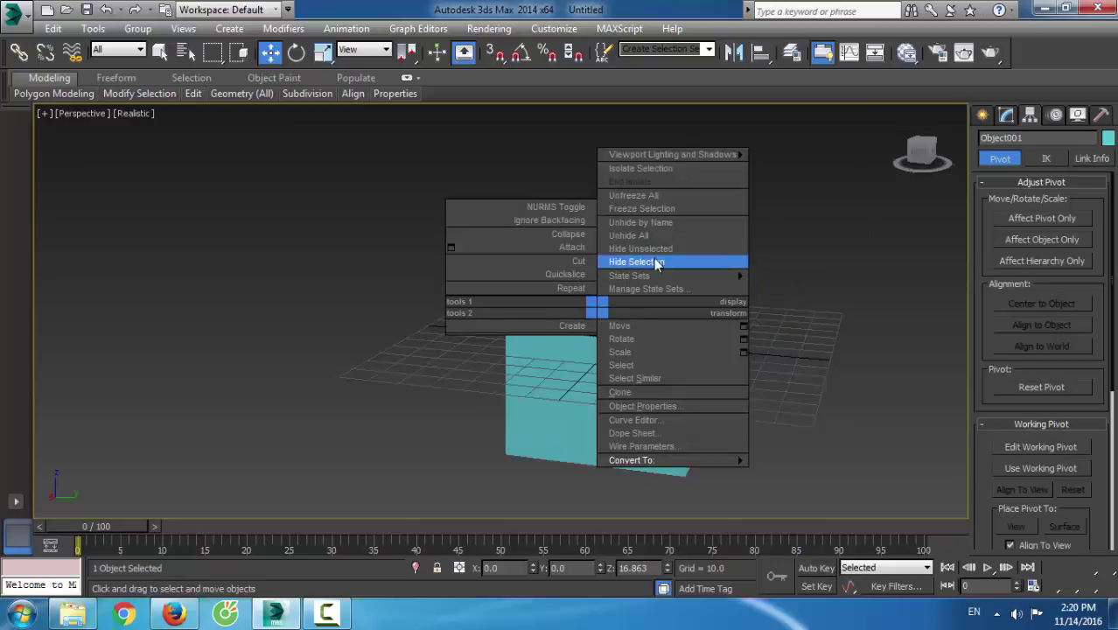
{"action": "left_click", "coordinate": [656, 262]}
{"action": "left_click", "coordinate": [617, 329]}
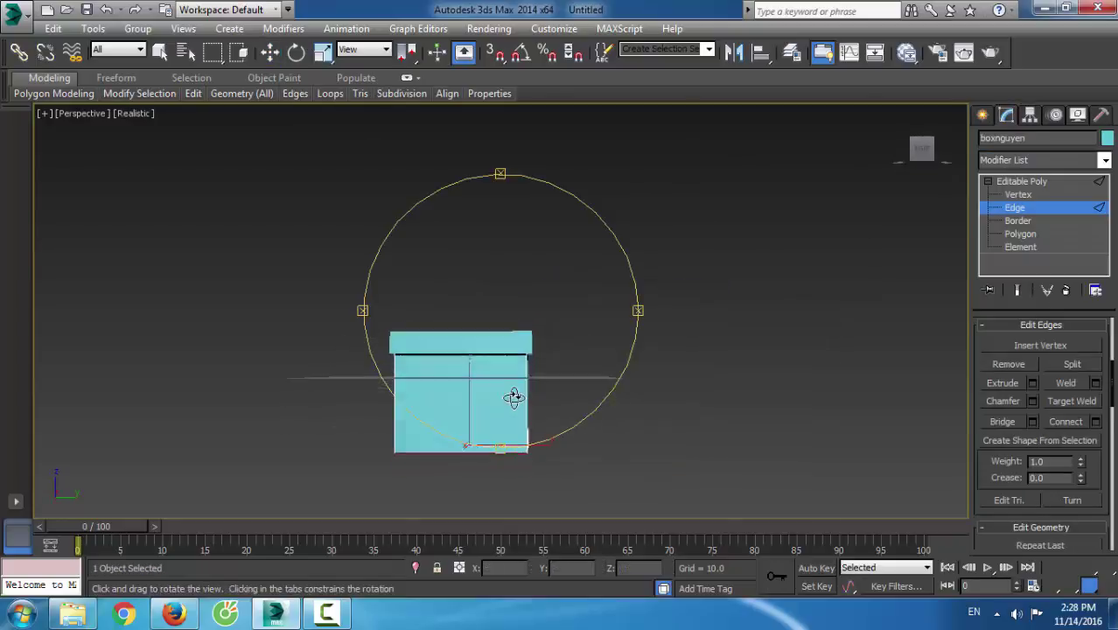
Connect the lower box's selected edges with 2 segments, pinch -50 and slide 0, then leave edge editing
{"action": "middle_click_drag", "start_coordinate": [511, 394], "coordinate": [601, 371], "text": "alt"}
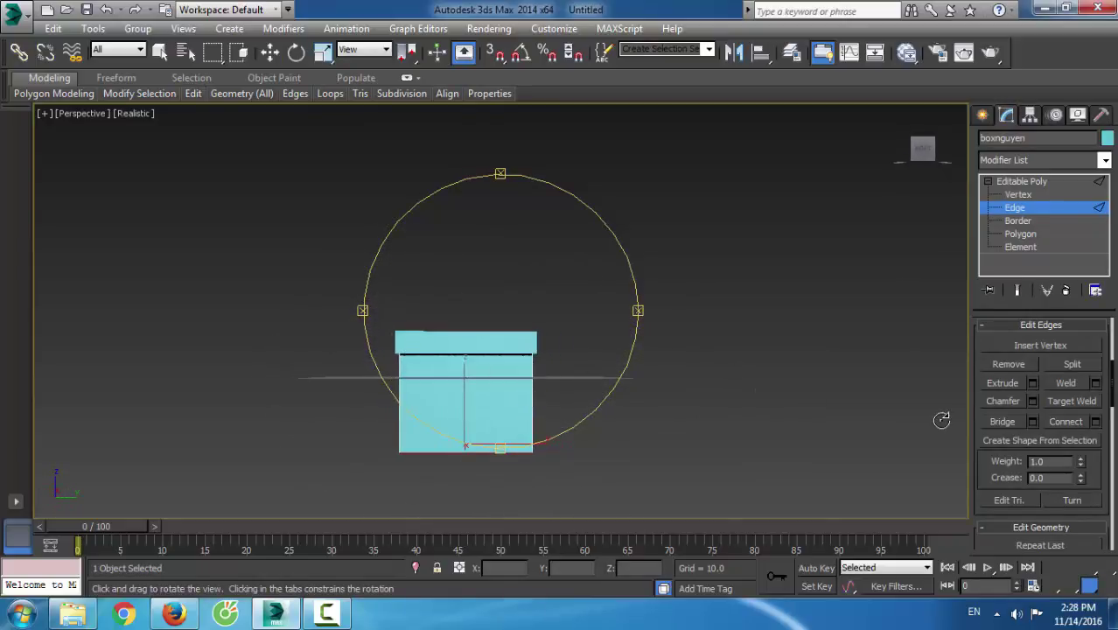
{"action": "left_click", "coordinate": [1095, 423]}
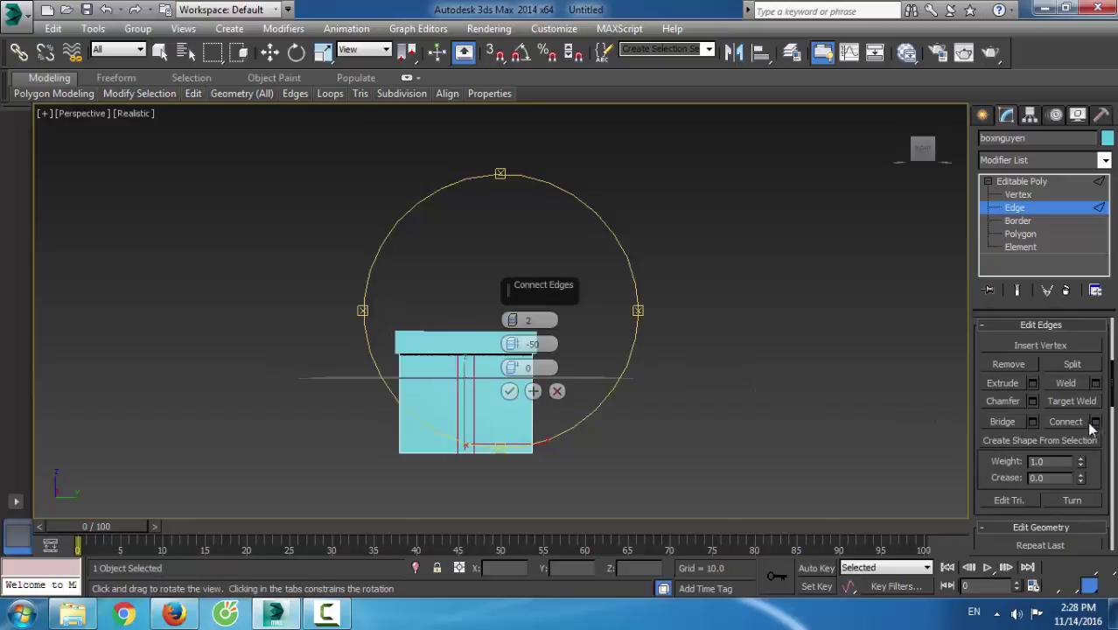
{"action": "left_click", "coordinate": [509, 392]}
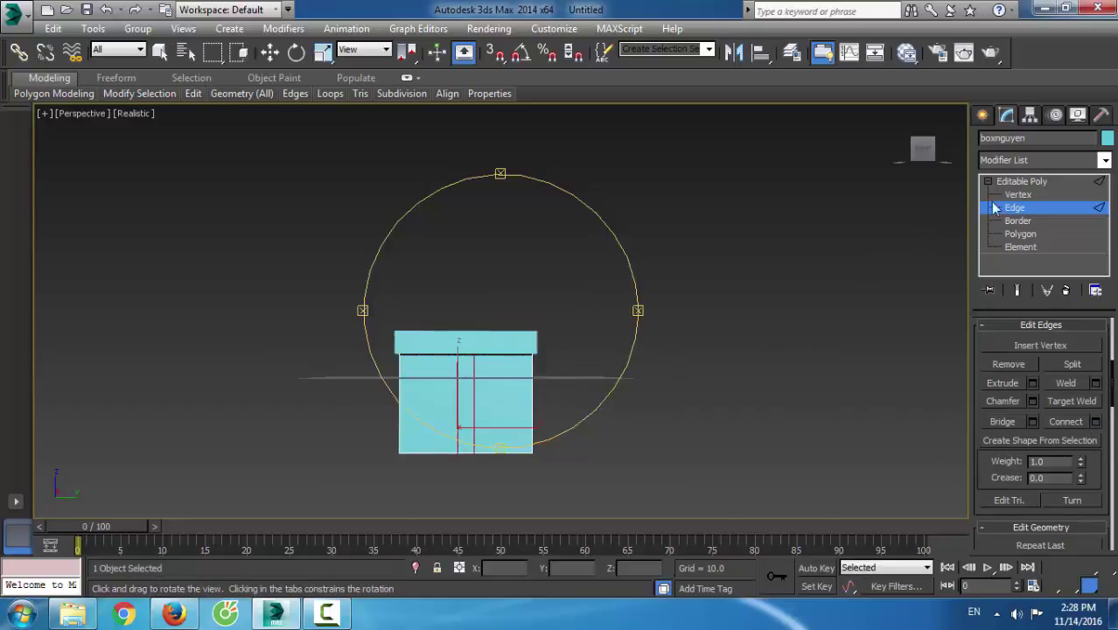
{"action": "left_click", "coordinate": [1020, 182]}
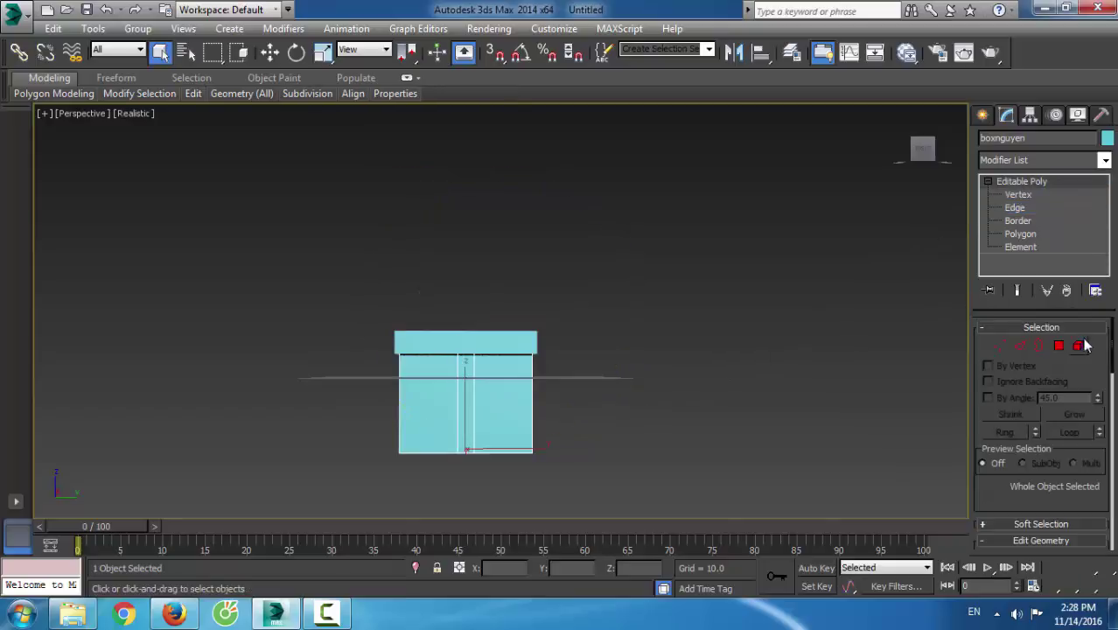
Connect the lid's horizontal edges with 2 segments, pinch 60 and slide 0
{"action": "left_click", "coordinate": [1079, 346]}
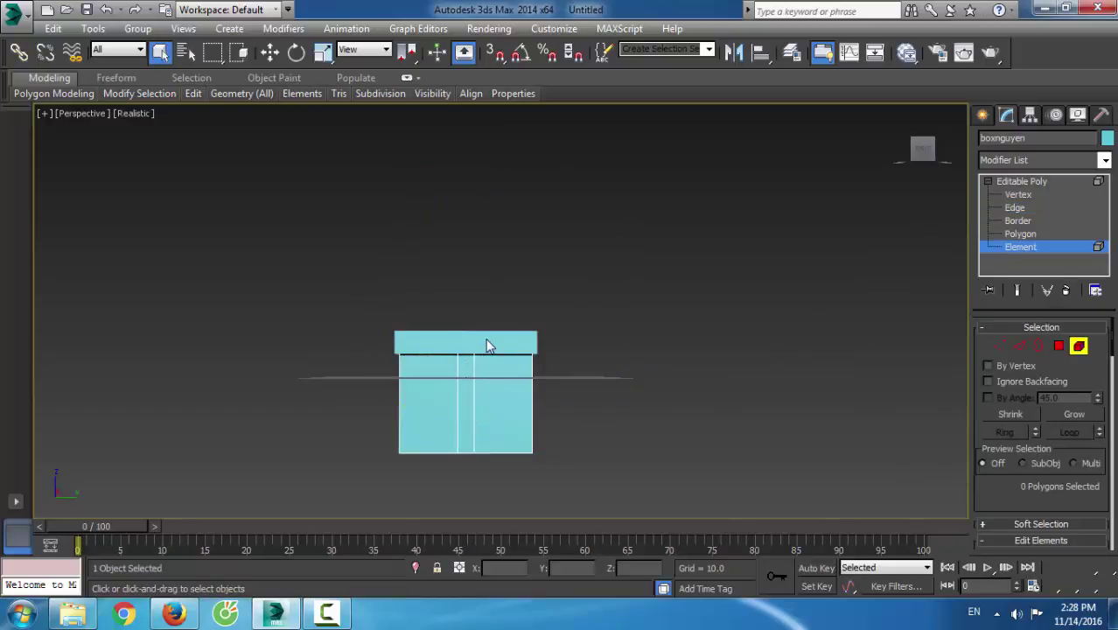
{"action": "left_click", "coordinate": [1034, 183]}
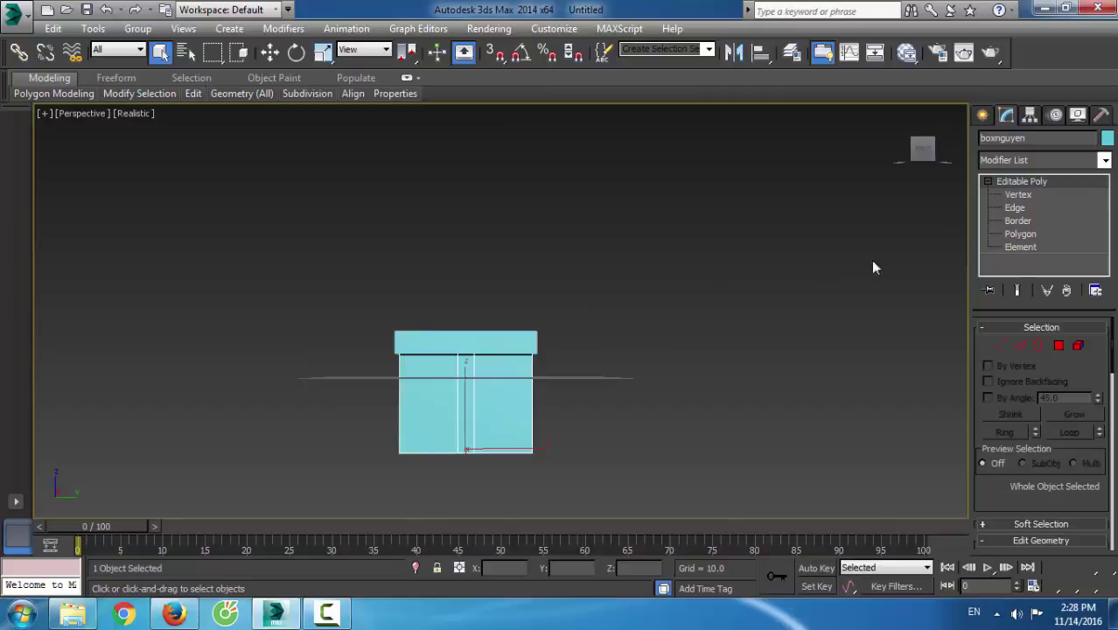
{"action": "left_click", "coordinate": [505, 334]}
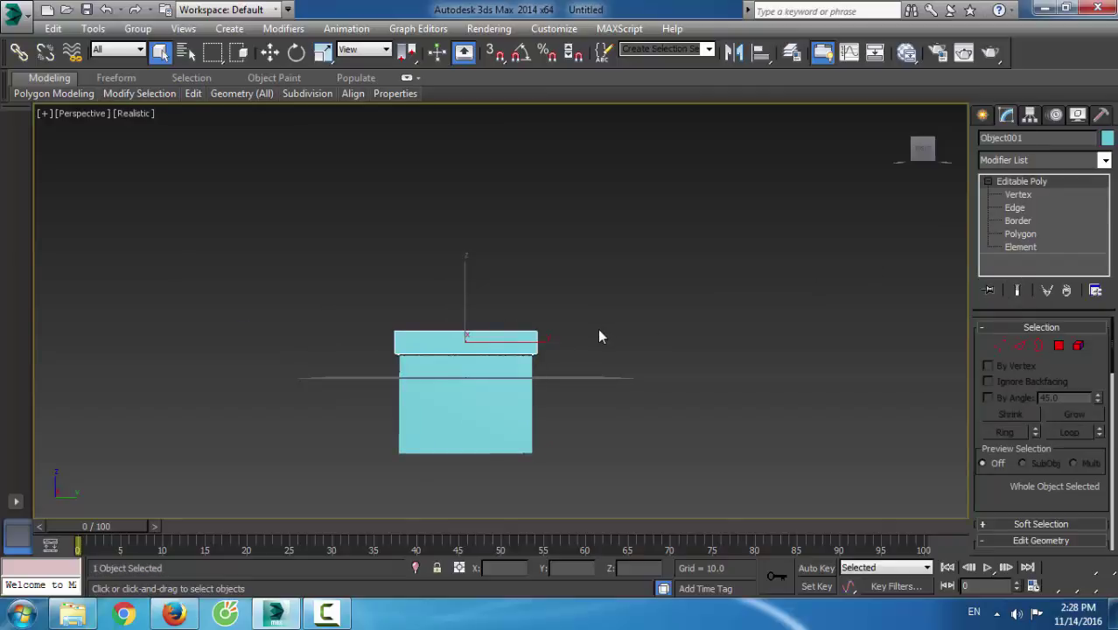
{"action": "key", "text": "2"}
{"action": "left_click_drag", "start_coordinate": [493, 423], "coordinate": [494, 424]}
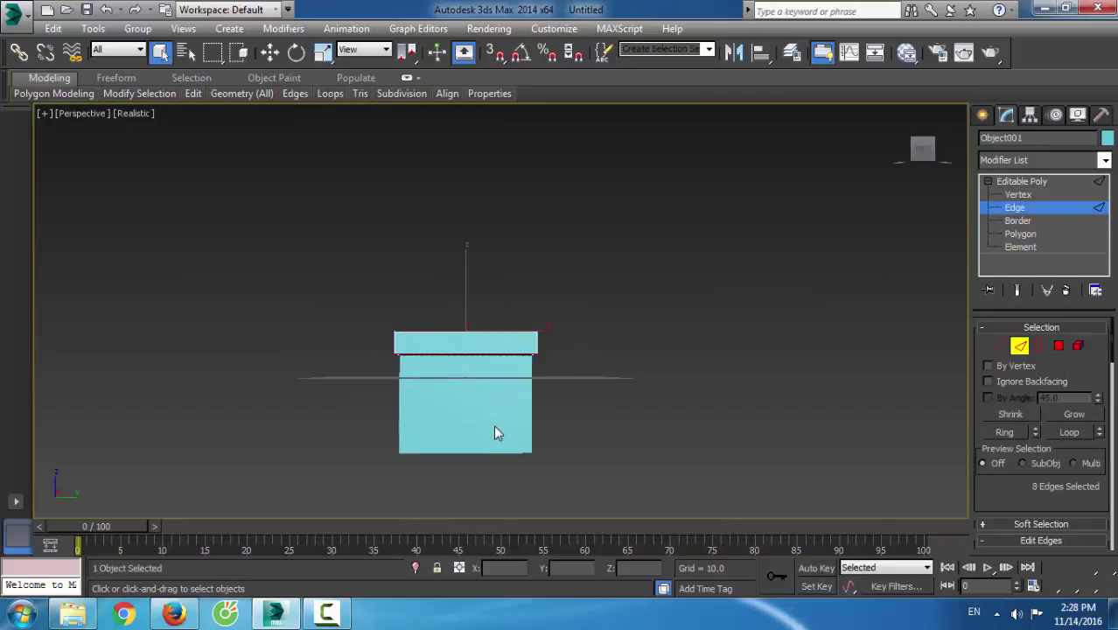
{"action": "left_click_drag", "start_coordinate": [988, 486], "coordinate": [1014, 412]}
{"action": "scroll", "coordinate": [1014, 411], "scroll_direction": "down", "scroll_amount": 3}
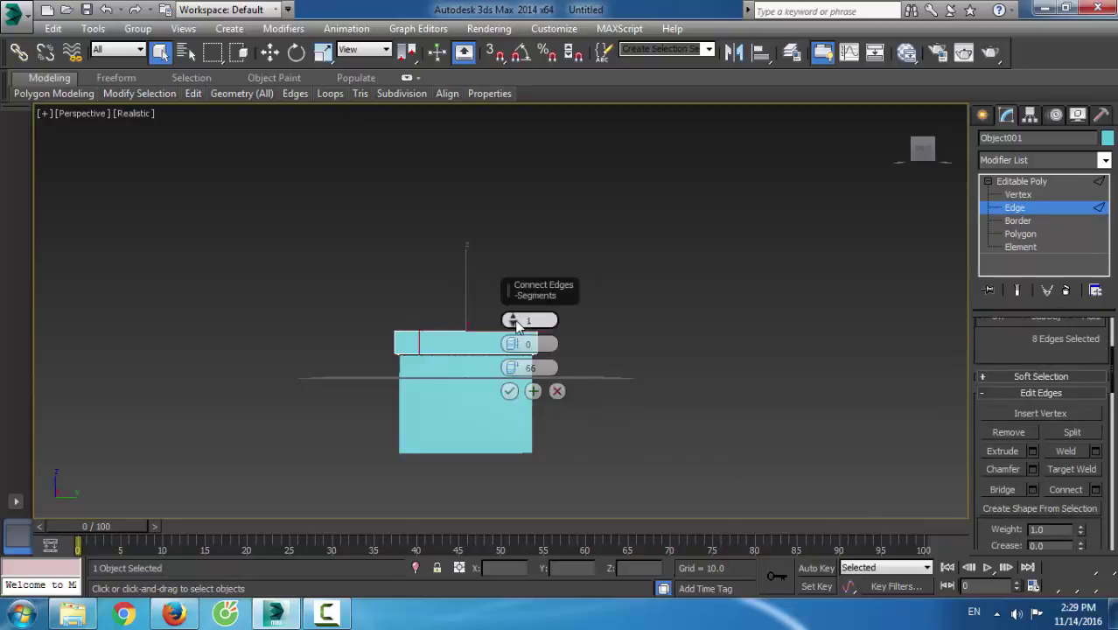
{"action": "left_click_drag", "start_coordinate": [513, 320], "coordinate": [516, 316]}
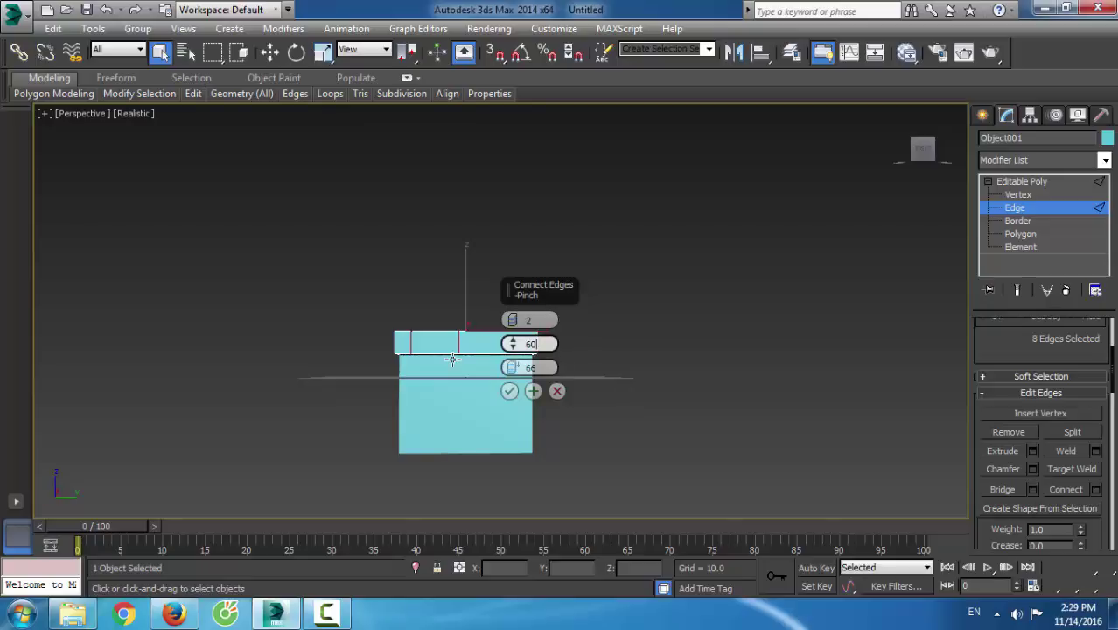
{"action": "key", "text": "Tab"}
{"action": "type", "text": "0"}
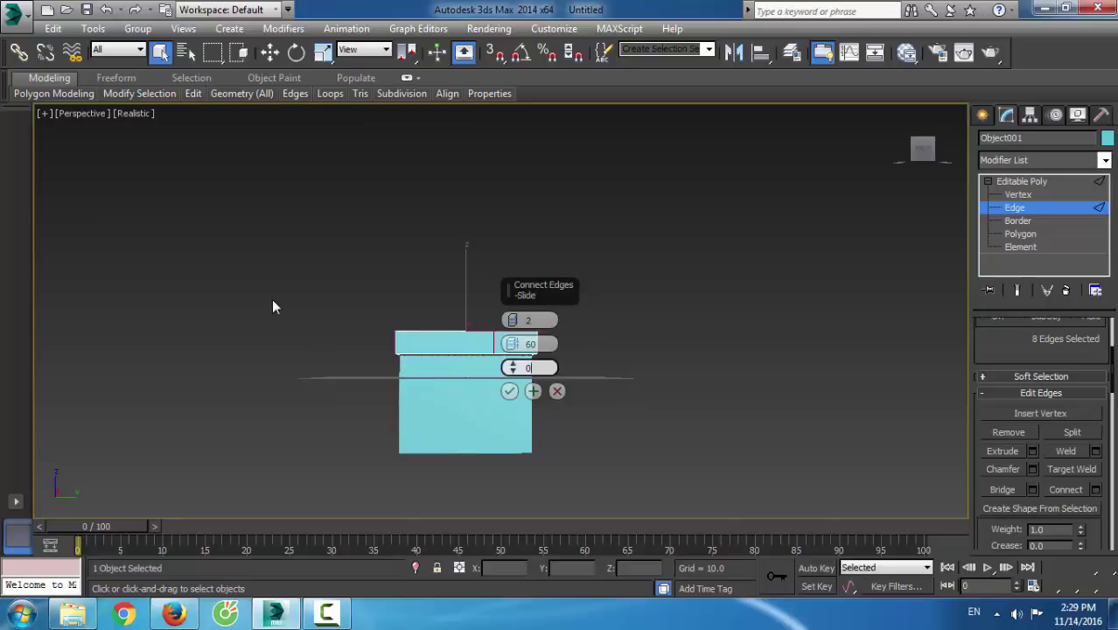
Set the pinch of the lid's edge connection to -50, keeping 2 segments and slide 0, and apply it
{"action": "key", "text": "Tab"}
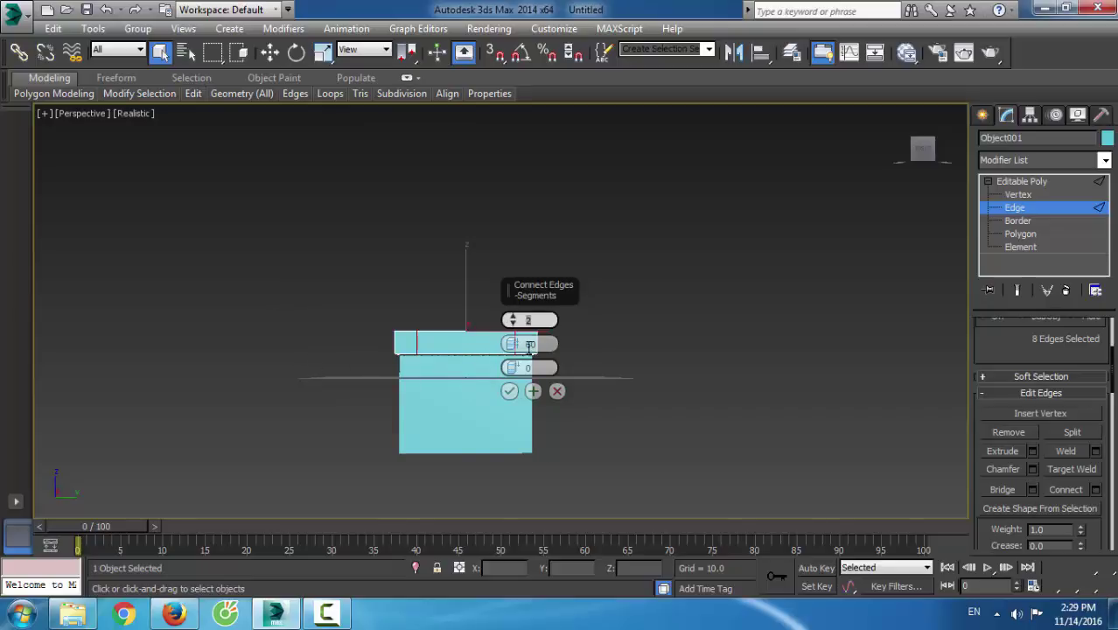
{"action": "left_click", "coordinate": [542, 344]}
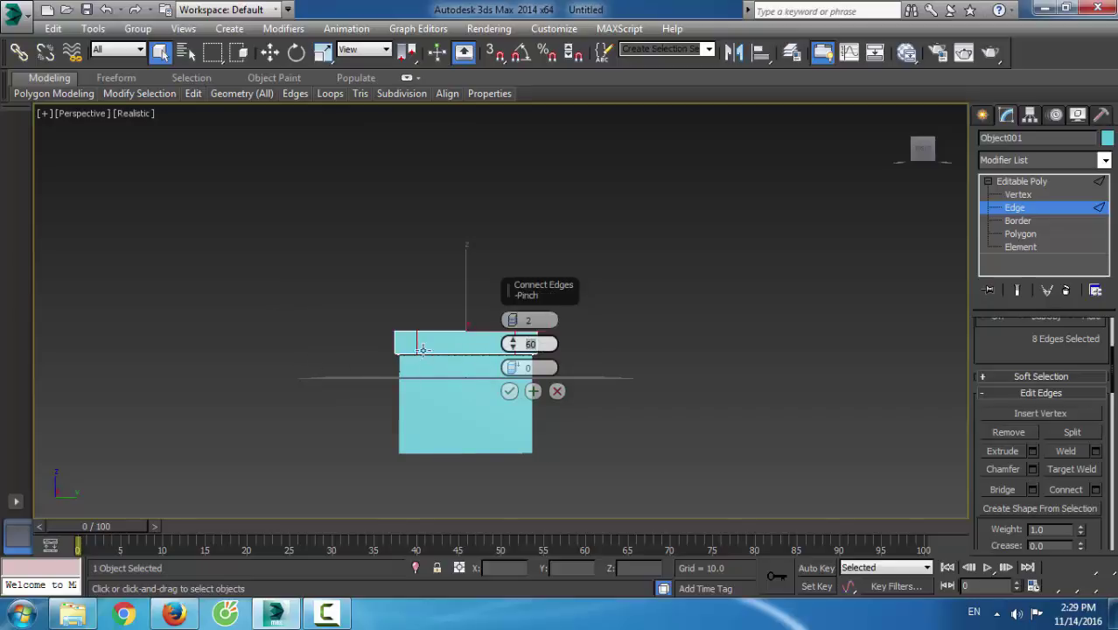
{"action": "key", "text": "Tab"}
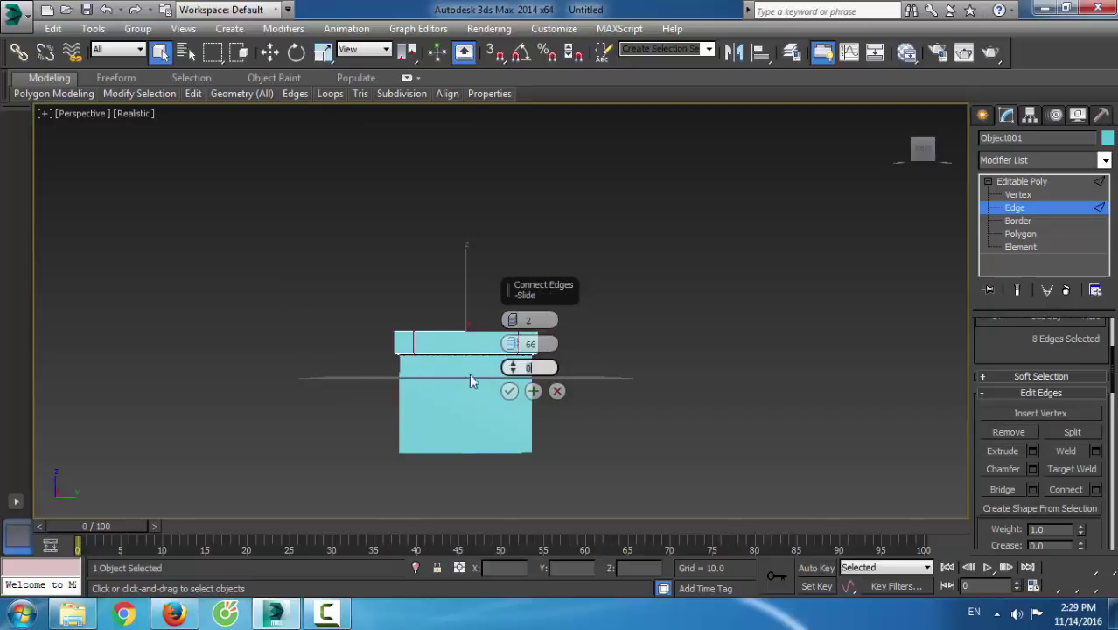
{"action": "left_click", "coordinate": [530, 344]}
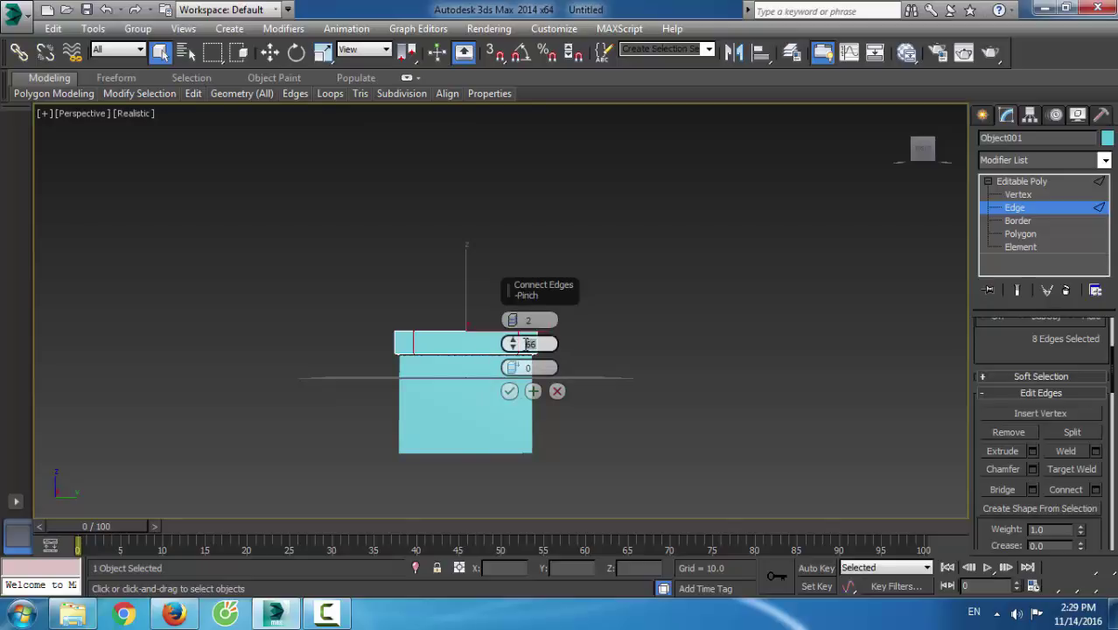
{"action": "key", "text": "BackSpace"}
{"action": "key", "text": "Tab"}
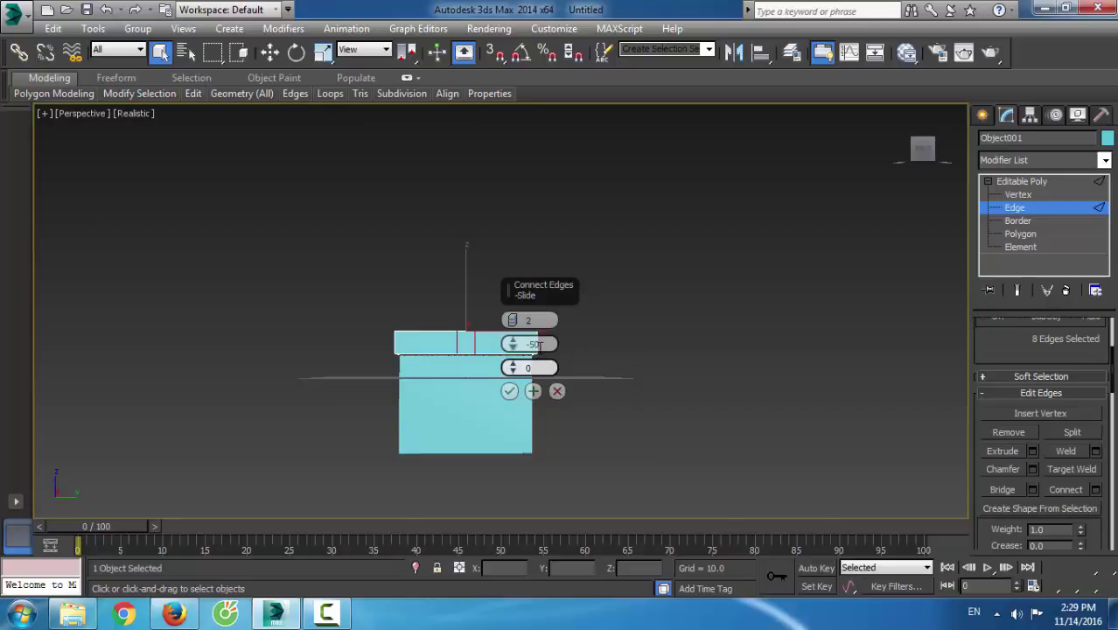
{"action": "left_click", "coordinate": [510, 392]}
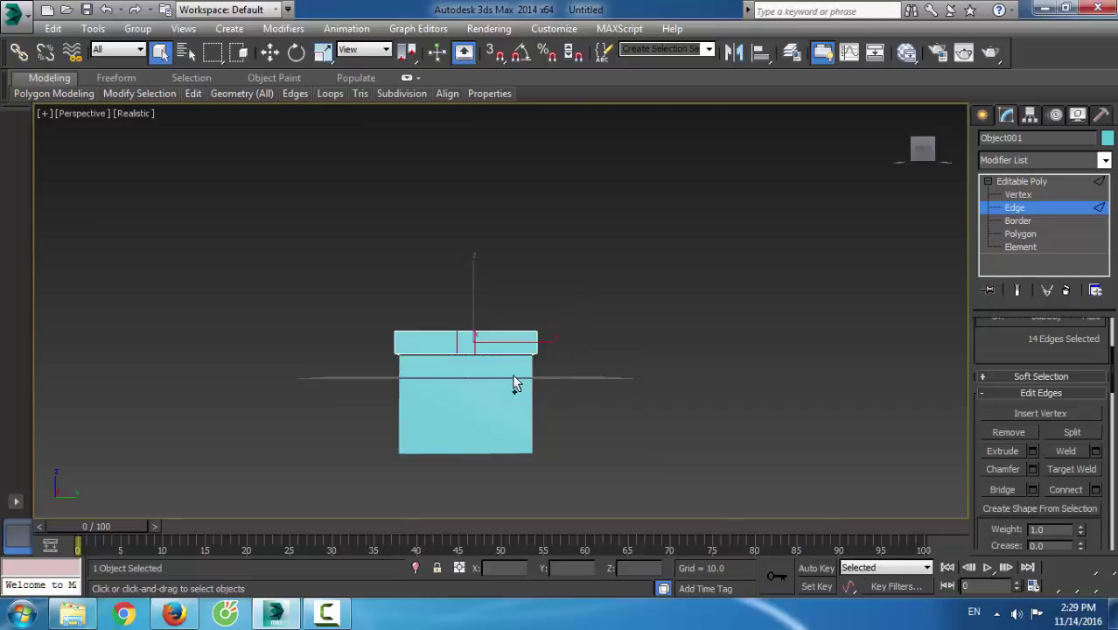
Connect the lid's side-to-side edges with 2 segments, pinch -50 and slide 0 to form the crossing strip
{"action": "key", "text": "ctrl+r"}
{"action": "left_click_drag", "start_coordinate": [507, 378], "coordinate": [360, 424]}
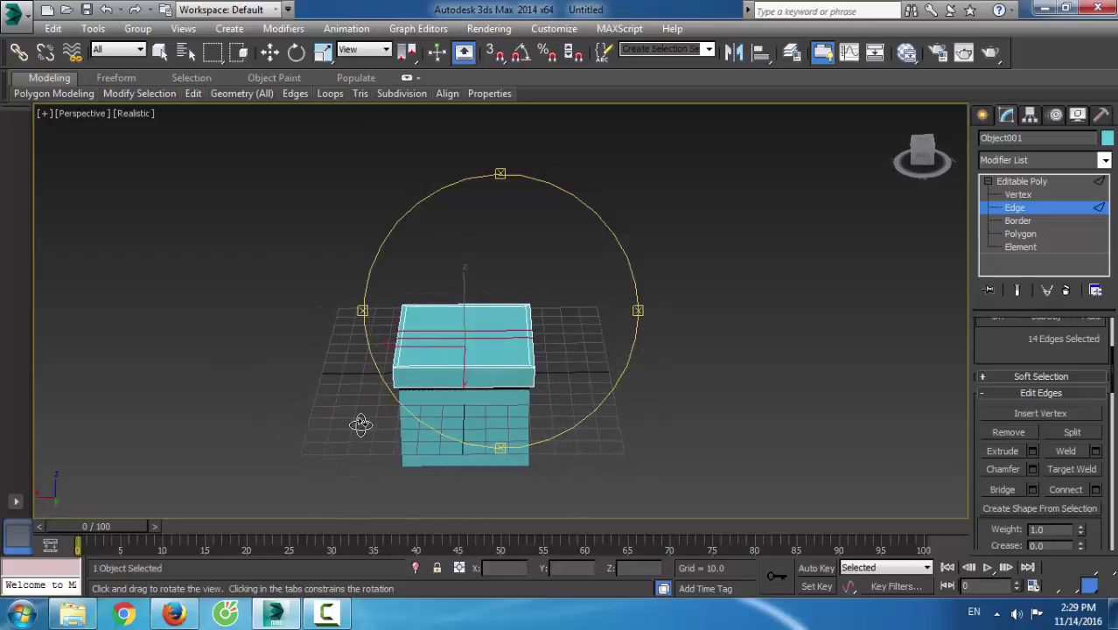
{"action": "right_click", "coordinate": [461, 253]}
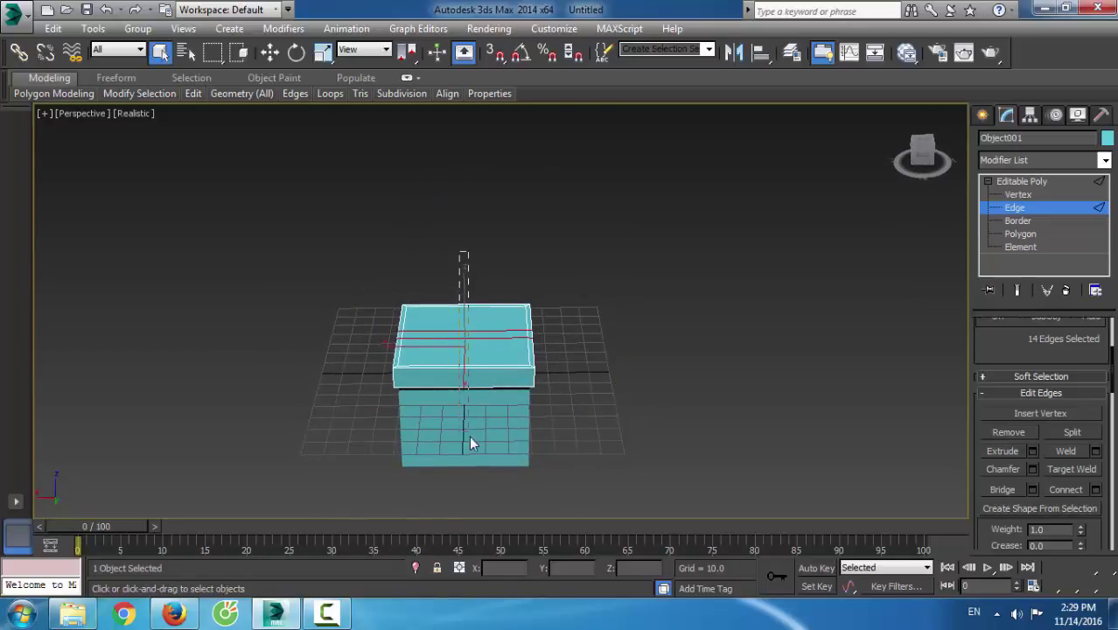
{"action": "key", "text": "ctrl+z"}
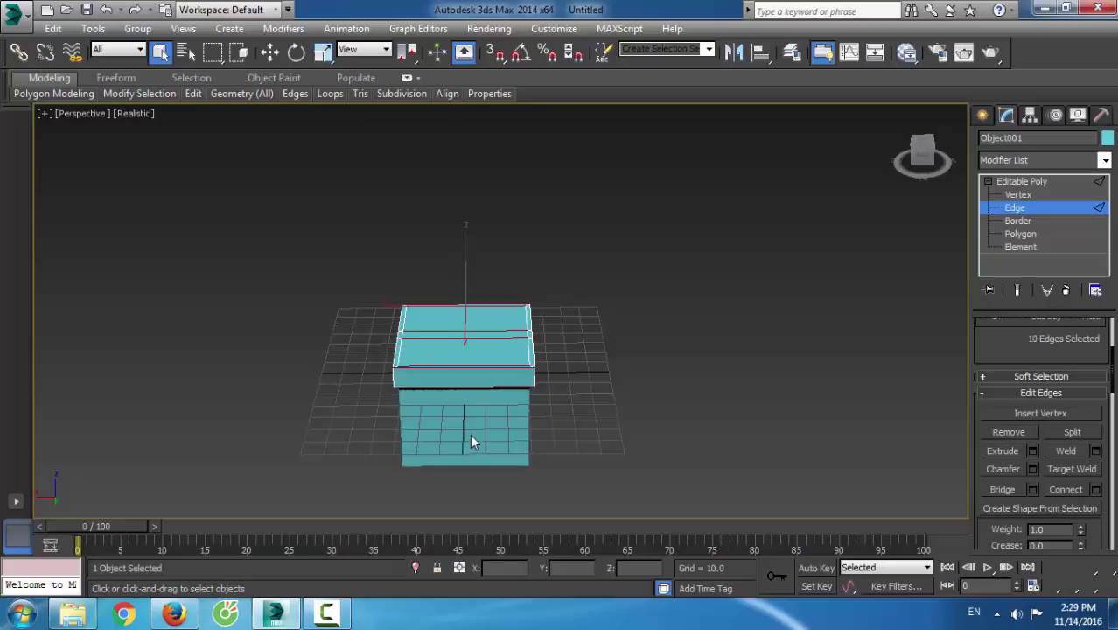
{"action": "left_click", "coordinate": [1095, 489]}
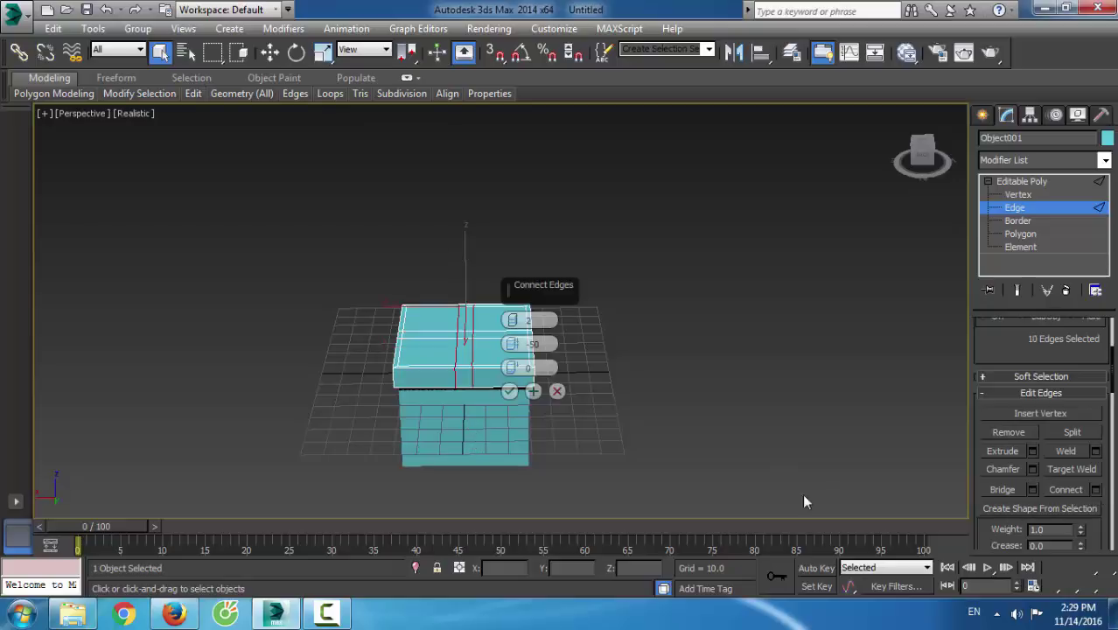
{"action": "left_click", "coordinate": [509, 392]}
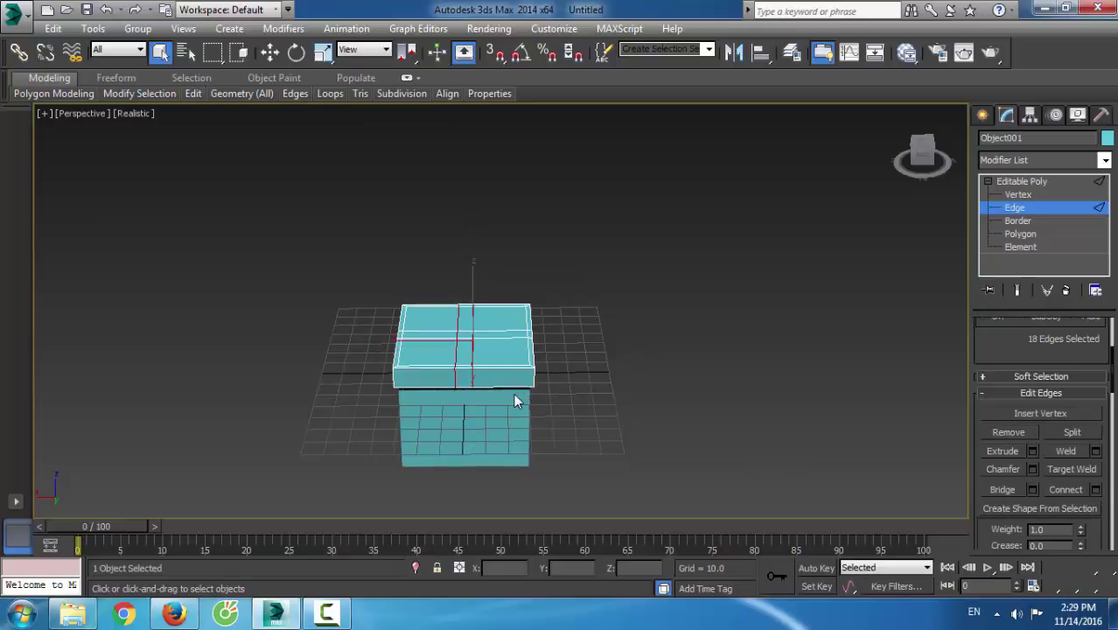
Select the entire lid as an element, set its material ID to 1, and clear the selection
{"action": "left_click", "coordinate": [1014, 207]}
{"action": "left_click", "coordinate": [1018, 247]}
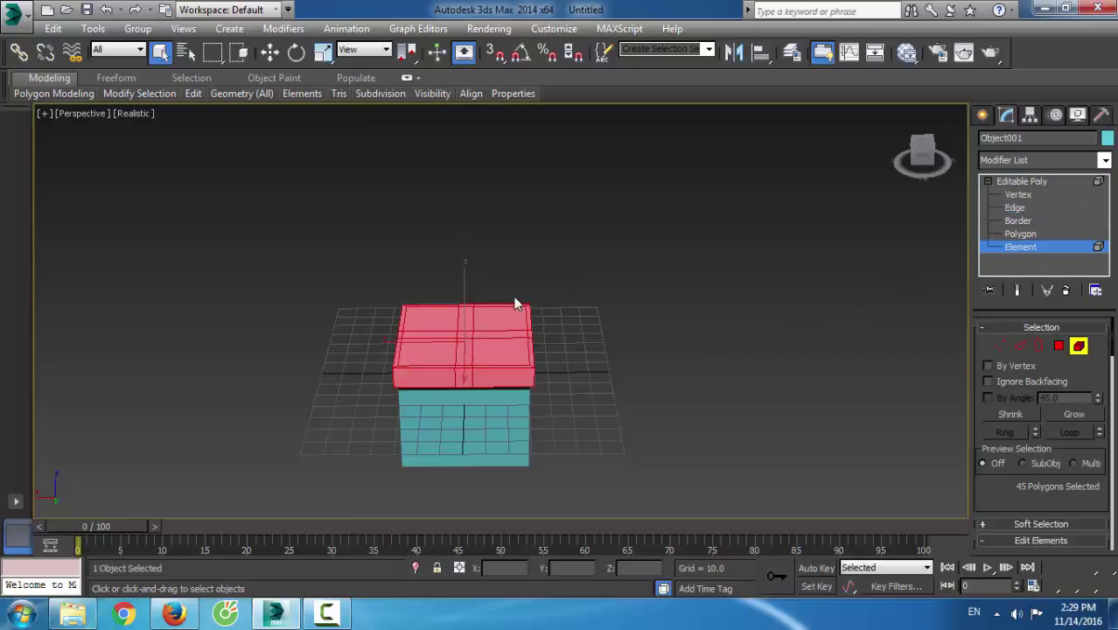
{"action": "scroll", "coordinate": [1012, 422], "scroll_direction": "down", "scroll_amount": 6}
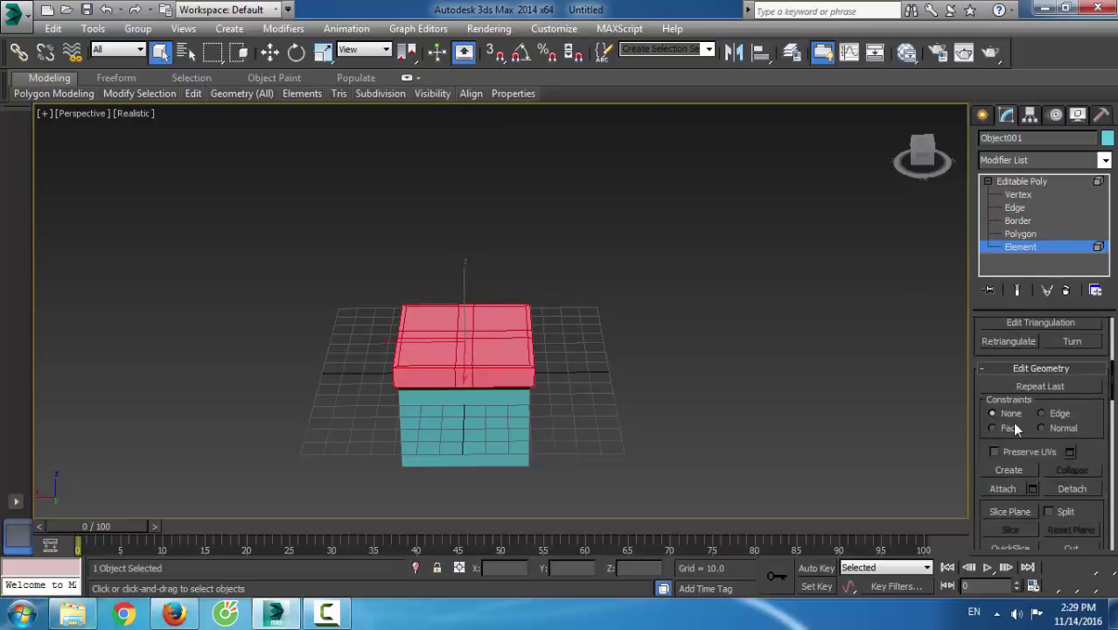
{"action": "scroll", "coordinate": [1012, 423], "scroll_direction": "down", "scroll_amount": 10}
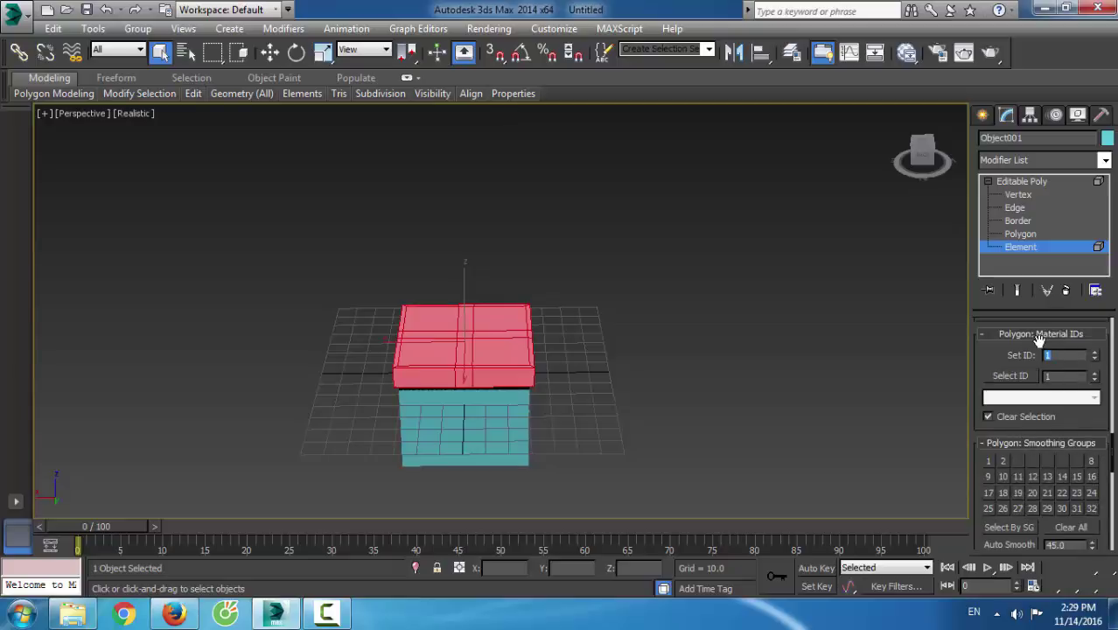
{"action": "left_click", "coordinate": [269, 53]}
{"action": "left_click", "coordinate": [573, 303]}
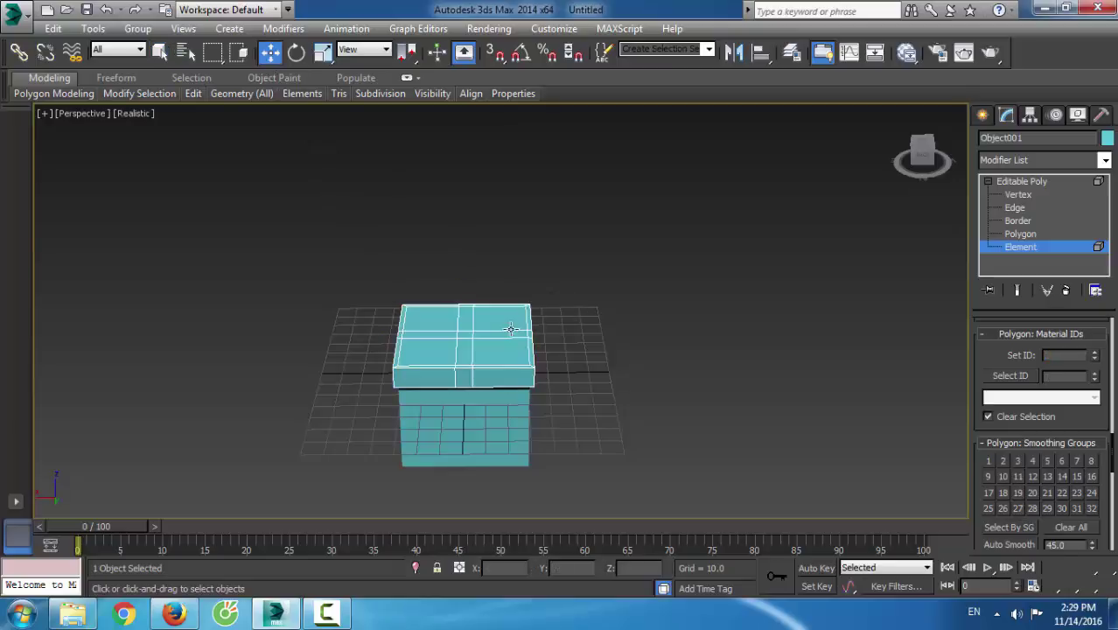
Select the lid's front-to-back strip polygons by converting a ring of edges, and set their material ID to 2
{"action": "left_click", "coordinate": [466, 341]}
{"action": "key", "text": "z"}
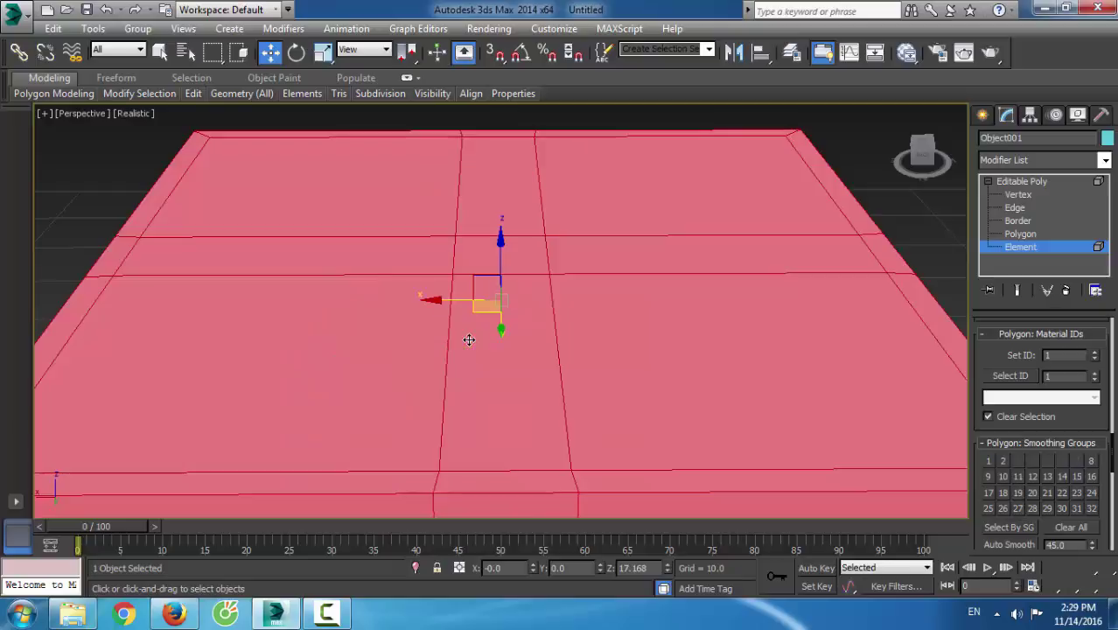
{"action": "scroll", "coordinate": [469, 339], "scroll_direction": "down", "scroll_amount": 5}
{"action": "key", "text": "2"}
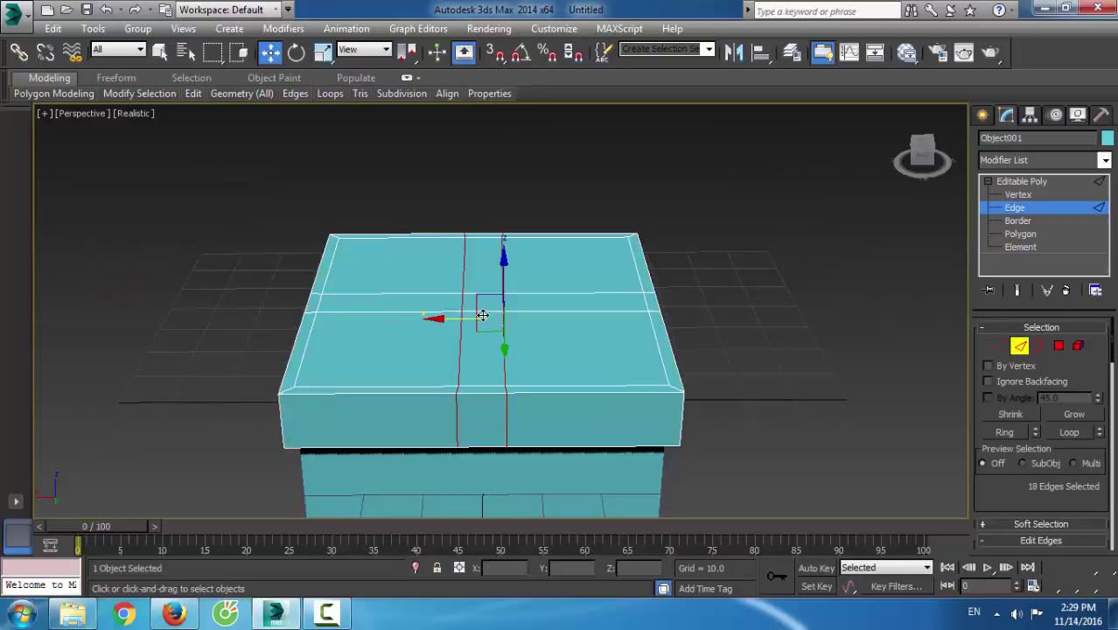
{"action": "left_click", "coordinate": [482, 314]}
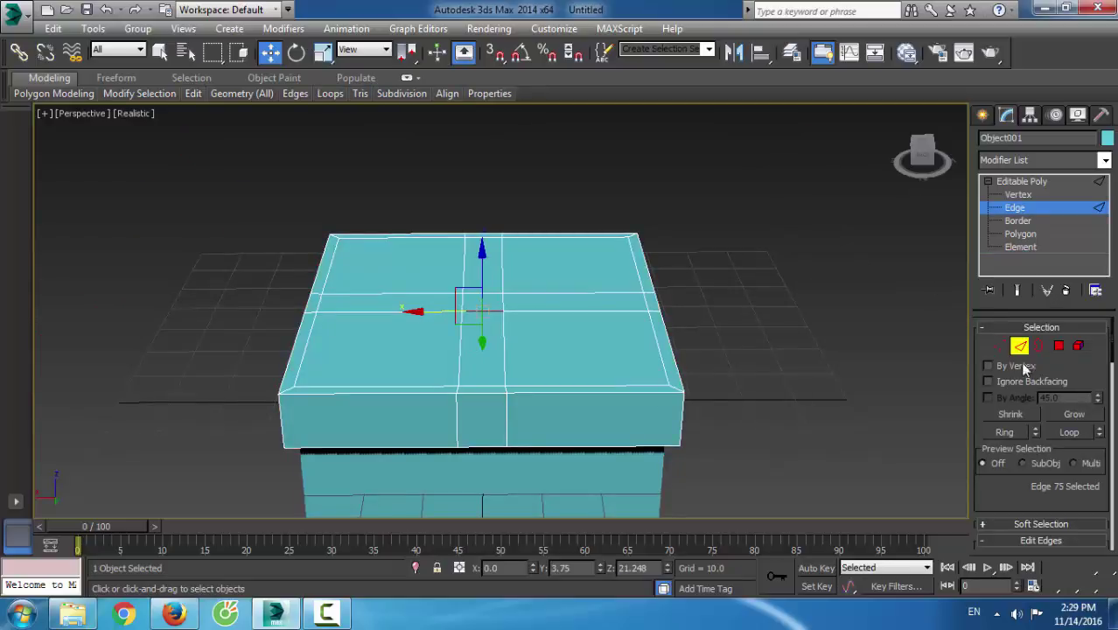
{"action": "left_click", "coordinate": [1004, 432]}
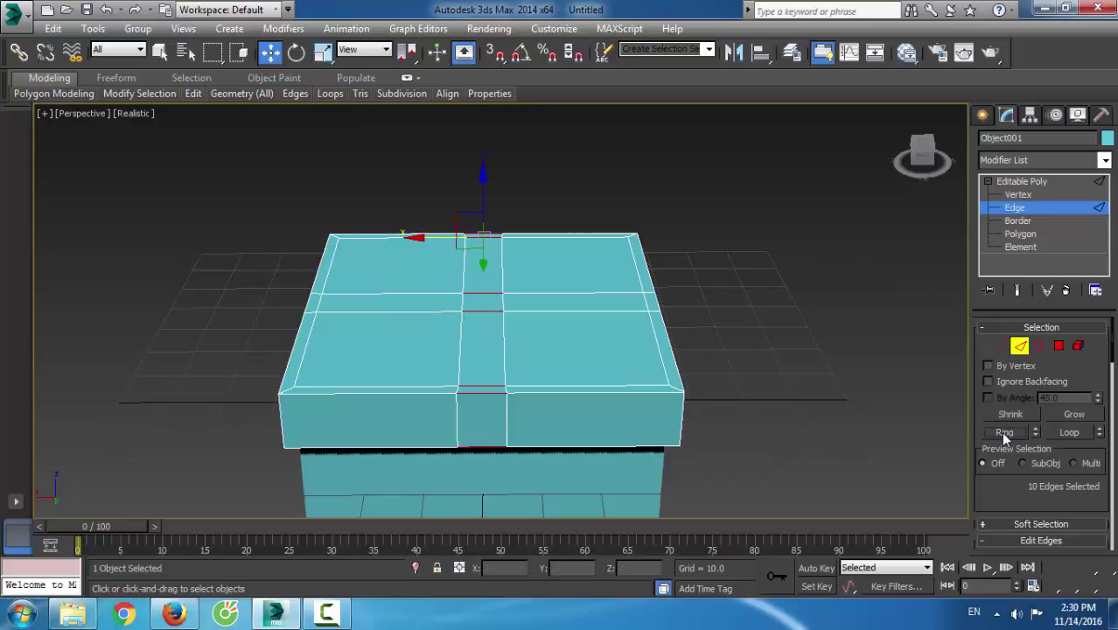
{"action": "left_click", "coordinate": [1059, 346], "text": "ctrl"}
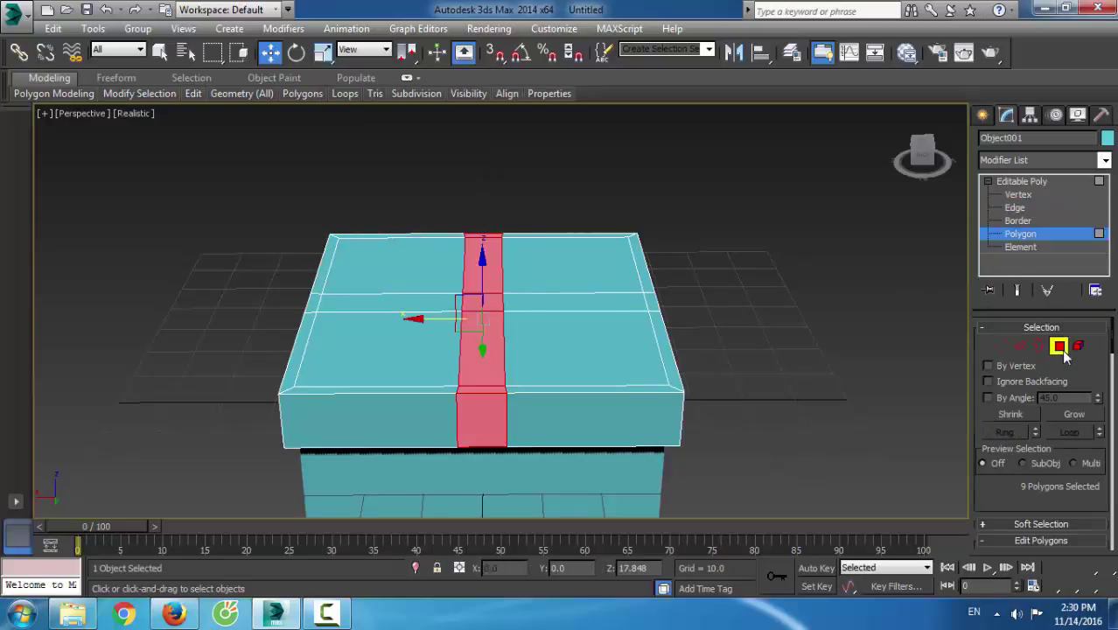
{"action": "left_click_drag", "start_coordinate": [1009, 497], "coordinate": [1042, 343]}
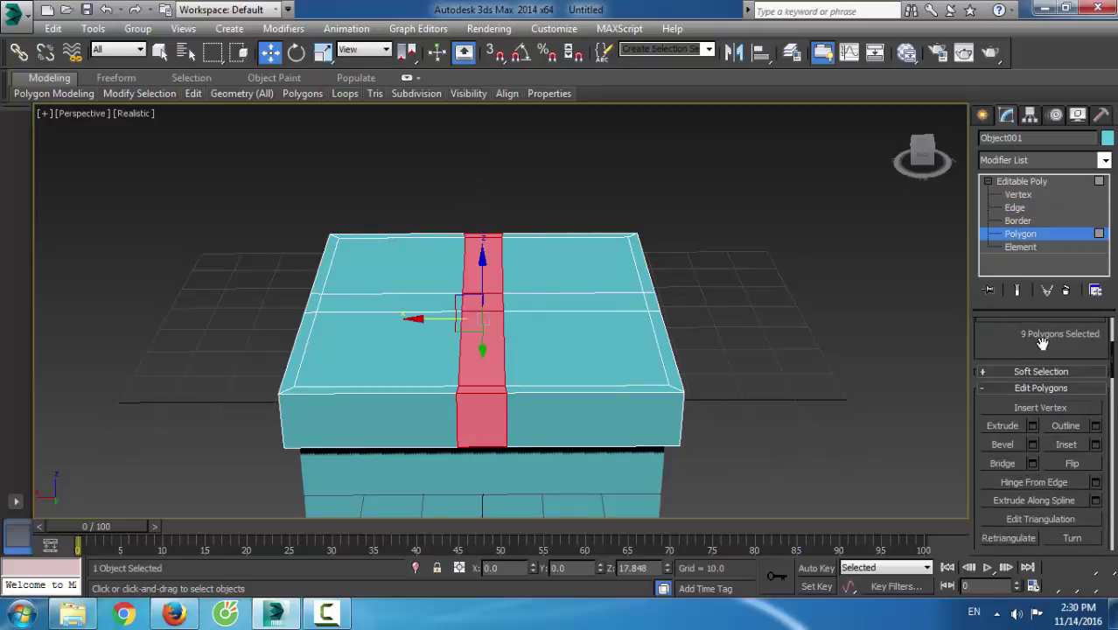
{"action": "scroll", "coordinate": [1058, 446], "scroll_direction": "down", "scroll_amount": 10}
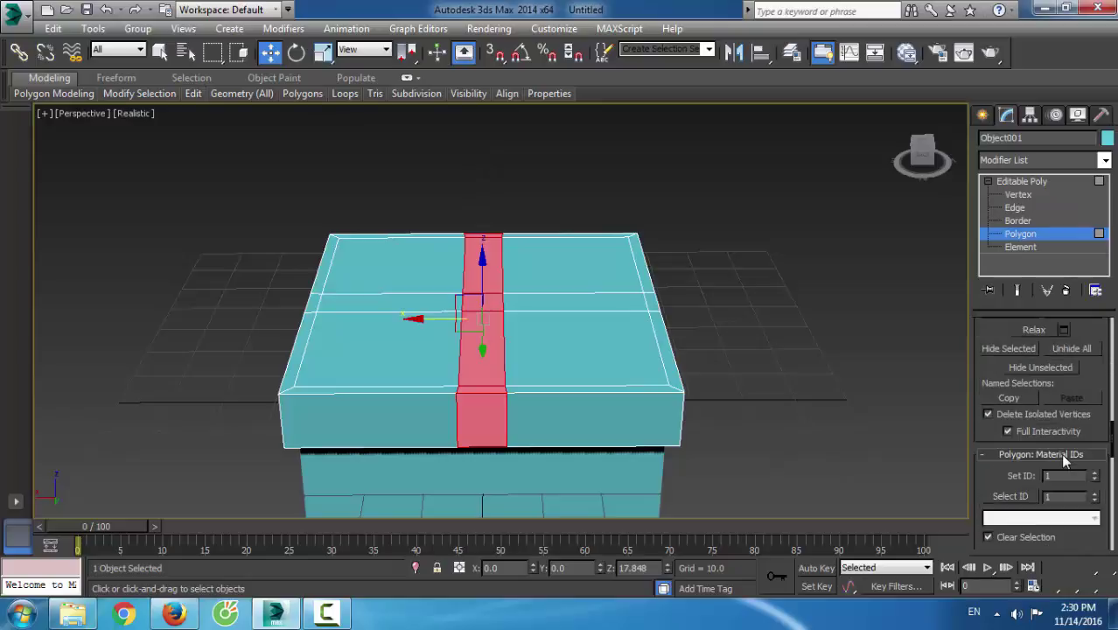
{"action": "double_click", "coordinate": [1060, 475]}
{"action": "type", "text": "2"}
{"action": "key", "text": "Return"}
Select the lid's side-to-side strip polygons from an edge ring, assign their material ID, and deselect the lid
{"action": "left_click", "coordinate": [319, 300]}
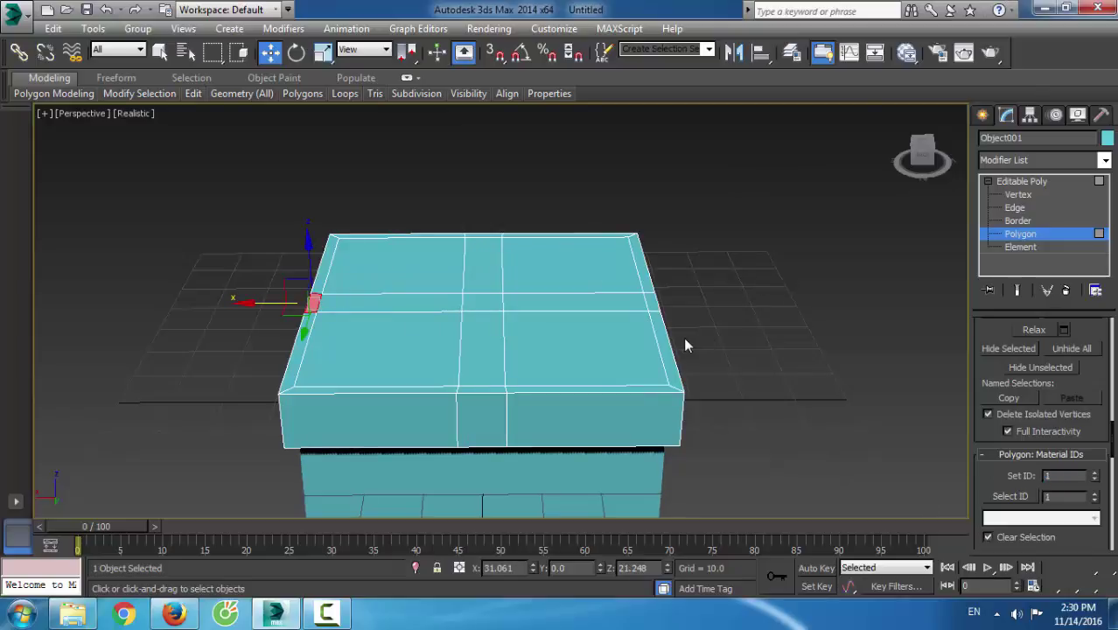
{"action": "key", "text": "2"}
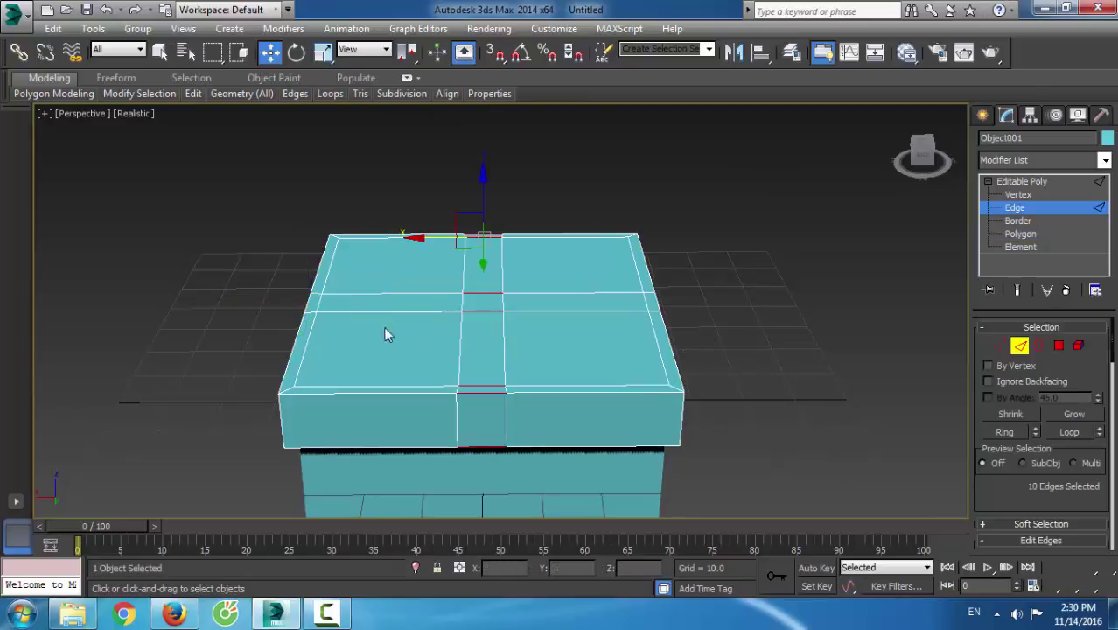
{"action": "double_click", "coordinate": [461, 307]}
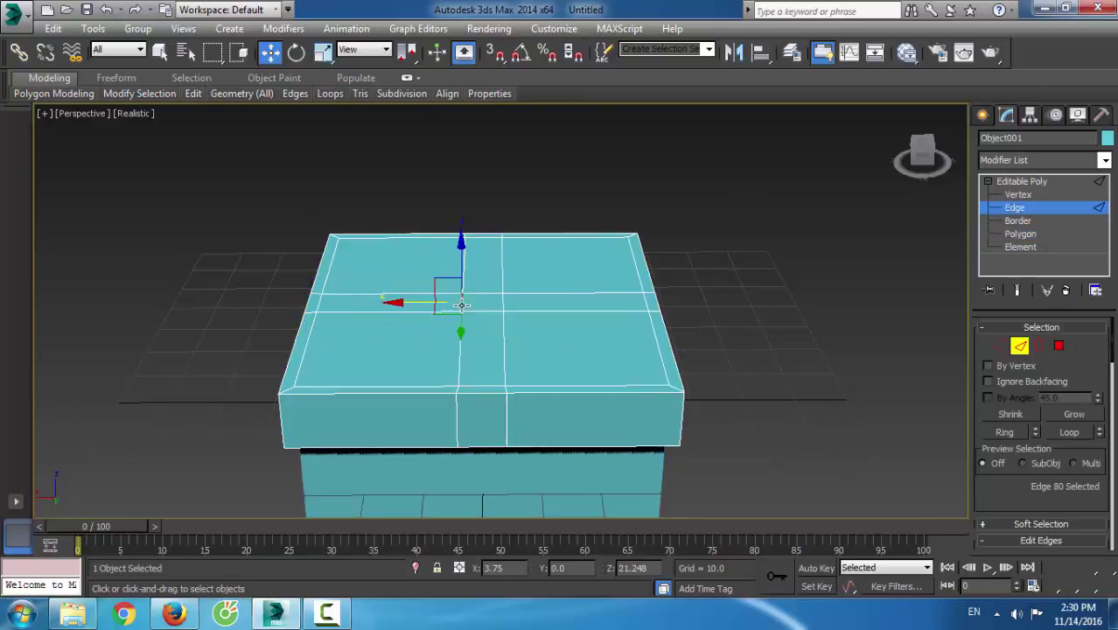
{"action": "left_click", "coordinate": [1005, 431]}
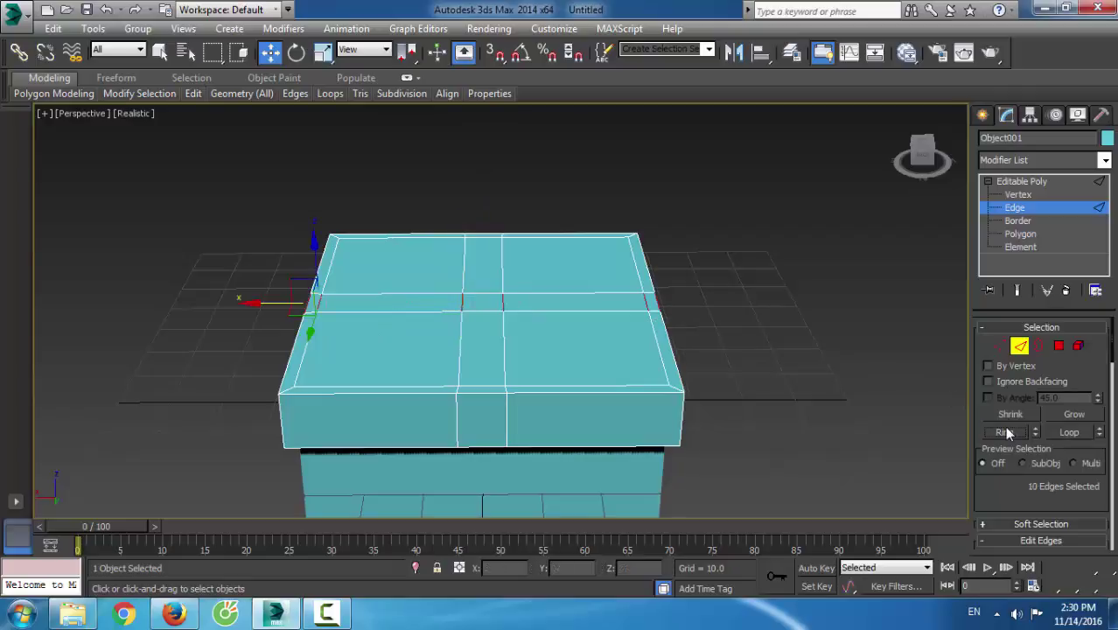
{"action": "left_click", "coordinate": [1058, 346]}
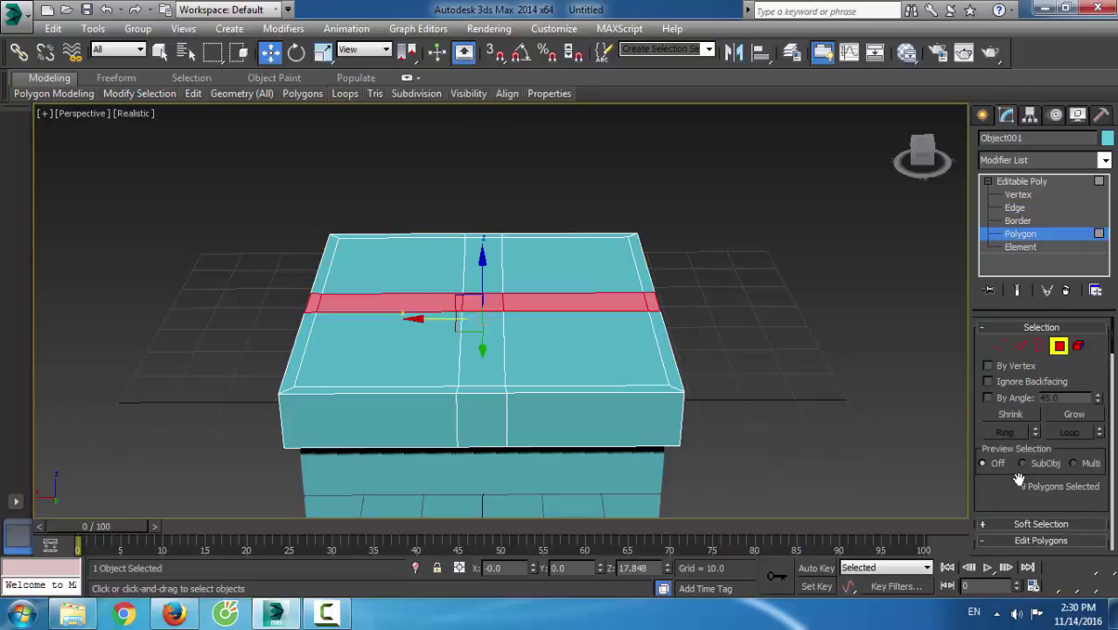
{"action": "scroll", "coordinate": [1057, 441], "scroll_direction": "down", "scroll_amount": 10}
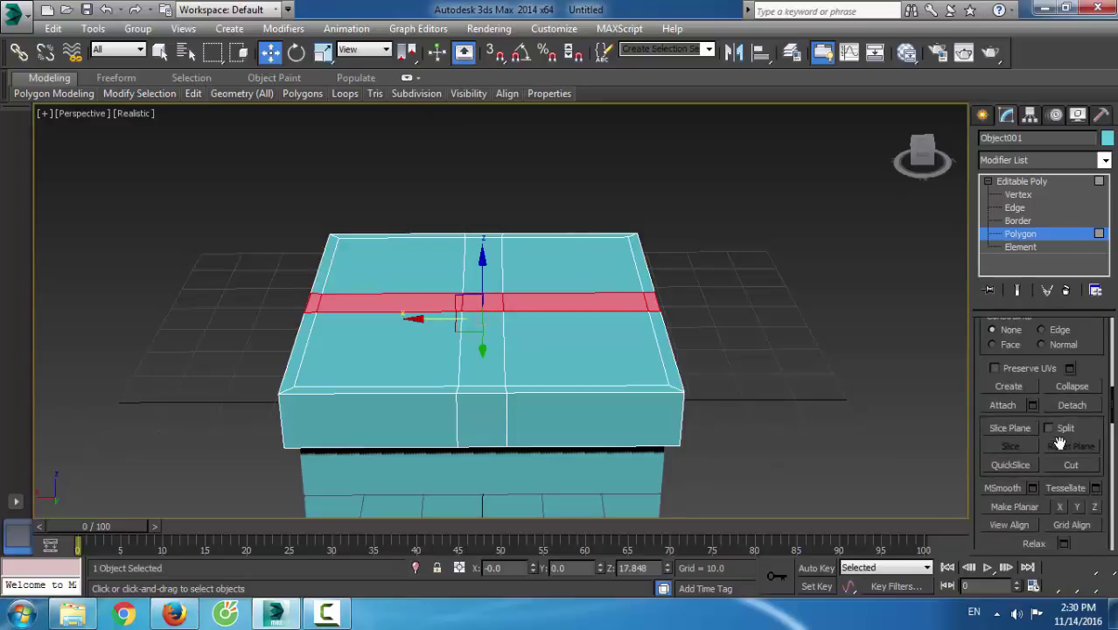
{"action": "scroll", "coordinate": [1056, 442], "scroll_direction": "down", "scroll_amount": 8}
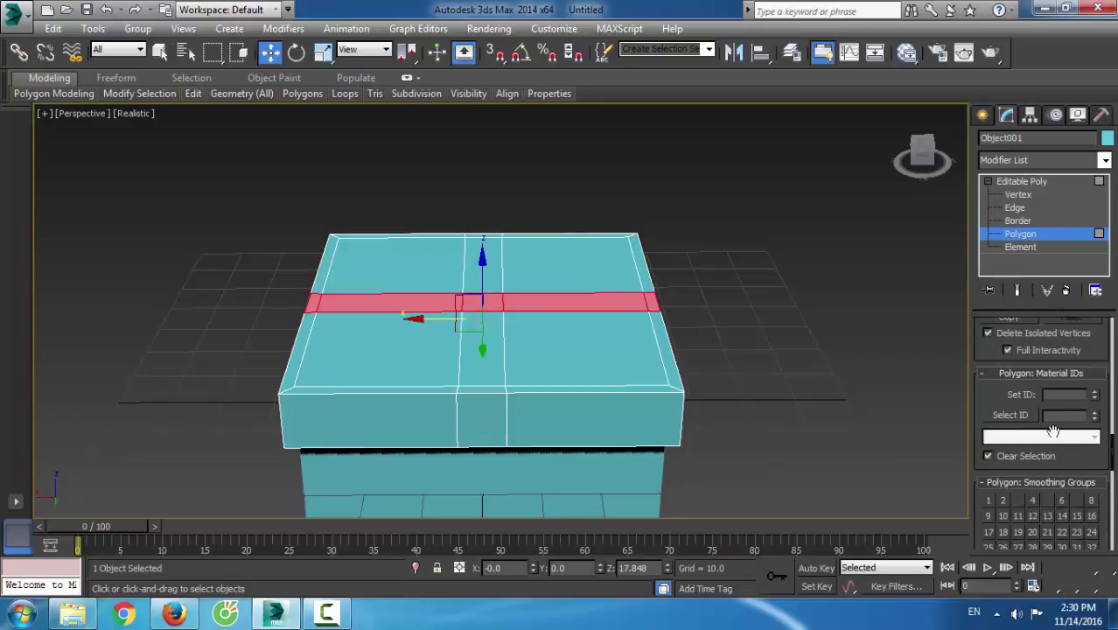
{"action": "left_click", "coordinate": [1061, 398]}
{"action": "left_click", "coordinate": [1031, 181]}
{"action": "left_click", "coordinate": [830, 313]}
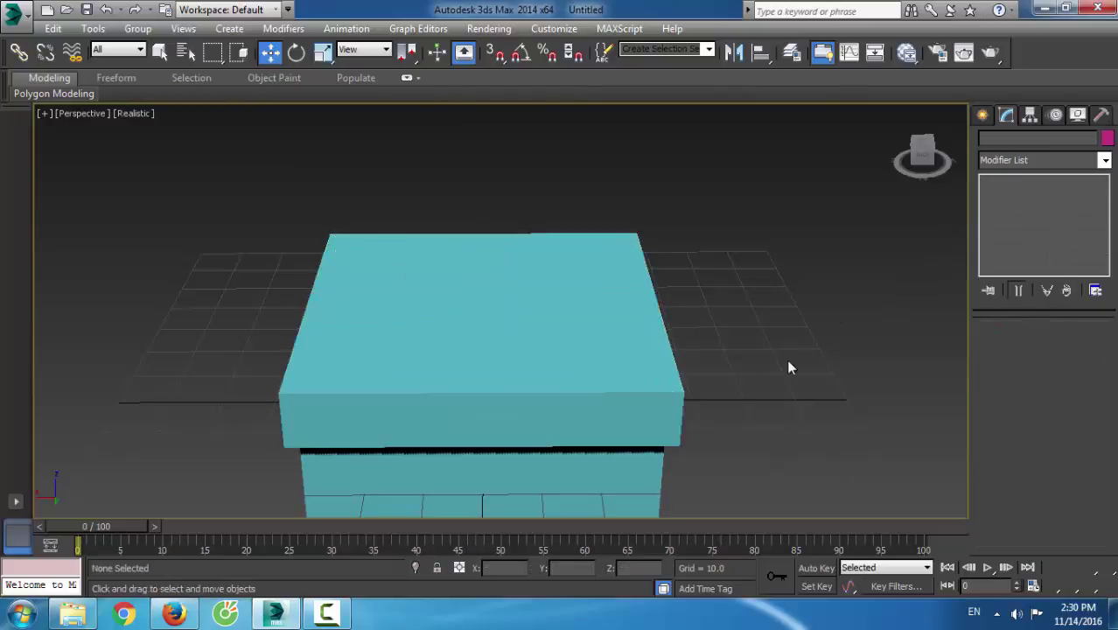
Select the box body beneath the lid
{"action": "left_click", "coordinate": [591, 488]}
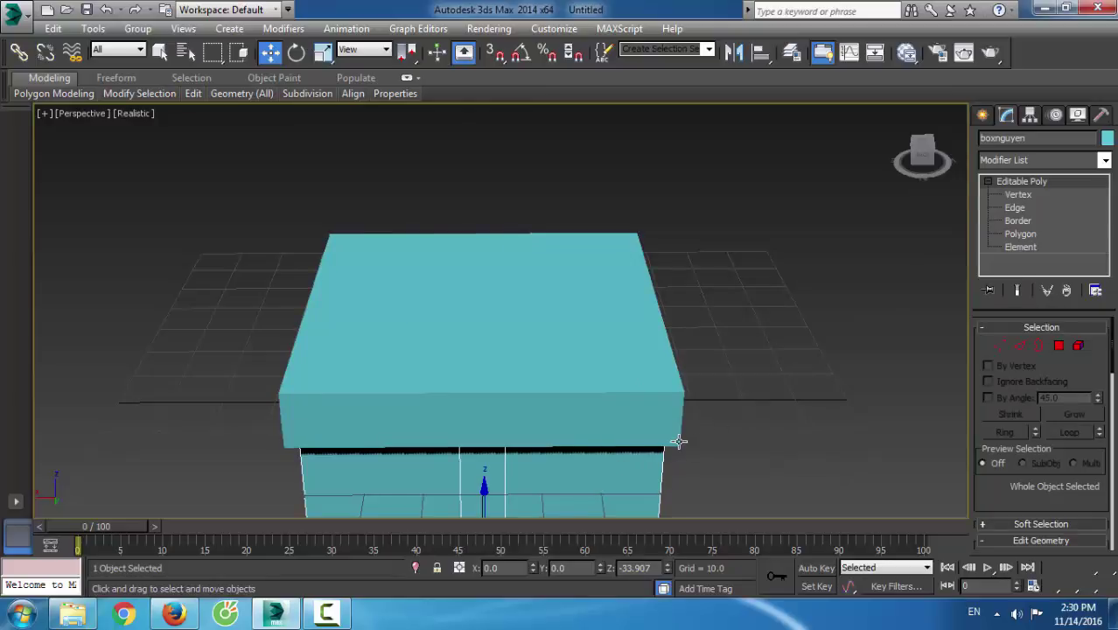
{"action": "scroll", "coordinate": [679, 441], "scroll_direction": "up", "scroll_amount": 3}
{"action": "scroll", "coordinate": [600, 438], "scroll_direction": "down", "scroll_amount": 3}
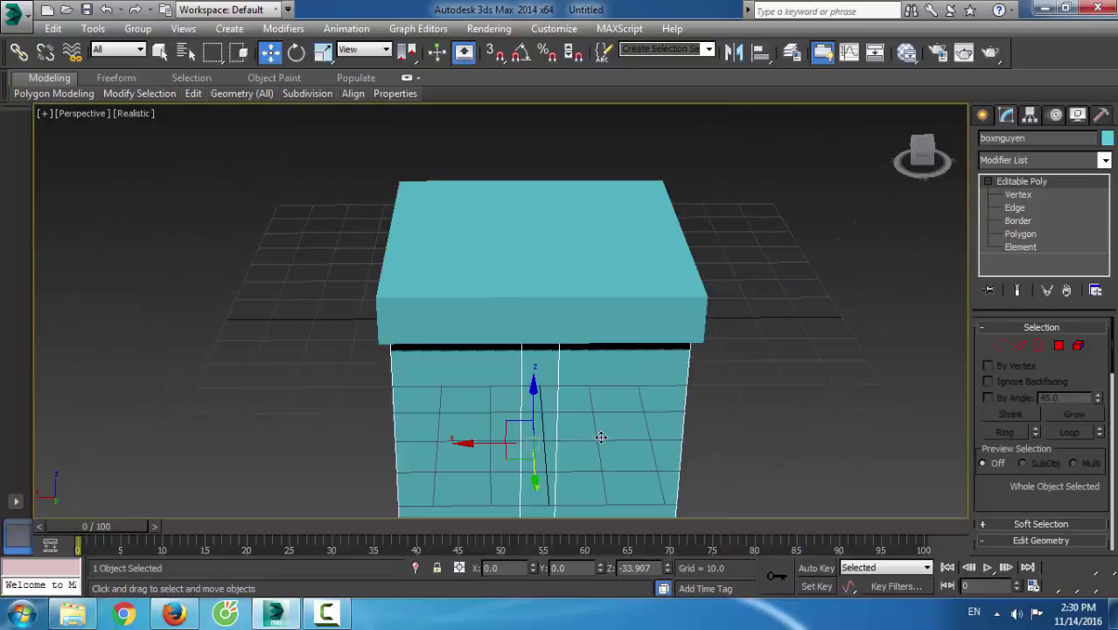
{"action": "scroll", "coordinate": [600, 437], "scroll_direction": "down", "scroll_amount": 3}
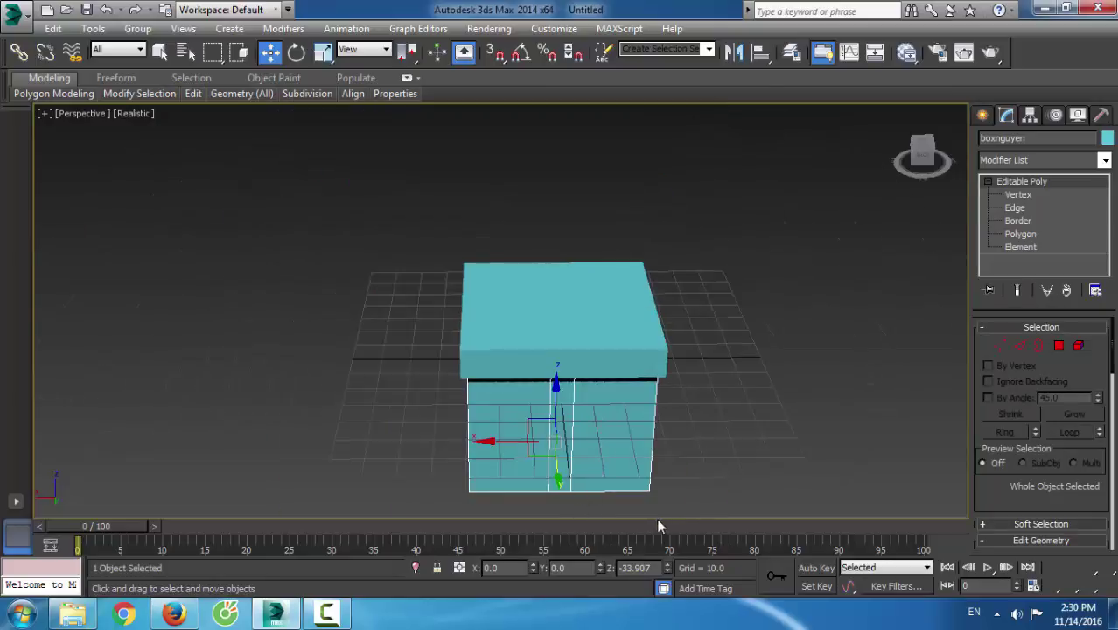
{"action": "scroll", "coordinate": [658, 517], "scroll_direction": "up", "scroll_amount": 5}
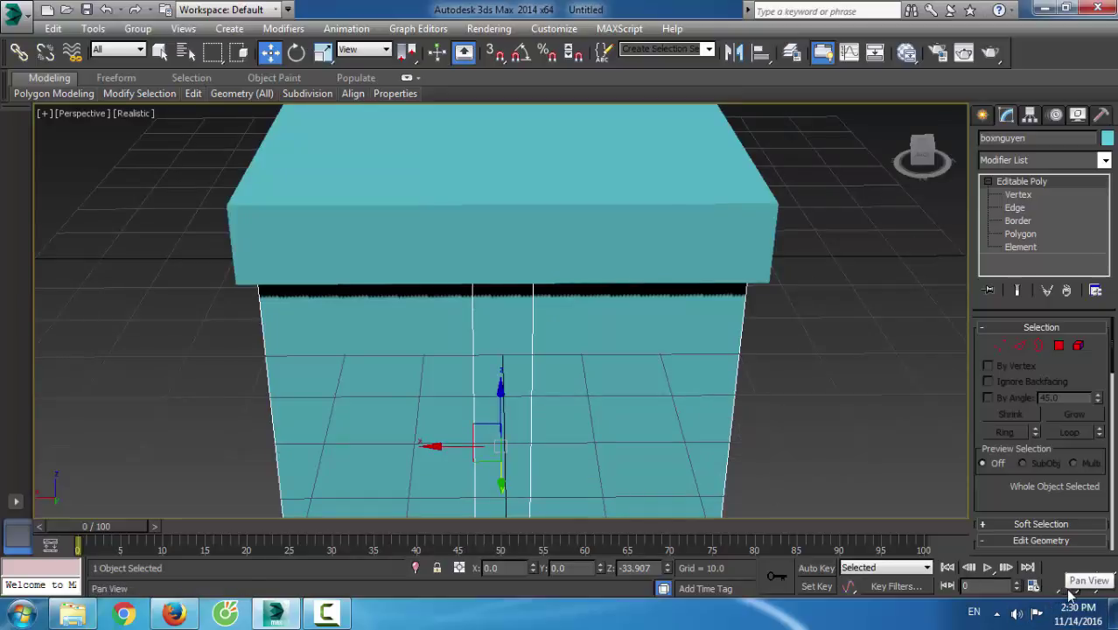
{"action": "left_click", "coordinate": [1070, 592]}
{"action": "left_click_drag", "start_coordinate": [718, 489], "coordinate": [661, 333]}
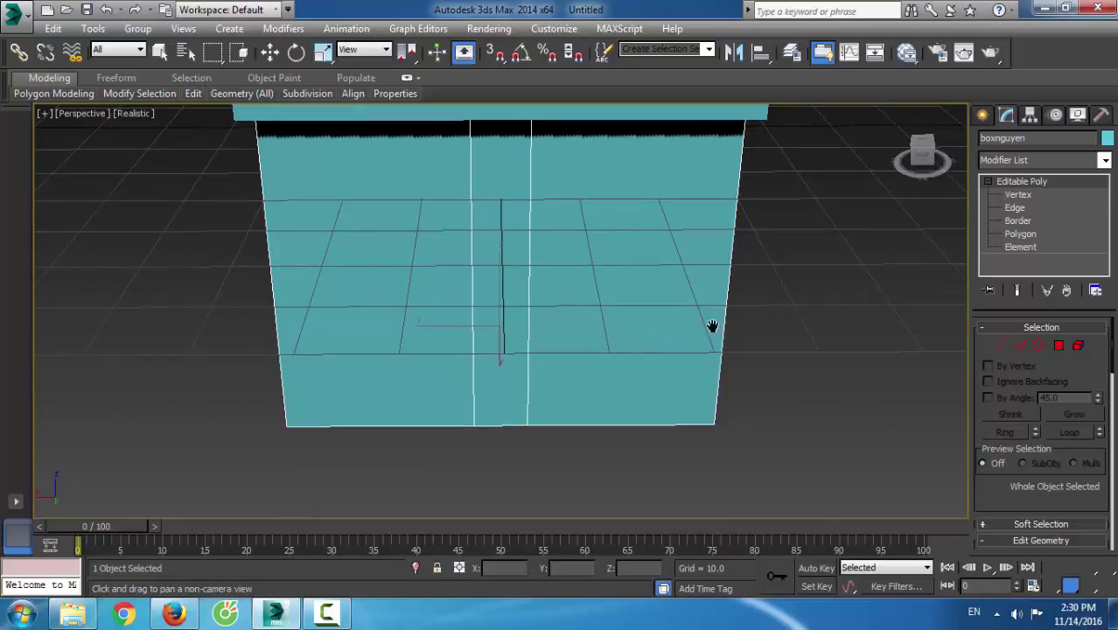
{"action": "left_click", "coordinate": [1013, 208]}
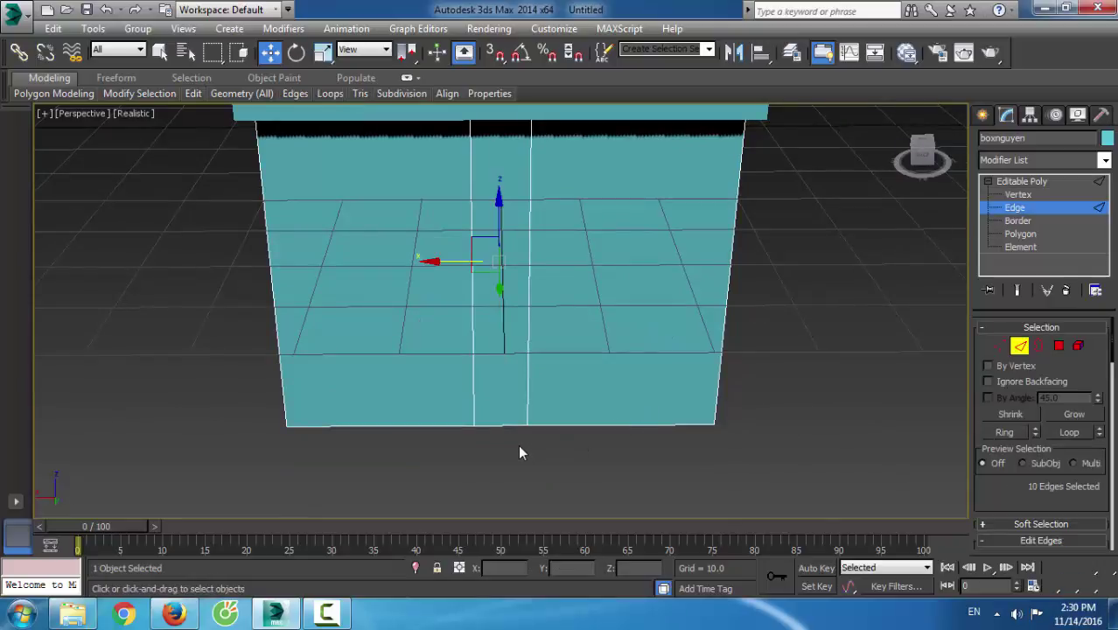
{"action": "left_click", "coordinate": [504, 421]}
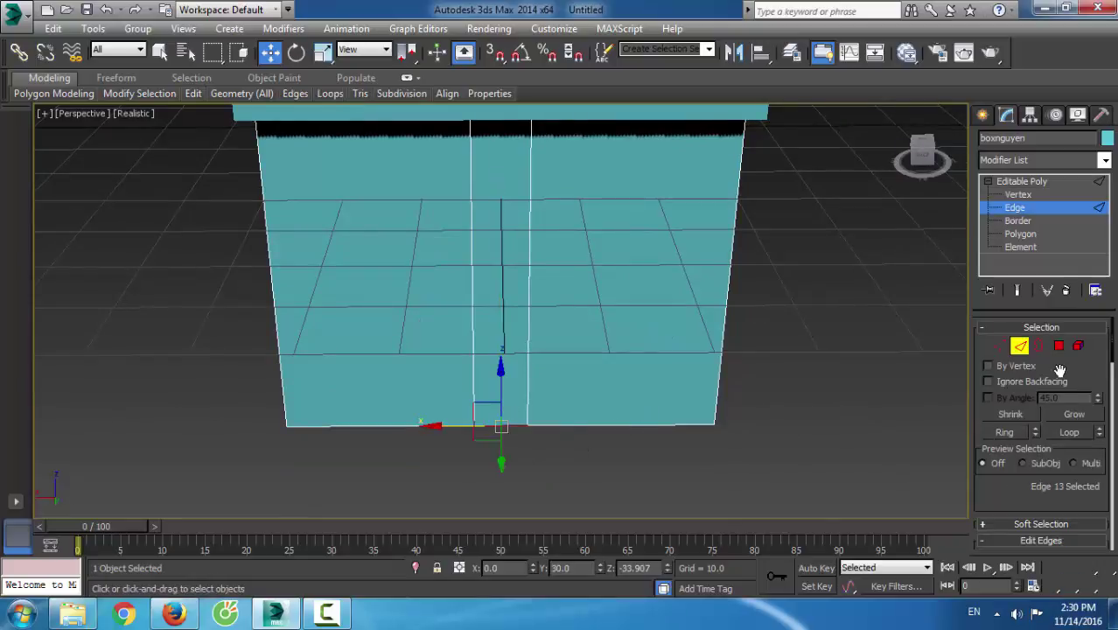
{"action": "left_click", "coordinate": [1017, 434]}
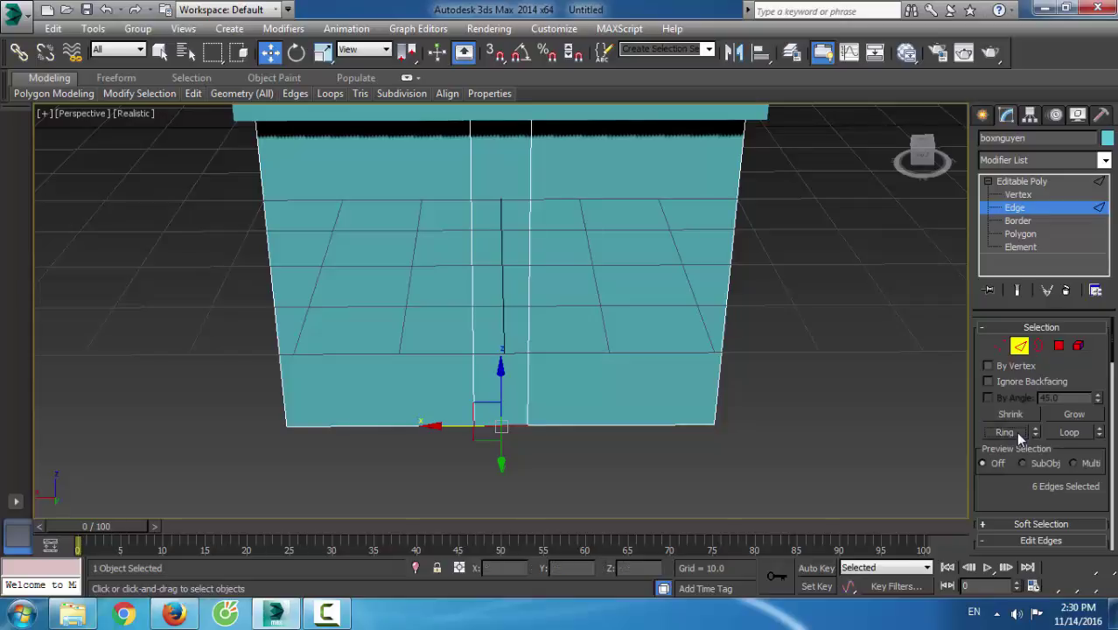
{"action": "scroll", "coordinate": [1066, 463], "scroll_direction": "down", "scroll_amount": 1}
{"action": "scroll", "coordinate": [1065, 464], "scroll_direction": "down", "scroll_amount": 2}
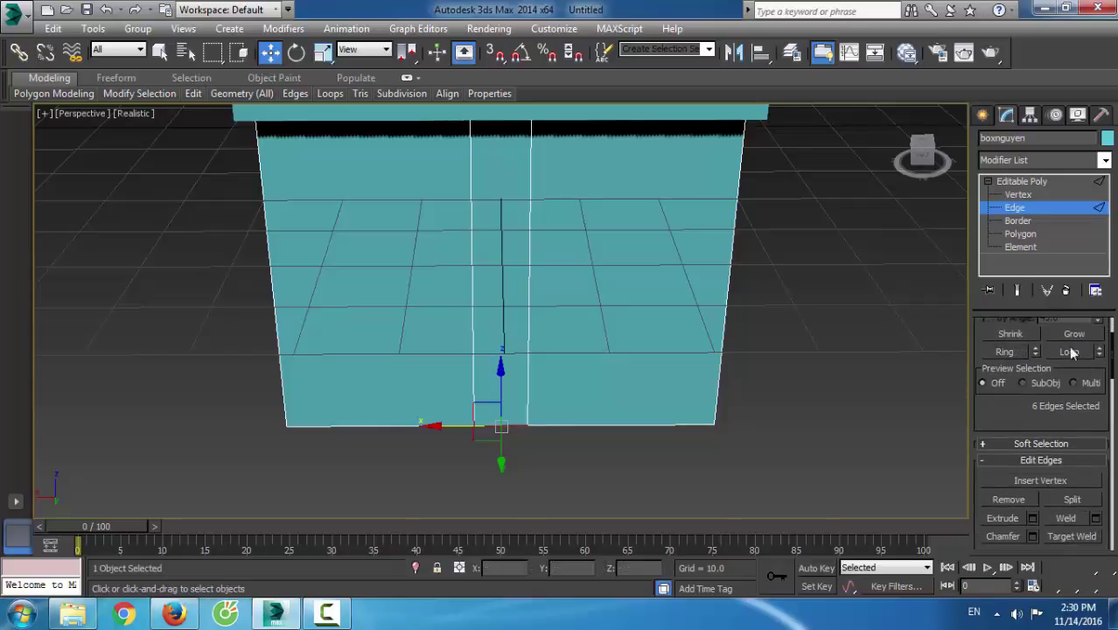
{"action": "scroll", "coordinate": [1019, 422], "scroll_direction": "up", "scroll_amount": 3}
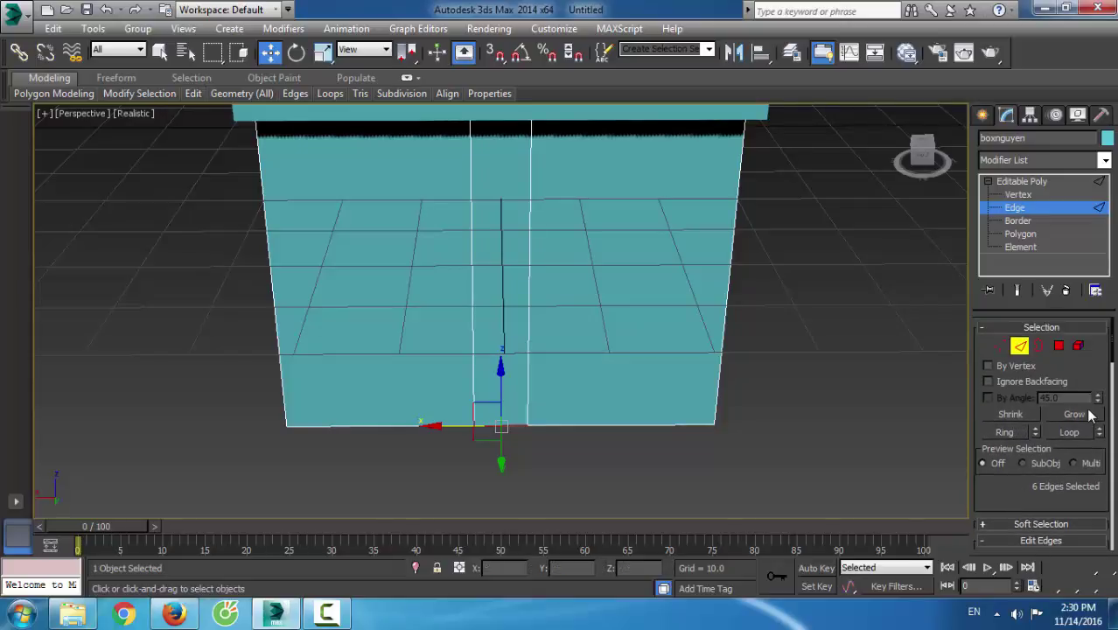
{"action": "left_click", "coordinate": [1059, 345], "text": "ctrl"}
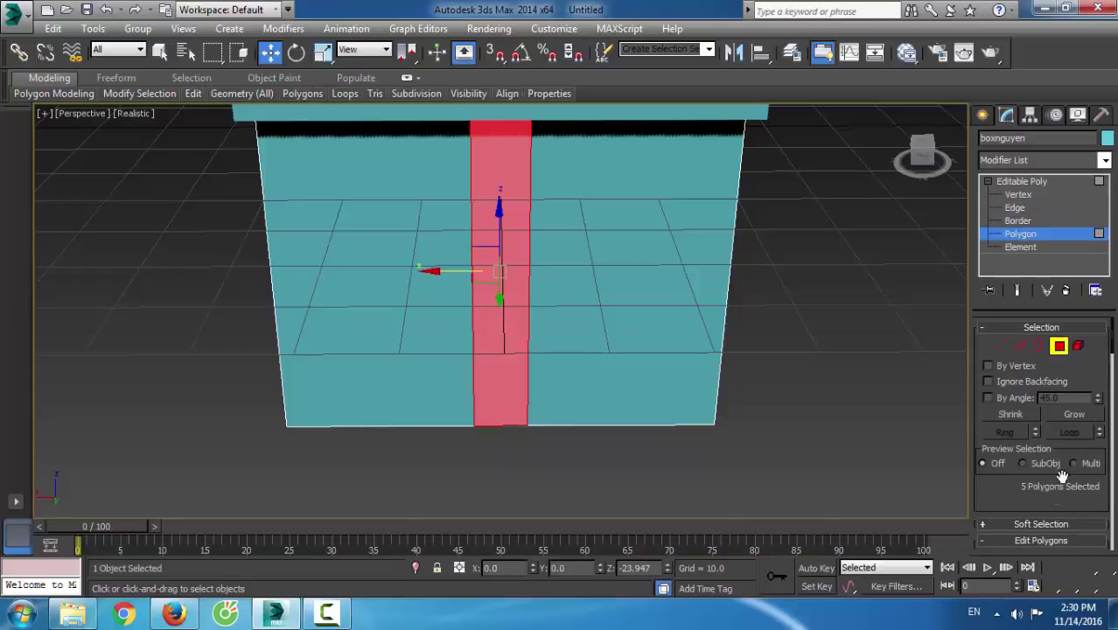
{"action": "scroll", "coordinate": [1015, 472], "scroll_direction": "down", "scroll_amount": 2}
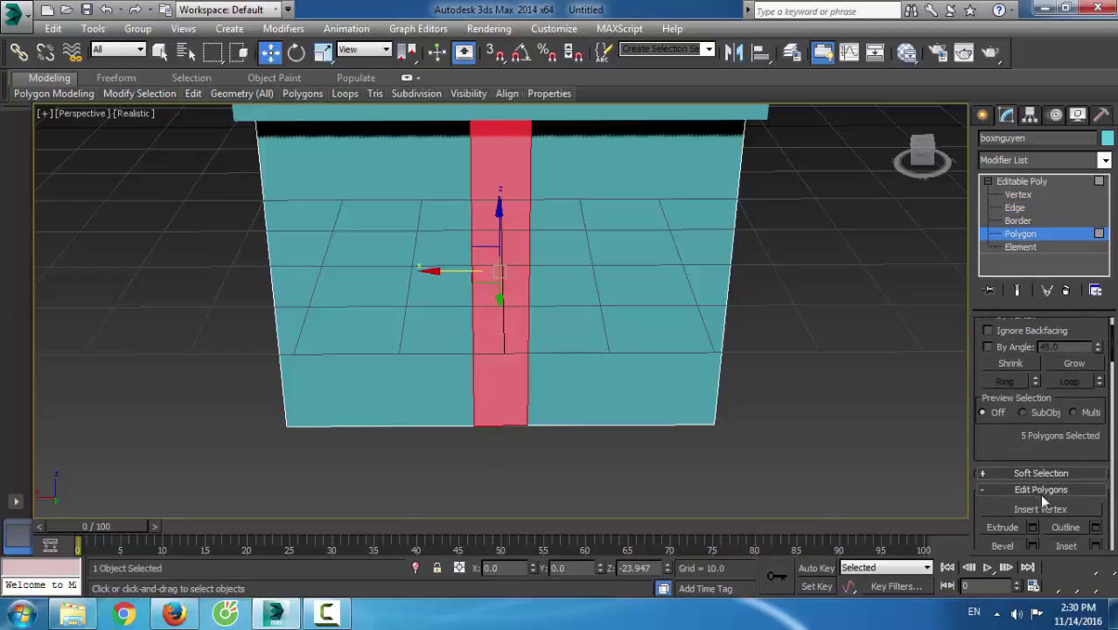
Select the entire box body as an element, set its material ID to 1, and clear the selection
{"action": "left_click", "coordinate": [1039, 249]}
{"action": "left_click", "coordinate": [699, 370]}
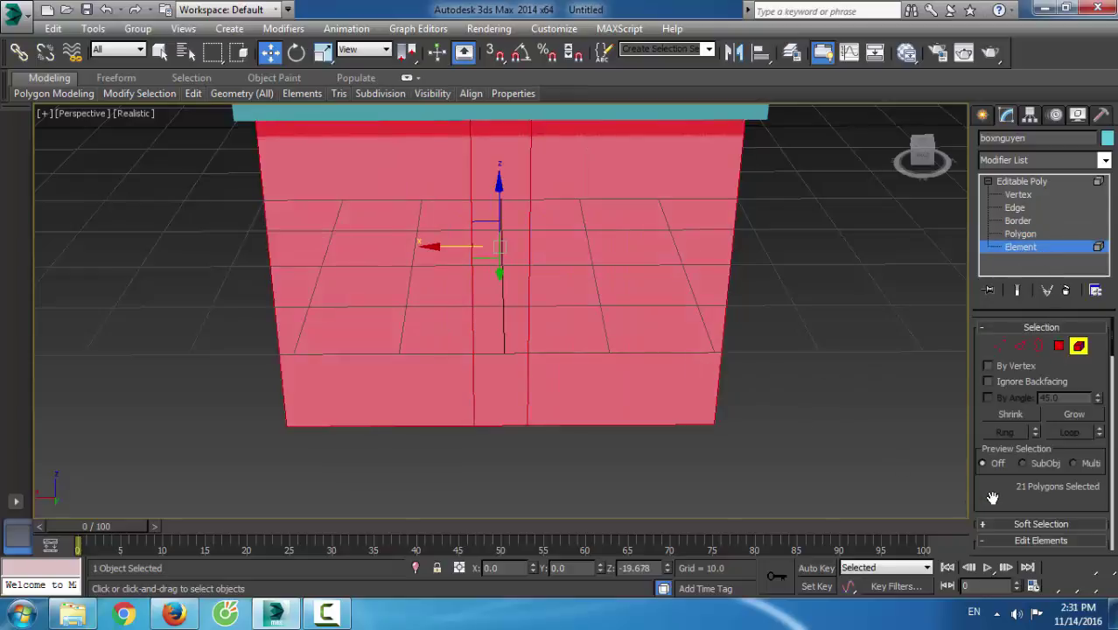
{"action": "scroll", "coordinate": [992, 497], "scroll_direction": "down", "scroll_amount": 20}
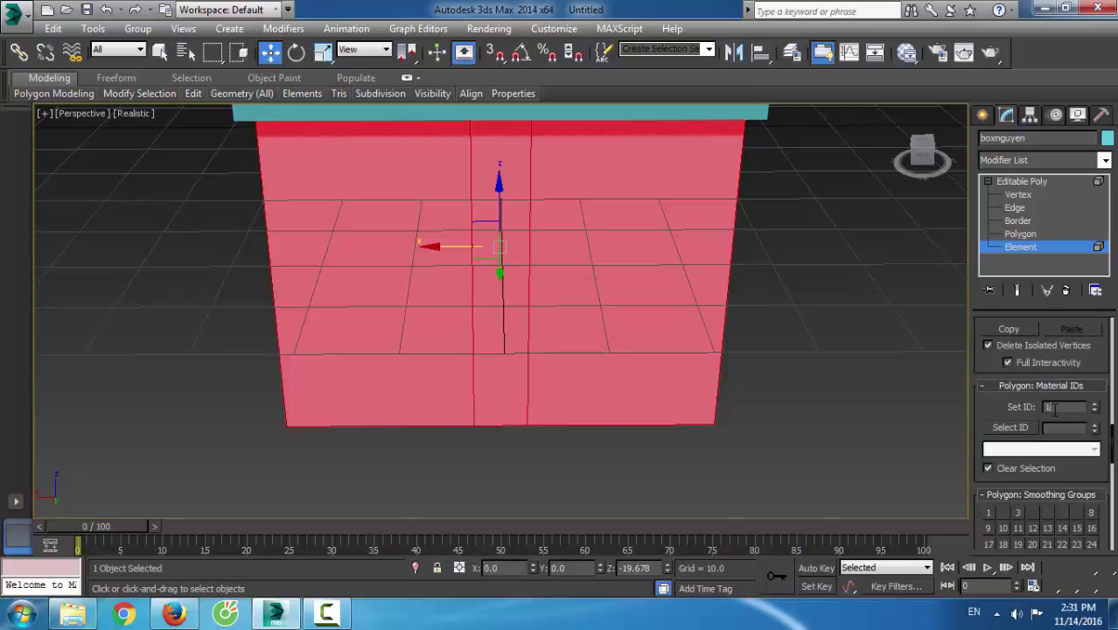
{"action": "left_click", "coordinate": [1019, 233]}
{"action": "left_click", "coordinate": [810, 353]}
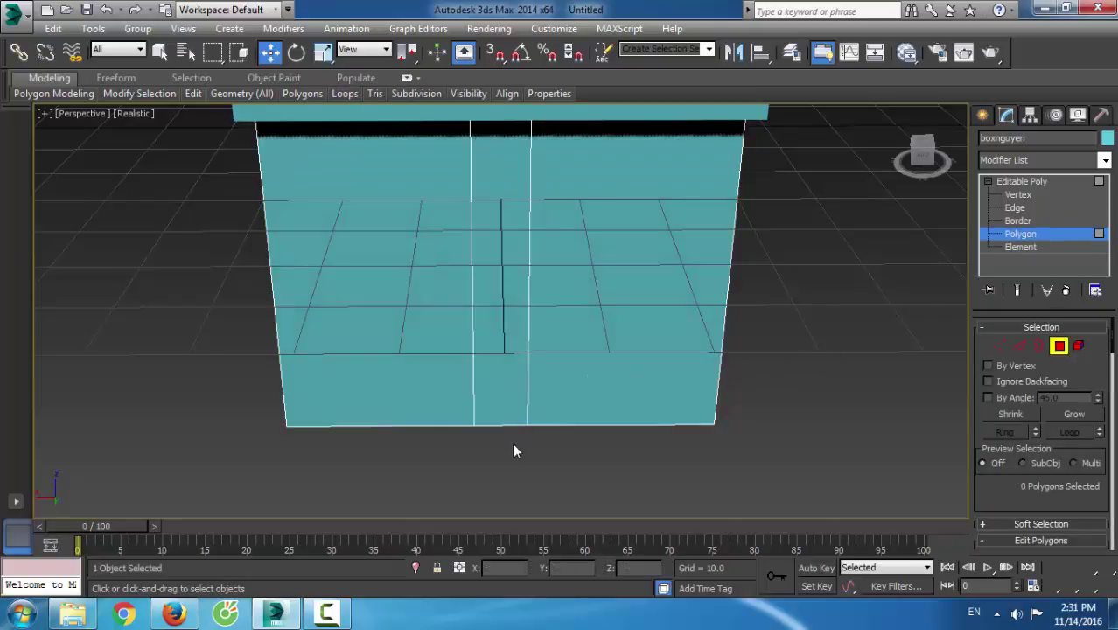
Select the body's front-to-back strip polygons by converting an edge ring, set their material ID to 2, and clear the selection
{"action": "left_click", "coordinate": [497, 427]}
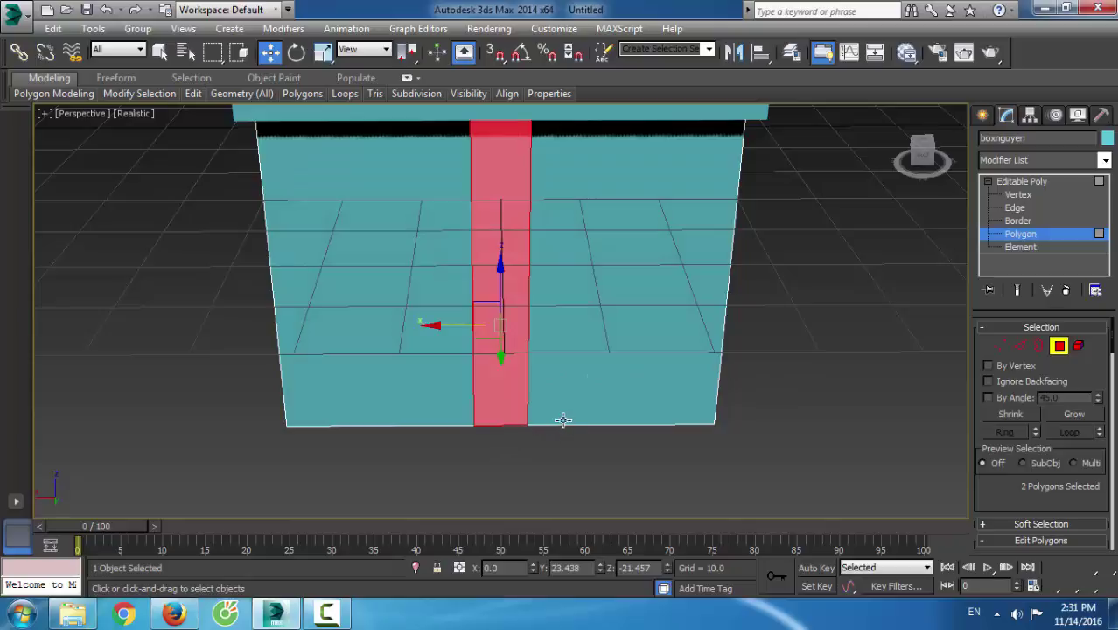
{"action": "key", "text": "1"}
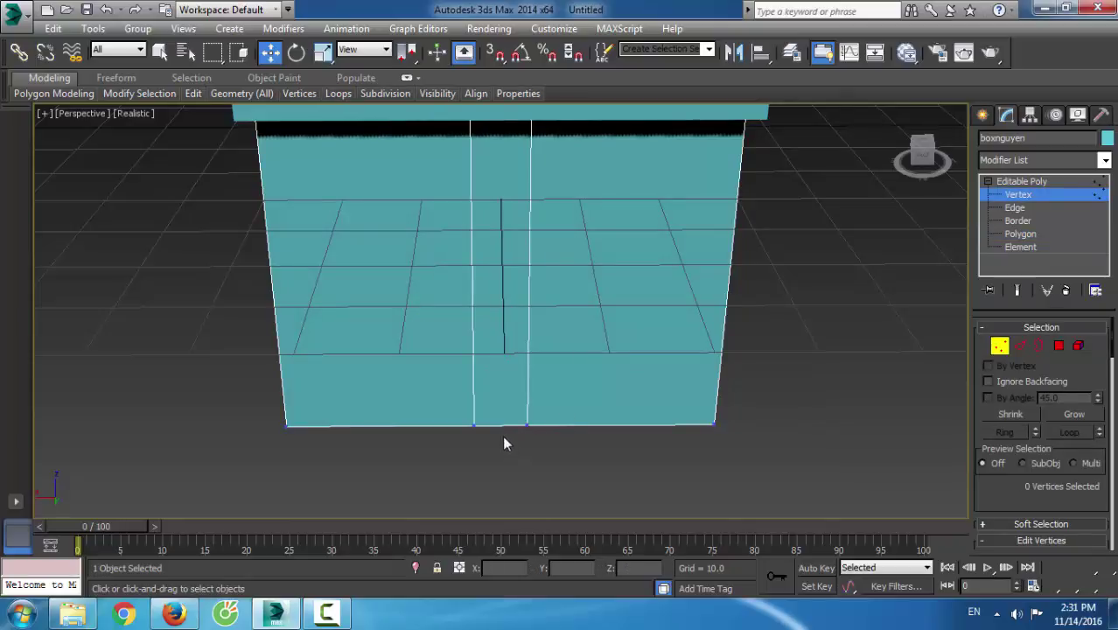
{"action": "left_click", "coordinate": [1020, 346]}
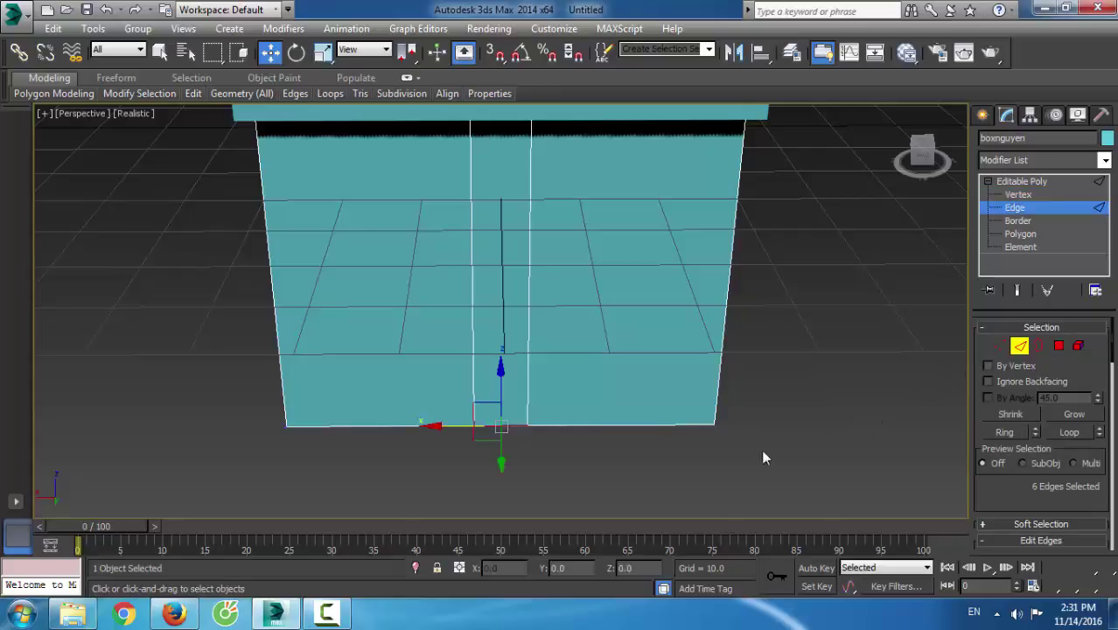
{"action": "left_click", "coordinate": [524, 481]}
{"action": "left_click", "coordinate": [500, 418]}
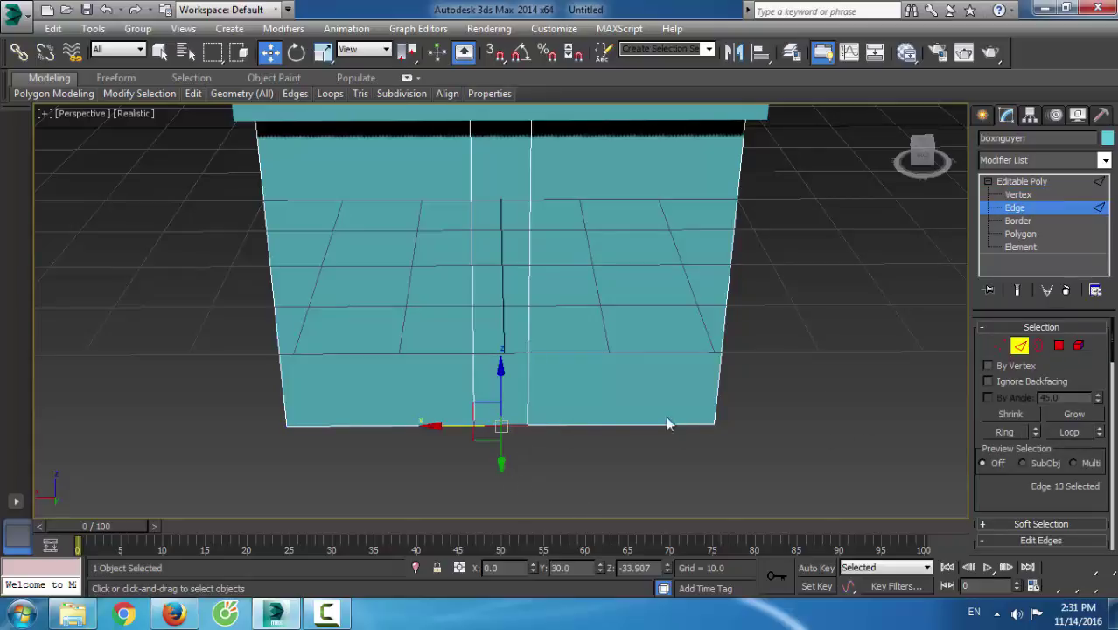
{"action": "left_click", "coordinate": [1010, 433]}
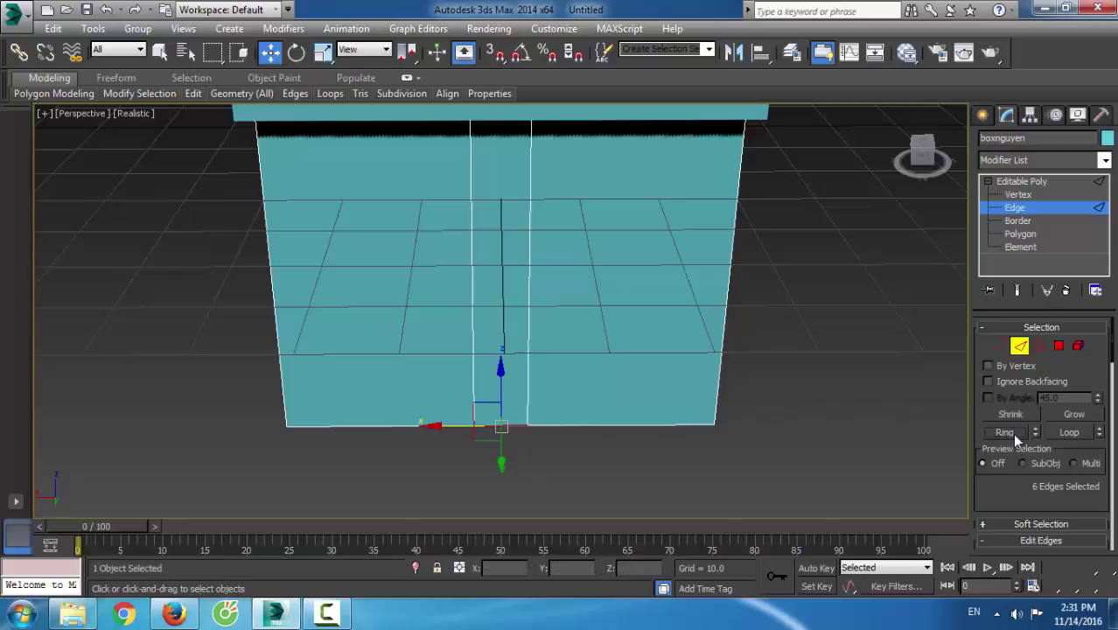
{"action": "left_click", "coordinate": [1056, 346], "text": "ctrl"}
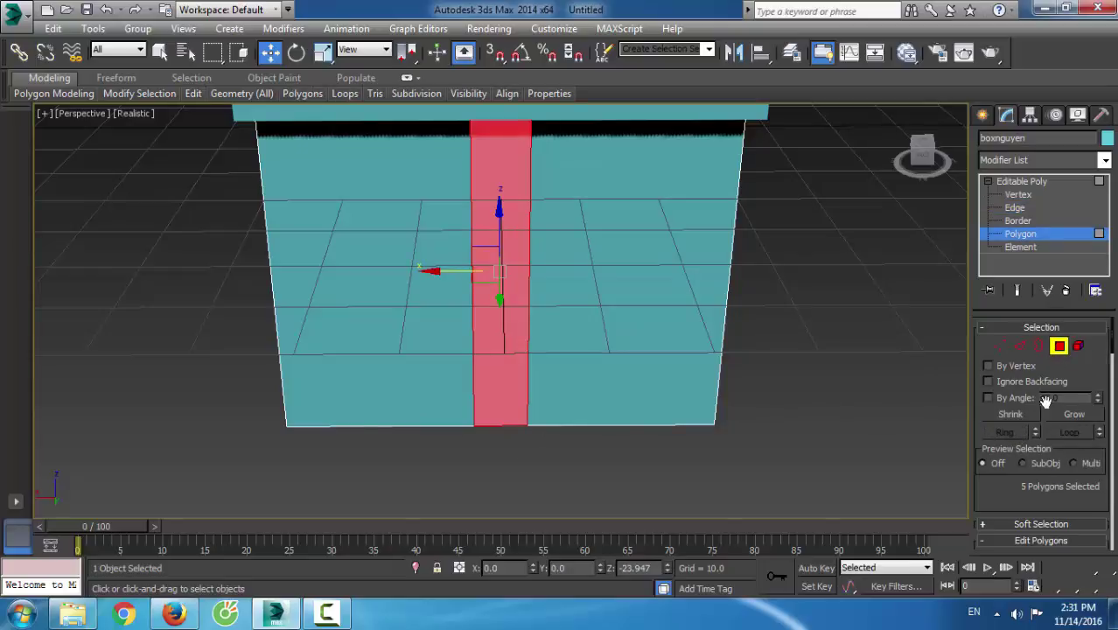
{"action": "scroll", "coordinate": [1005, 495], "scroll_direction": "down", "scroll_amount": 15}
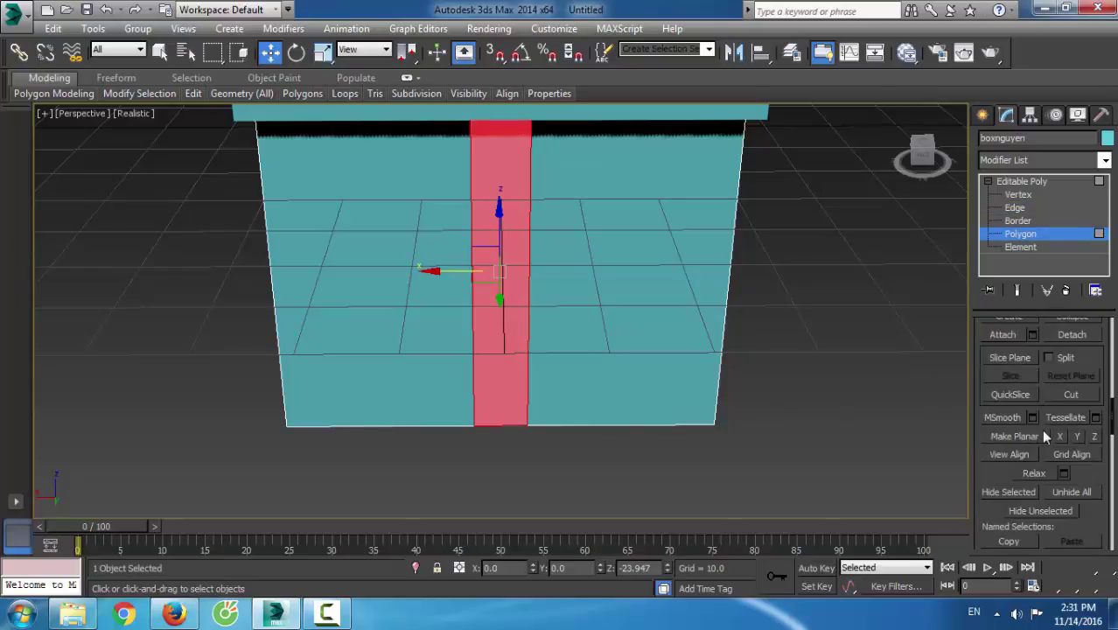
{"action": "double_click", "coordinate": [1060, 472]}
{"action": "type", "text": "2"}
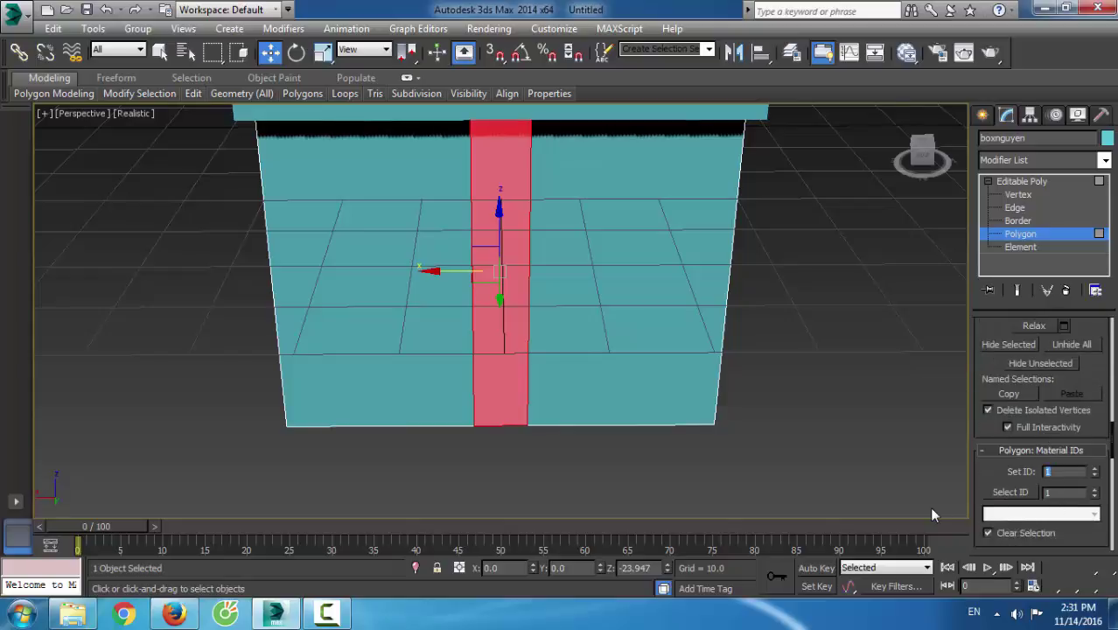
{"action": "key", "text": "Return"}
{"action": "left_click", "coordinate": [801, 364]}
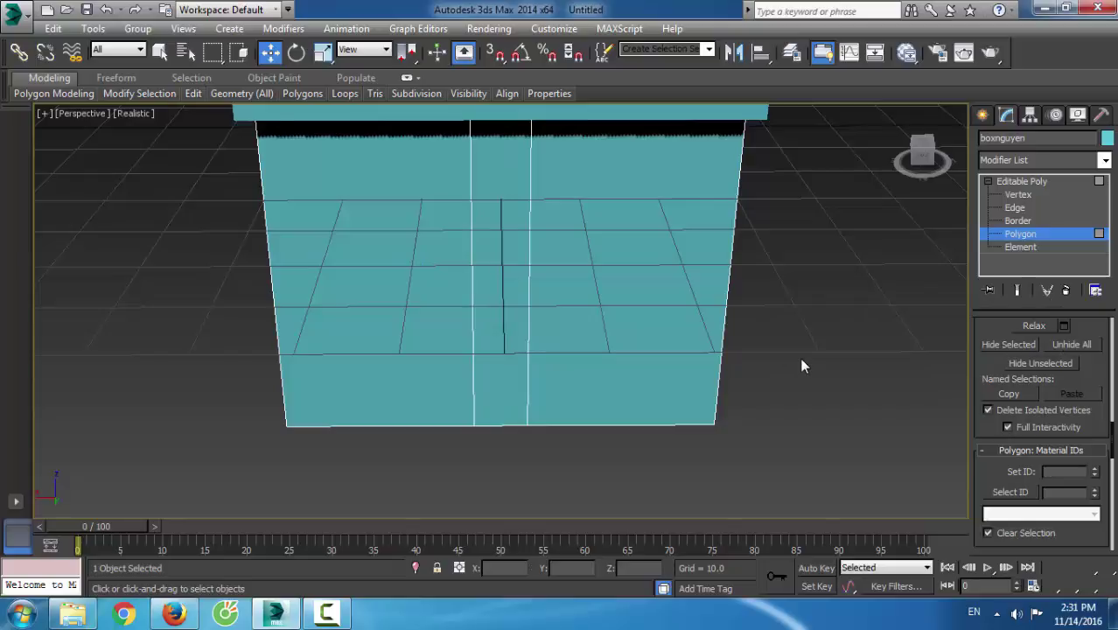
Select the body's side-to-side strip polygons from an edge ring, assign their material ID, and deselect the body
{"action": "key", "text": "ctrl+r"}
{"action": "left_click_drag", "start_coordinate": [544, 331], "coordinate": [392, 332]}
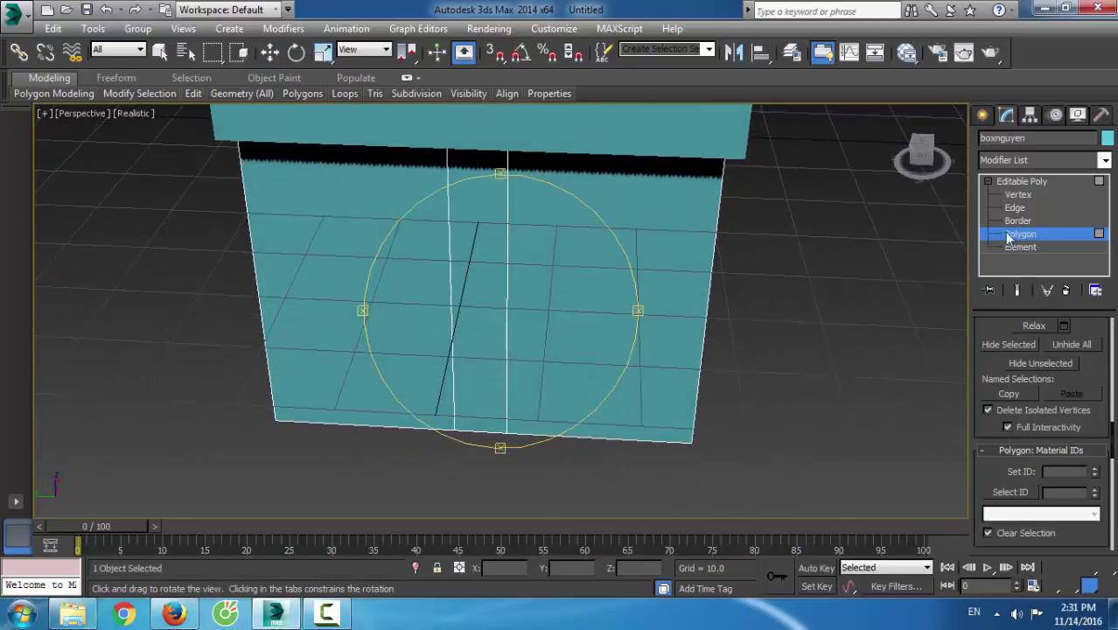
{"action": "left_click", "coordinate": [1015, 208]}
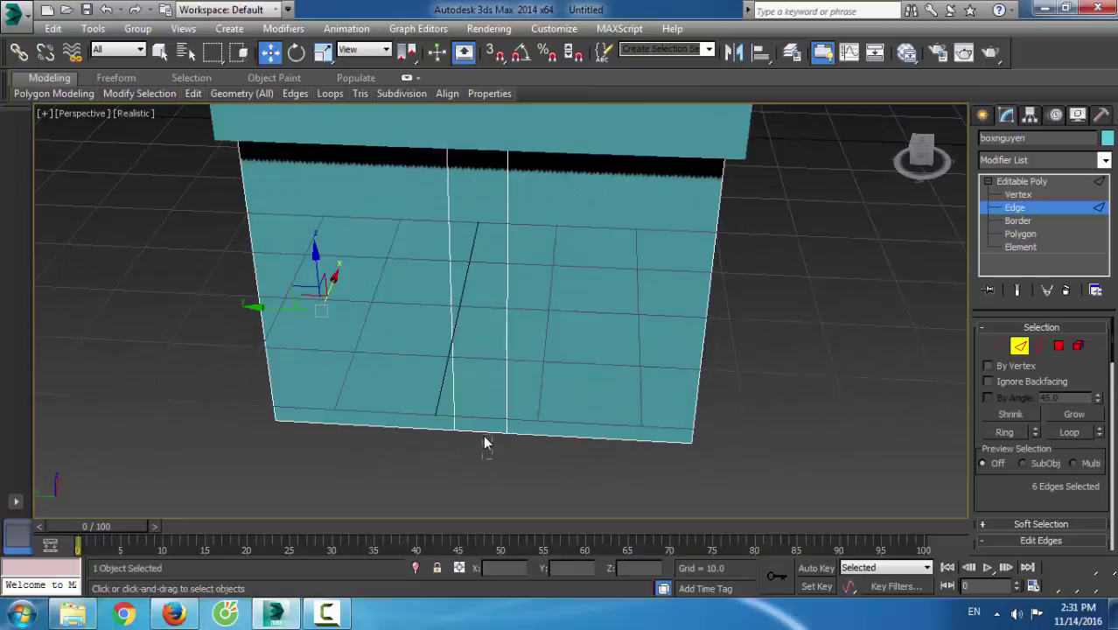
{"action": "left_click", "coordinate": [484, 431]}
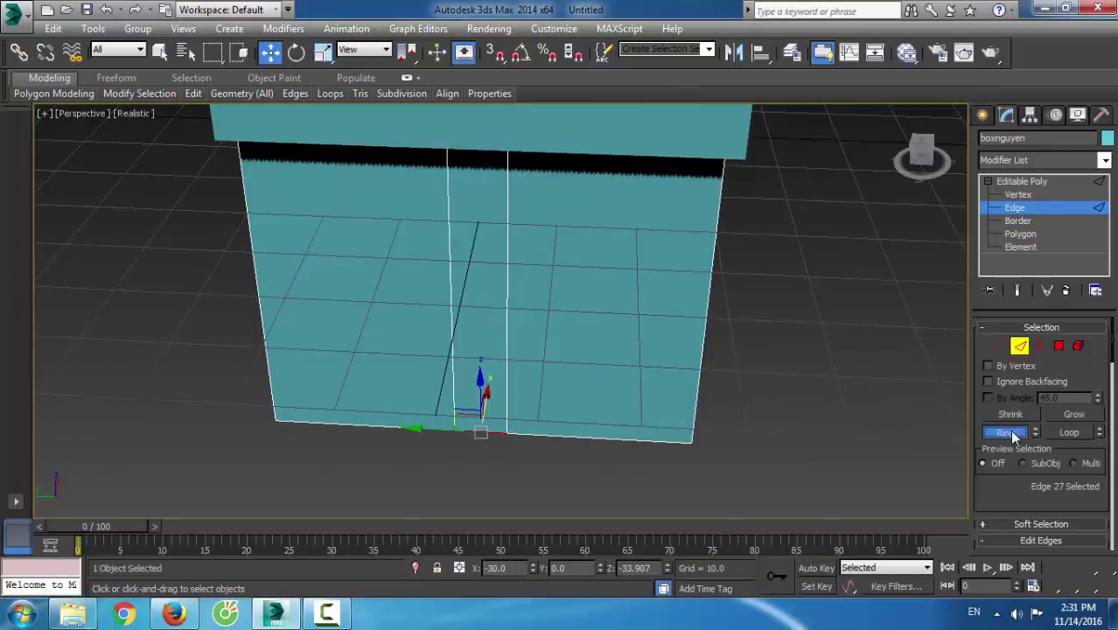
{"action": "left_click", "coordinate": [1059, 344], "text": "ctrl"}
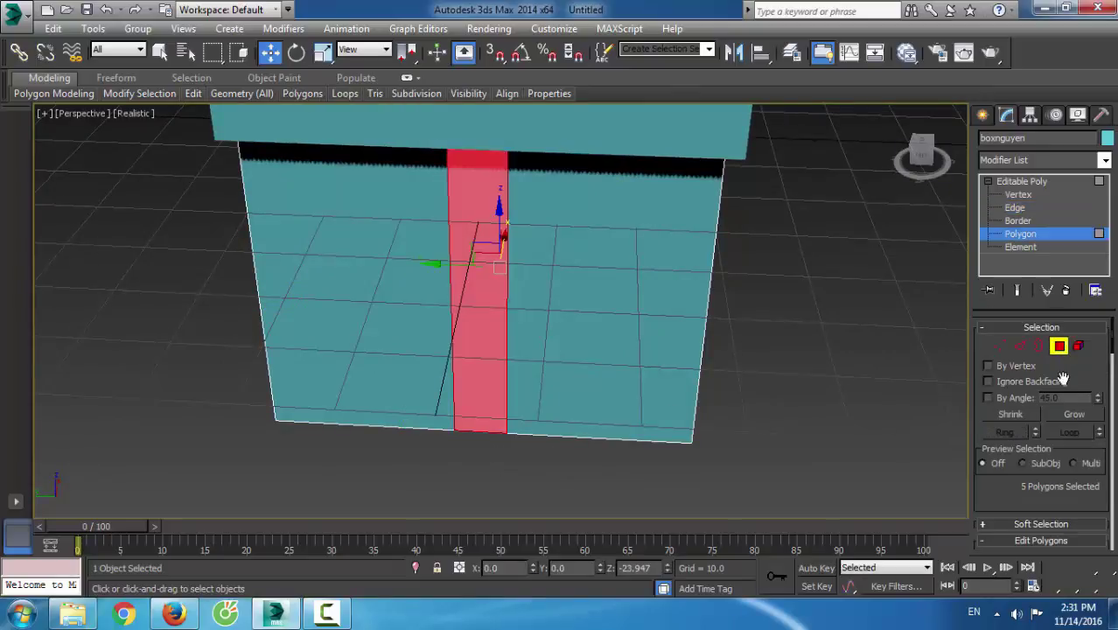
{"action": "scroll", "coordinate": [1060, 494], "scroll_direction": "down", "scroll_amount": 10}
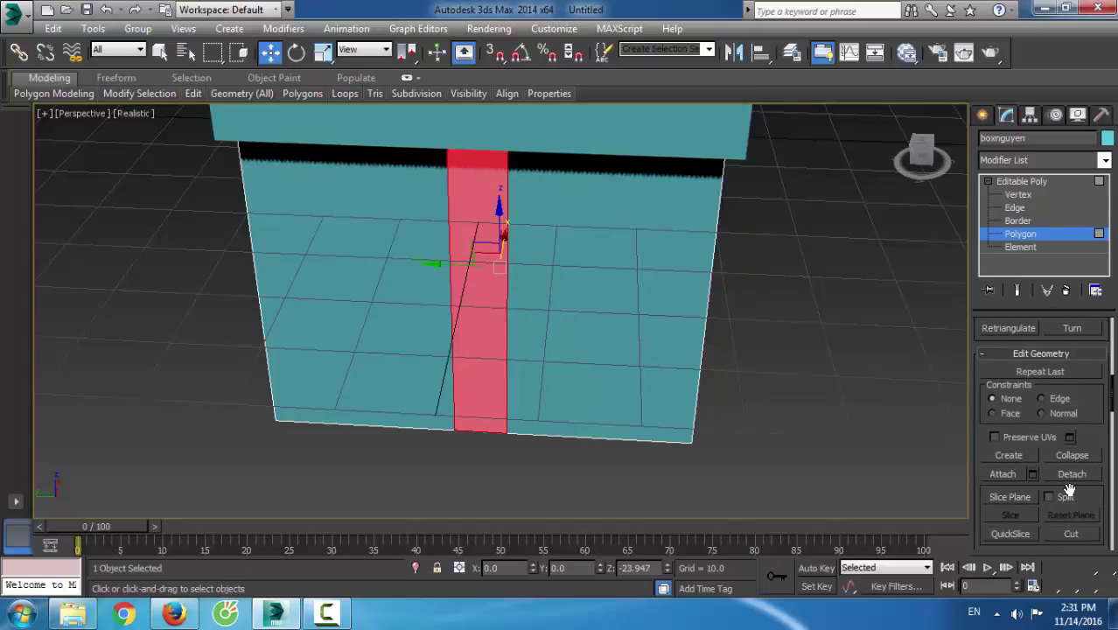
{"action": "scroll", "coordinate": [1068, 490], "scroll_direction": "down", "scroll_amount": 5}
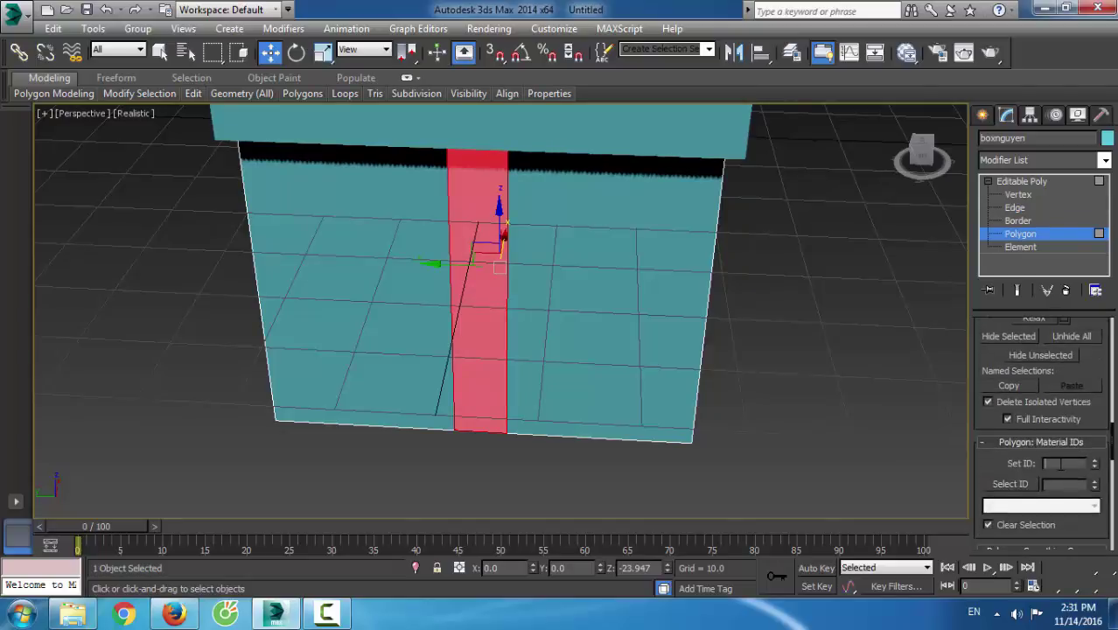
{"action": "left_click", "coordinate": [1057, 181]}
{"action": "left_click", "coordinate": [849, 317]}
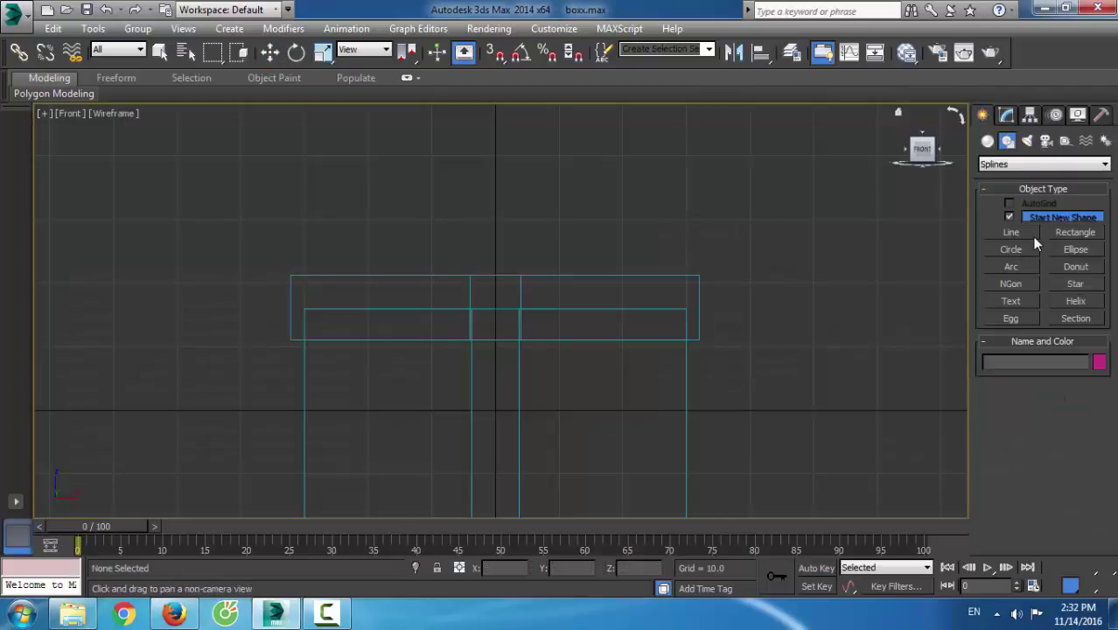
Draw a closed teardrop-shaped loop with the Line tool in the front view, its pointed end at the centre of the lid's top
{"action": "left_click", "coordinate": [1032, 236]}
{"action": "left_click", "coordinate": [495, 273]}
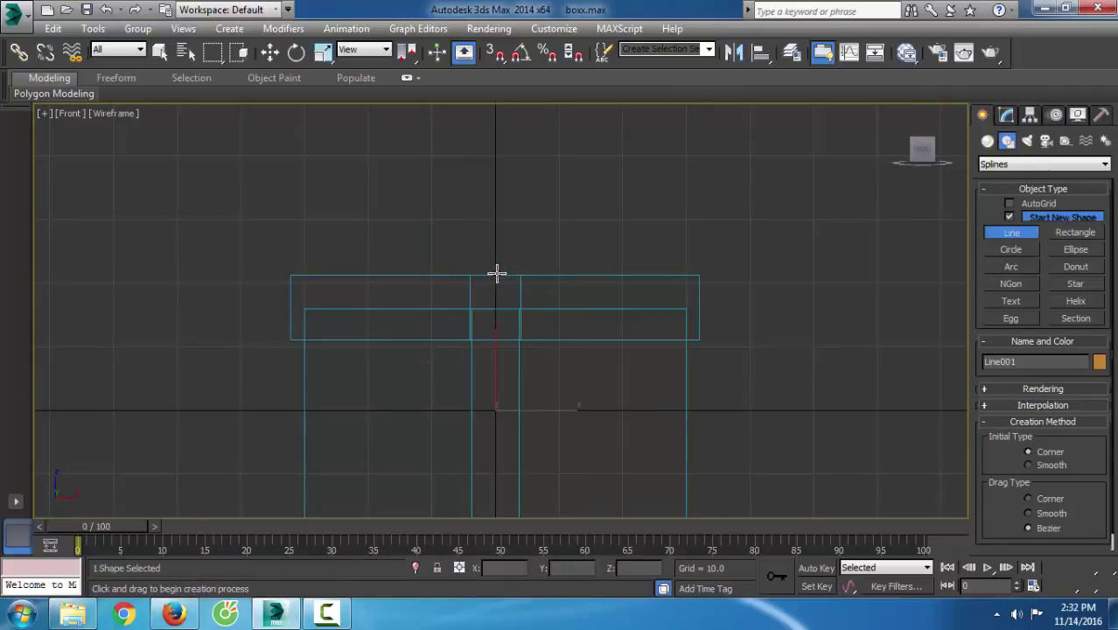
{"action": "left_click_drag", "start_coordinate": [390, 261], "coordinate": [381, 260]}
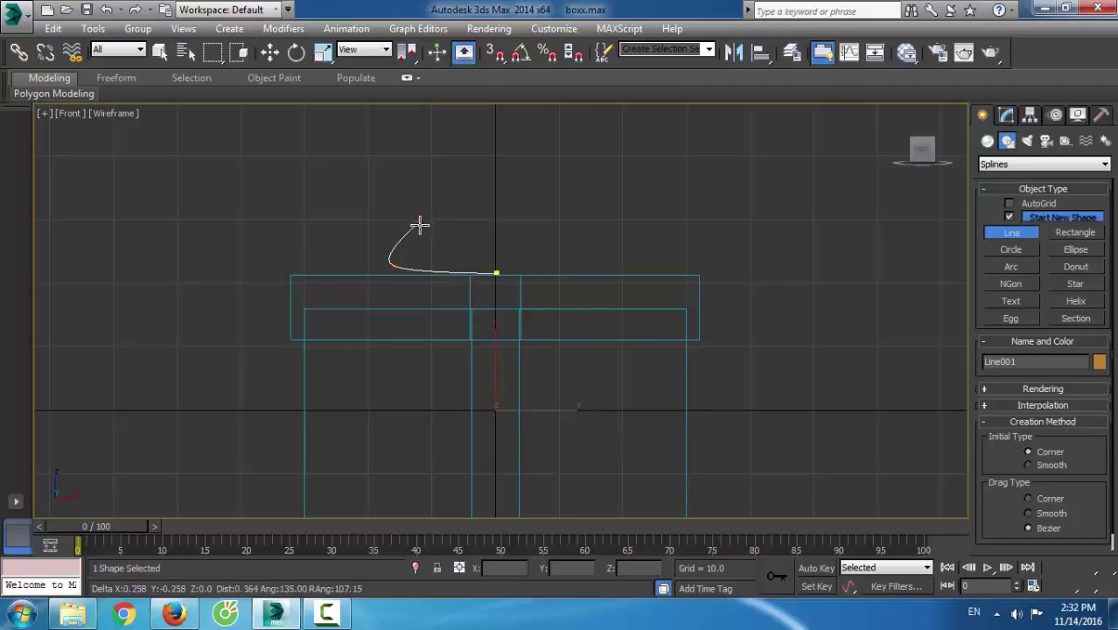
{"action": "left_click_drag", "start_coordinate": [443, 230], "coordinate": [446, 235]}
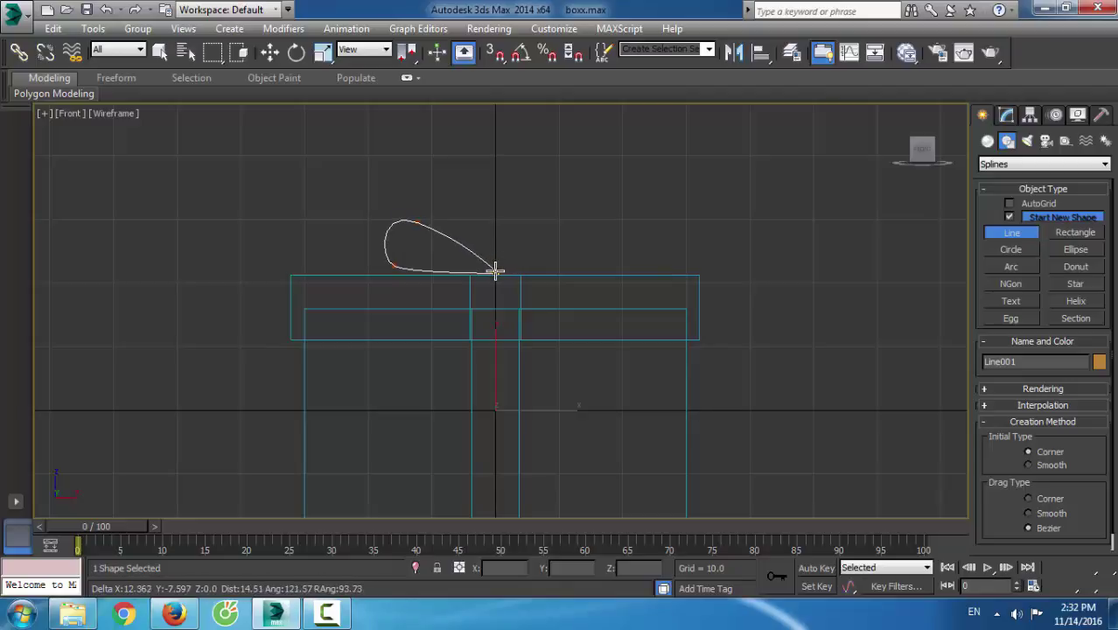
{"action": "left_click_drag", "start_coordinate": [495, 272], "coordinate": [540, 274]}
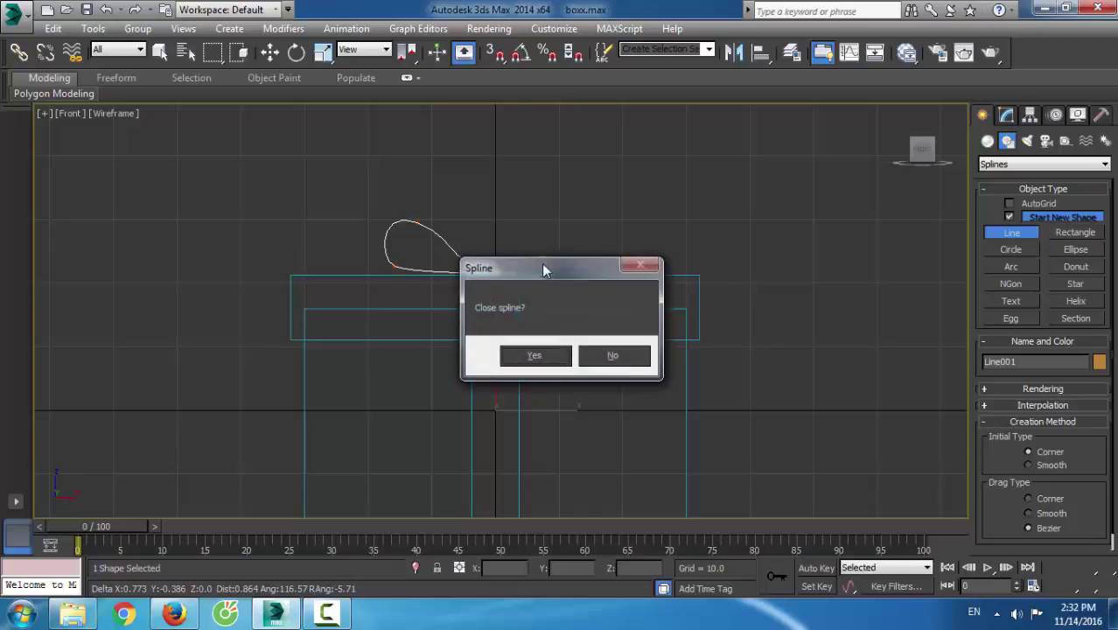
{"action": "left_click", "coordinate": [552, 355]}
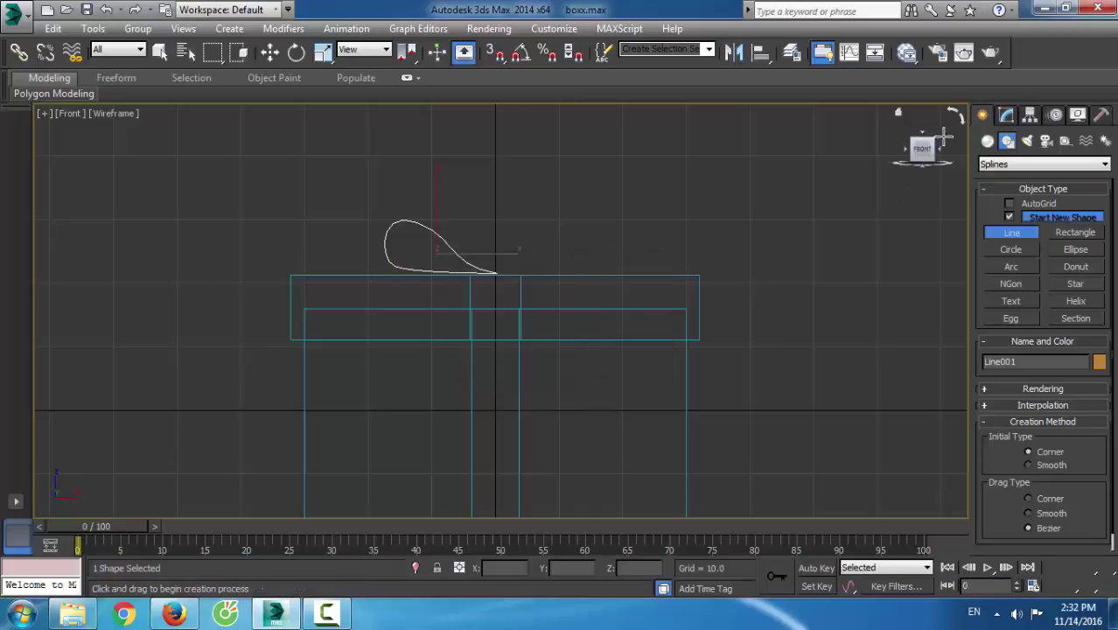
Select the whole teardrop loop at spline level, try an outline on it, and undo that outline
{"action": "left_click", "coordinate": [1005, 117]}
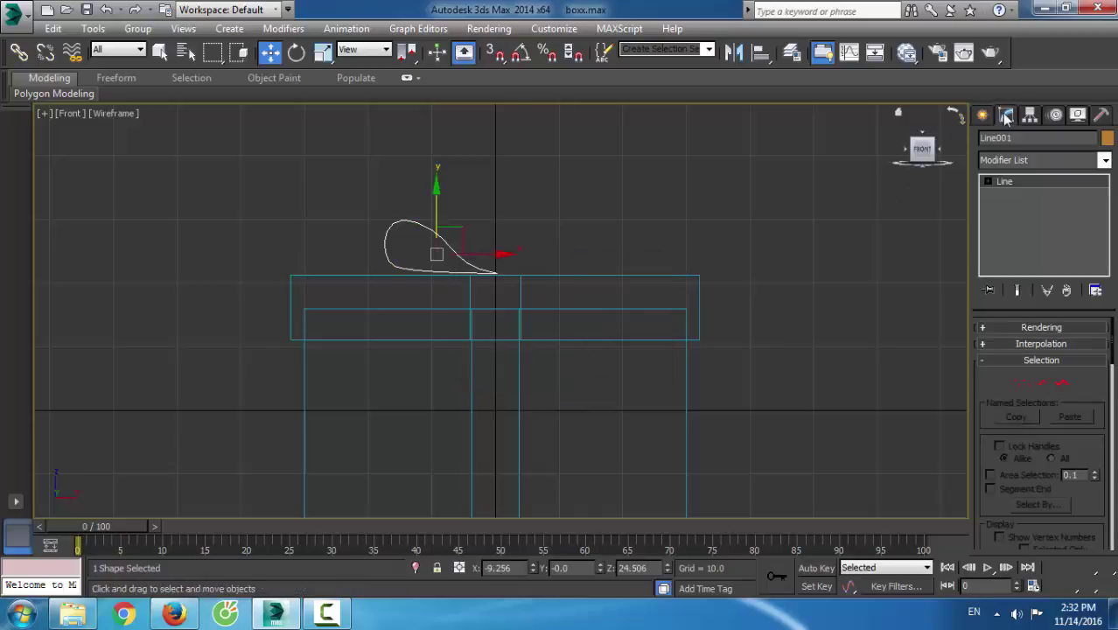
{"action": "left_click", "coordinate": [1058, 384]}
{"action": "left_click", "coordinate": [449, 249]}
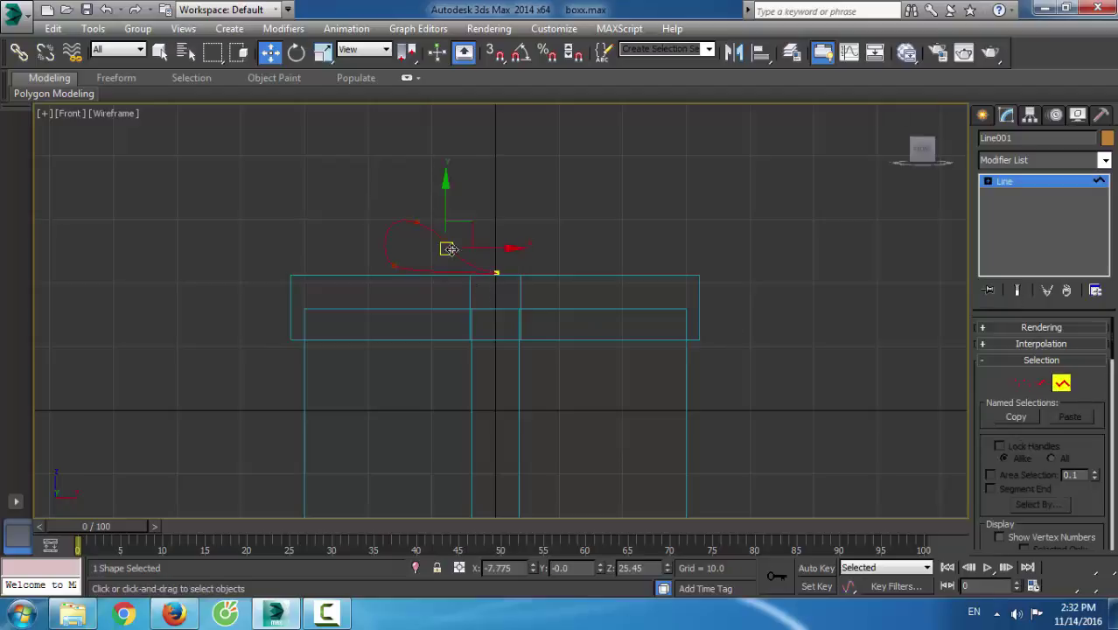
{"action": "scroll", "coordinate": [1109, 385], "scroll_direction": "down", "scroll_amount": 3}
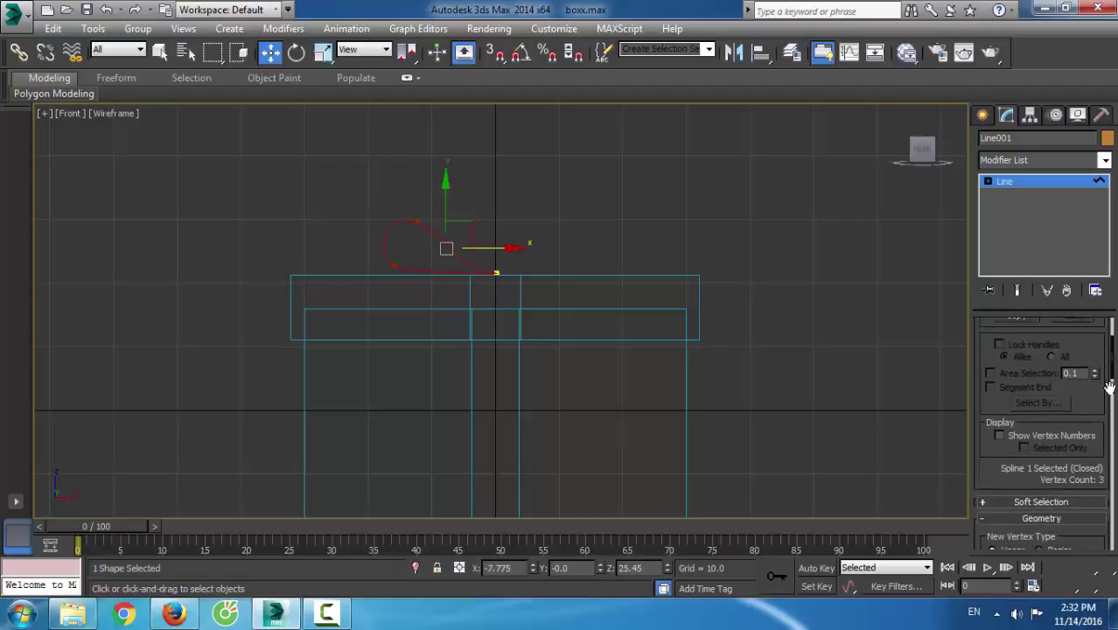
{"action": "scroll", "coordinate": [1109, 386], "scroll_direction": "down", "scroll_amount": 3}
{"action": "scroll", "coordinate": [1106, 482], "scroll_direction": "down", "scroll_amount": 6}
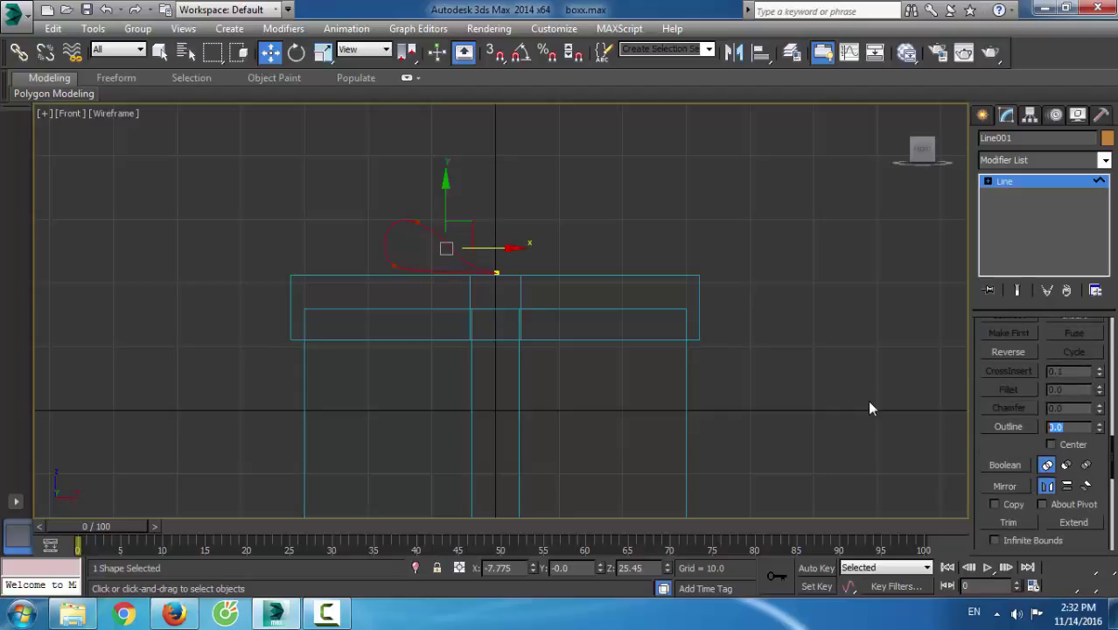
{"action": "key", "text": "Return"}
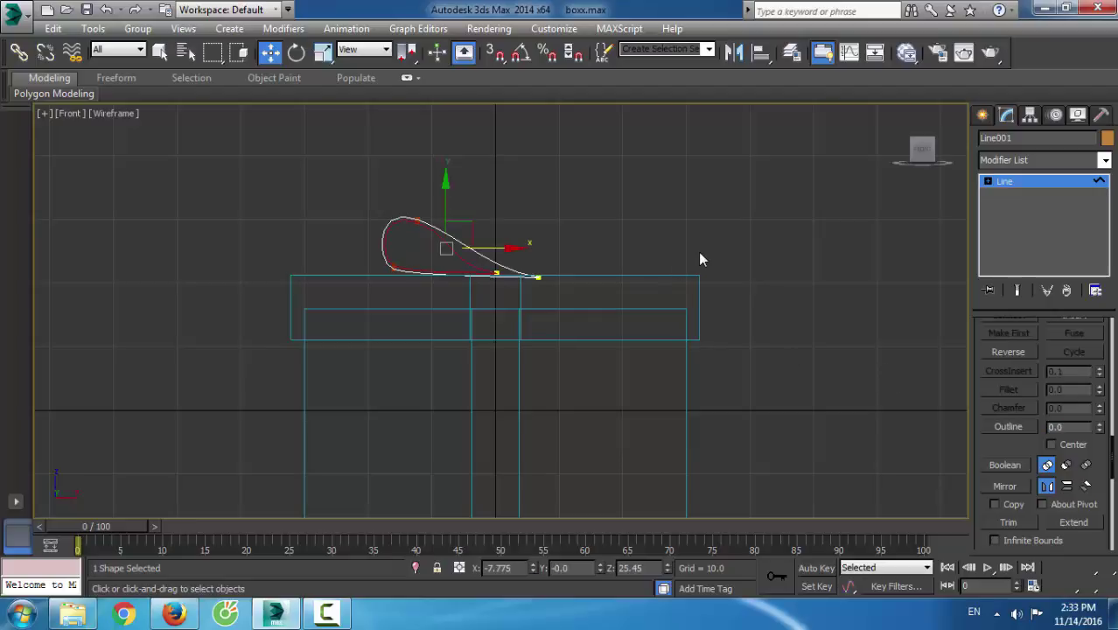
{"action": "key", "text": "ctrl+z"}
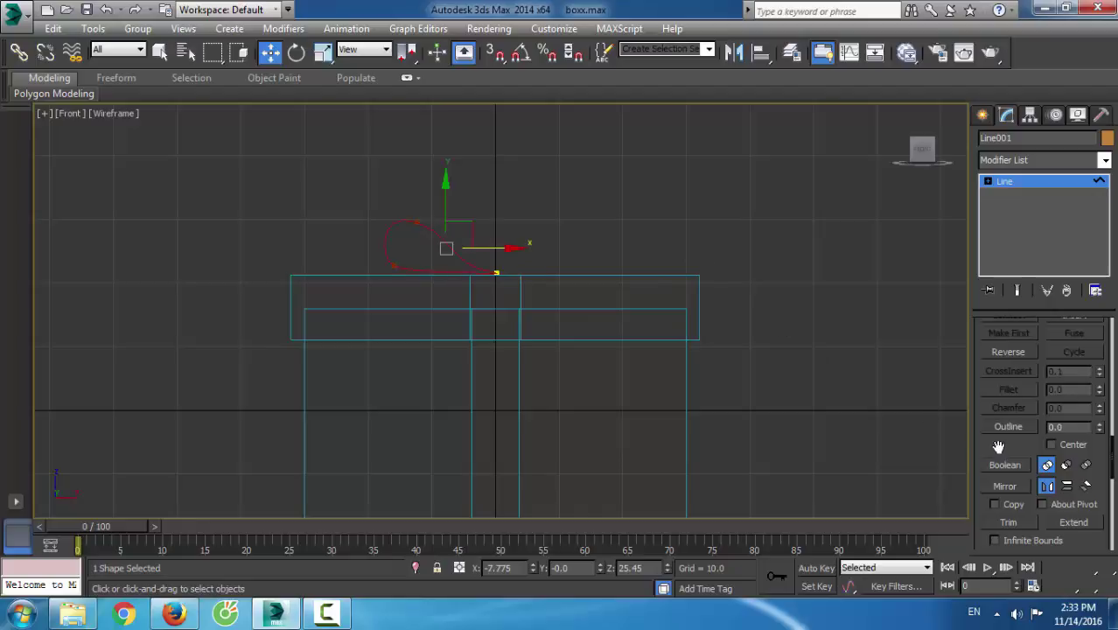
Outline the selected teardrop spline with a thin offset and leave spline editing
{"action": "left_click", "coordinate": [1055, 427]}
{"action": "key", "text": "Return"}
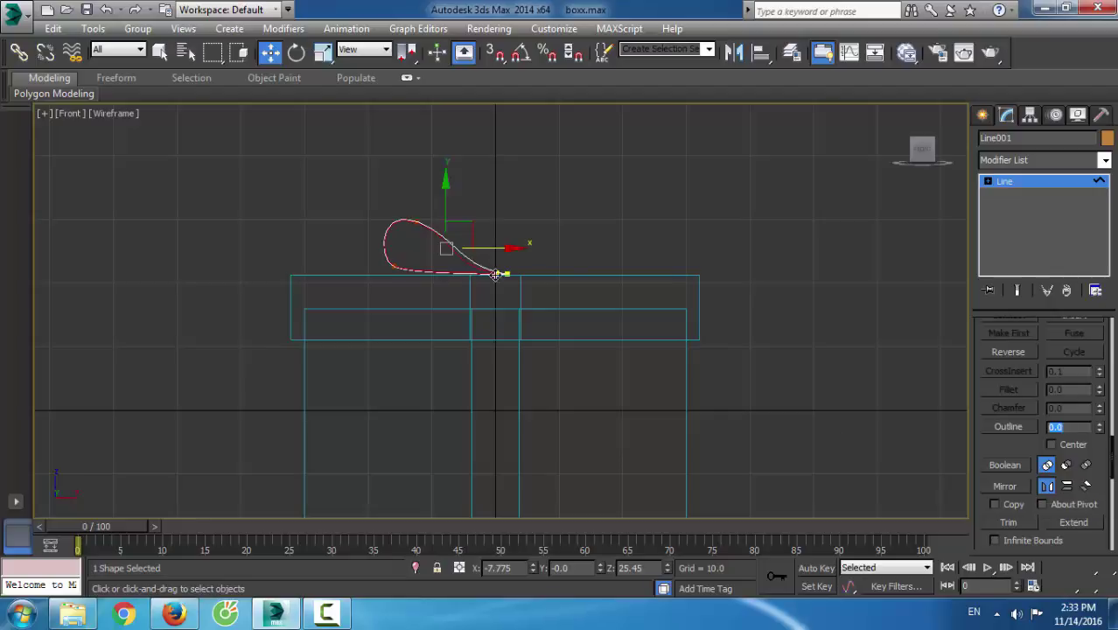
{"action": "left_click", "coordinate": [345, 213]}
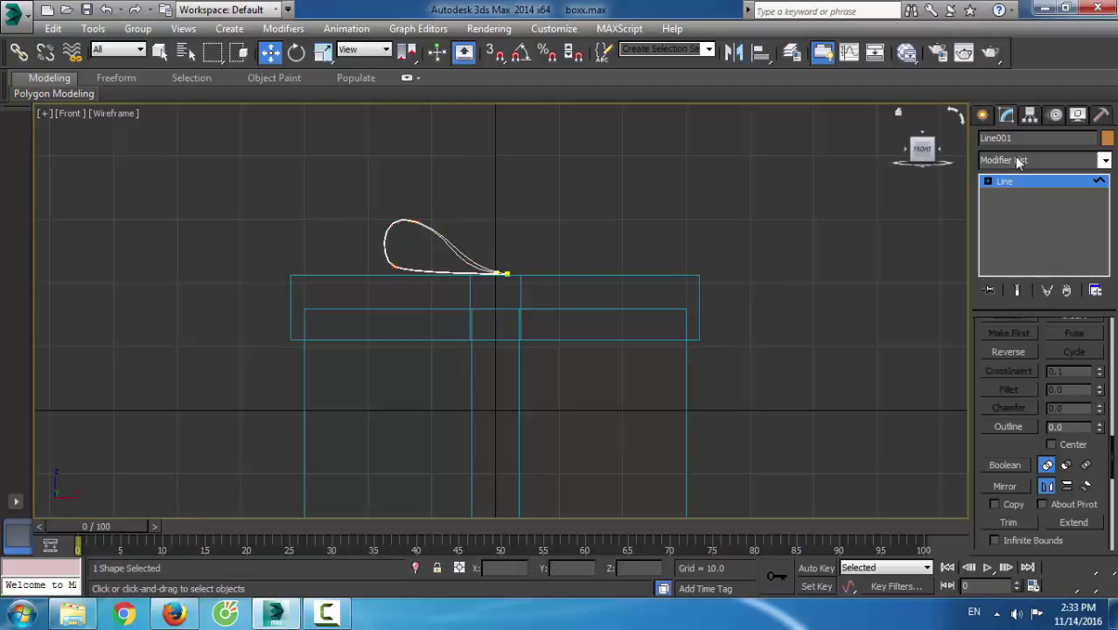
{"action": "left_click", "coordinate": [987, 181]}
{"action": "left_click", "coordinate": [1000, 180]}
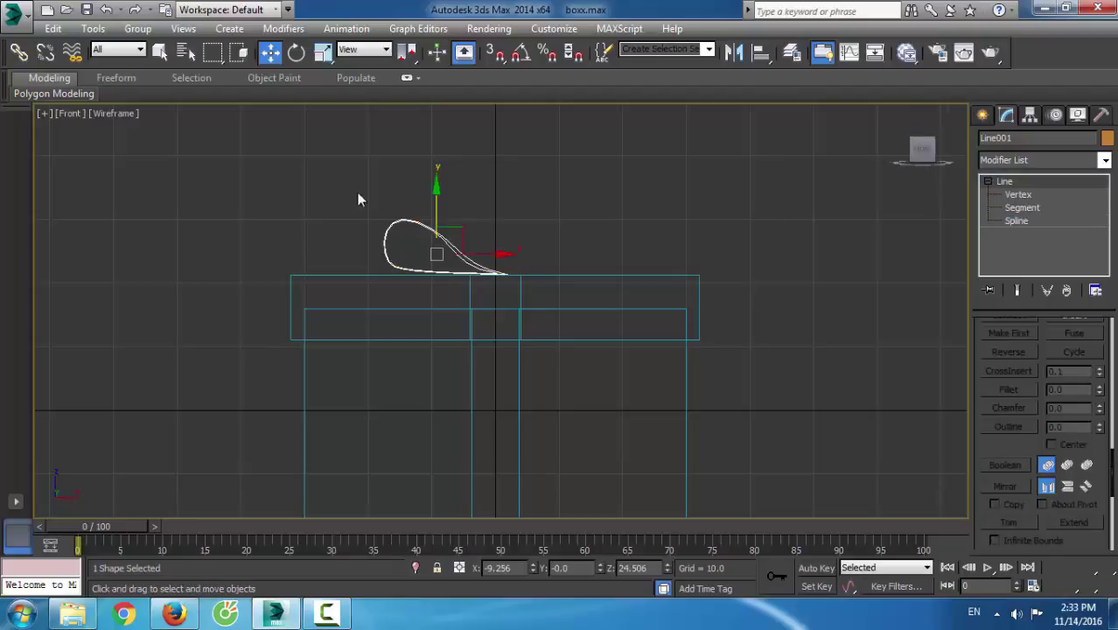
Add an Extrude modifier to the outlined teardrop and set its amount to 14.0
{"action": "key", "text": "z"}
{"action": "scroll", "coordinate": [1047, 359], "scroll_direction": "up", "scroll_amount": 5}
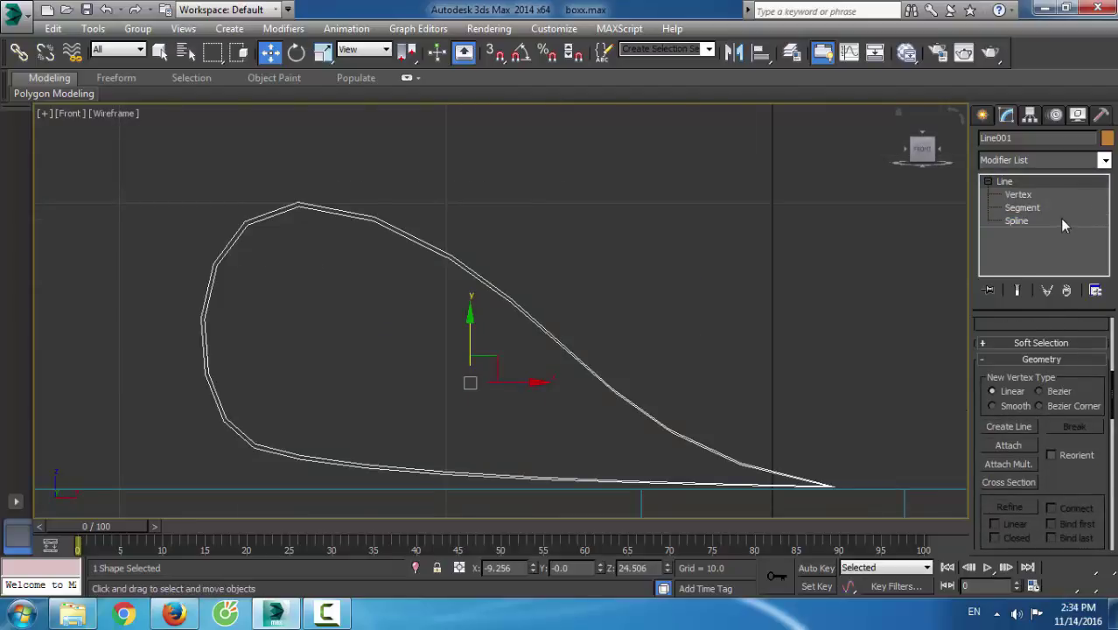
{"action": "left_click", "coordinate": [1031, 163]}
{"action": "key", "text": "e"}
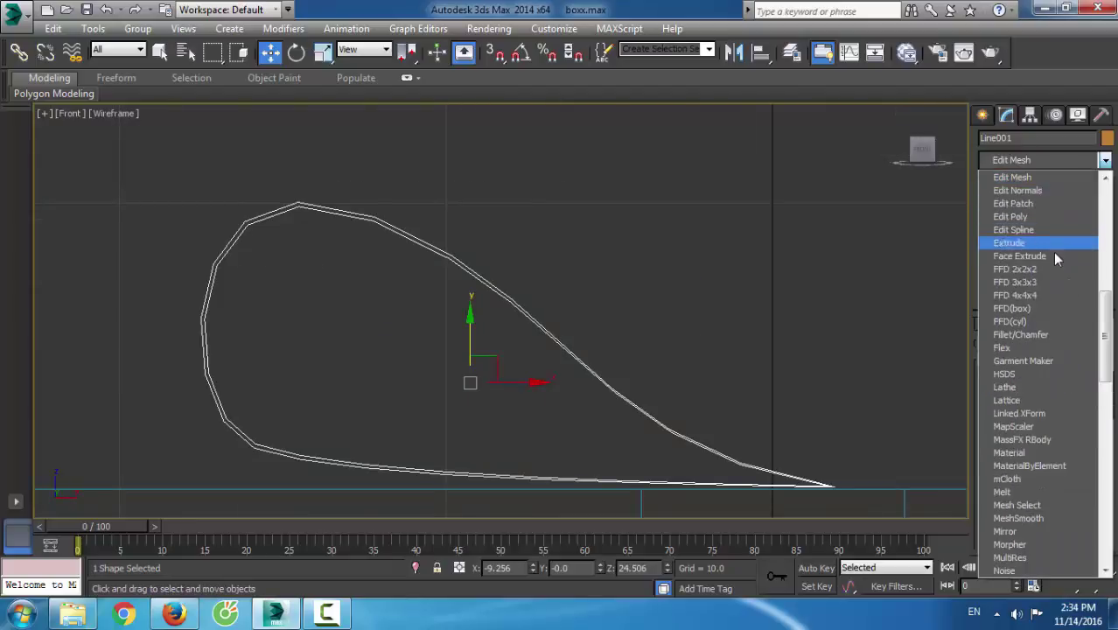
{"action": "left_click", "coordinate": [1010, 243]}
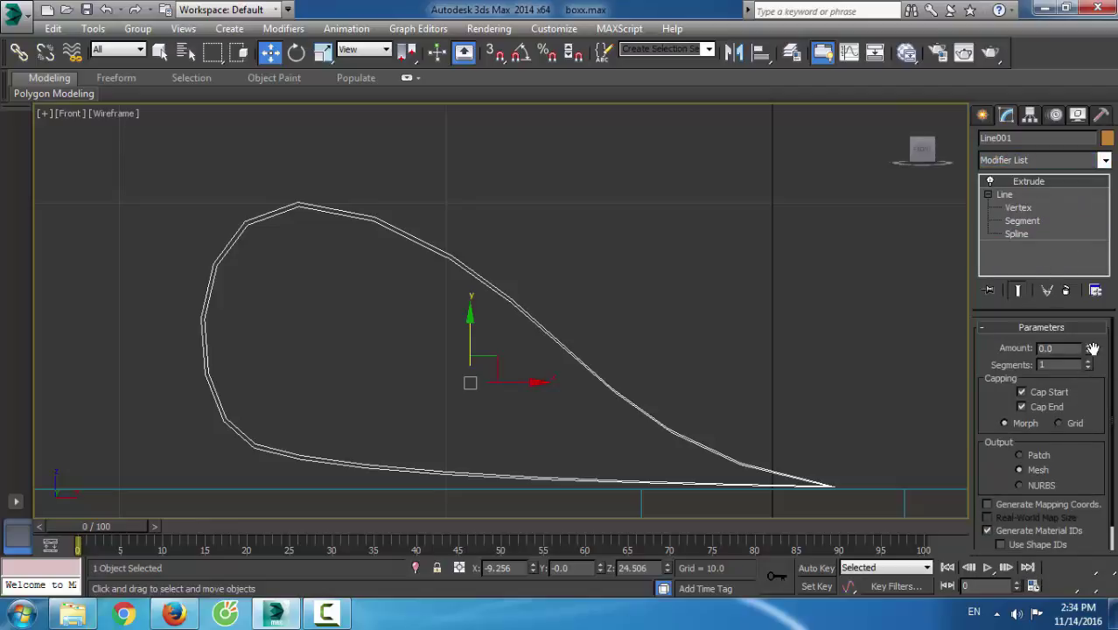
{"action": "left_click_drag", "start_coordinate": [1090, 349], "coordinate": [1090, 327]}
Smooth the extruded bow loop by raising its base line's interpolation to 16 steps, and return to the Extrude level
{"action": "key", "text": "alt+w"}
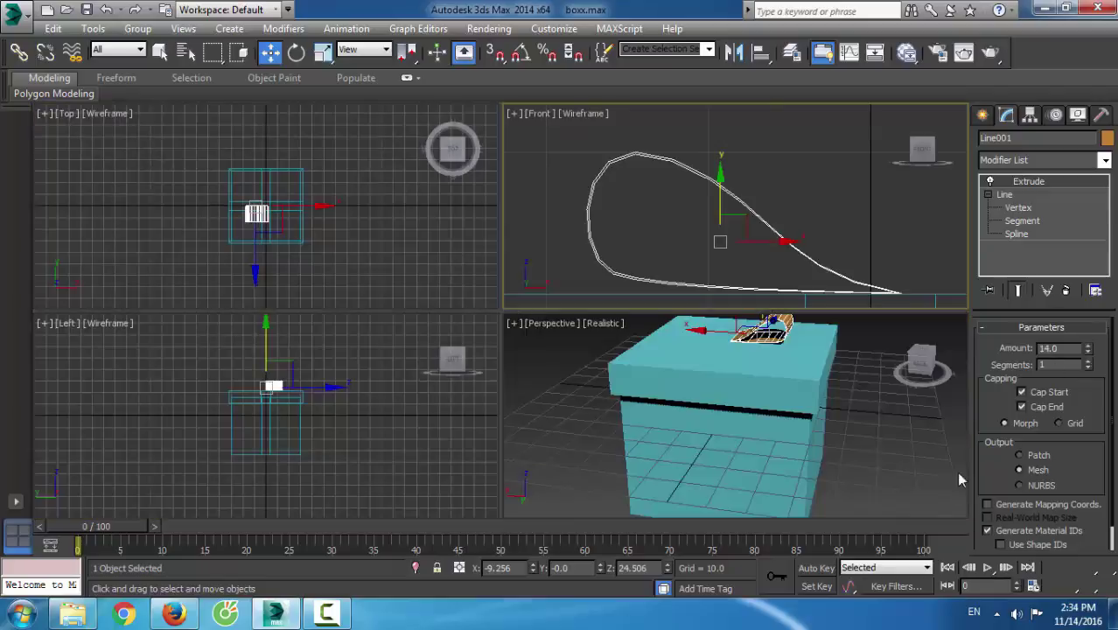
{"action": "left_click", "coordinate": [805, 382]}
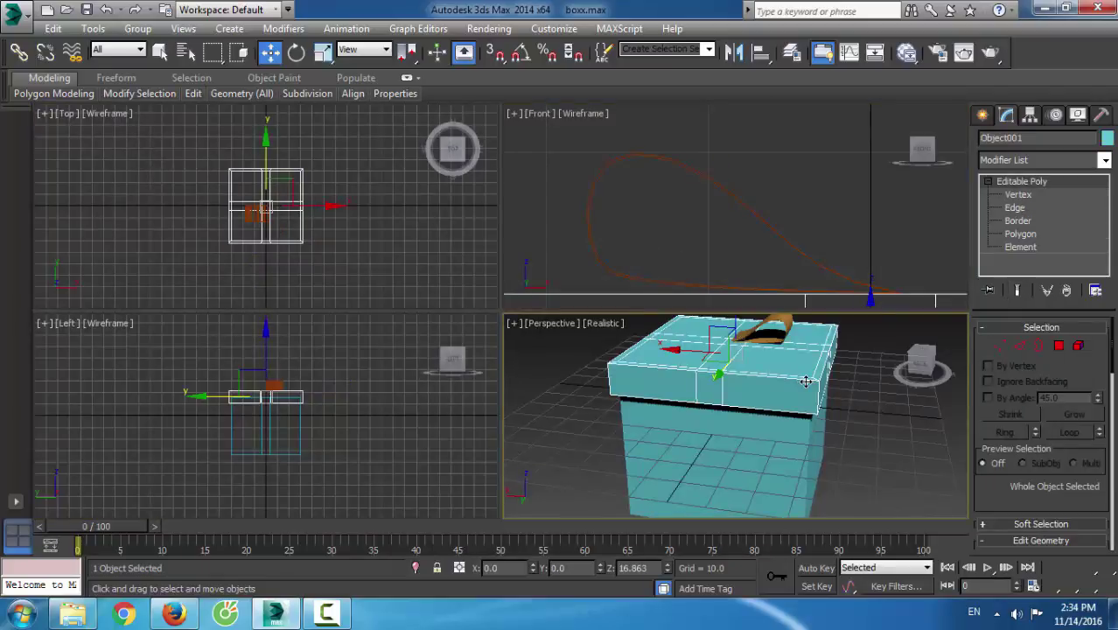
{"action": "scroll", "coordinate": [805, 381], "scroll_direction": "up", "scroll_amount": 5}
{"action": "key", "text": "alt+w"}
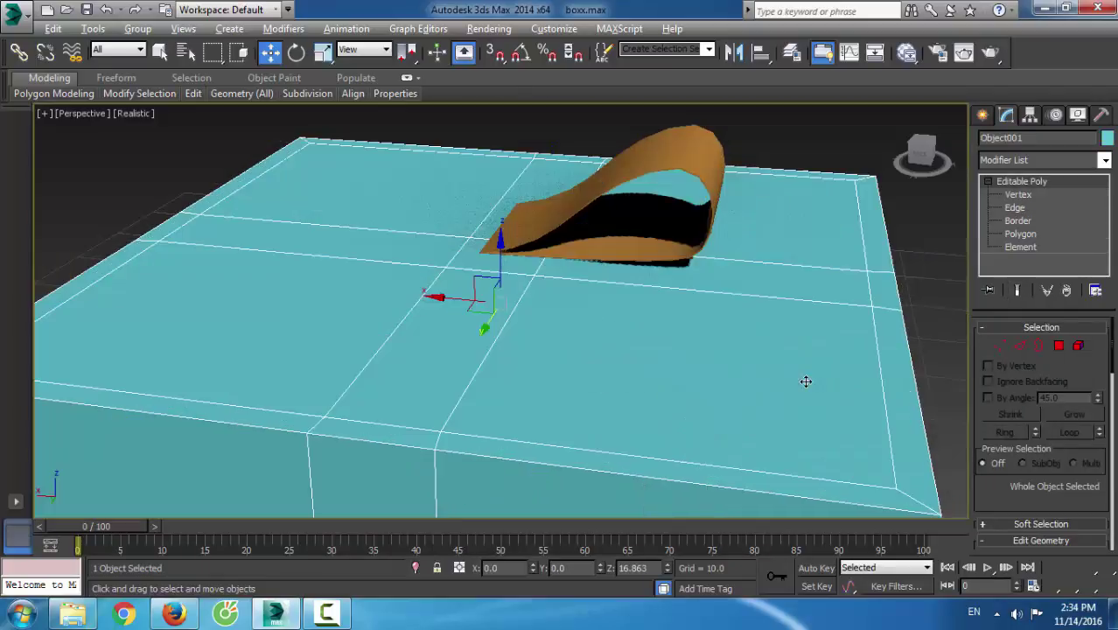
{"action": "left_click", "coordinate": [533, 234]}
{"action": "key", "text": "z"}
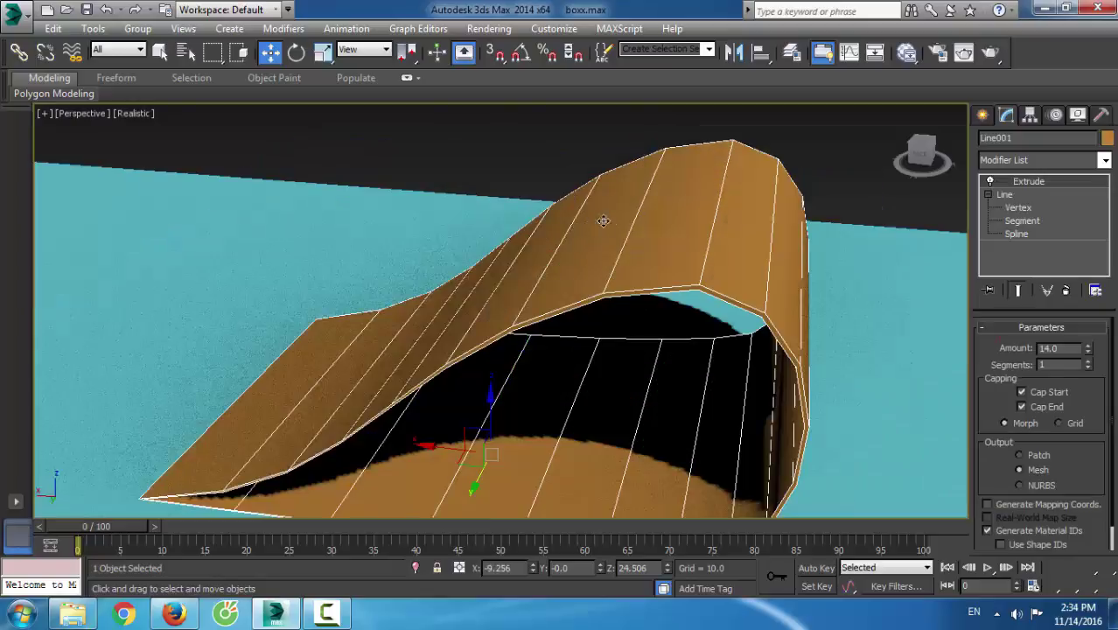
{"action": "scroll", "coordinate": [612, 306], "scroll_direction": "down", "scroll_amount": 5}
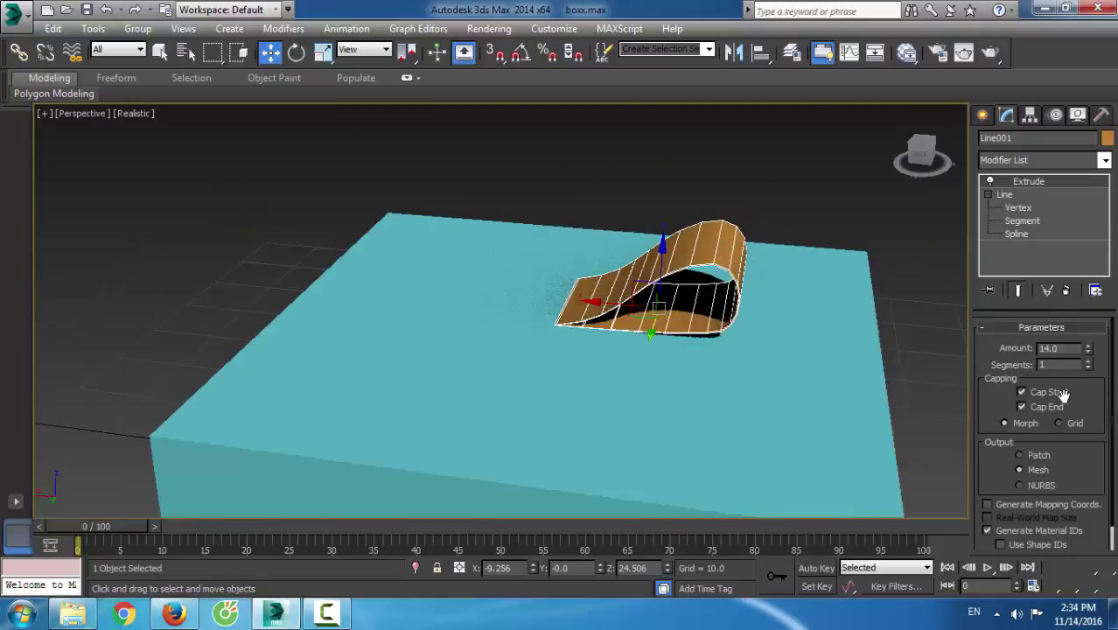
{"action": "left_click", "coordinate": [1006, 195]}
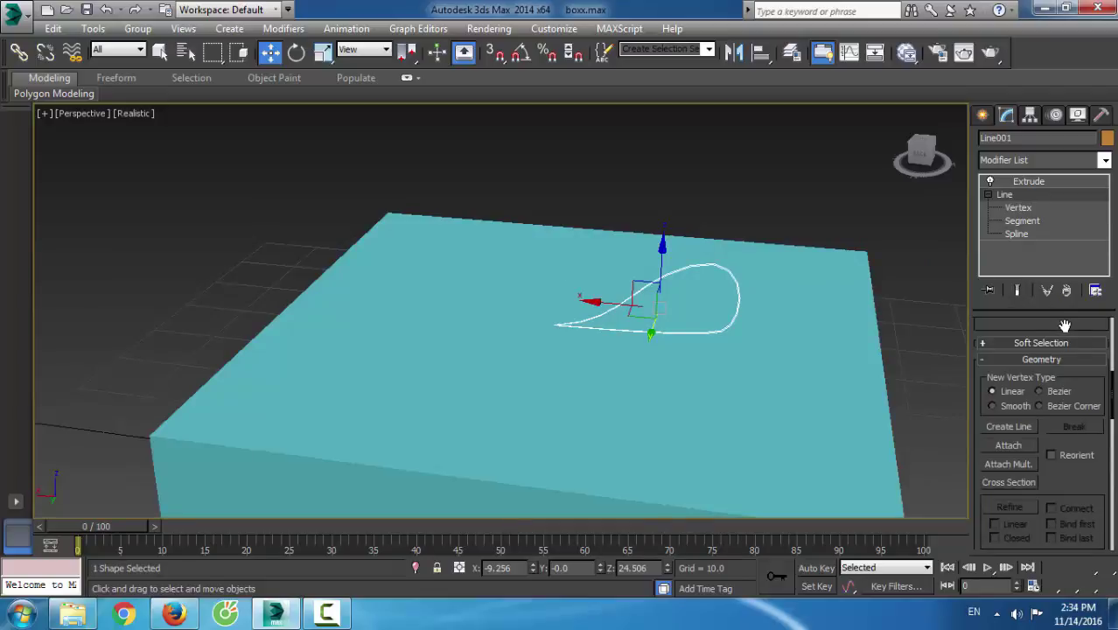
{"action": "scroll", "coordinate": [1064, 325], "scroll_direction": "up", "scroll_amount": 5}
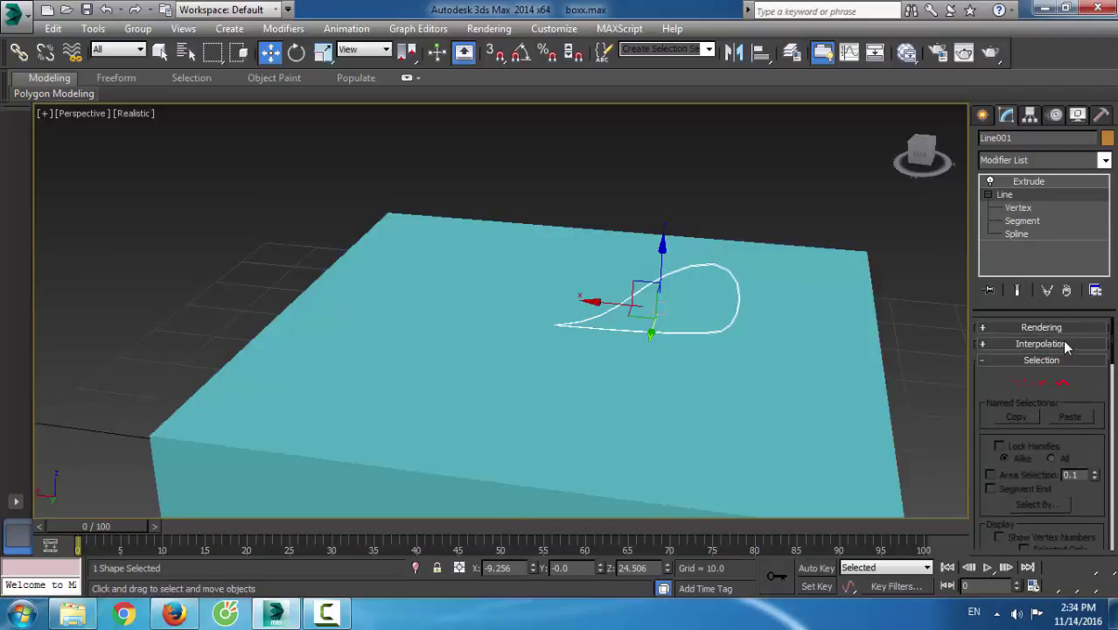
{"action": "left_click", "coordinate": [1063, 345]}
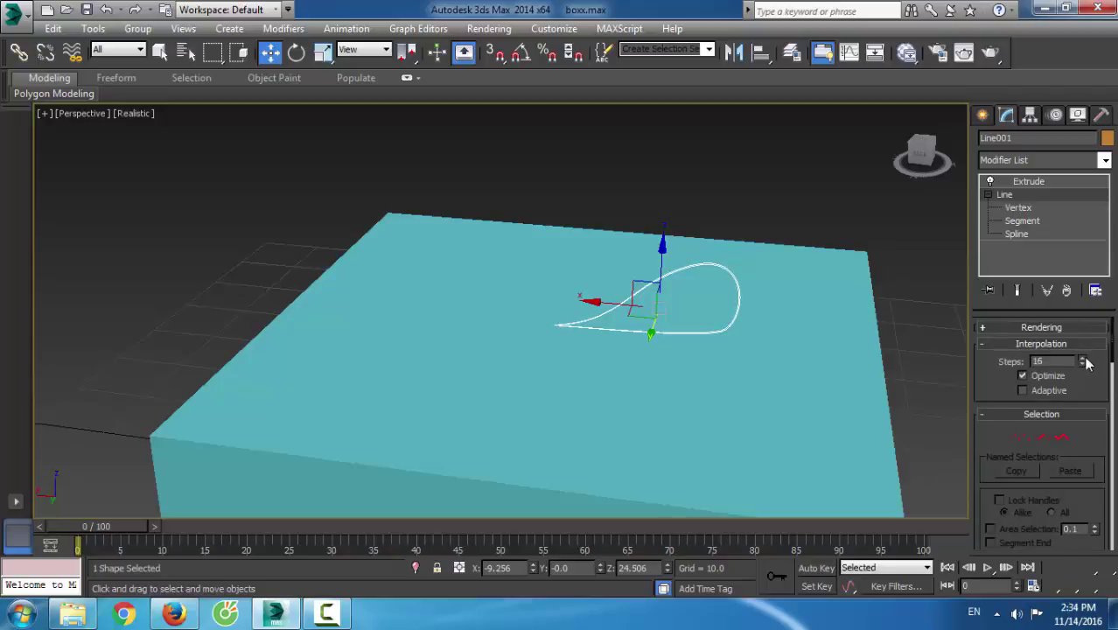
{"action": "left_click", "coordinate": [1018, 184]}
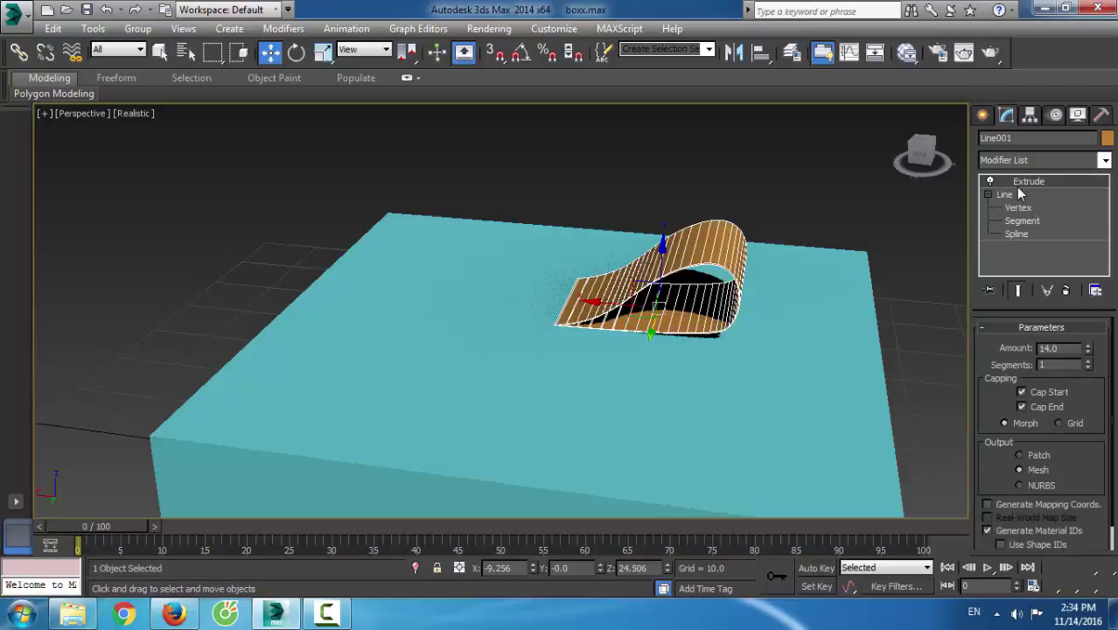
Convert the extruded bow loop to an editable poly
{"action": "scroll", "coordinate": [685, 269], "scroll_direction": "up", "scroll_amount": 5}
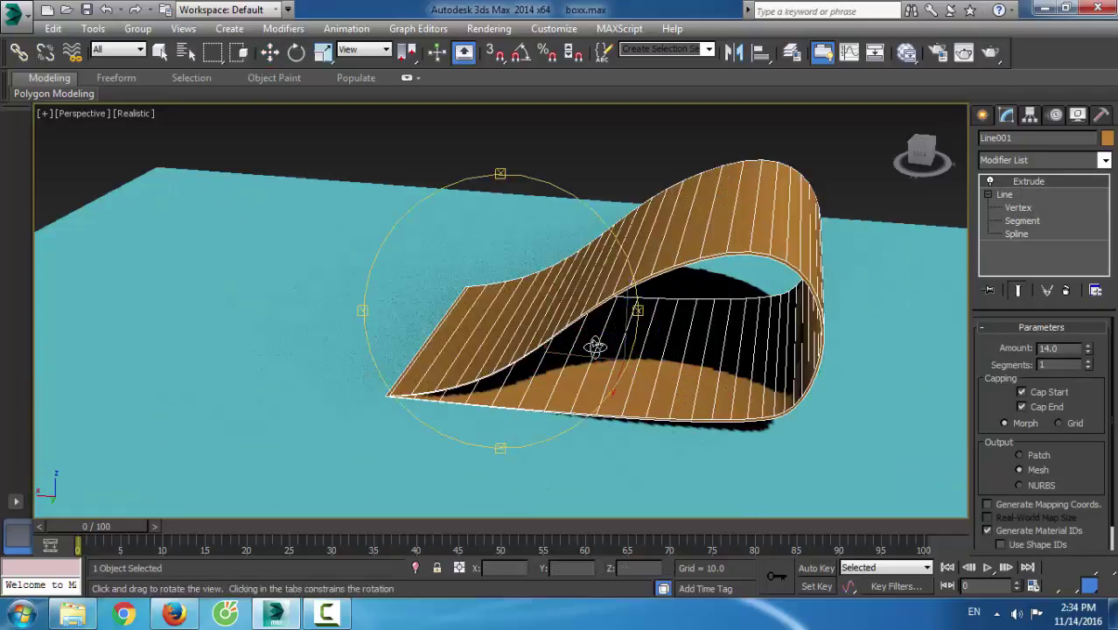
{"action": "middle_click_drag", "start_coordinate": [594, 347], "coordinate": [687, 348], "text": "alt"}
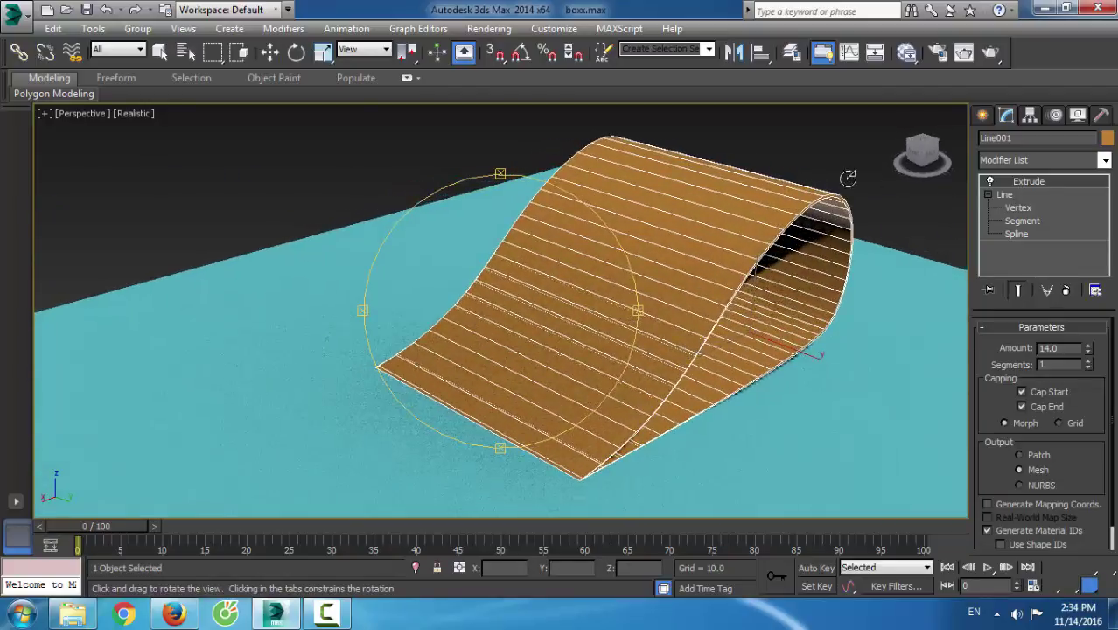
{"action": "key", "text": "w"}
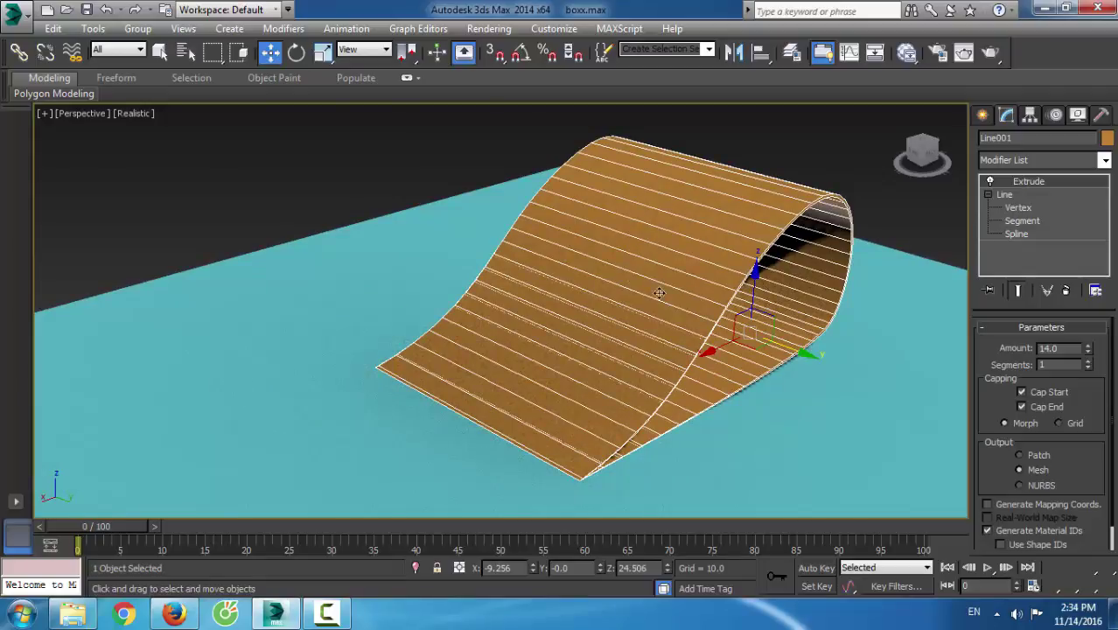
{"action": "right_click", "coordinate": [664, 301]}
{"action": "mouse_move", "coordinate": [751, 447]}
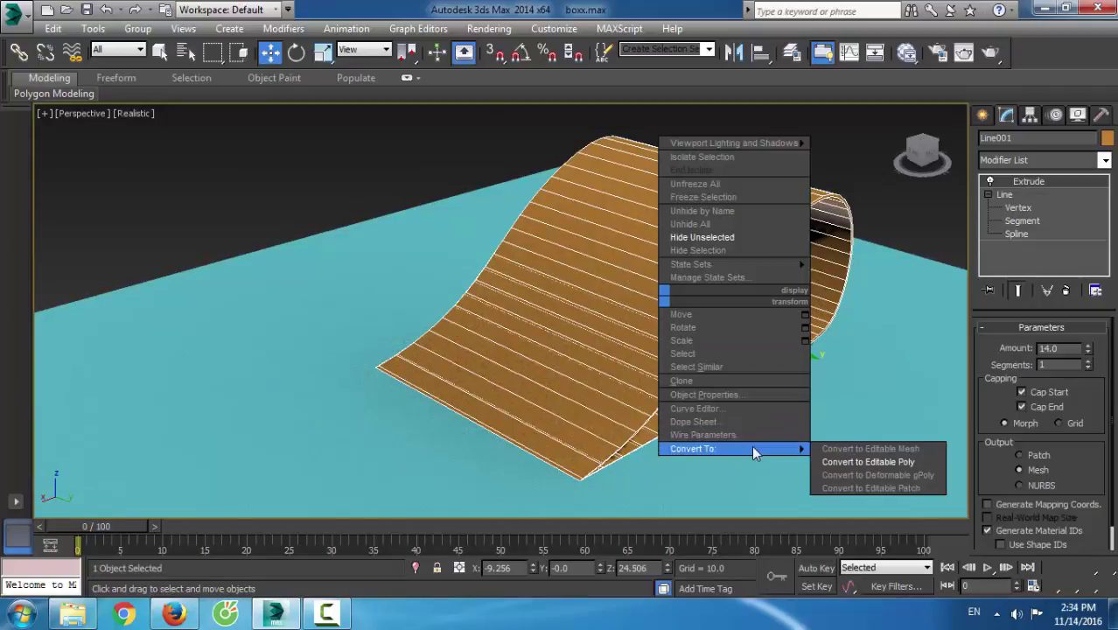
{"action": "left_click", "coordinate": [868, 463]}
Select the vertices around the pointed end of the bow loop in the Front view
{"action": "left_click", "coordinate": [999, 346]}
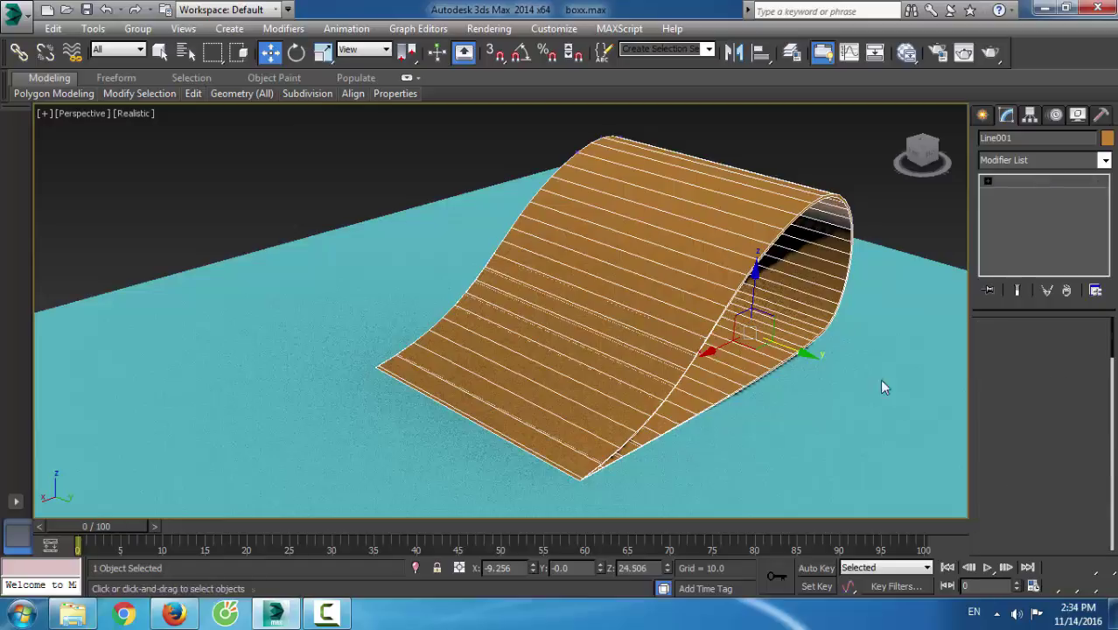
{"action": "key", "text": "alt+w"}
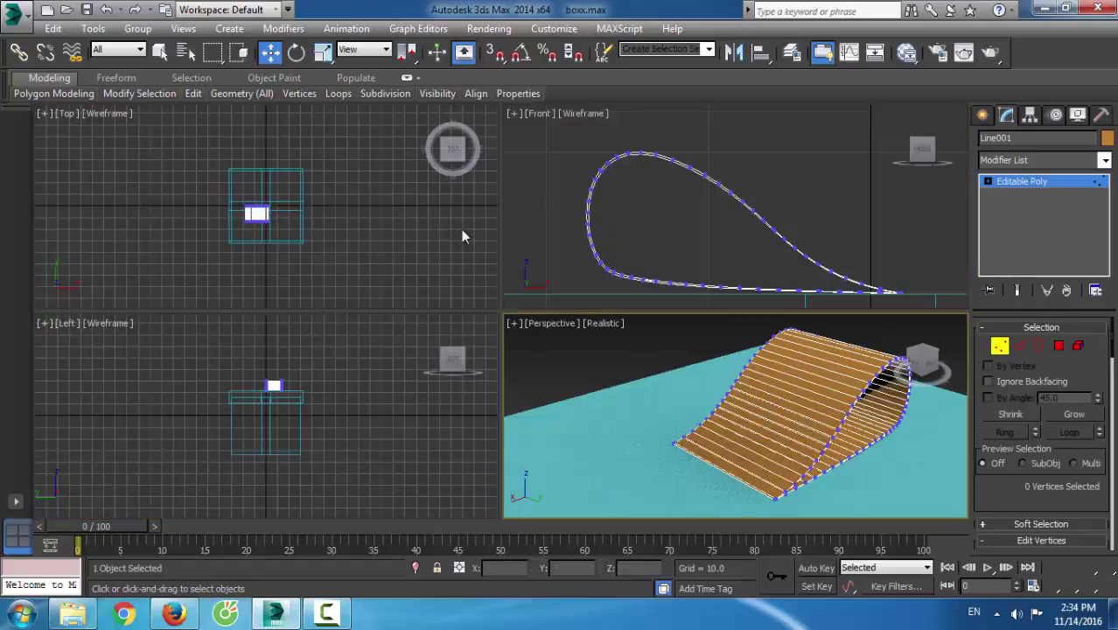
{"action": "scroll", "coordinate": [772, 196], "scroll_direction": "up", "scroll_amount": 1}
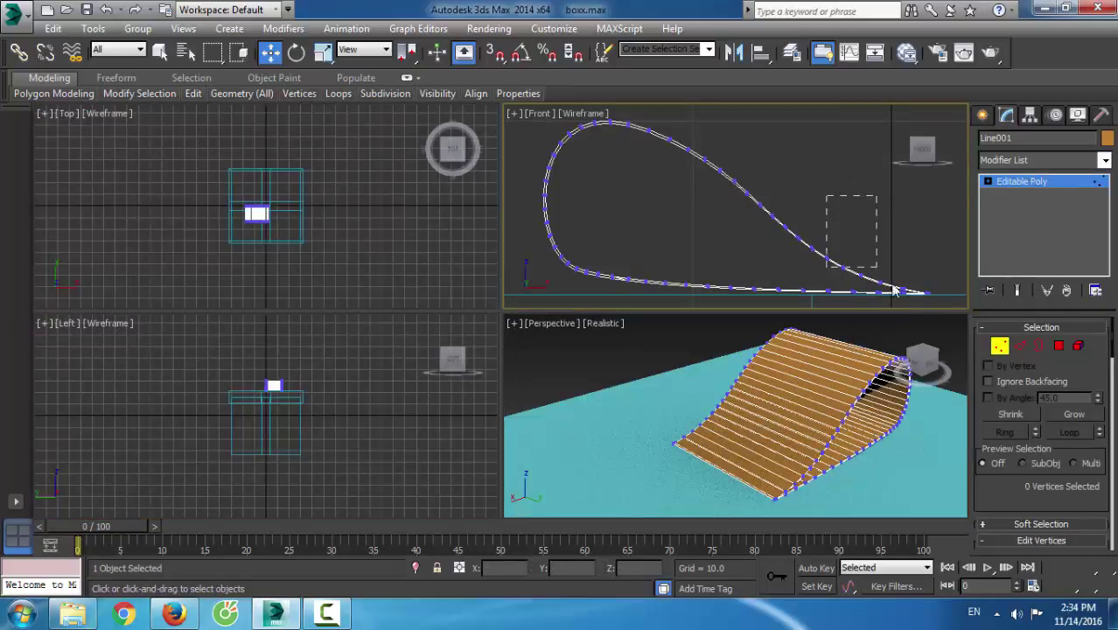
{"action": "left_click_drag", "start_coordinate": [894, 290], "coordinate": [958, 292]}
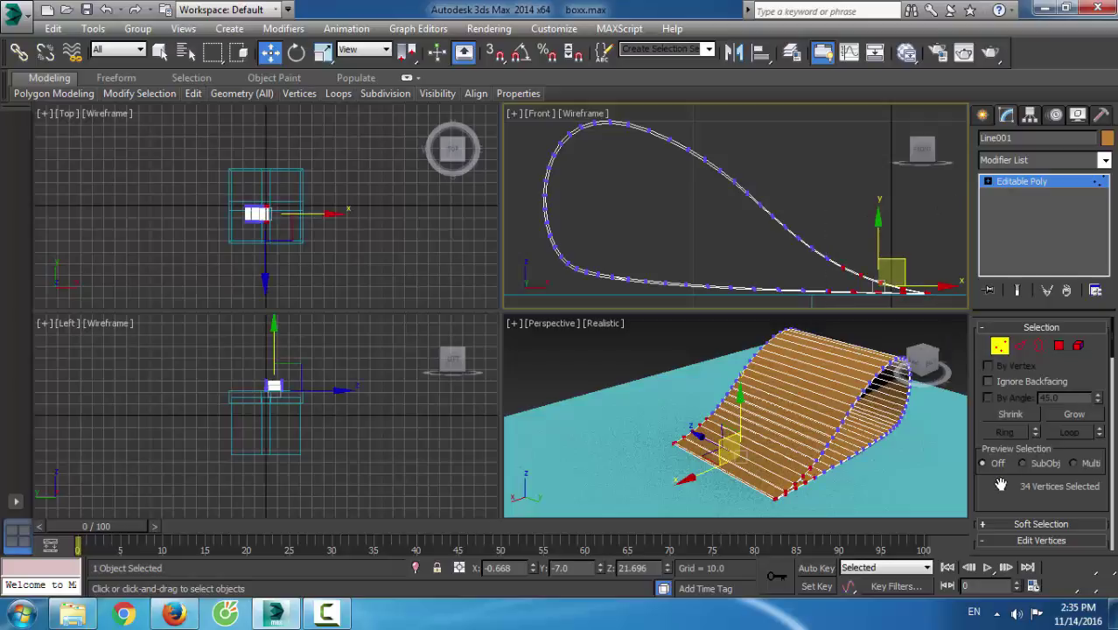
Enable soft selection for the pointed-end vertices and set the falloff to 12.4
{"action": "scroll", "coordinate": [999, 485], "scroll_direction": "down", "scroll_amount": 5}
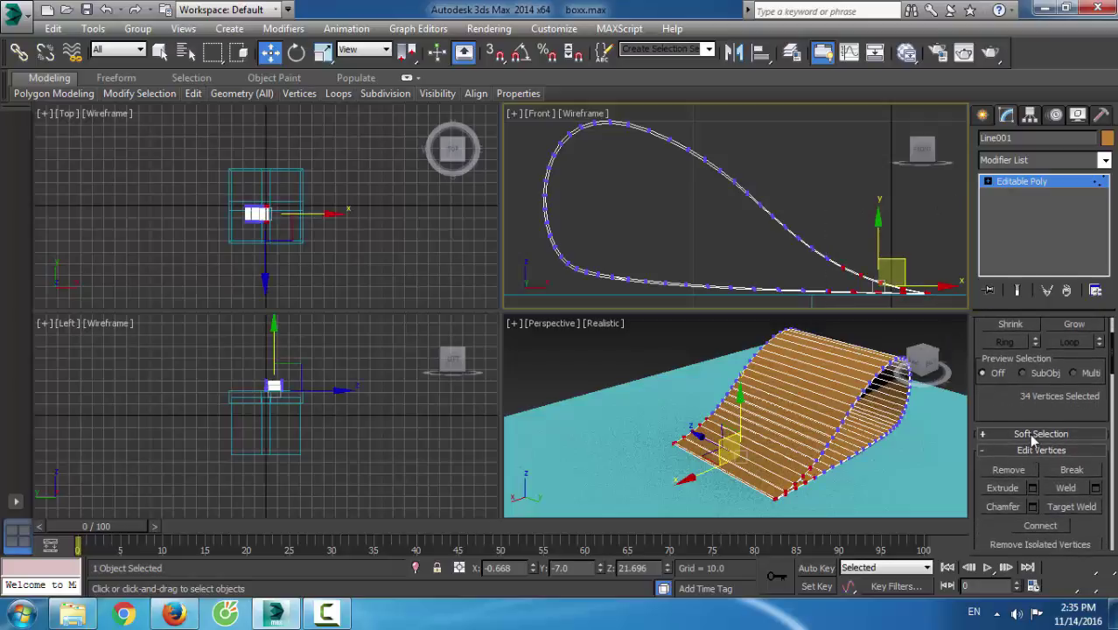
{"action": "left_click", "coordinate": [1037, 434]}
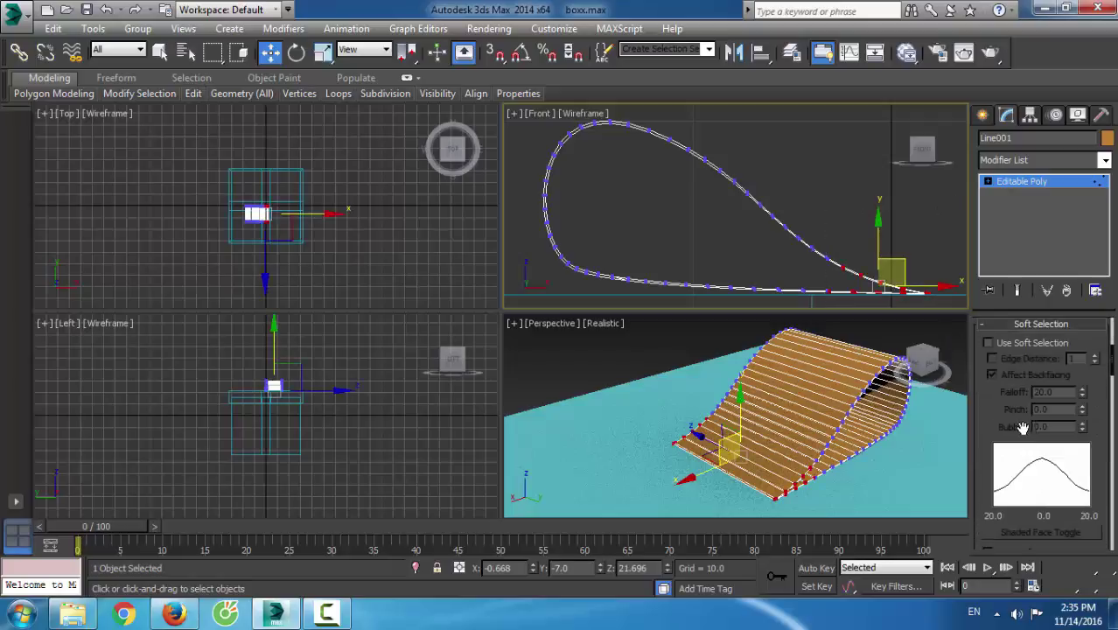
{"action": "left_click", "coordinate": [1014, 346]}
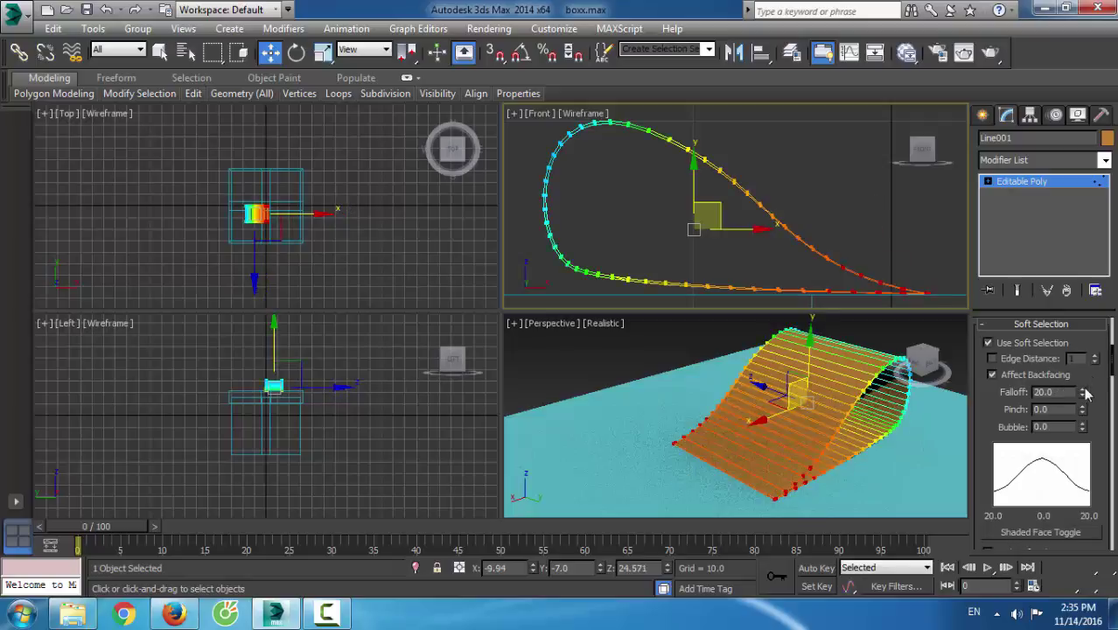
{"action": "left_click_drag", "start_coordinate": [1085, 395], "coordinate": [1091, 422]}
Taper the bow loop's pointed end by scaling the soft selection narrower across the ribbon's width, and flatten the loop
{"action": "left_click", "coordinate": [322, 52]}
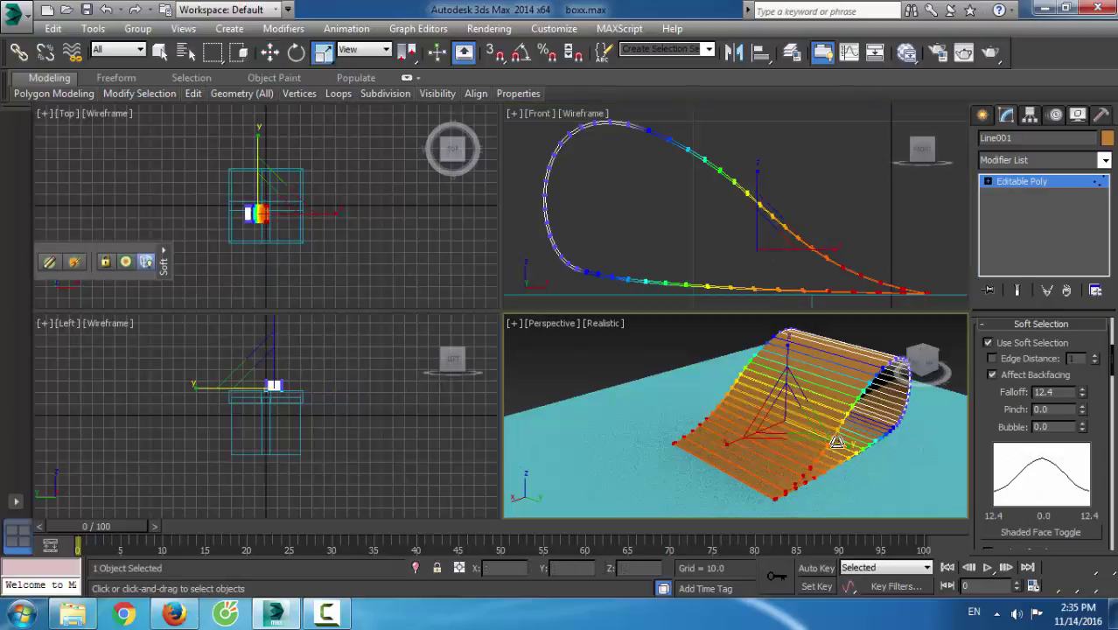
{"action": "left_click_drag", "start_coordinate": [834, 442], "coordinate": [803, 425]}
{"action": "right_click", "coordinate": [858, 231]}
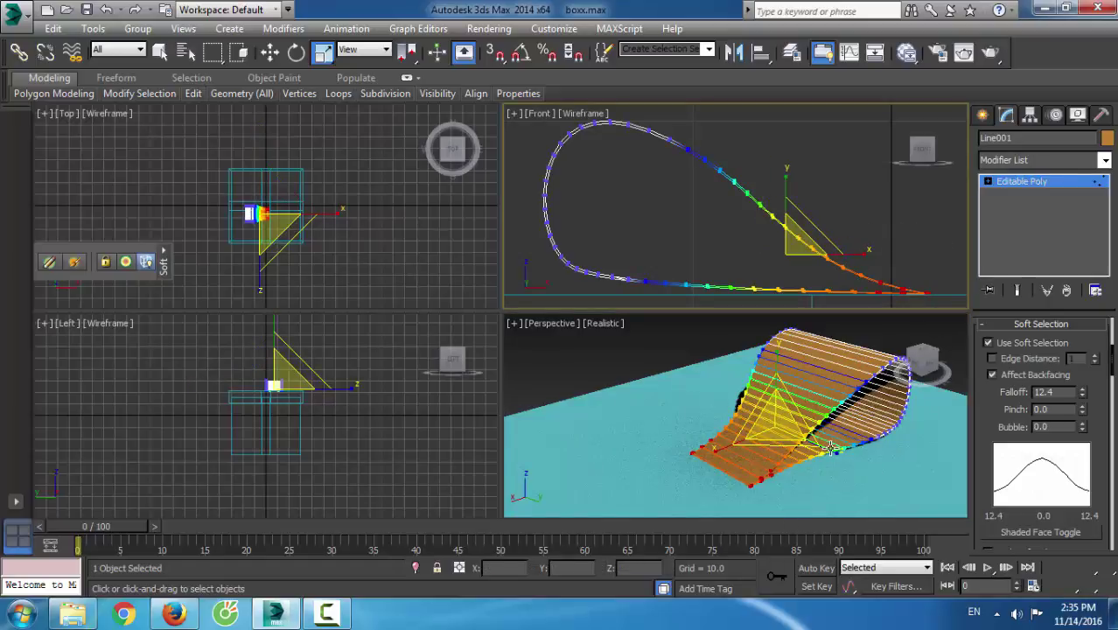
{"action": "key", "text": "w"}
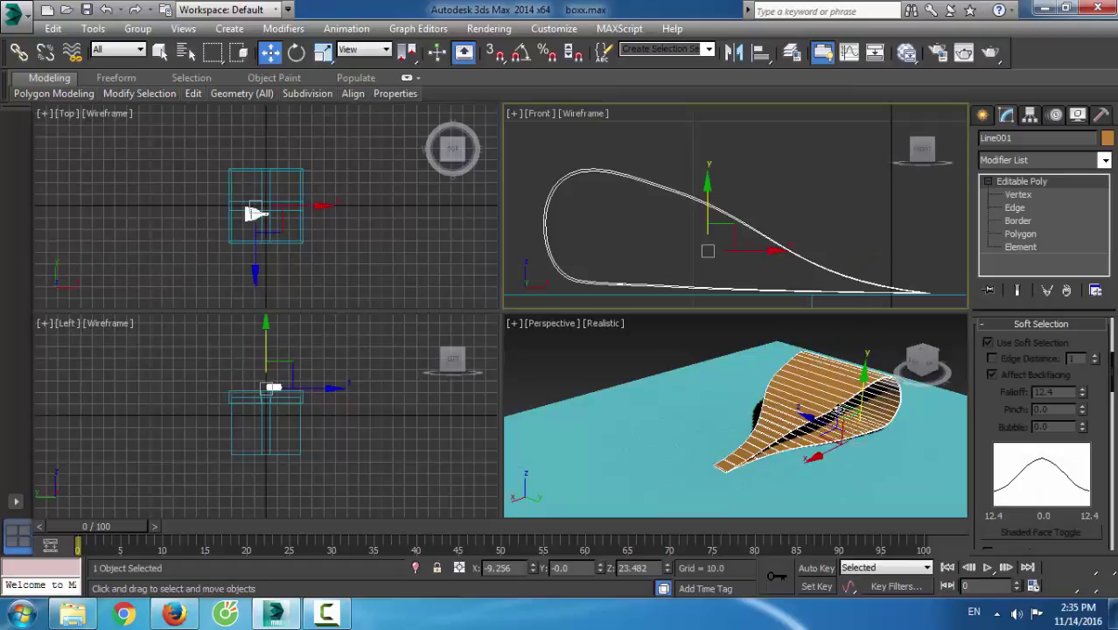
{"action": "right_click", "coordinate": [837, 411]}
Move the bow loop in the Top view so its narrow tip sits at the centre of the lid, where the ribbon strips cross
{"action": "right_click", "coordinate": [267, 226]}
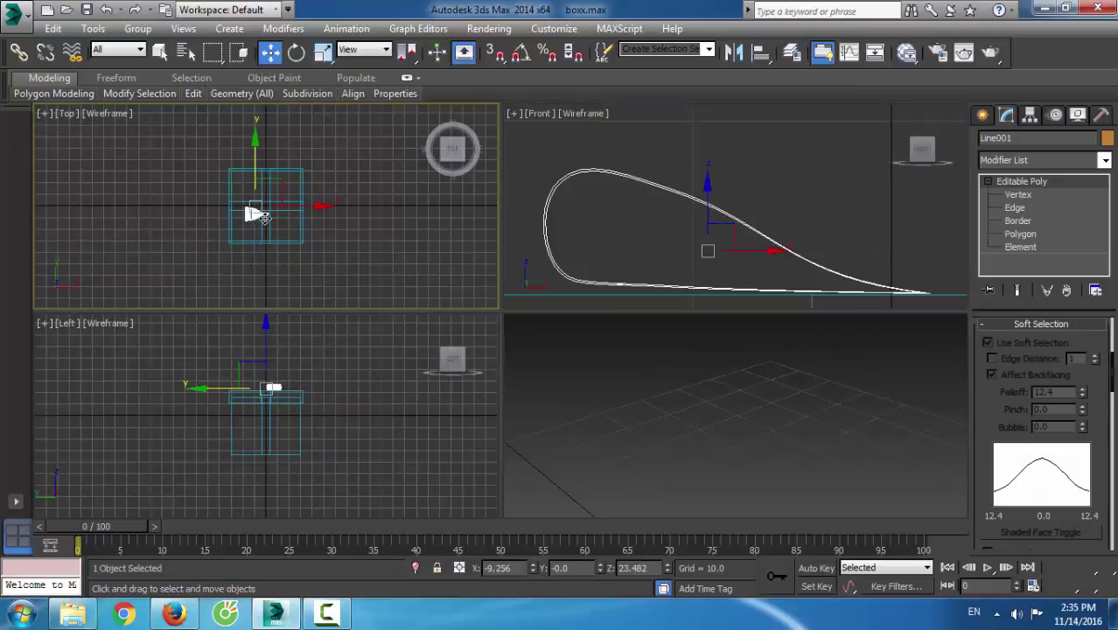
{"action": "scroll", "coordinate": [269, 219], "scroll_direction": "up", "scroll_amount": 5}
{"action": "scroll", "coordinate": [271, 214], "scroll_direction": "down", "scroll_amount": 4}
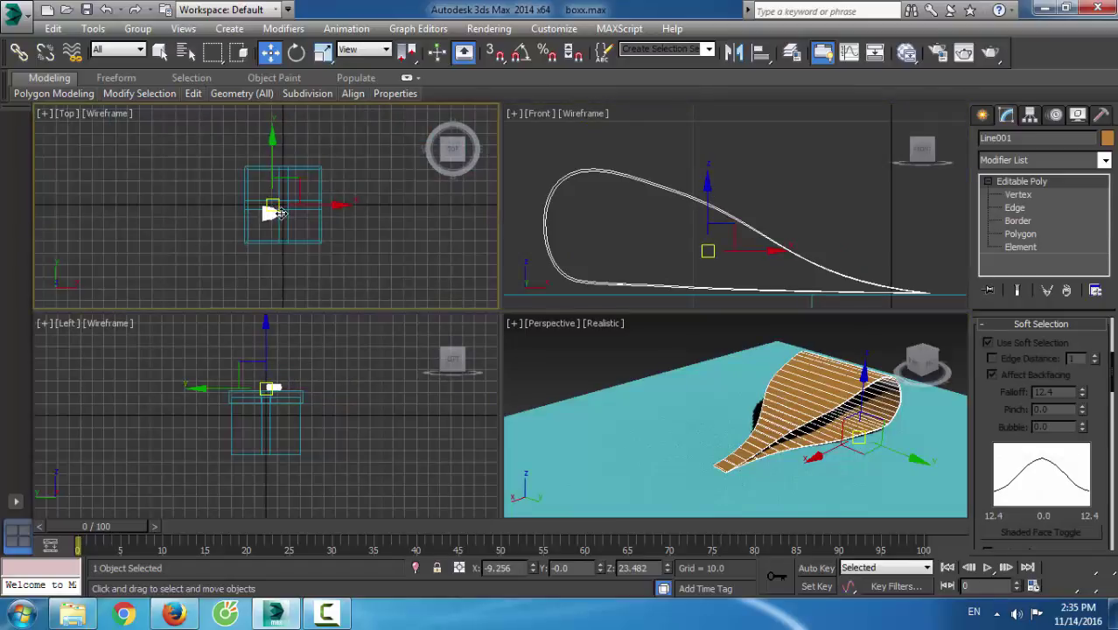
{"action": "key", "text": "alt+w"}
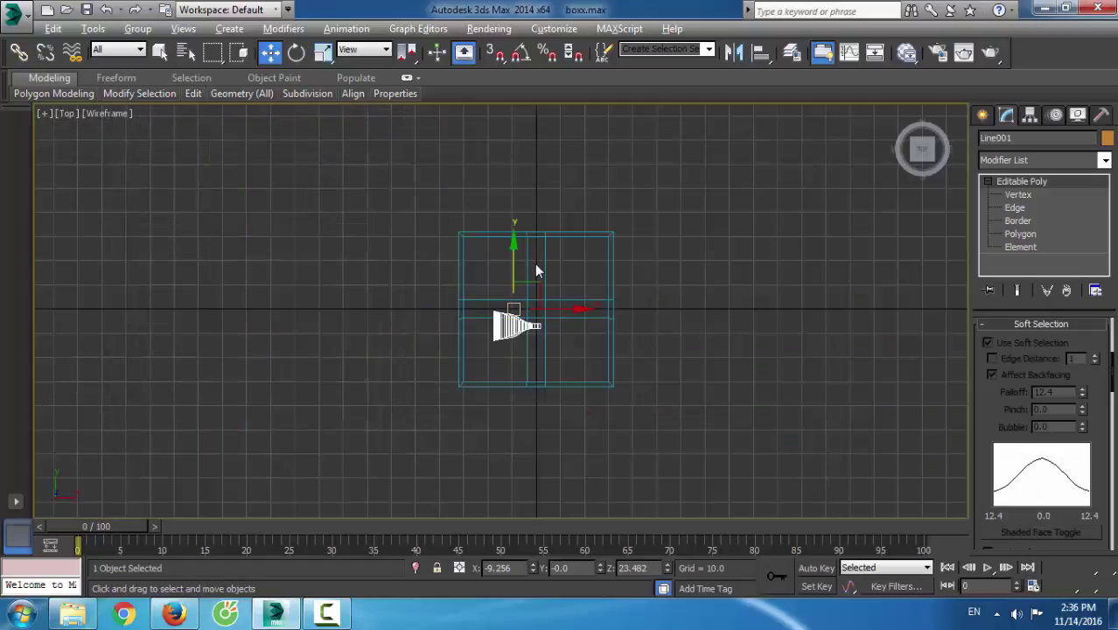
{"action": "left_click", "coordinate": [534, 272]}
{"action": "scroll", "coordinate": [531, 274], "scroll_direction": "up", "scroll_amount": 5}
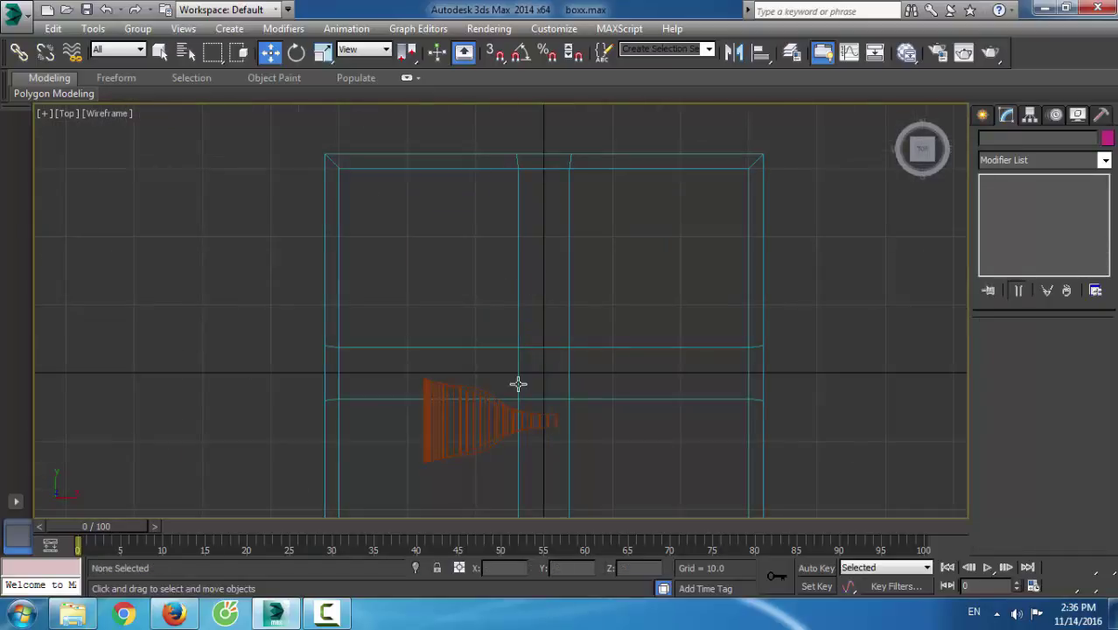
{"action": "left_click", "coordinate": [493, 429]}
{"action": "left_click_drag", "start_coordinate": [478, 347], "coordinate": [477, 300]}
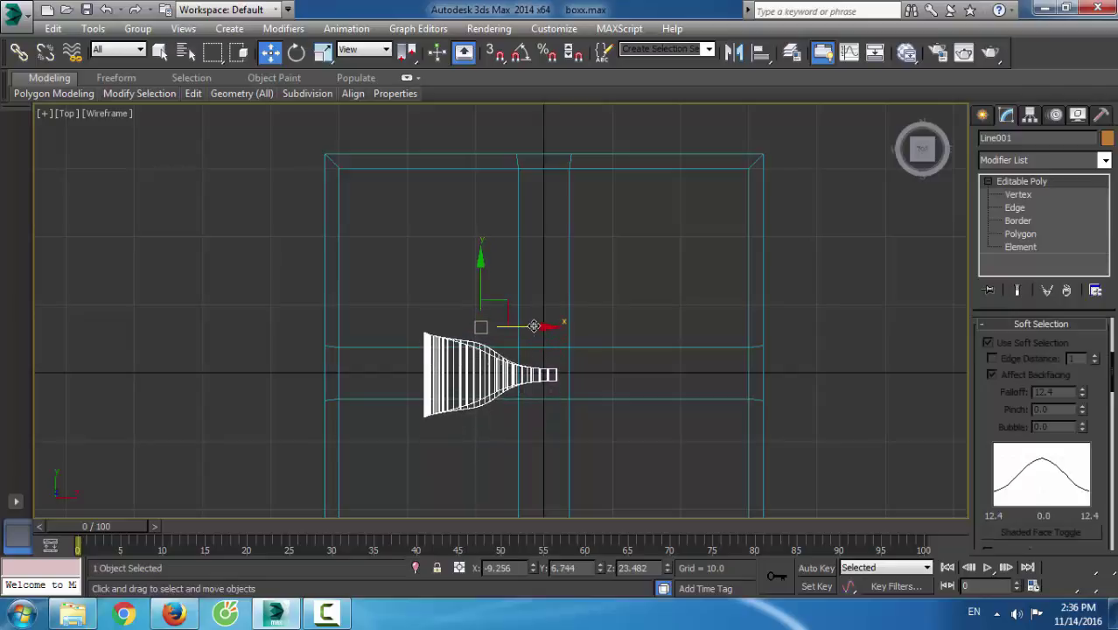
{"action": "left_click_drag", "start_coordinate": [531, 328], "coordinate": [516, 328]}
{"action": "scroll", "coordinate": [558, 385], "scroll_direction": "up", "scroll_amount": 5}
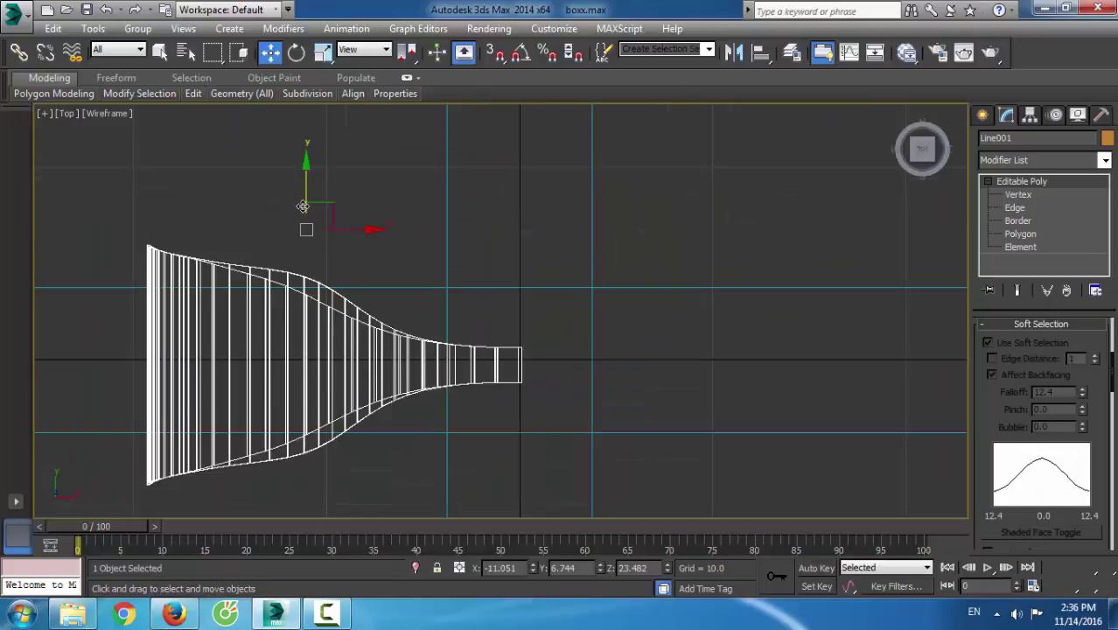
{"action": "left_click_drag", "start_coordinate": [301, 207], "coordinate": [302, 201]}
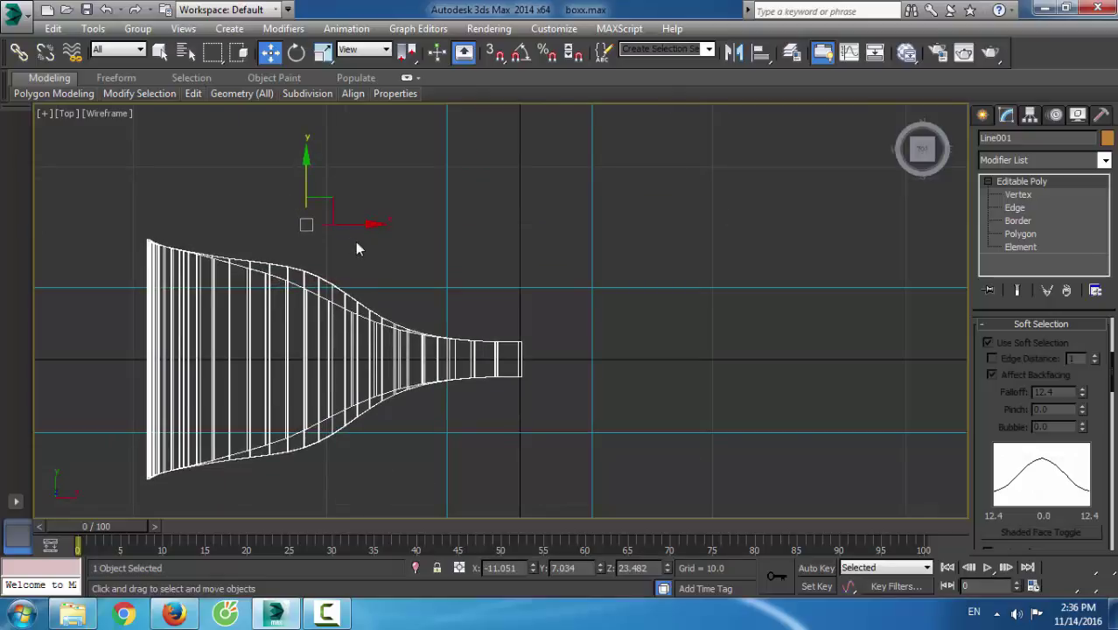
{"action": "left_click_drag", "start_coordinate": [362, 225], "coordinate": [358, 224]}
Move only the bow loop's pivot to its narrow tip and set the pivot's world X and Y to 0
{"action": "left_click", "coordinate": [1030, 116]}
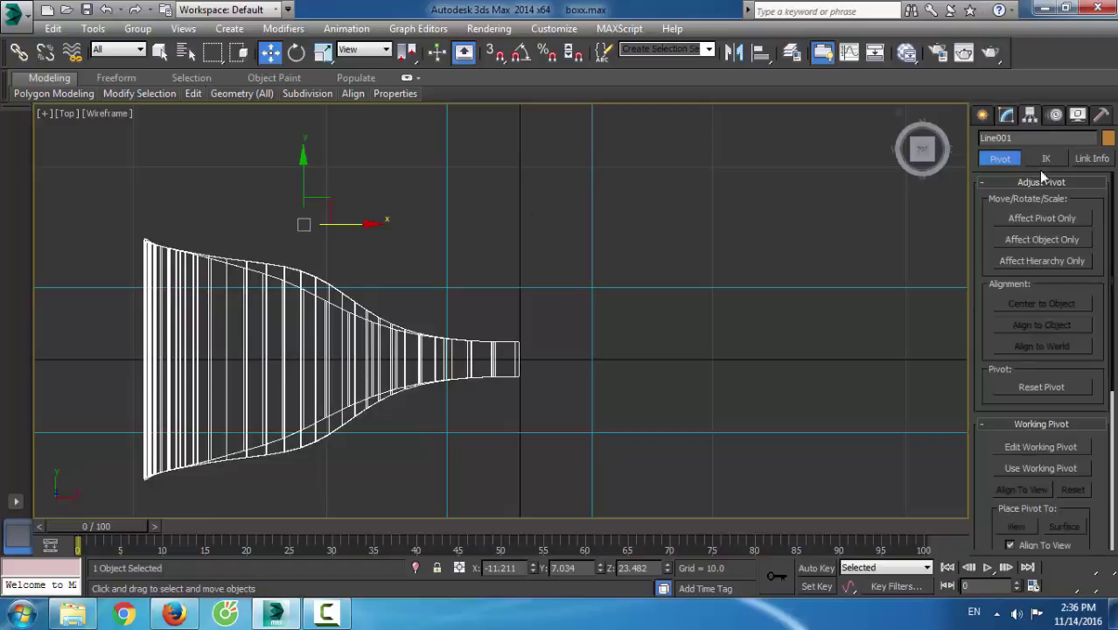
{"action": "left_click", "coordinate": [1038, 220]}
{"action": "left_click_drag", "start_coordinate": [304, 180], "coordinate": [304, 308]}
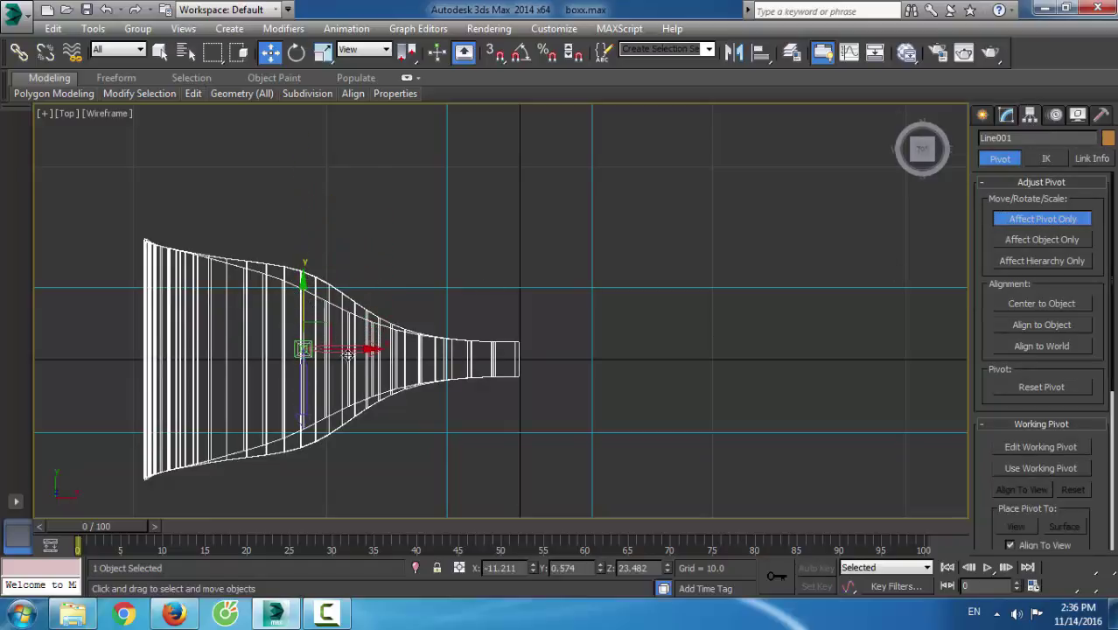
{"action": "left_click_drag", "start_coordinate": [348, 352], "coordinate": [556, 364]}
{"action": "left_click_drag", "start_coordinate": [520, 299], "coordinate": [521, 313]}
{"action": "right_click", "coordinate": [270, 51]}
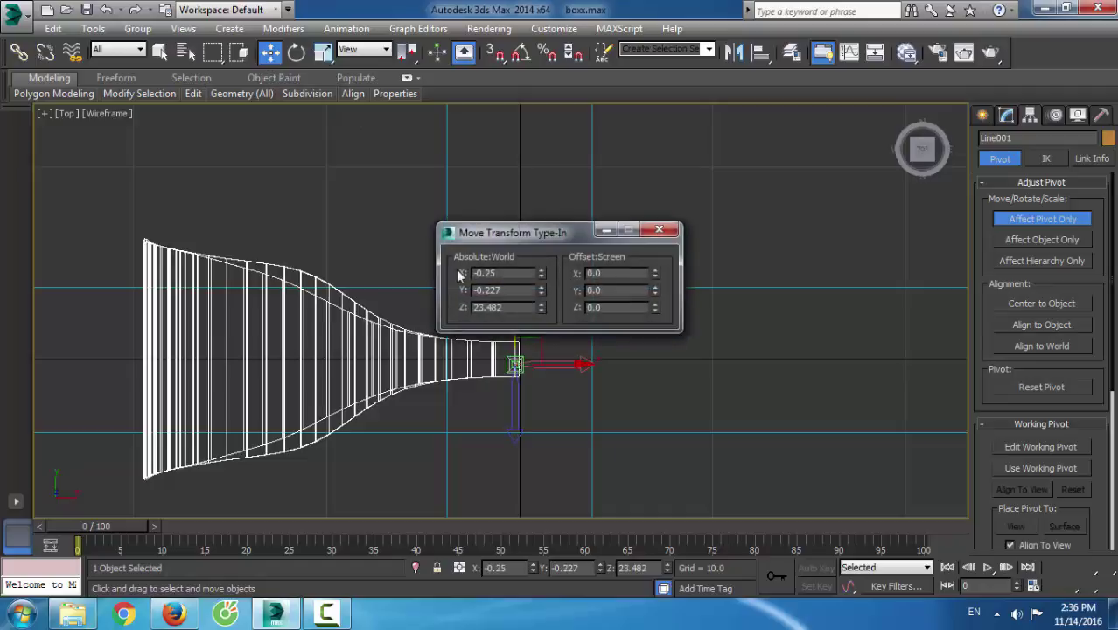
{"action": "right_click", "coordinate": [541, 273]}
{"action": "right_click", "coordinate": [541, 289]}
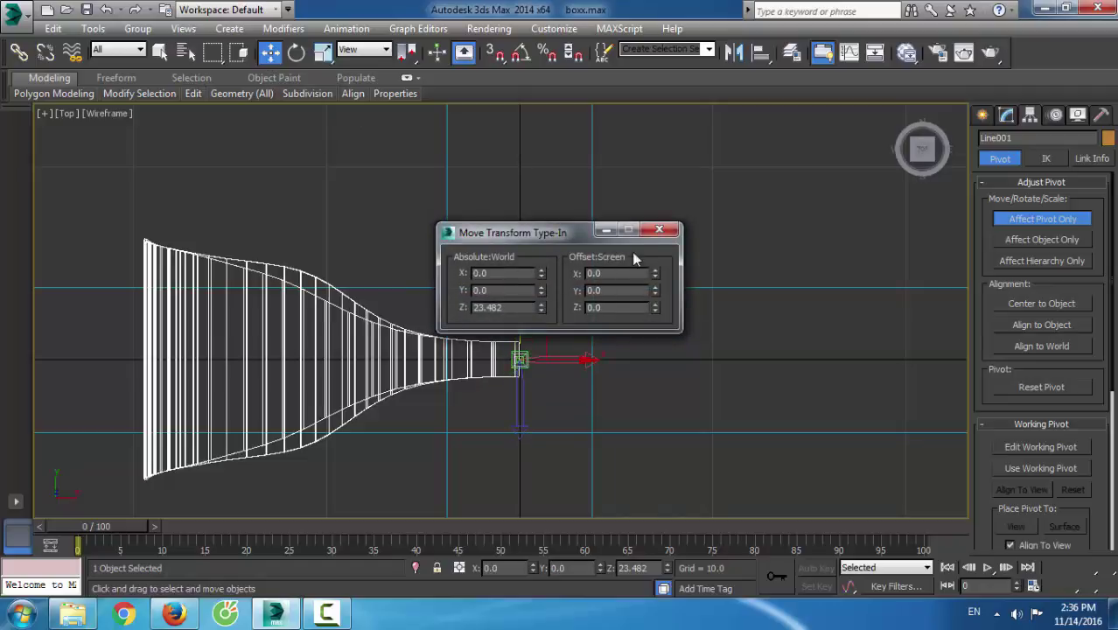
{"action": "left_click", "coordinate": [660, 230]}
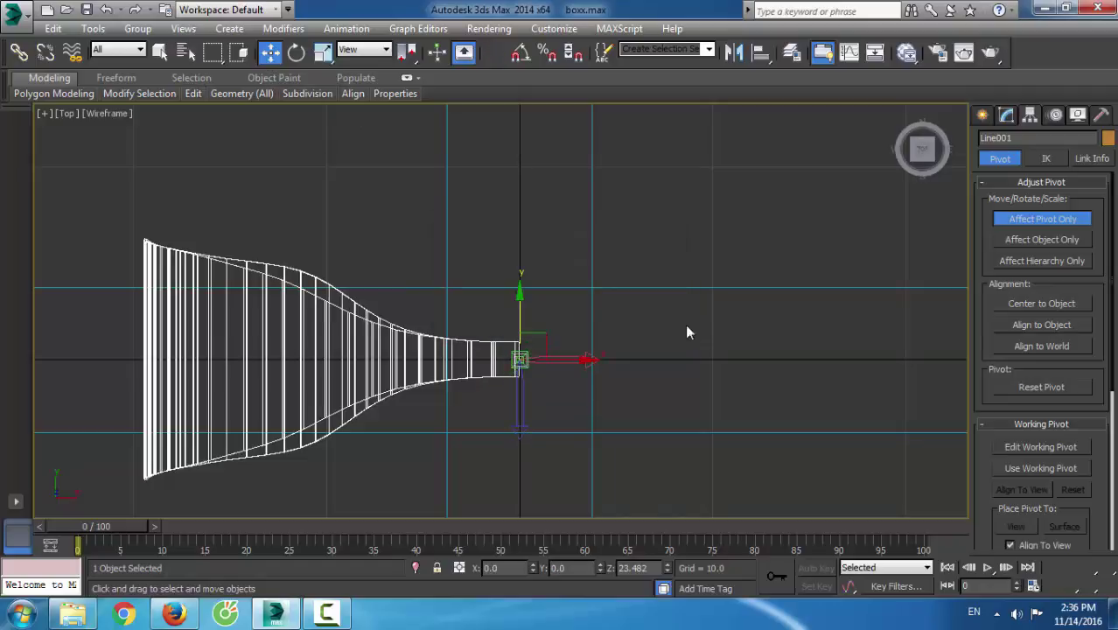
{"action": "left_click", "coordinate": [1012, 219]}
Array the bow loop around its pivot with a total Z rotation of 360 degrees and a 1D count of 9
{"action": "key", "text": "p"}
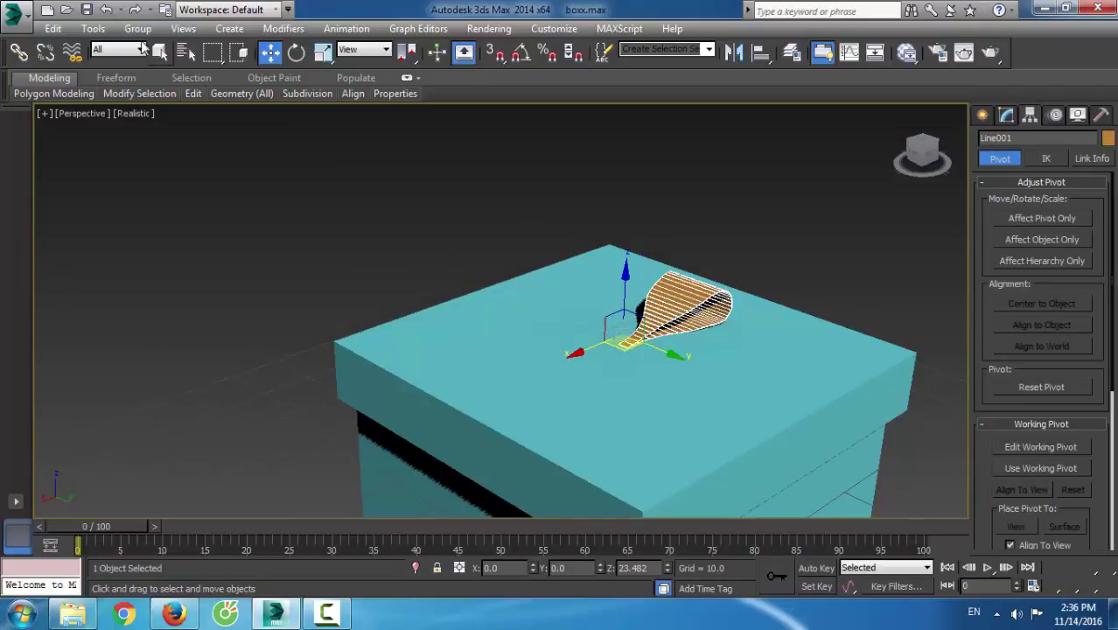
{"action": "left_click", "coordinate": [93, 28]}
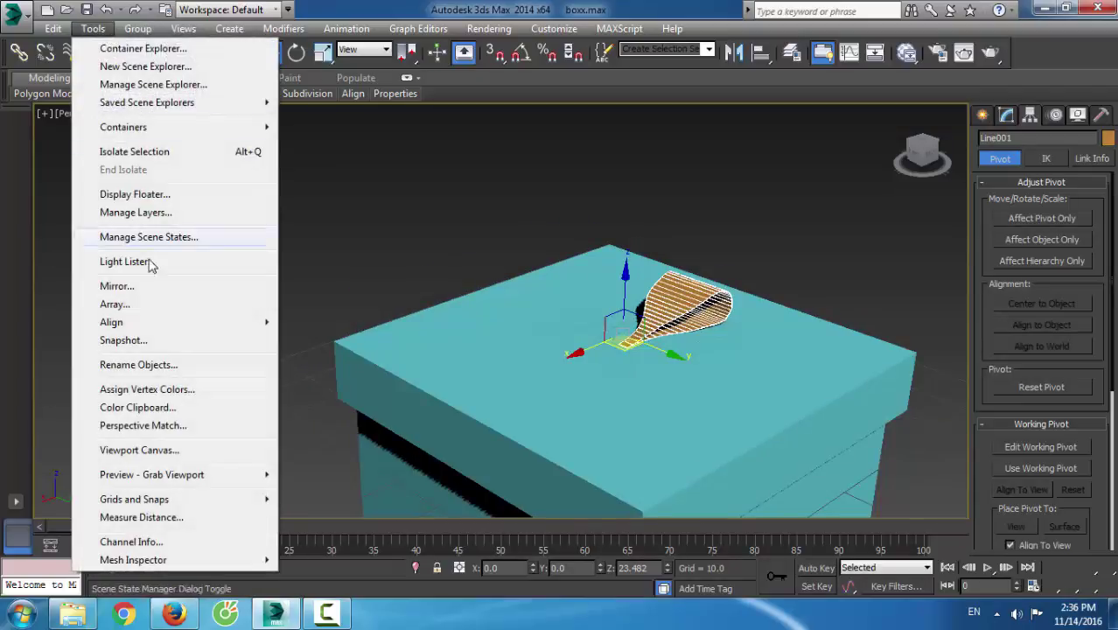
{"action": "left_click", "coordinate": [166, 306]}
{"action": "left_click_drag", "start_coordinate": [524, 163], "coordinate": [159, 224]}
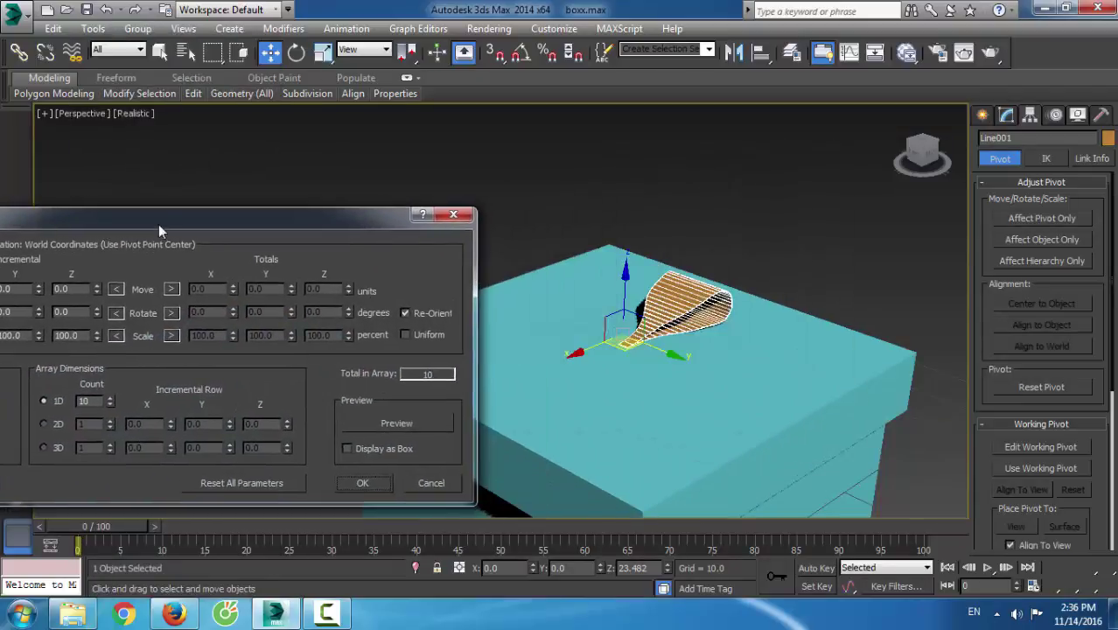
{"action": "left_click", "coordinate": [171, 313]}
{"action": "double_click", "coordinate": [338, 313]}
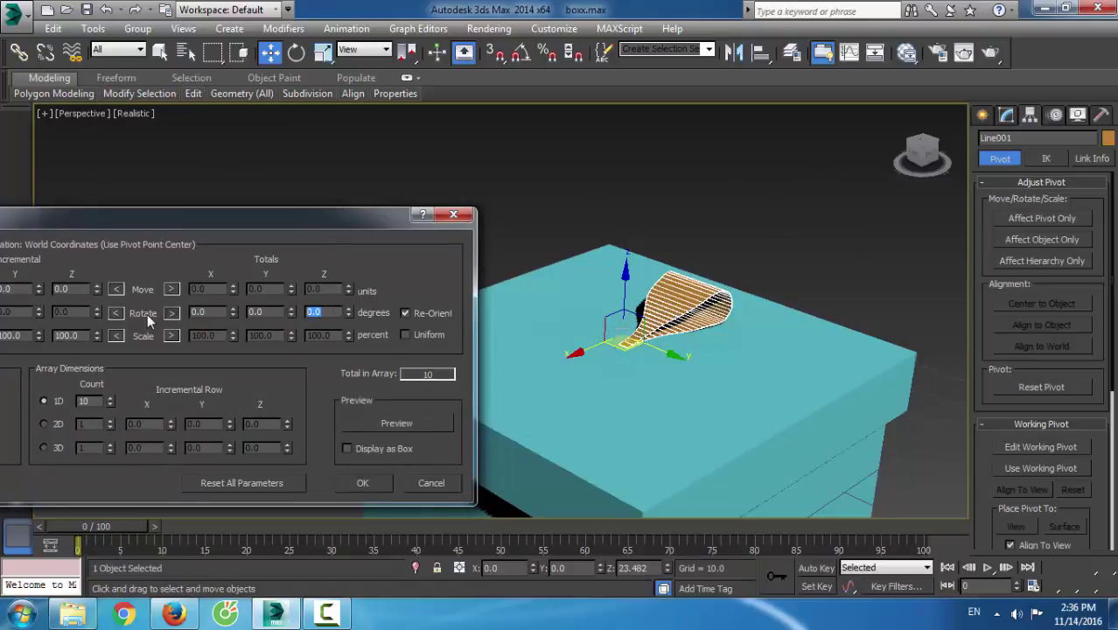
{"action": "type", "text": "360"}
{"action": "key", "text": "Tab"}
{"action": "left_click", "coordinate": [368, 423]}
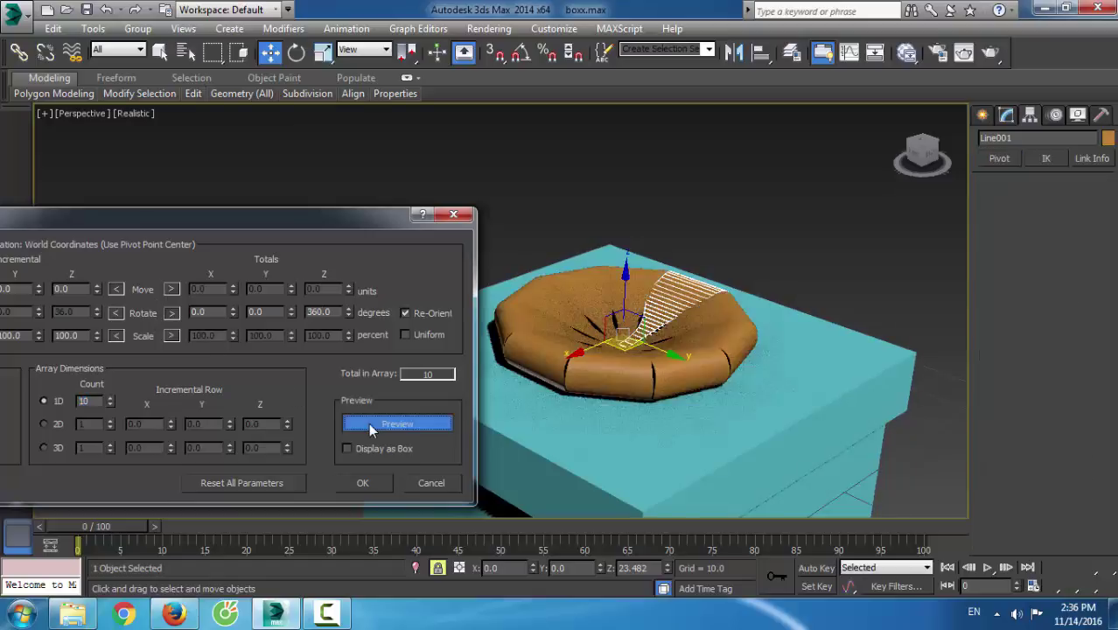
{"action": "left_click", "coordinate": [110, 405]}
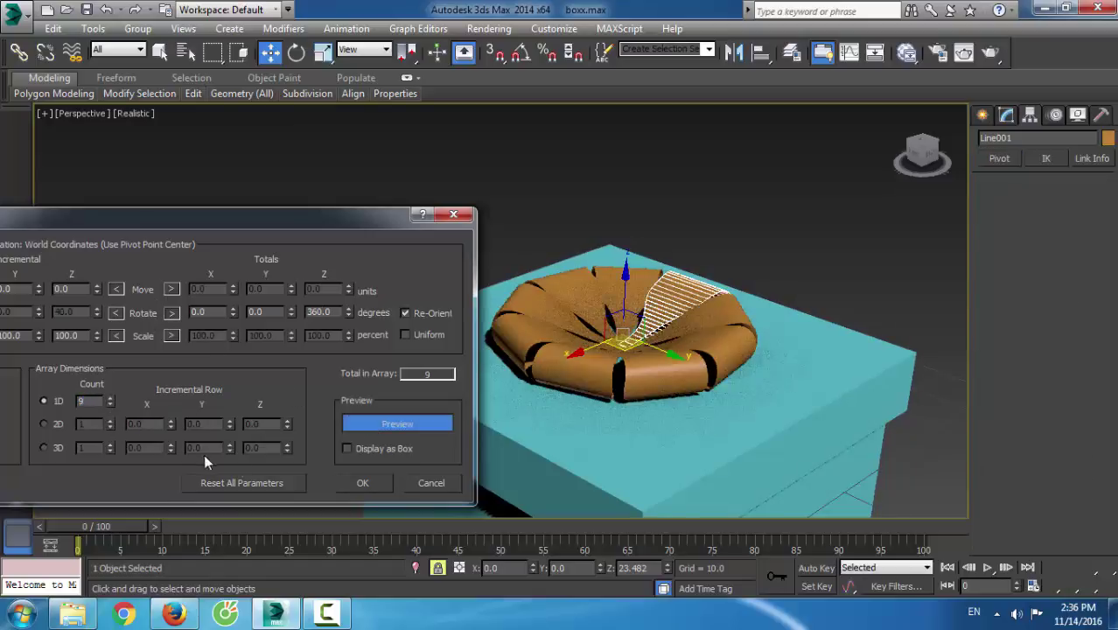
{"action": "left_click", "coordinate": [350, 484]}
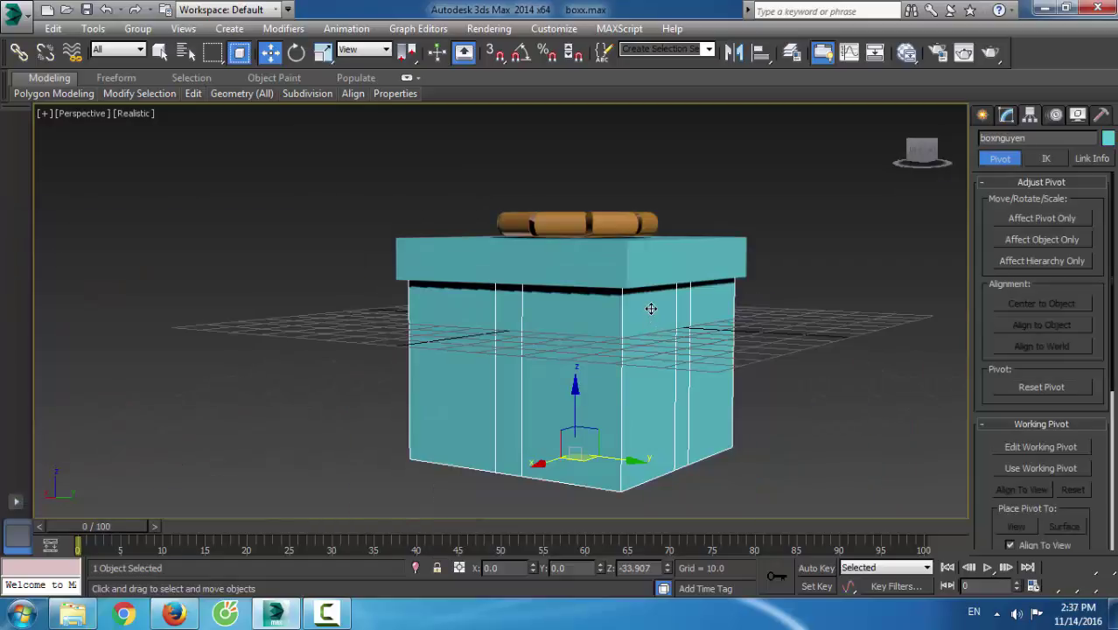
Create a Multi/Sub-Object material with 2 sub-materials and assign a Standard material to ID 1
{"action": "key", "text": "m"}
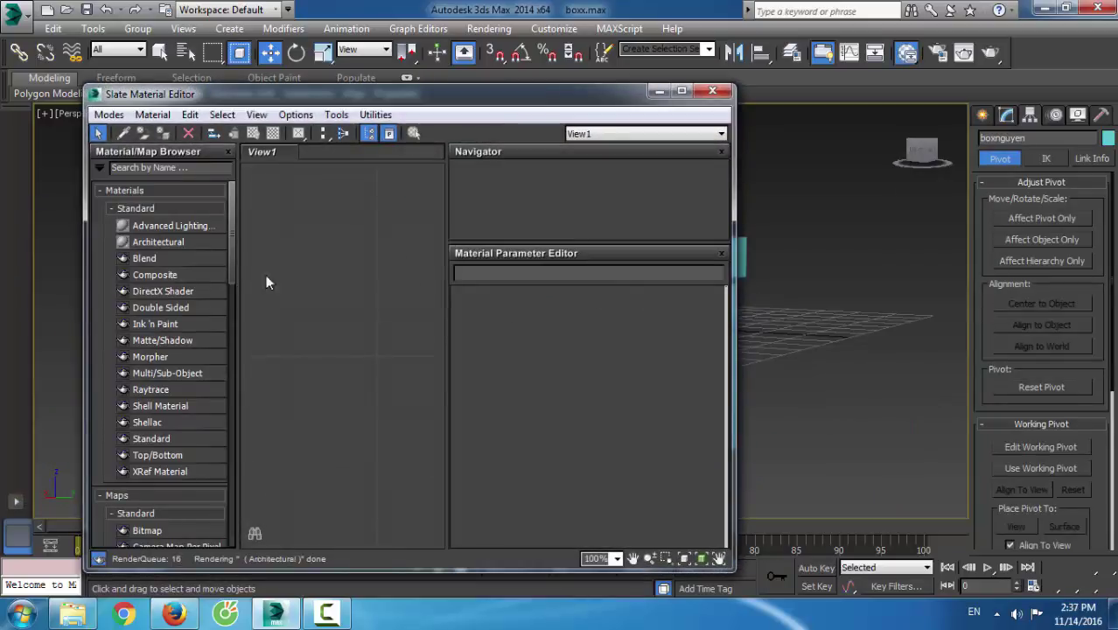
{"action": "double_click", "coordinate": [178, 374]}
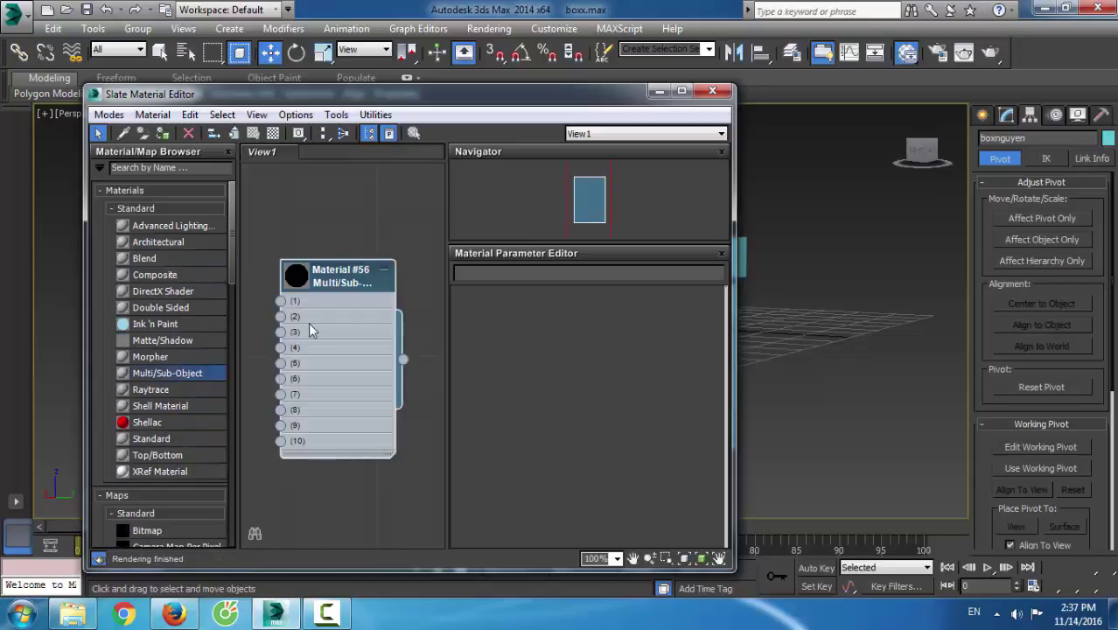
{"action": "double_click", "coordinate": [323, 320]}
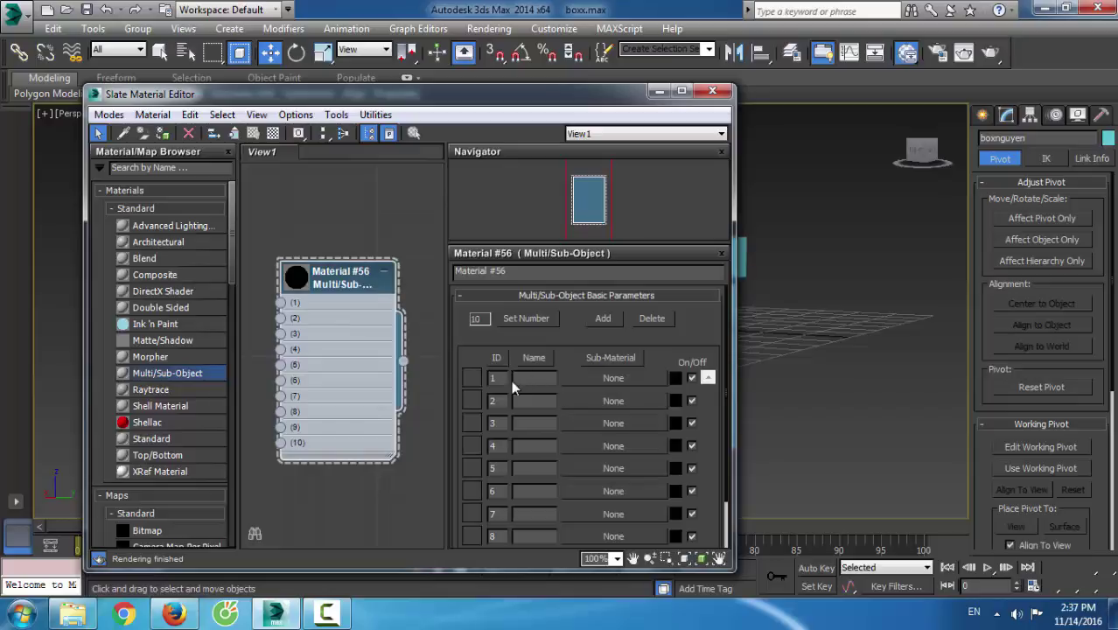
{"action": "left_click", "coordinate": [505, 323]}
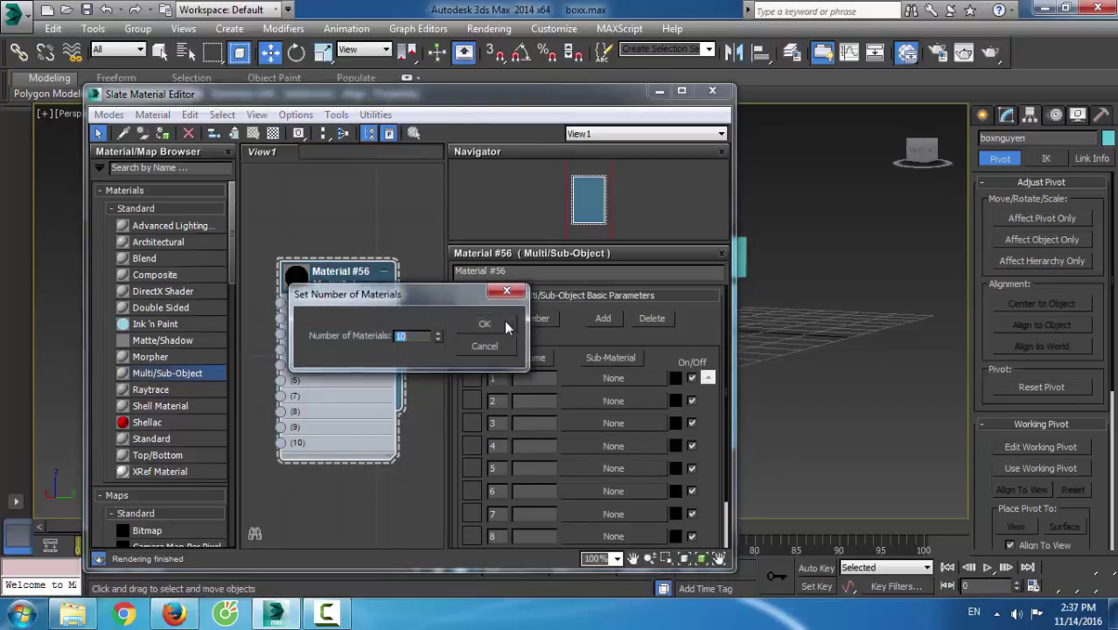
{"action": "type", "text": "2"}
{"action": "left_click", "coordinate": [484, 323]}
{"action": "left_click", "coordinate": [583, 379]}
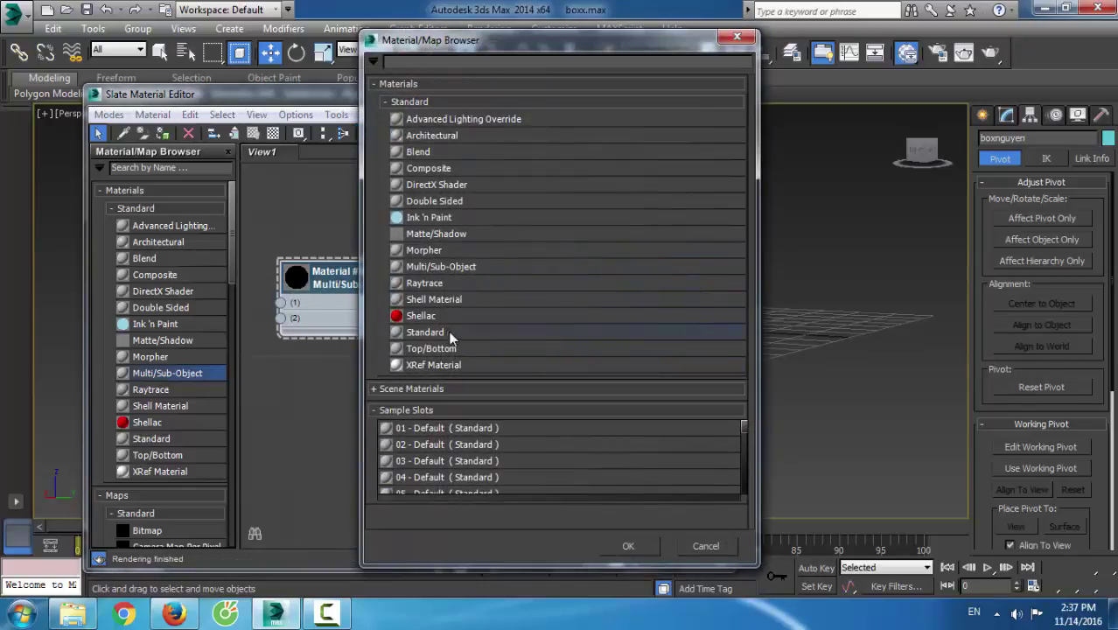
{"action": "double_click", "coordinate": [448, 333]}
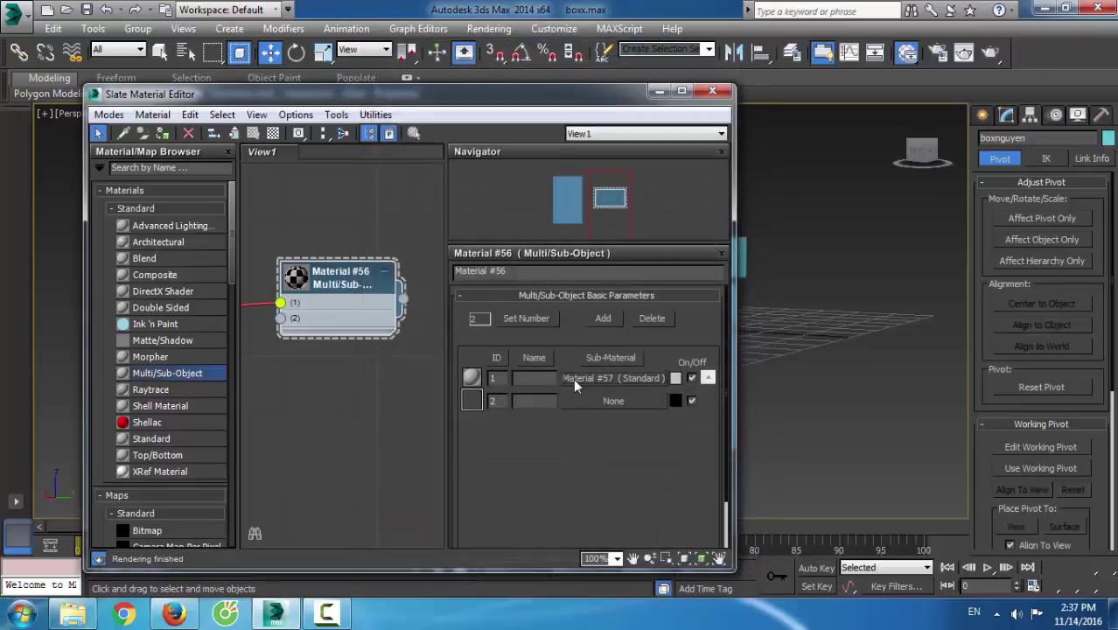
Assign a Gradient map to the Diffuse colour of the Standard sub-material in ID 1
{"action": "left_click", "coordinate": [573, 378]}
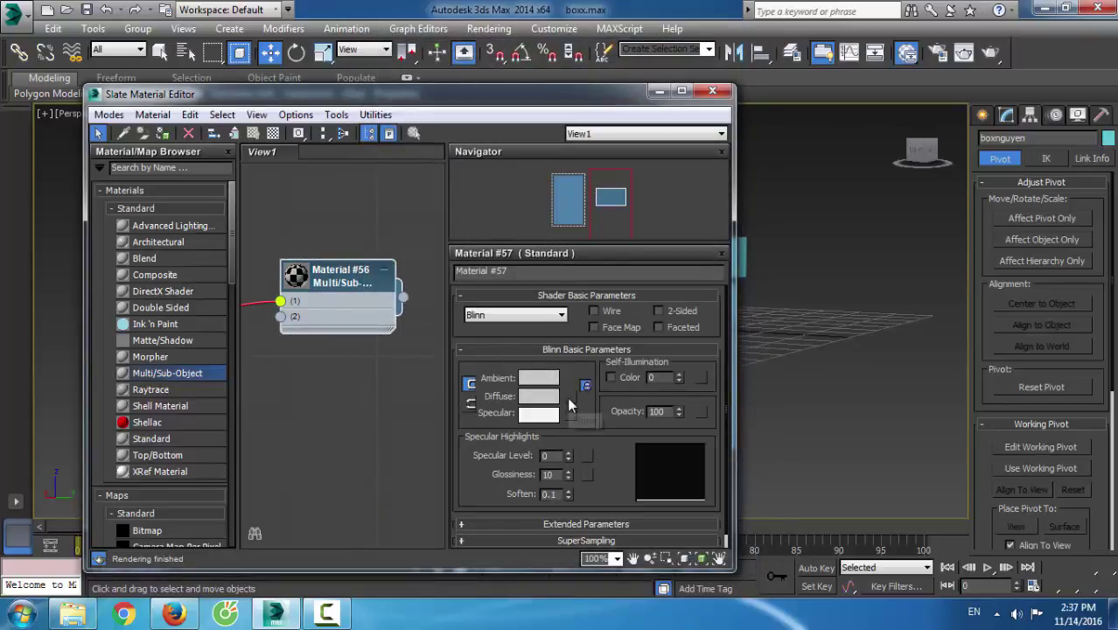
{"action": "left_click", "coordinate": [569, 397]}
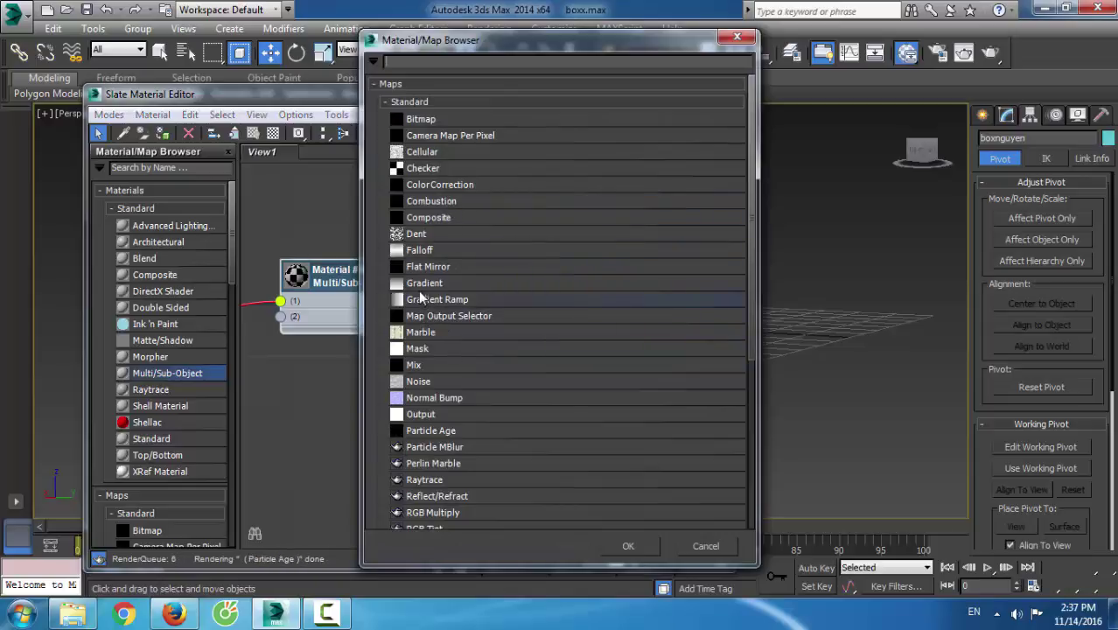
{"action": "left_click", "coordinate": [417, 287]}
{"action": "double_click", "coordinate": [417, 285]}
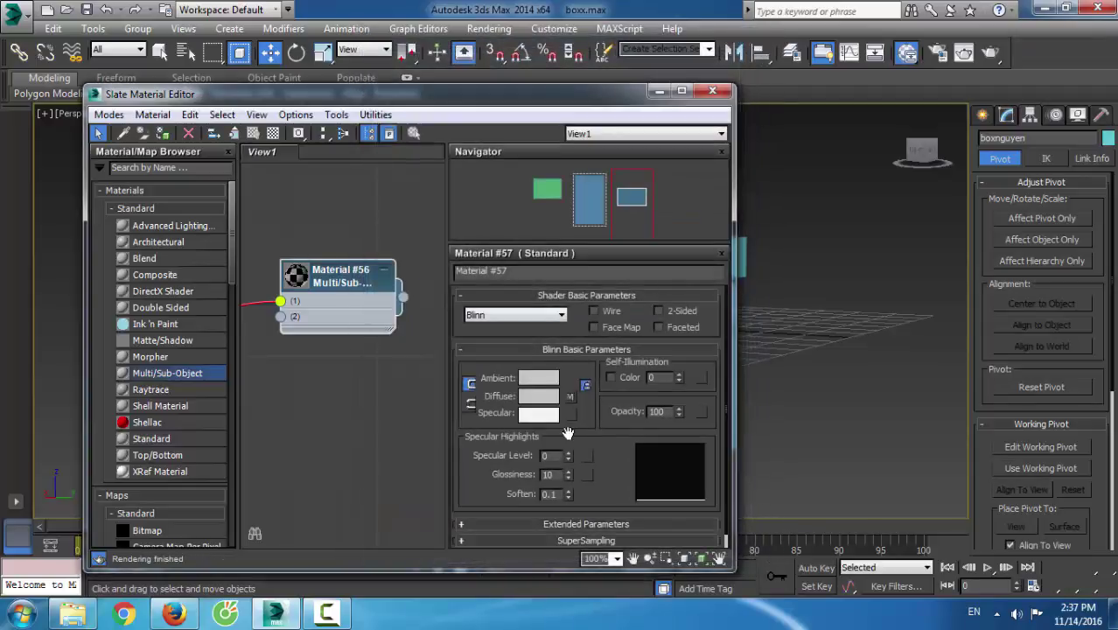
Set the Gradient map's Color #1 to magenta with RGB 221, 0, 151
{"action": "left_click", "coordinate": [569, 397]}
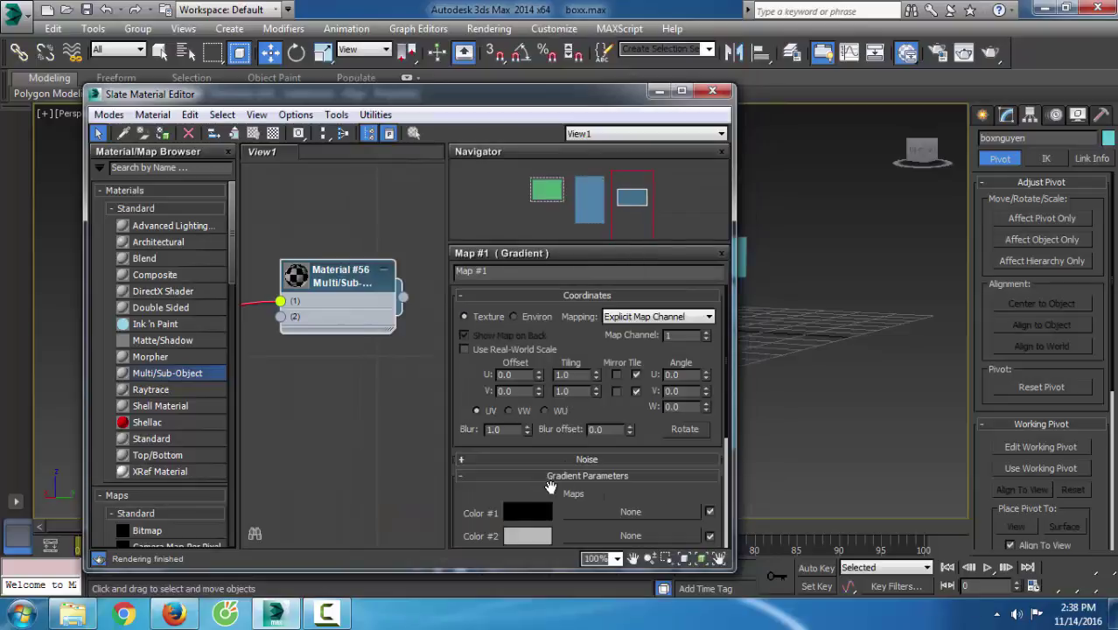
{"action": "left_click", "coordinate": [536, 513]}
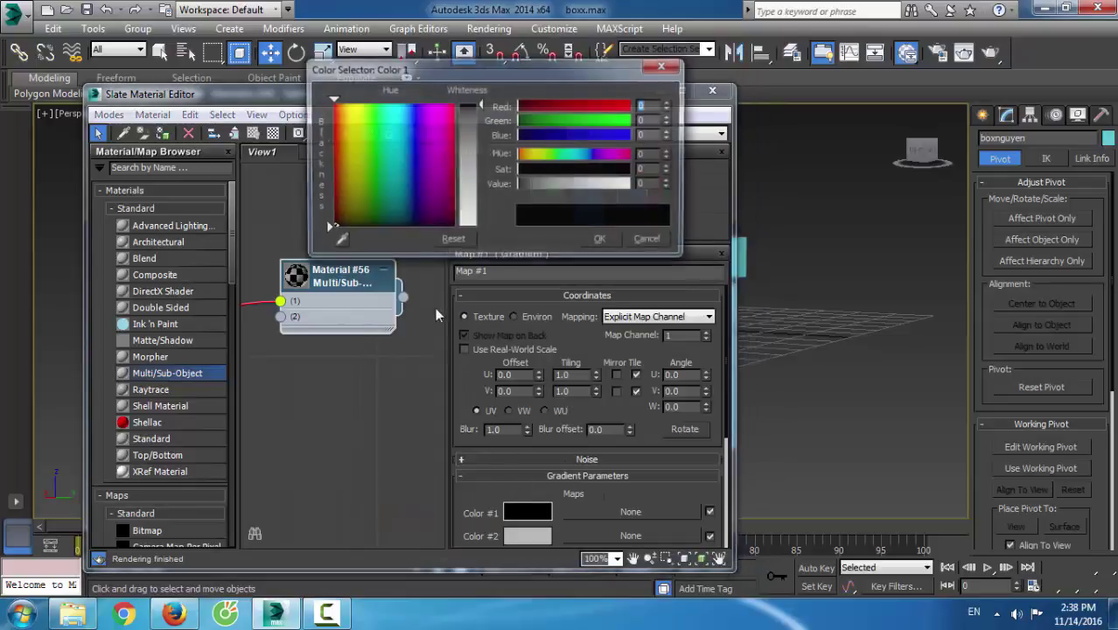
{"action": "left_click", "coordinate": [416, 128]}
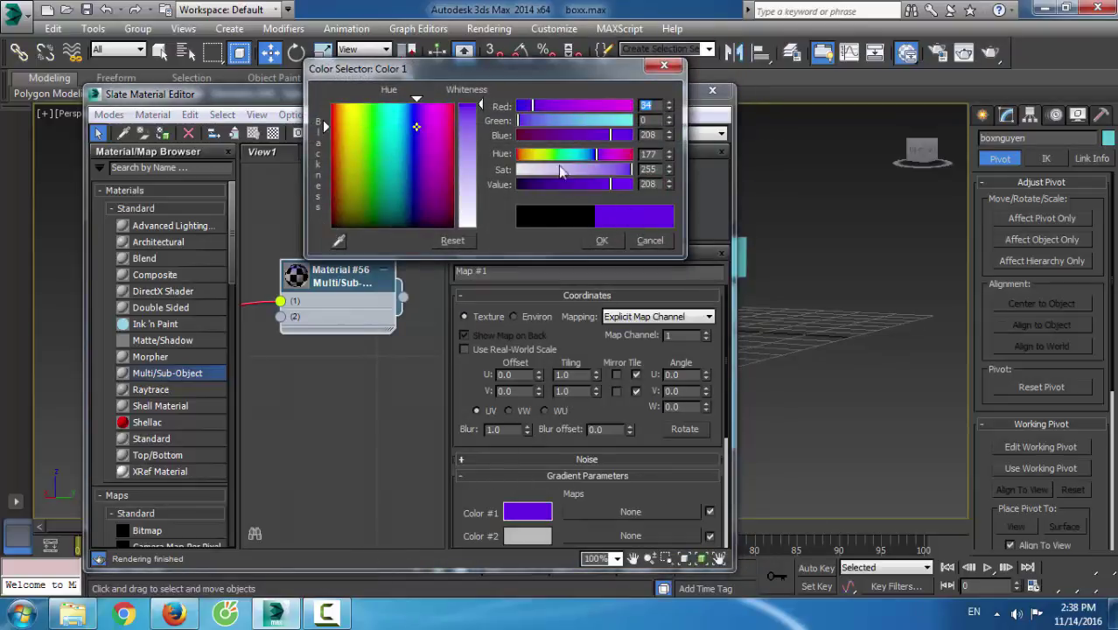
{"action": "left_click", "coordinate": [440, 119]}
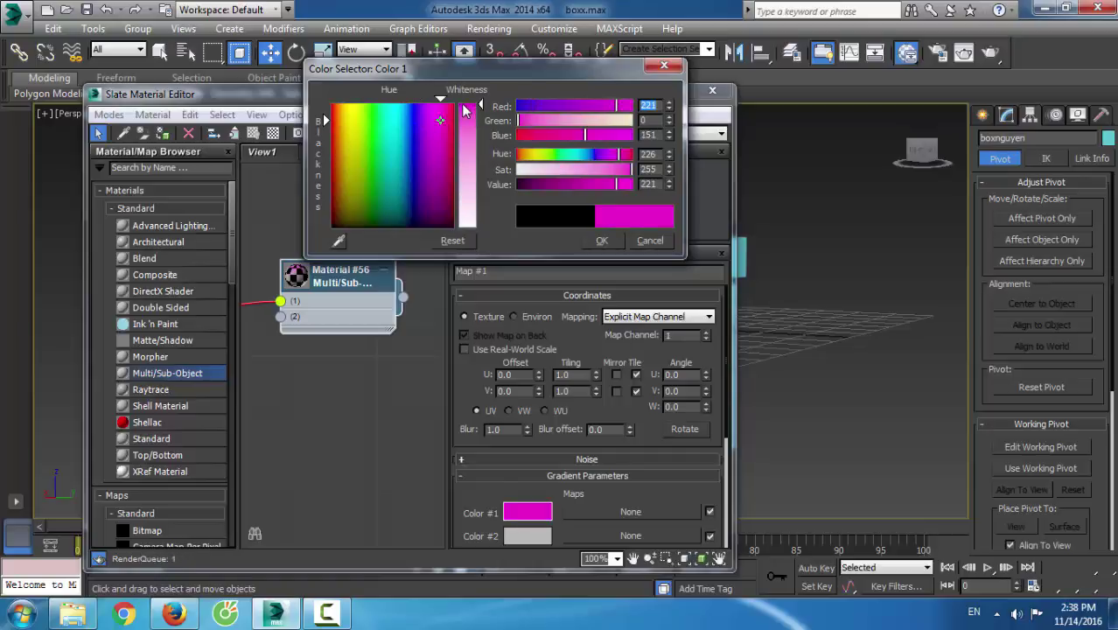
{"action": "left_click", "coordinate": [602, 241]}
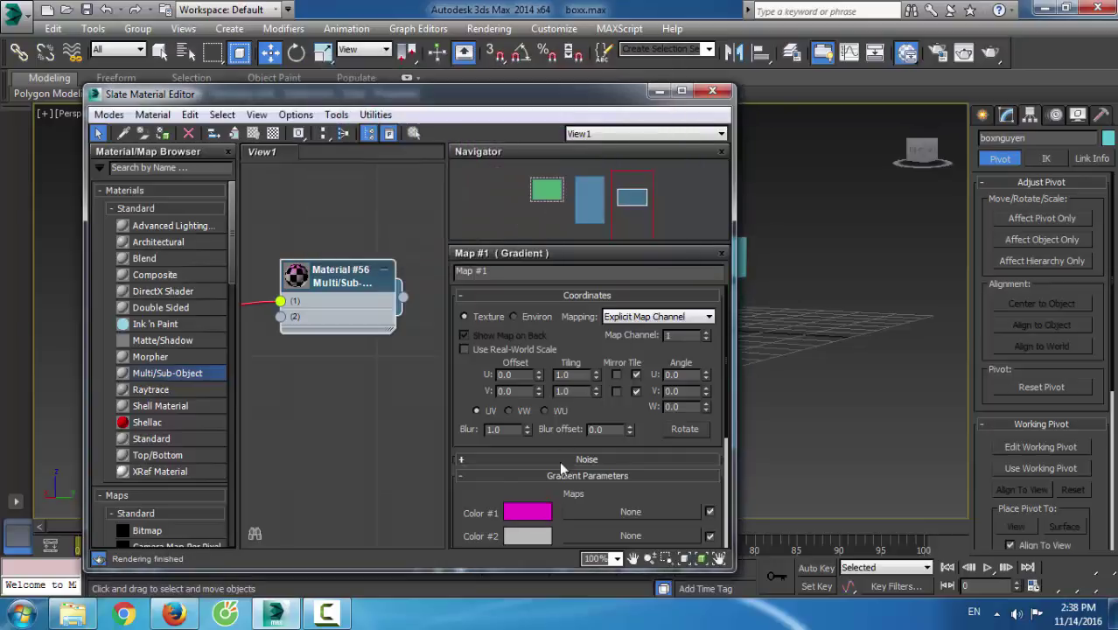
Set the gradient's Color #2 to light violet with RGB 203, 71, 228
{"action": "left_click", "coordinate": [544, 534]}
{"action": "left_click", "coordinate": [428, 129]}
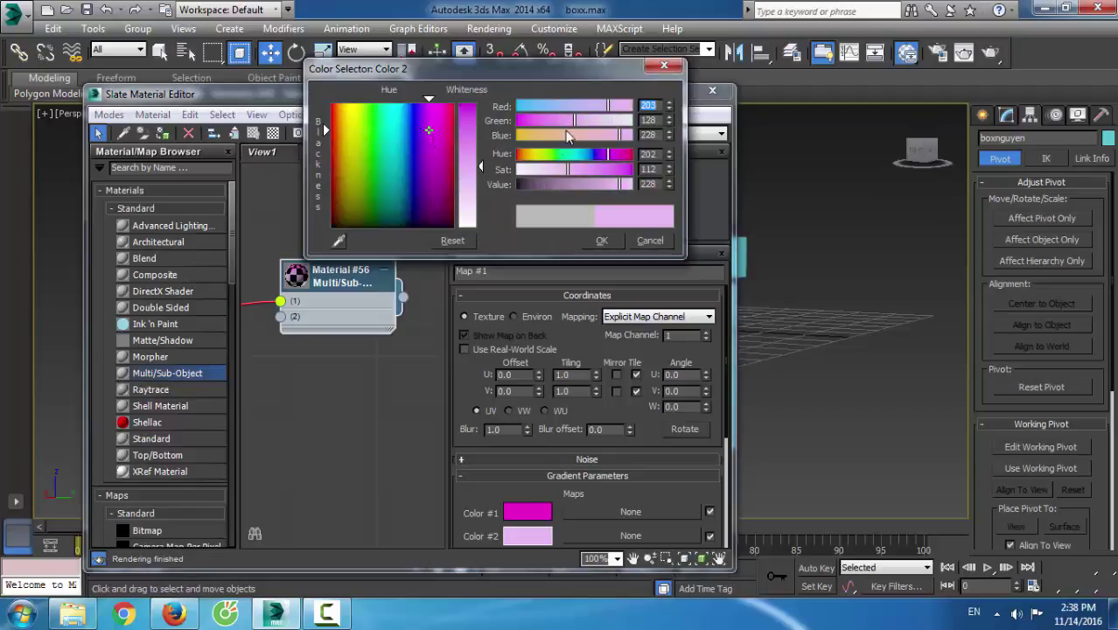
{"action": "left_click_drag", "start_coordinate": [569, 119], "coordinate": [550, 127]}
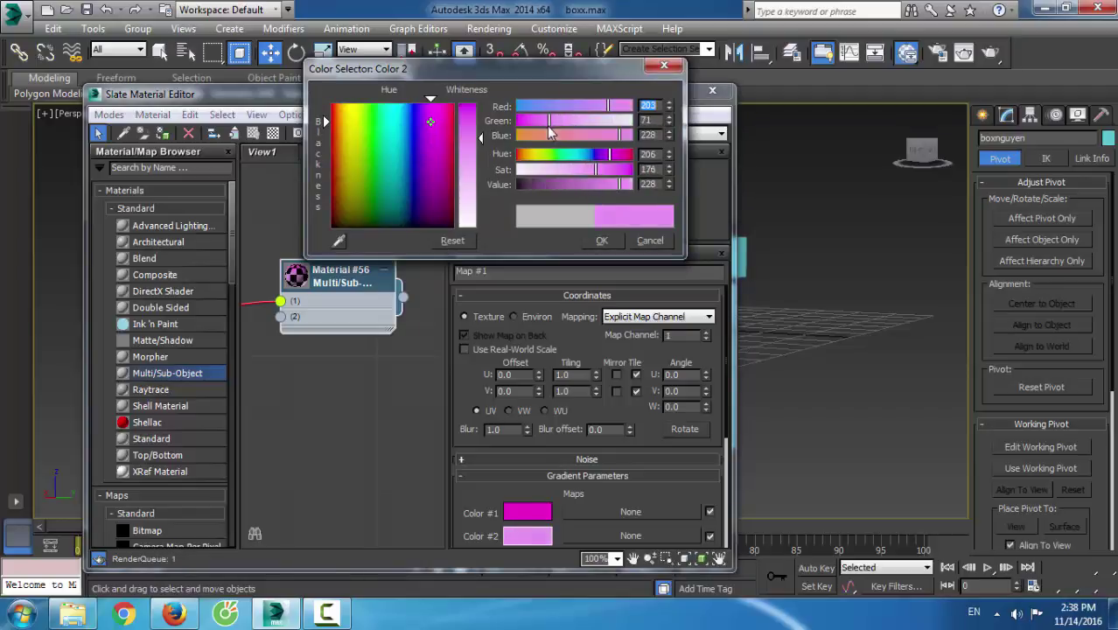
{"action": "left_click", "coordinate": [598, 242]}
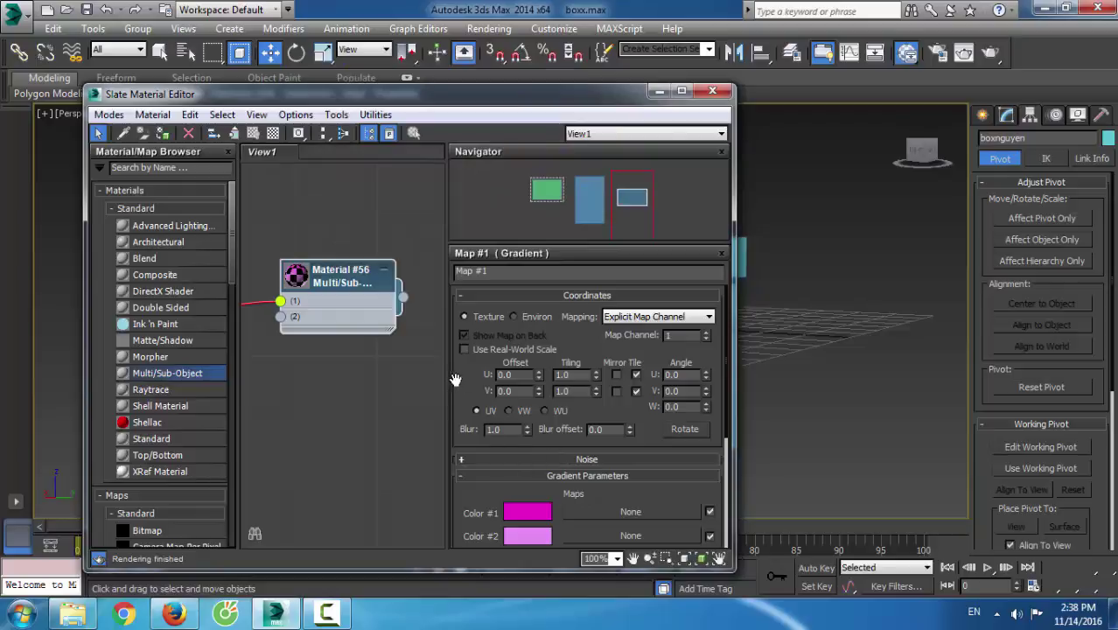
Move the Slate Material Editor aside to uncover the gift box and set the gradient type to Radial
{"action": "left_click_drag", "start_coordinate": [457, 379], "coordinate": [313, 276]}
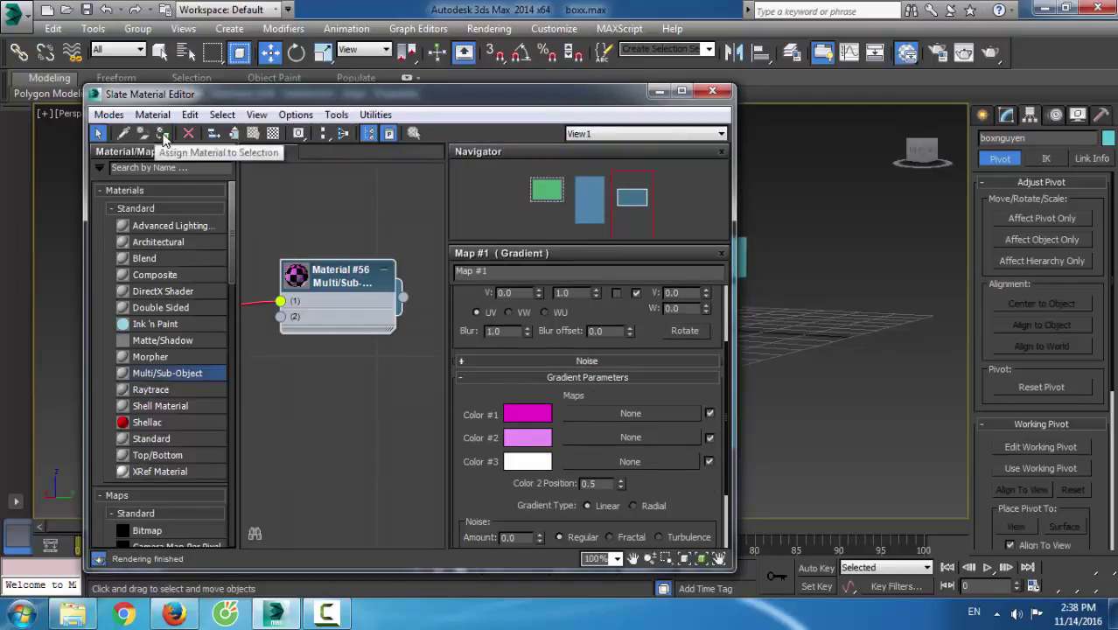
{"action": "left_click_drag", "start_coordinate": [364, 98], "coordinate": [162, 177]}
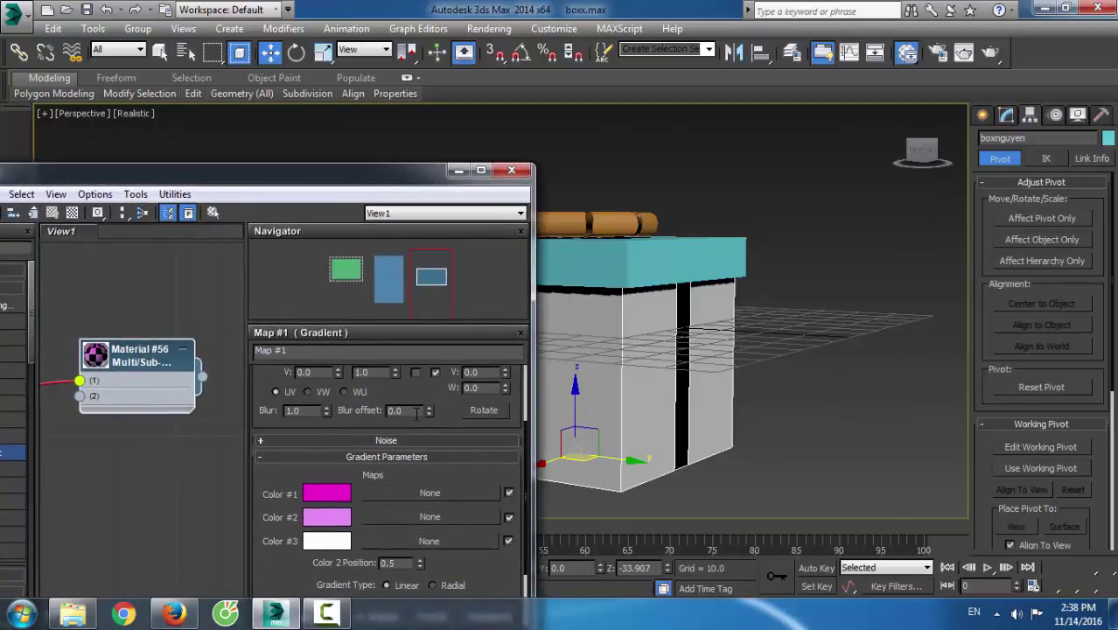
{"action": "left_click_drag", "start_coordinate": [314, 473], "coordinate": [325, 411]}
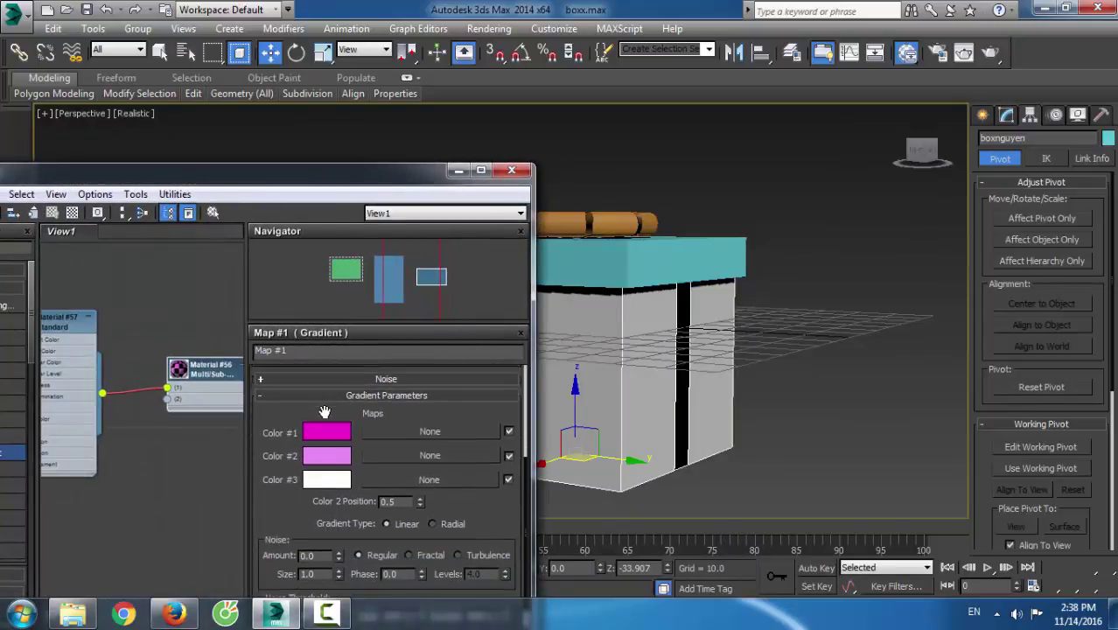
{"action": "left_click", "coordinate": [431, 522]}
{"action": "scroll", "coordinate": [365, 444], "scroll_direction": "up", "scroll_amount": 3}
{"action": "scroll", "coordinate": [366, 444], "scroll_direction": "up", "scroll_amount": 1}
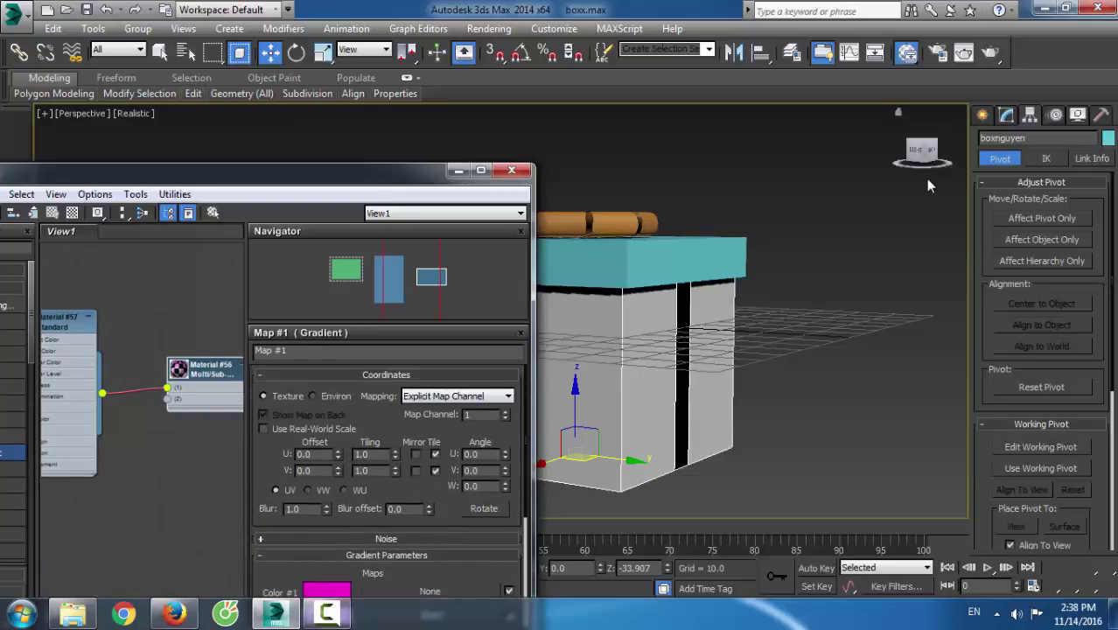
Assign the magenta gradient Multi/Sub-Object material to the gift box lid
{"action": "left_click", "coordinate": [665, 274]}
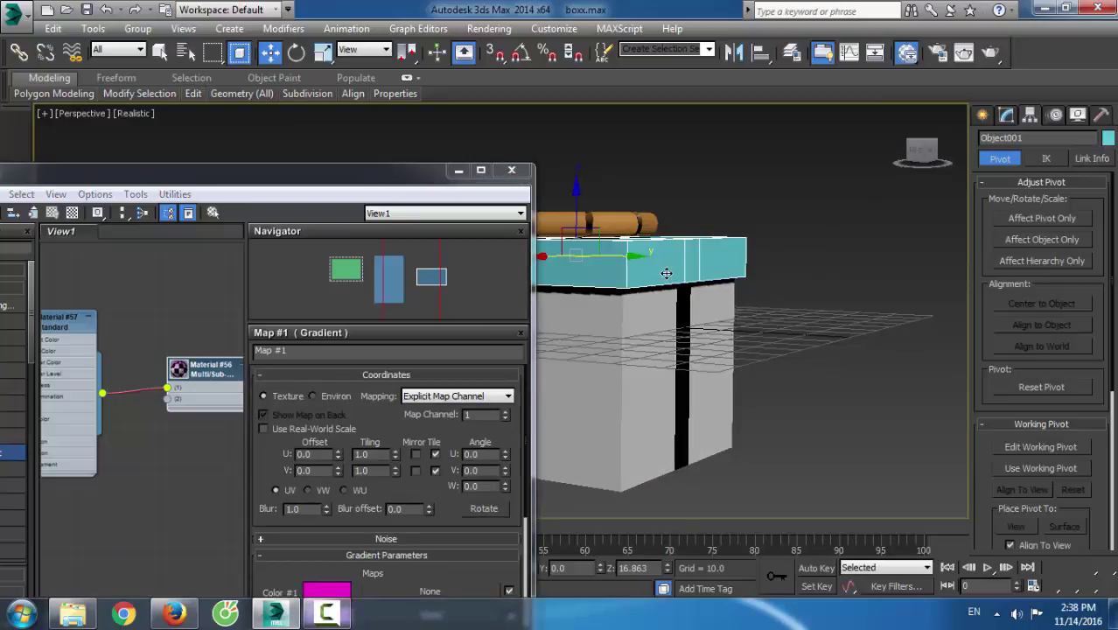
{"action": "left_click_drag", "start_coordinate": [68, 171], "coordinate": [158, 147]}
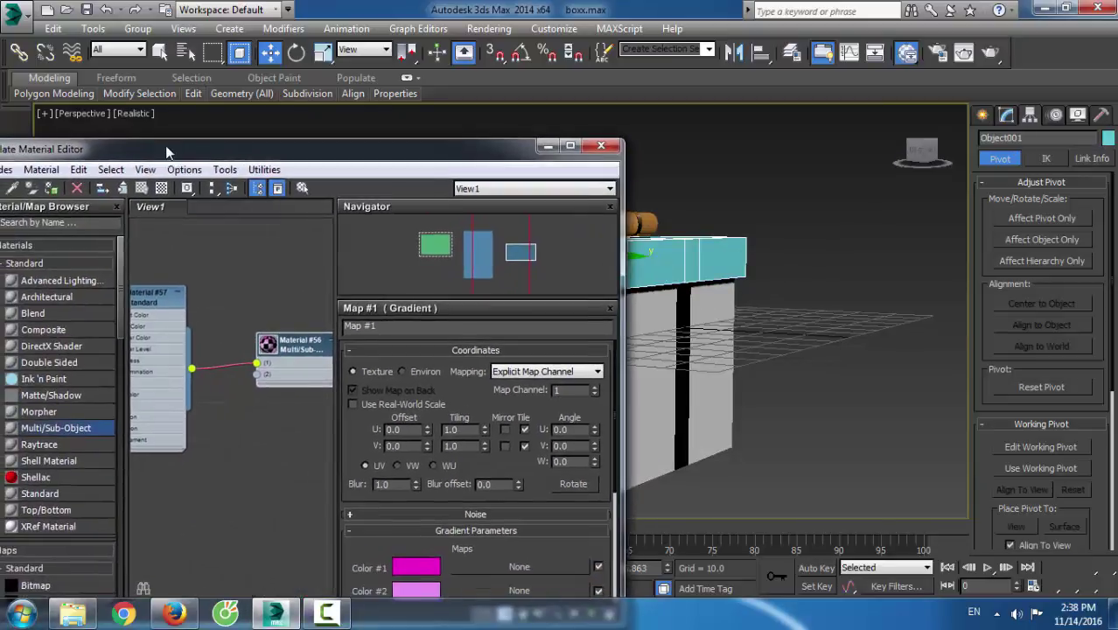
{"action": "left_click", "coordinate": [51, 189]}
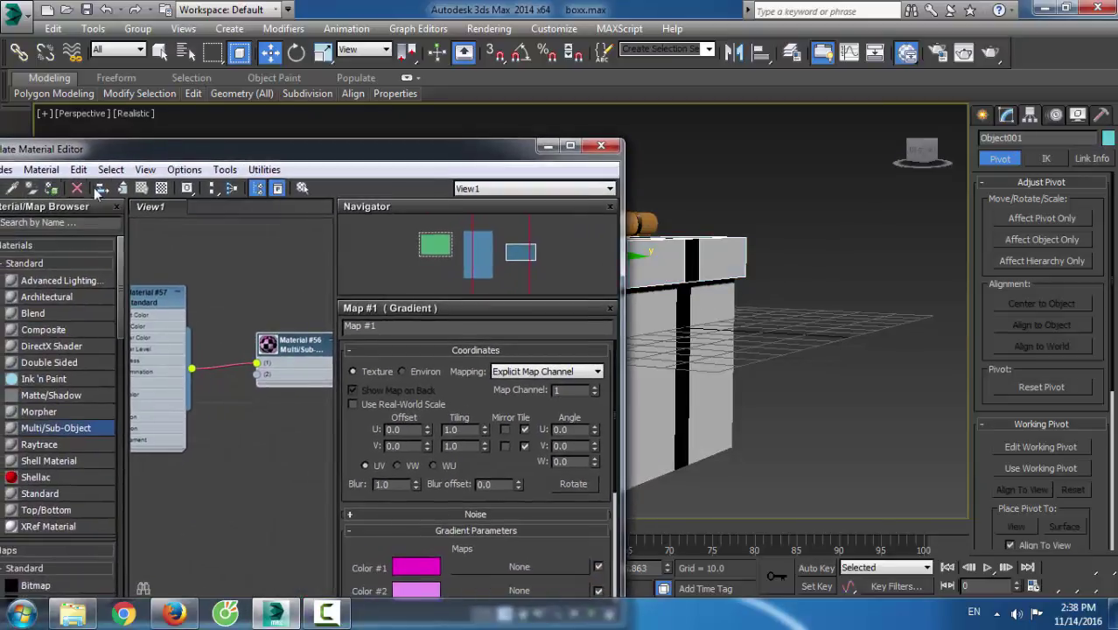
Duplicate the first sub-material of the Multi/Sub-Object material into slot 2 using the Copy method
{"action": "double_click", "coordinate": [170, 306]}
{"action": "double_click", "coordinate": [277, 354]}
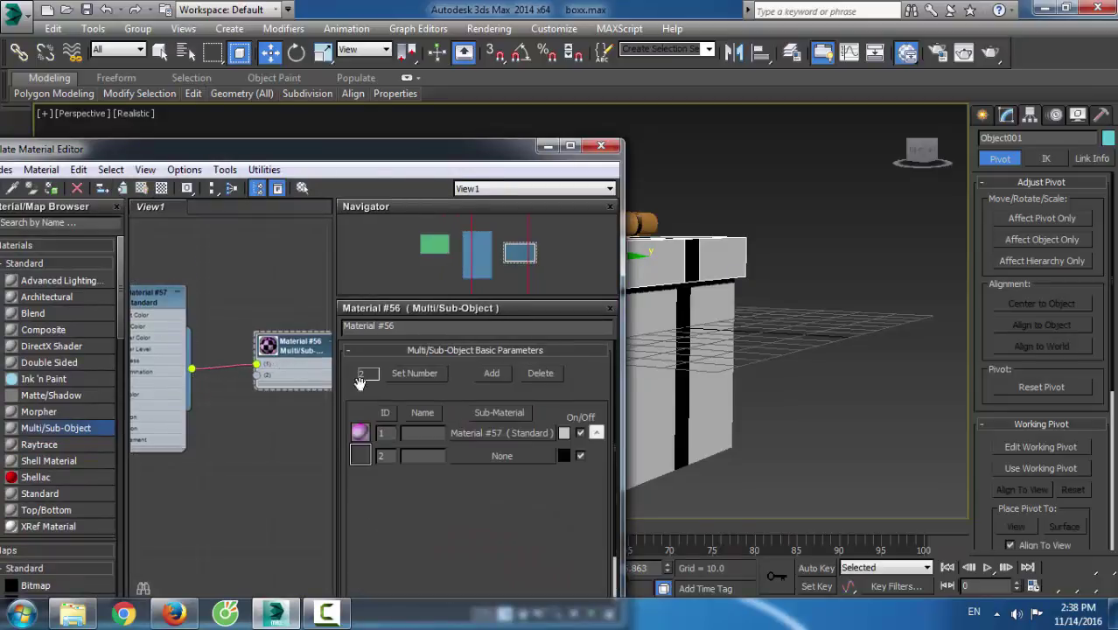
{"action": "left_click_drag", "start_coordinate": [474, 432], "coordinate": [498, 456]}
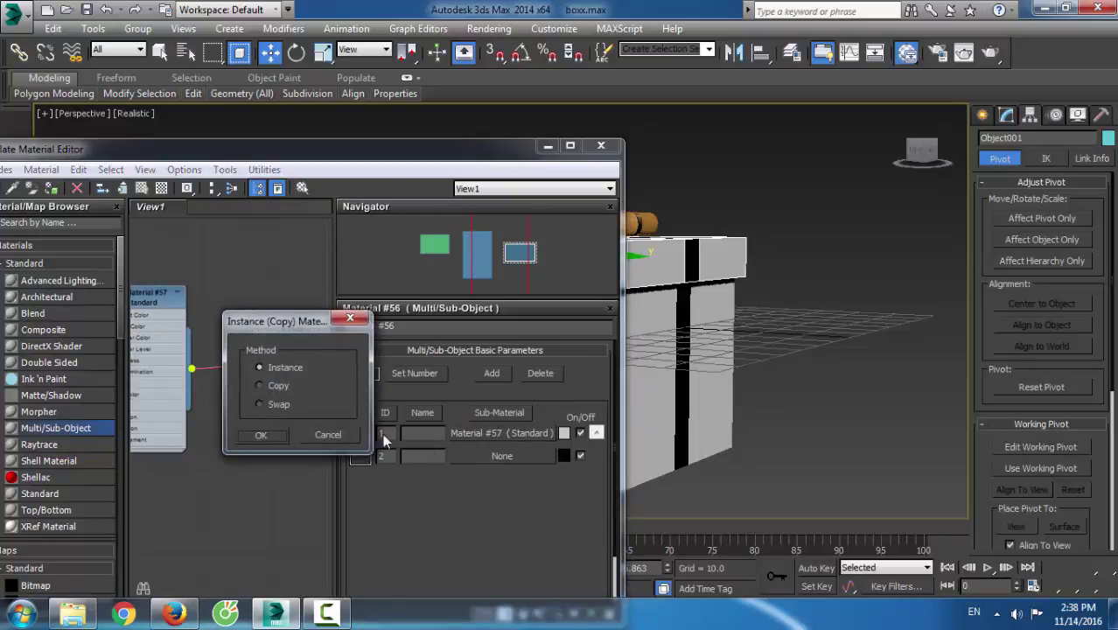
{"action": "left_click", "coordinate": [263, 386]}
{"action": "left_click", "coordinate": [259, 434]}
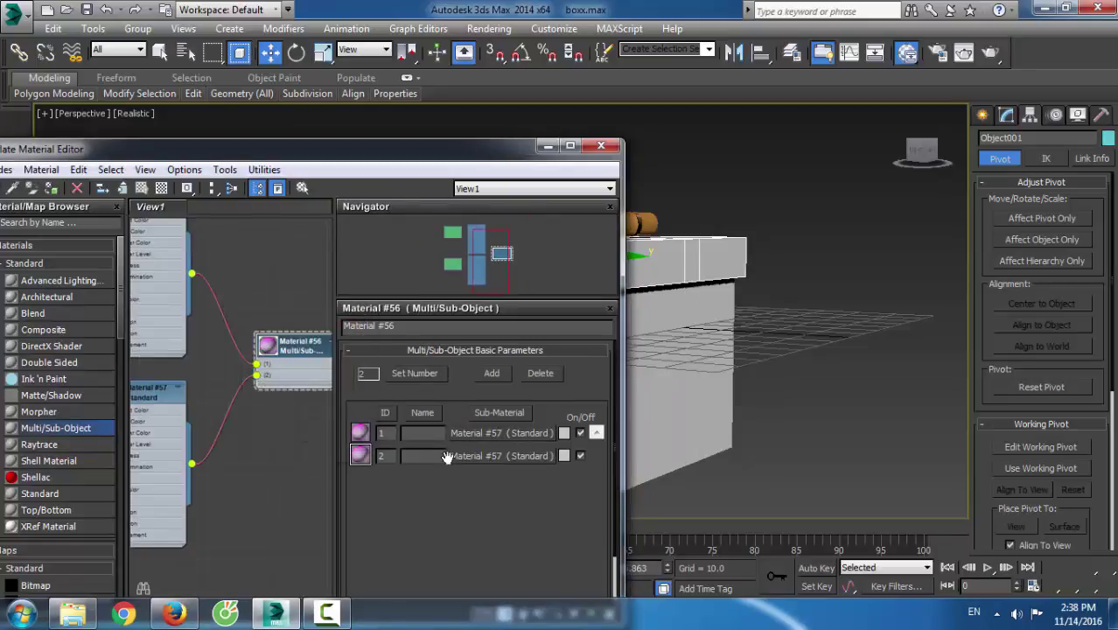
Set the second sub-material's specular level to 82, glossiness to 40 and opacity to 65, and close the material editor
{"action": "left_click", "coordinate": [459, 454]}
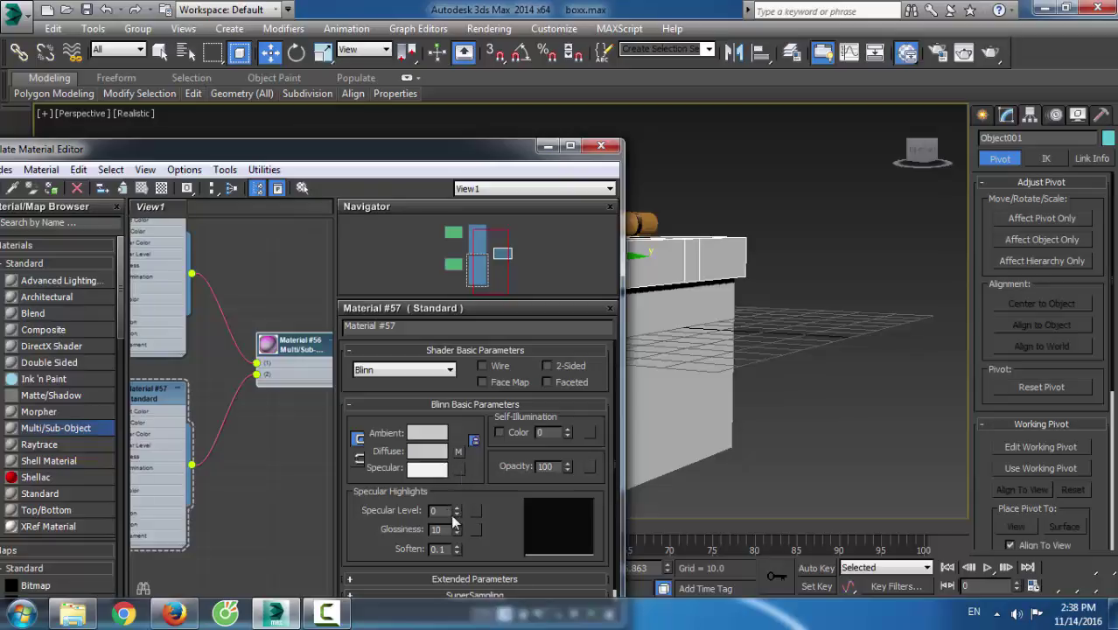
{"action": "left_click_drag", "start_coordinate": [456, 509], "coordinate": [463, 455]}
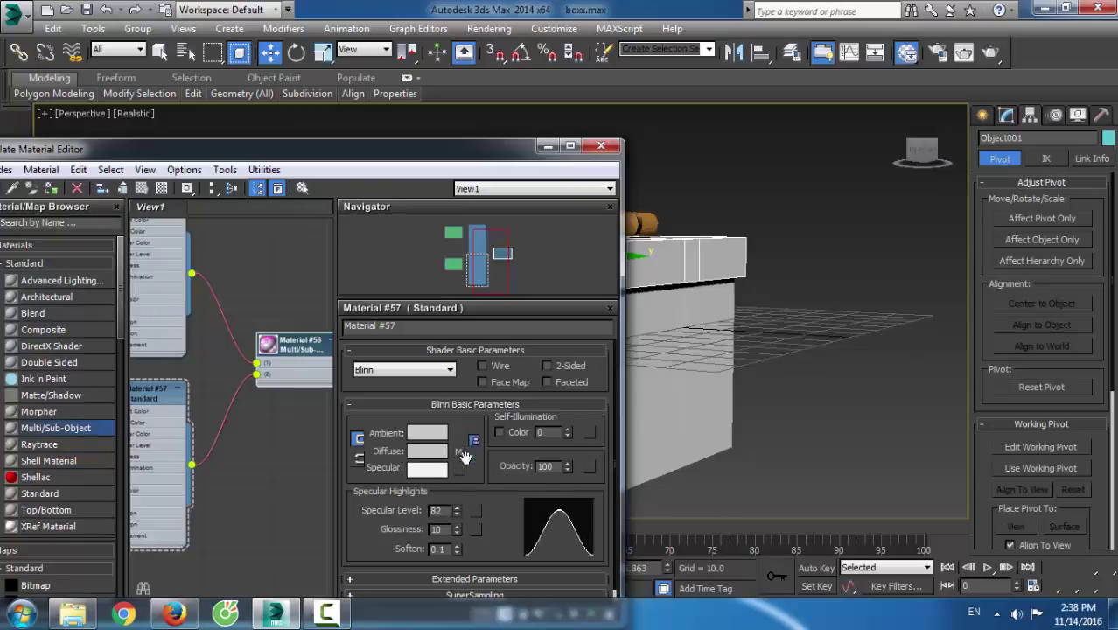
{"action": "left_click_drag", "start_coordinate": [455, 529], "coordinate": [459, 505]}
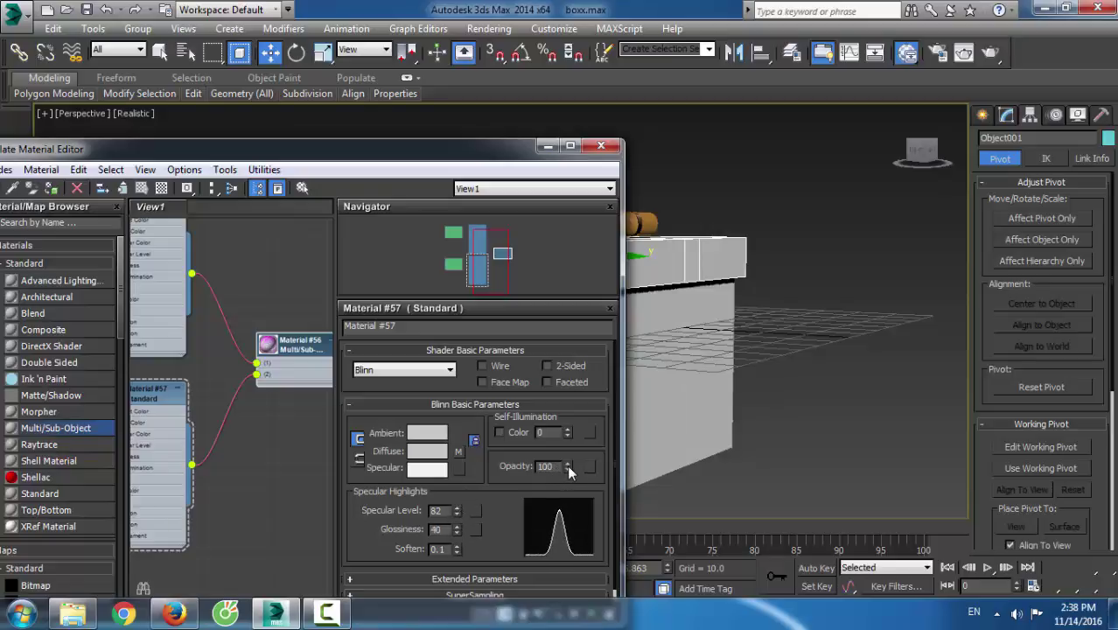
{"action": "left_click_drag", "start_coordinate": [567, 466], "coordinate": [575, 496]}
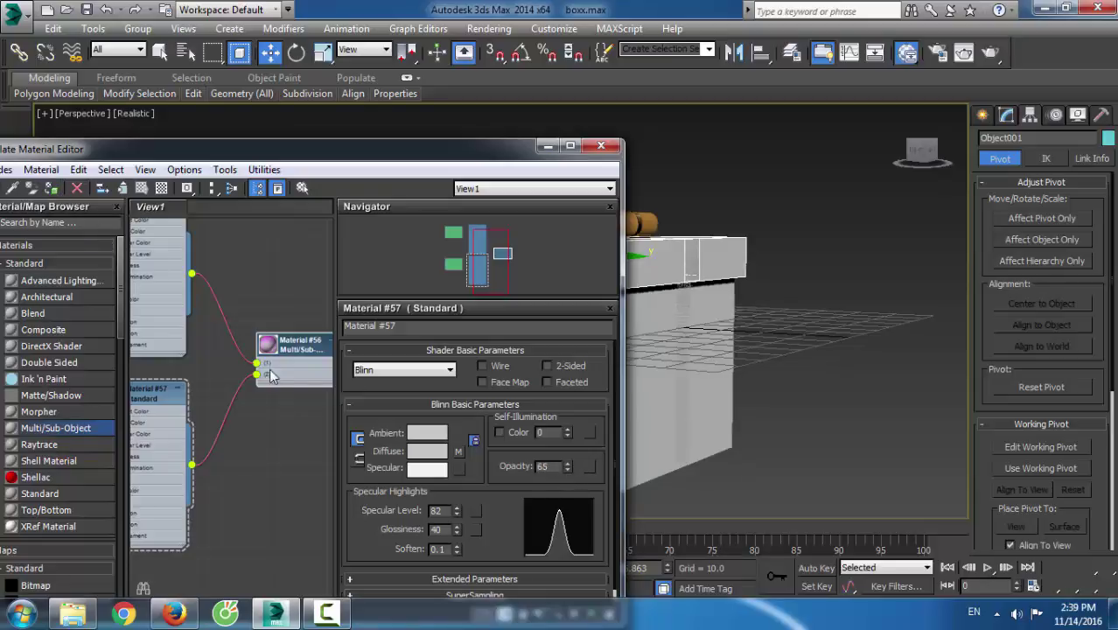
{"action": "left_click", "coordinate": [601, 147]}
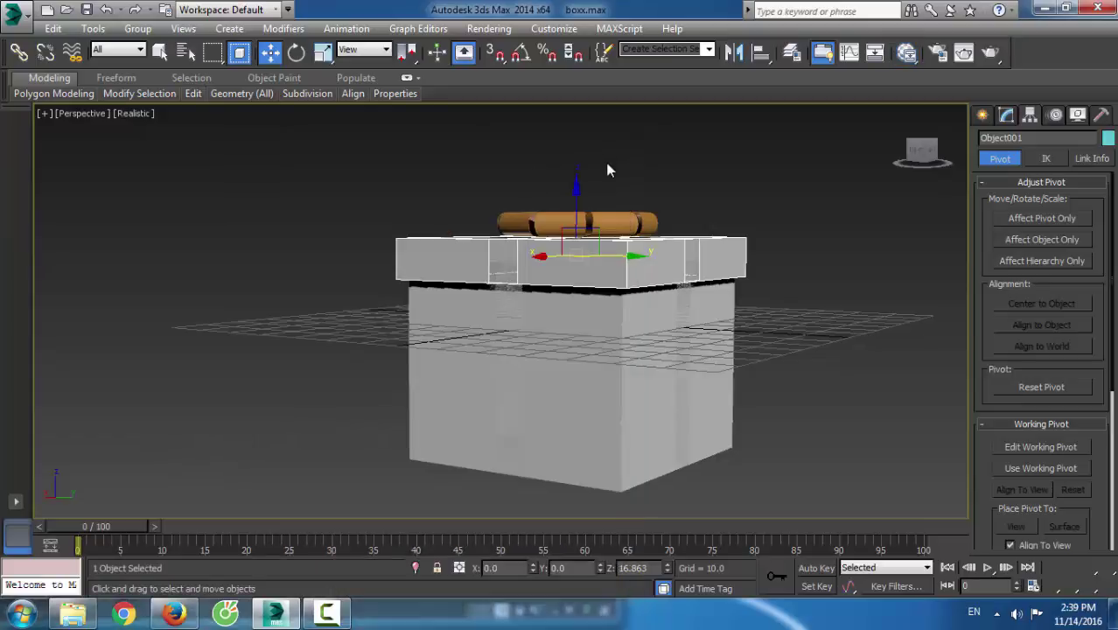
Add a UVW Map modifier to the box lid
{"action": "left_click", "coordinate": [1005, 115]}
{"action": "left_click", "coordinate": [1005, 162]}
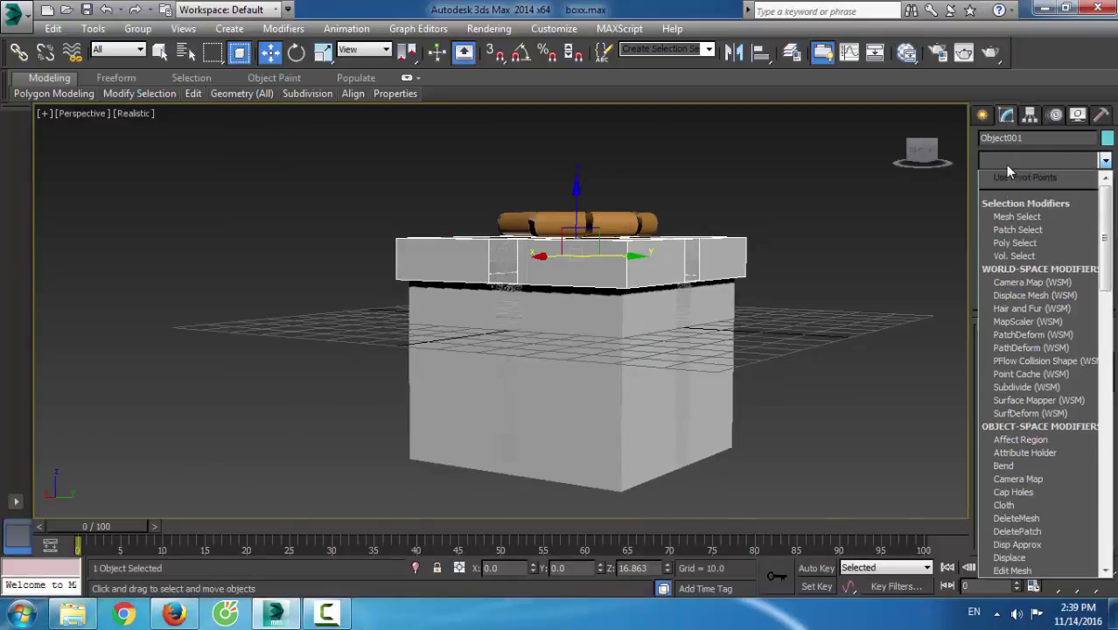
{"action": "key", "text": "u"}
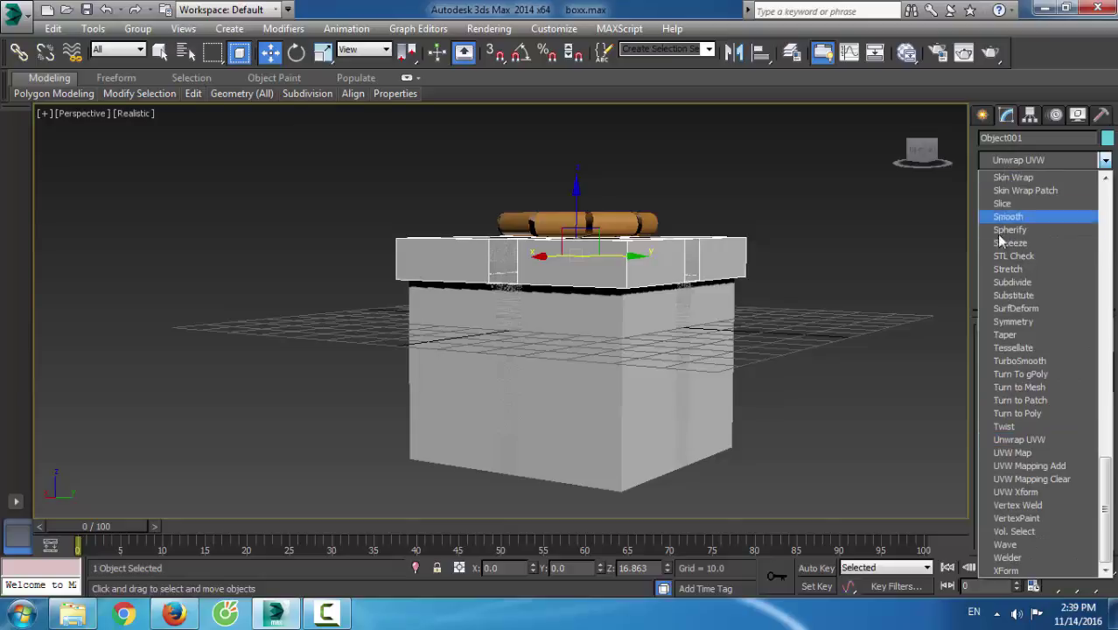
{"action": "left_click", "coordinate": [1023, 456]}
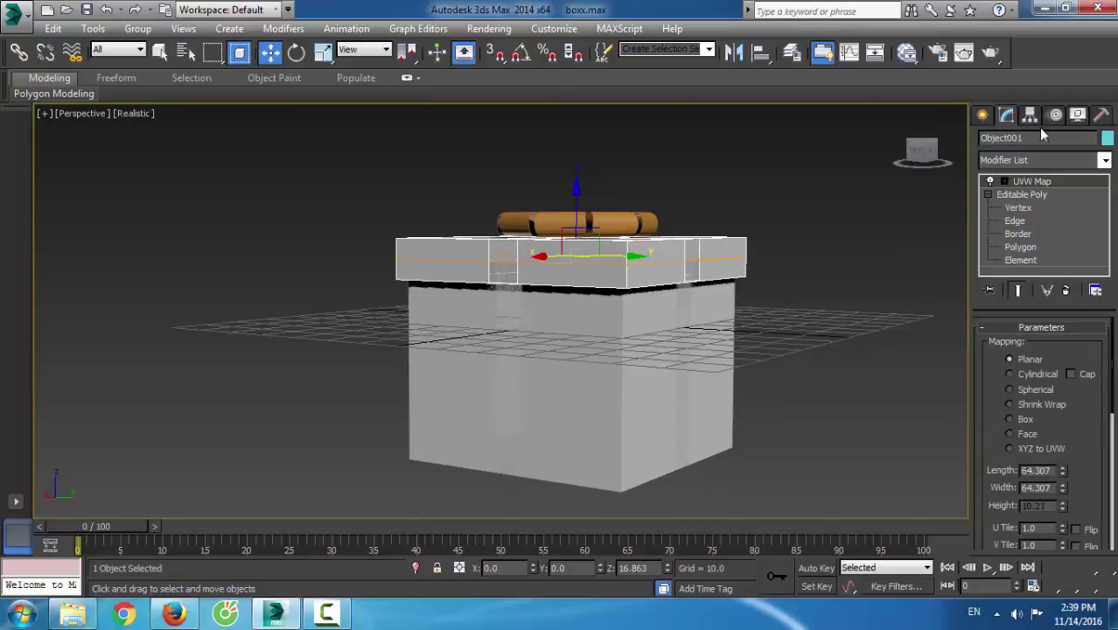
Render the perspective view to check the box materials, and close the render windows
{"action": "left_click", "coordinate": [941, 57]}
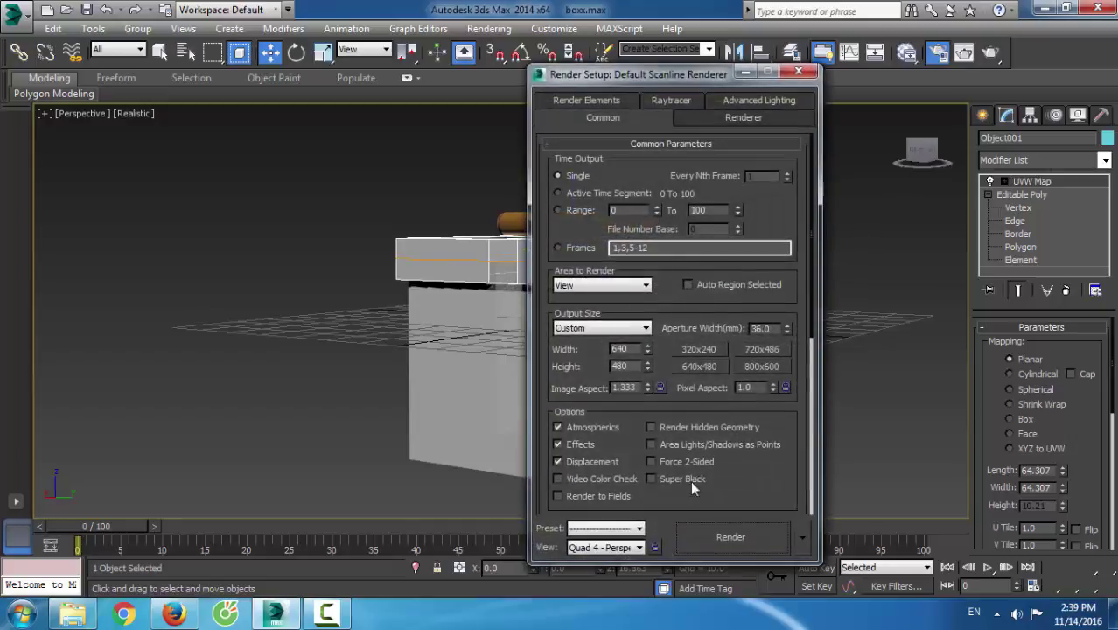
{"action": "left_click", "coordinate": [711, 536]}
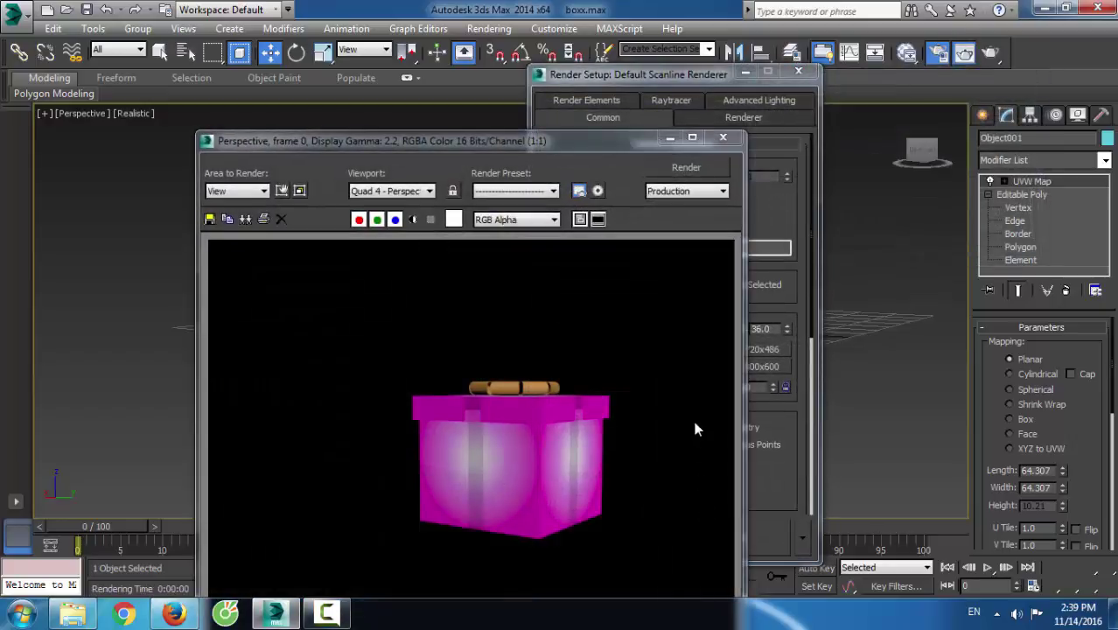
{"action": "left_click", "coordinate": [722, 138]}
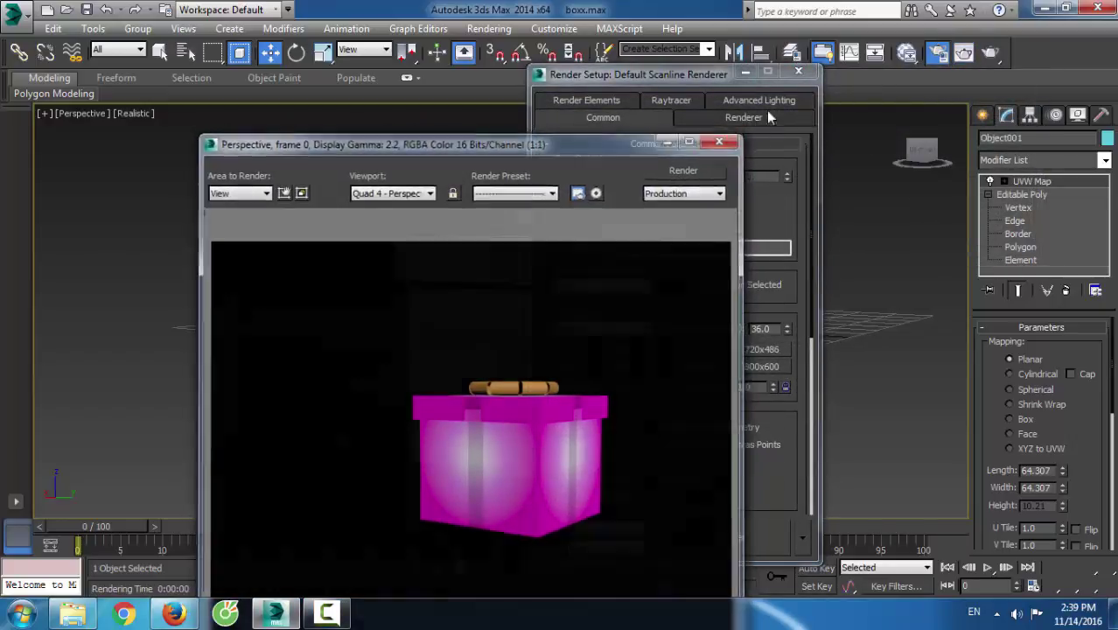
{"action": "left_click", "coordinate": [797, 71]}
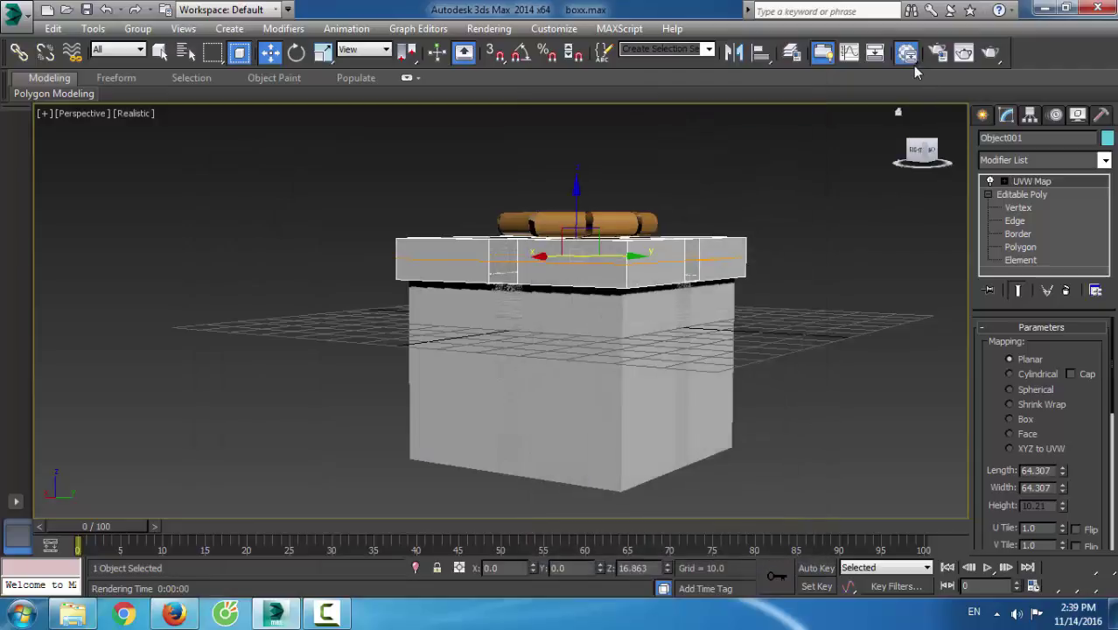
Change the gradient type of the first sub-material's diffuse map to Linear
{"action": "left_click", "coordinate": [908, 56]}
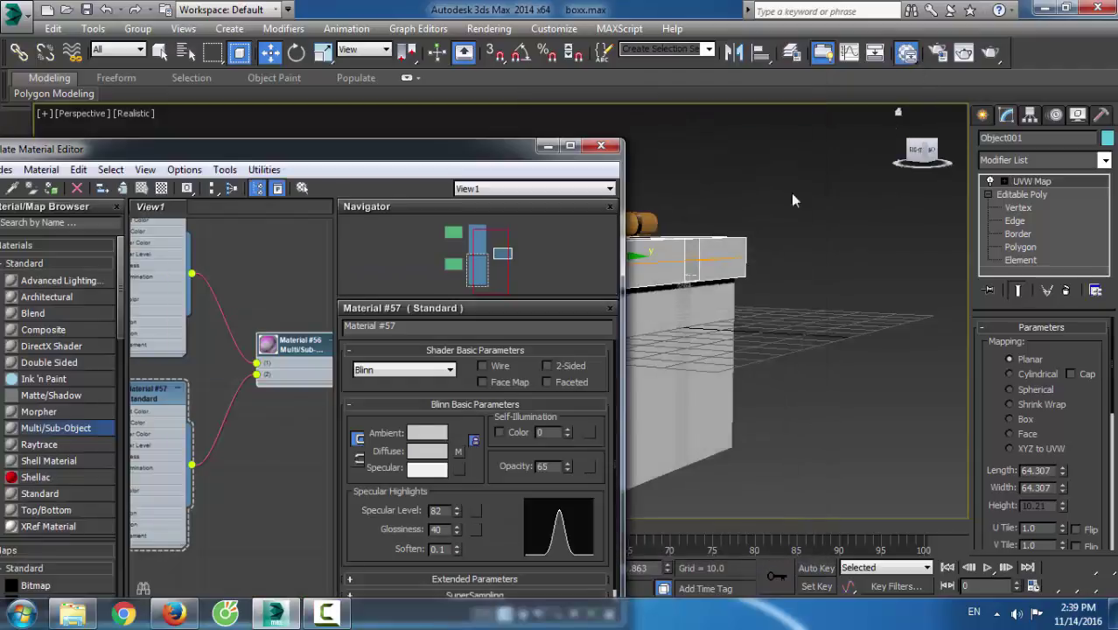
{"action": "left_click", "coordinate": [291, 378]}
{"action": "left_click", "coordinate": [524, 431]}
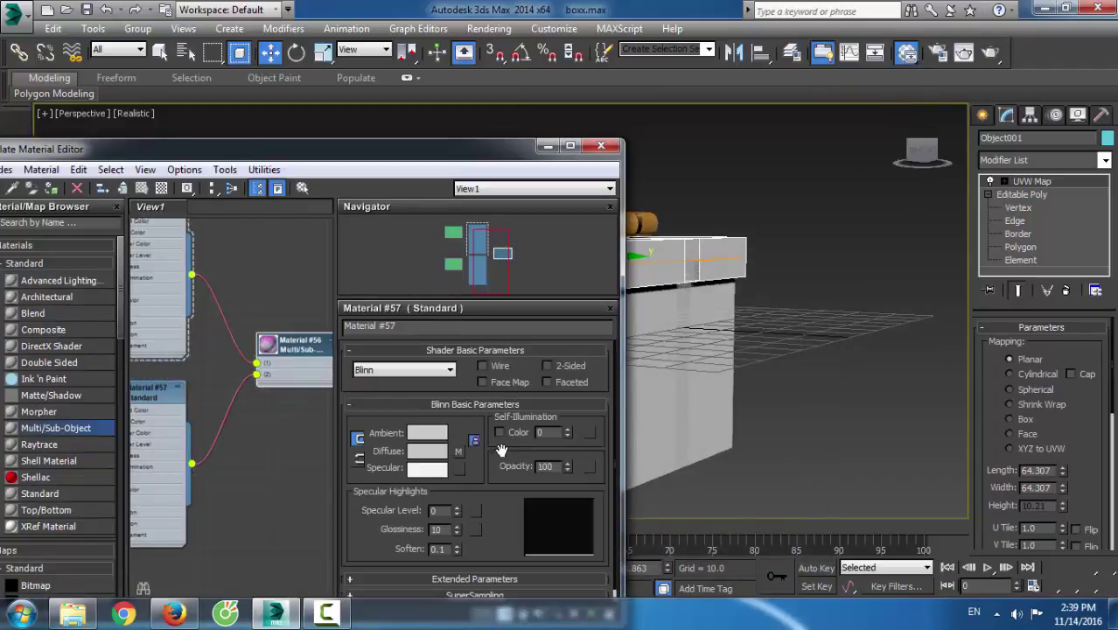
{"action": "scroll", "coordinate": [477, 520], "scroll_direction": "down", "scroll_amount": 1}
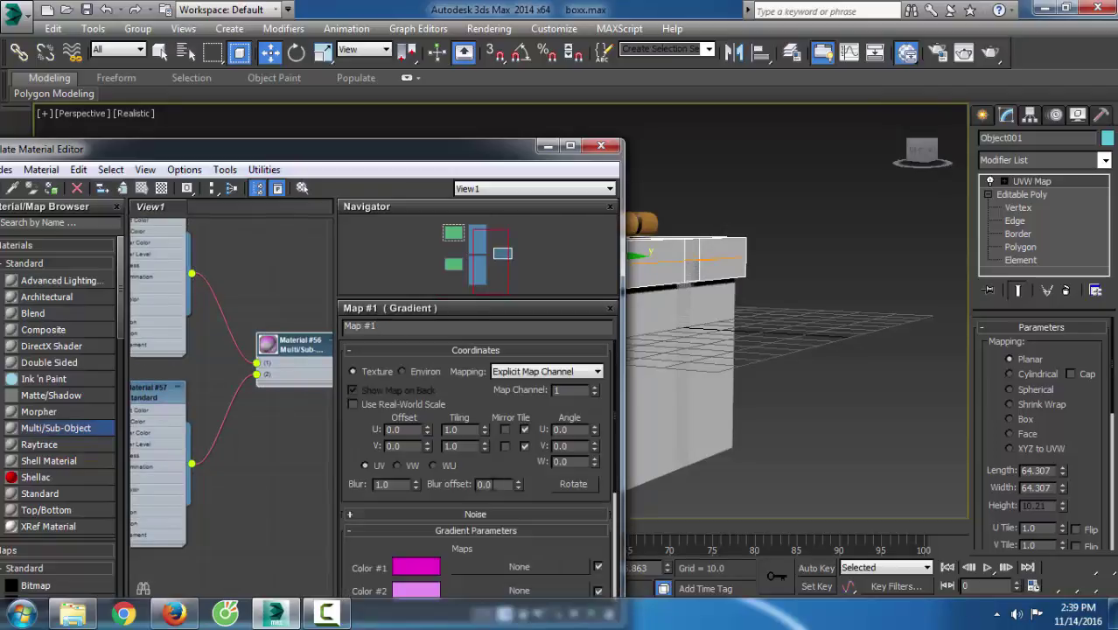
{"action": "scroll", "coordinate": [508, 462], "scroll_direction": "down", "scroll_amount": 5}
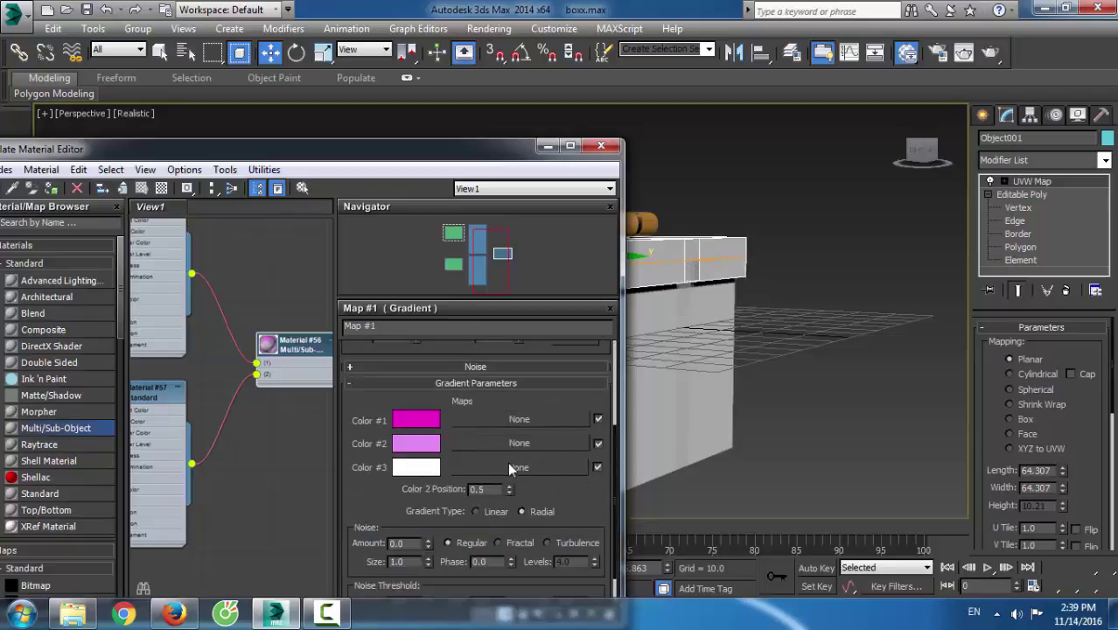
{"action": "left_click", "coordinate": [495, 483]}
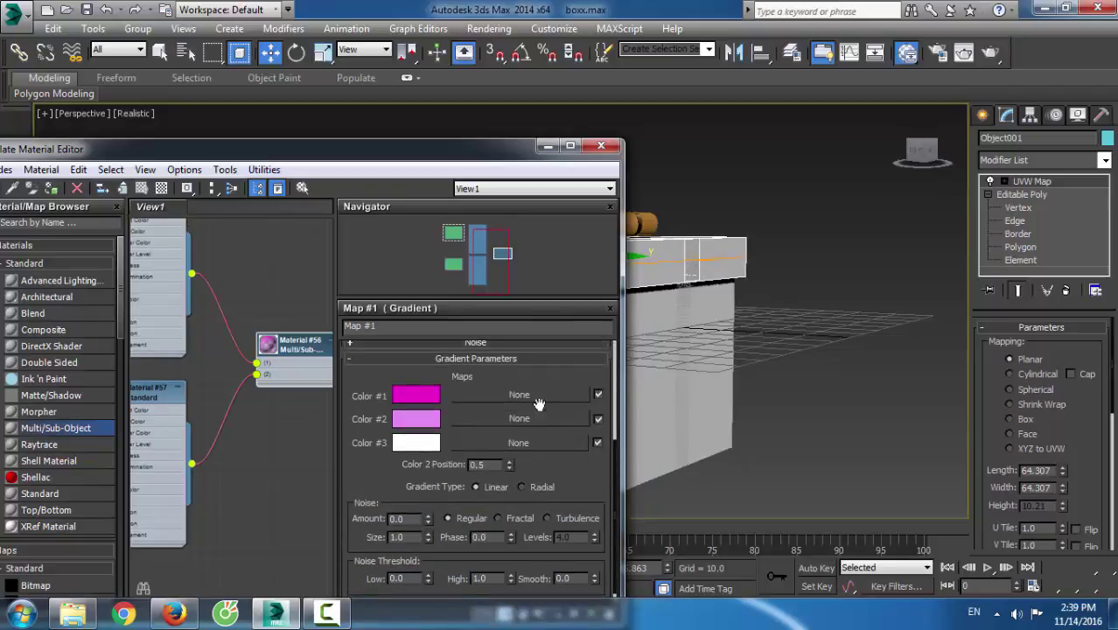
Change the gradient type of the second sub-material's diffuse map to Linear and close the material editor
{"action": "double_click", "coordinate": [282, 382]}
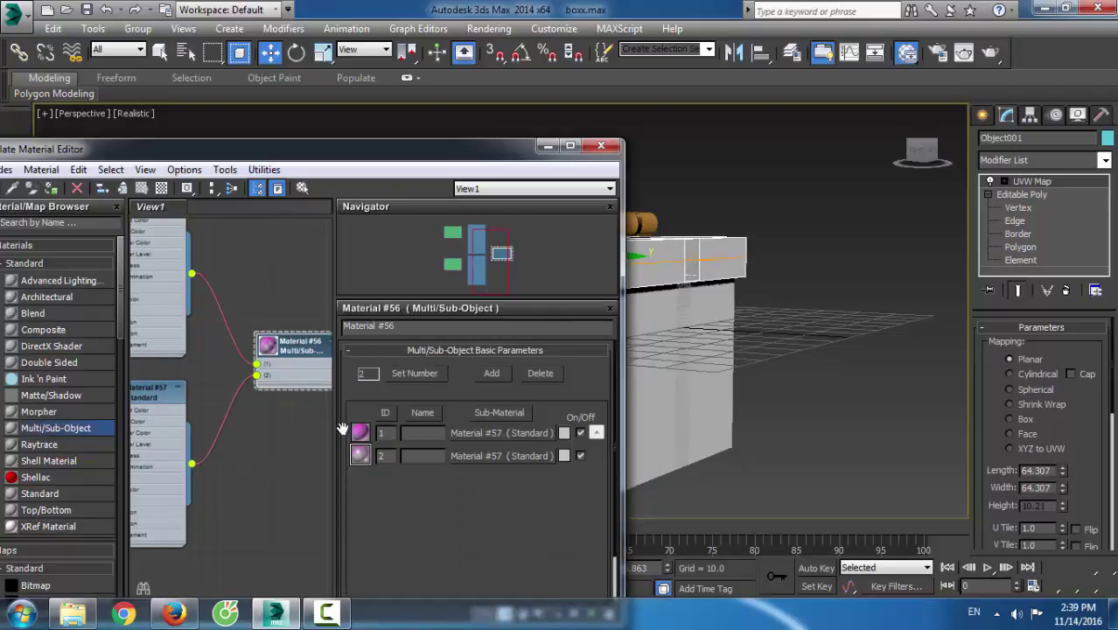
{"action": "left_click", "coordinate": [488, 457]}
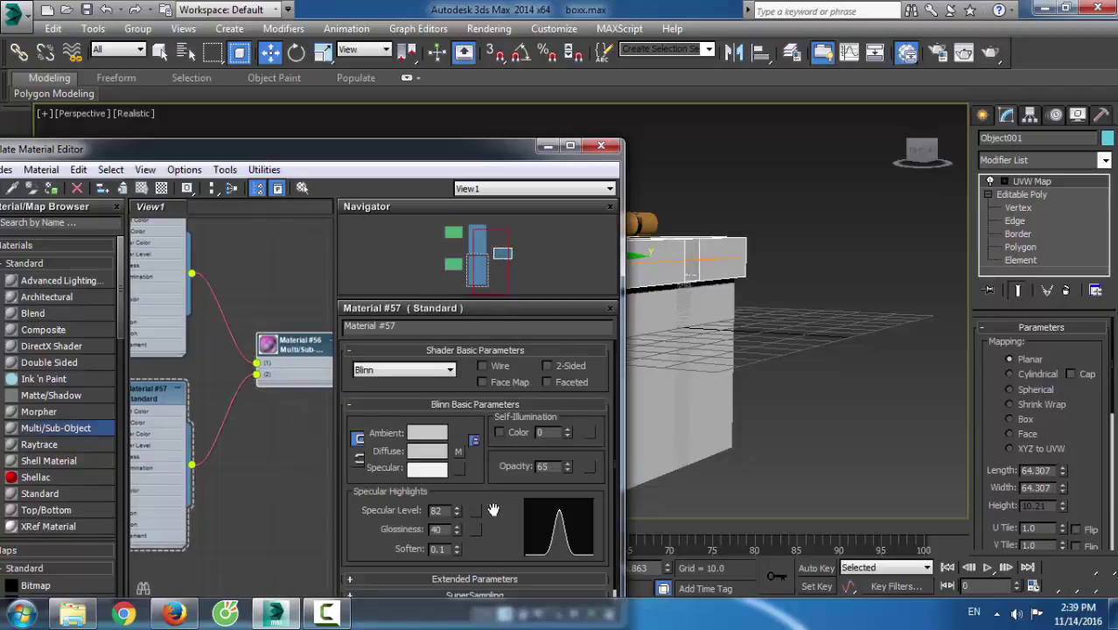
{"action": "scroll", "coordinate": [476, 440], "scroll_direction": "down", "scroll_amount": 1}
{"action": "left_click", "coordinate": [458, 434]}
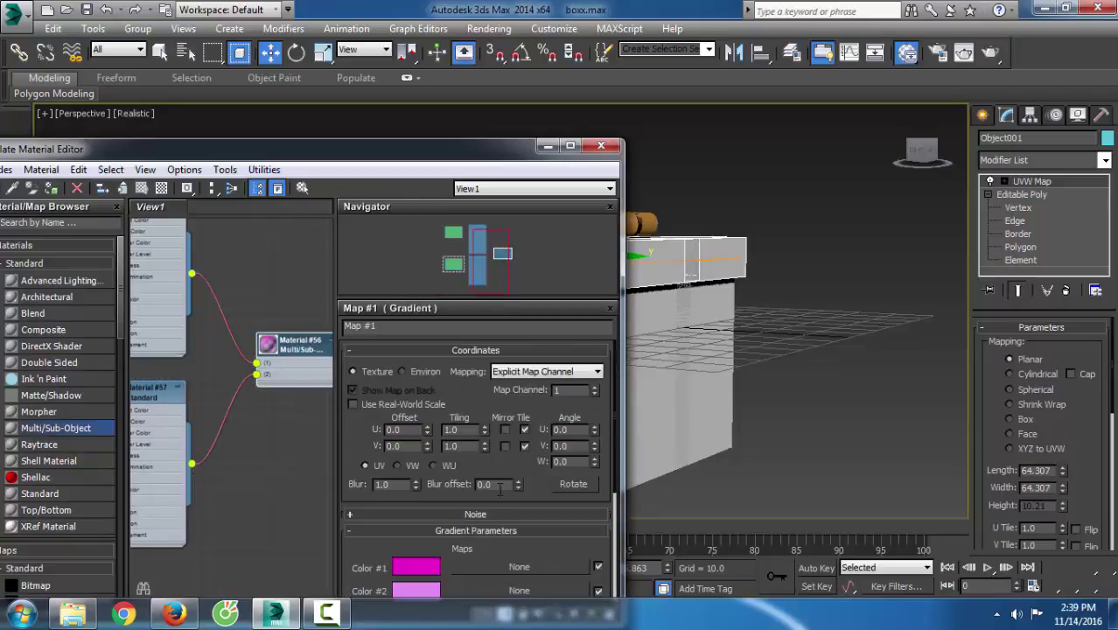
{"action": "scroll", "coordinate": [527, 505], "scroll_direction": "down", "scroll_amount": 5}
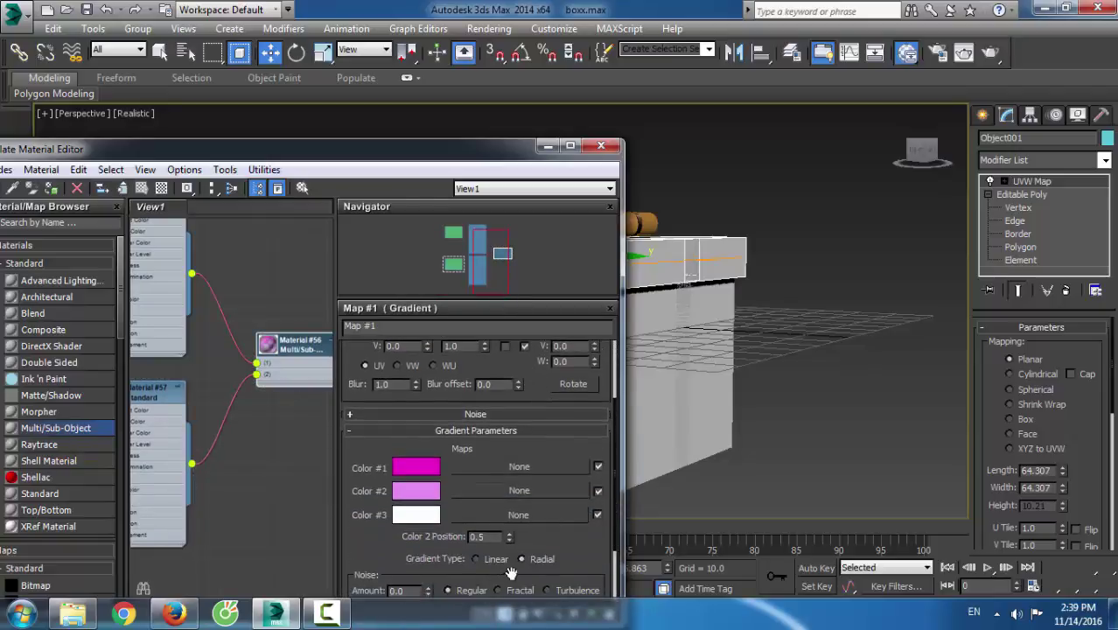
{"action": "left_click", "coordinate": [501, 559]}
{"action": "left_click", "coordinate": [601, 145]}
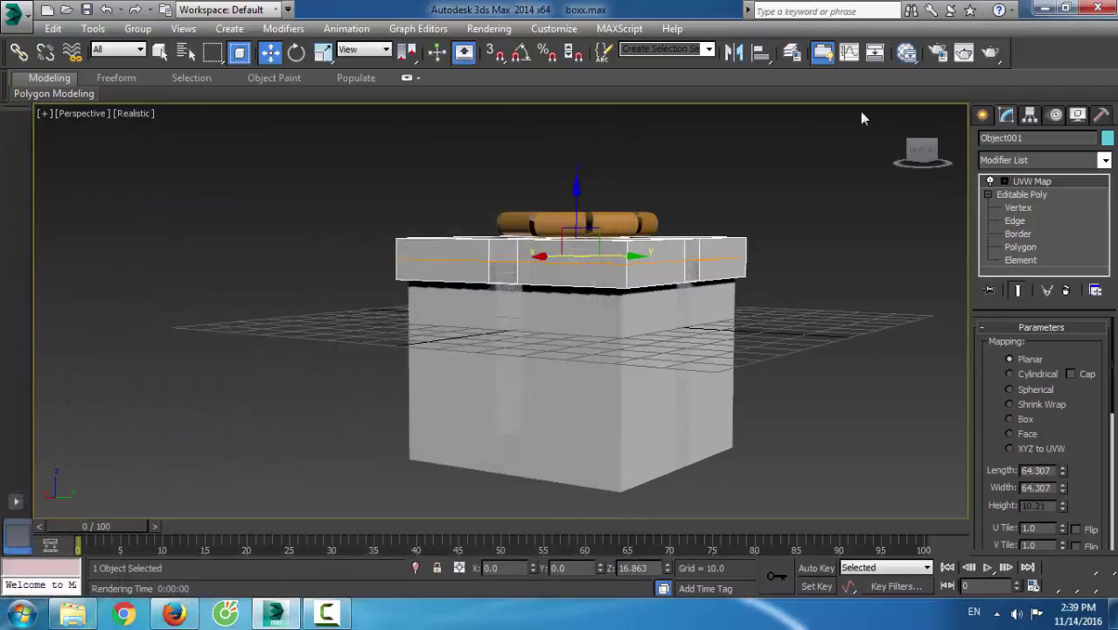
Render the perspective view of the gift box at eye level and again from a raised angle
{"action": "left_click", "coordinate": [934, 53]}
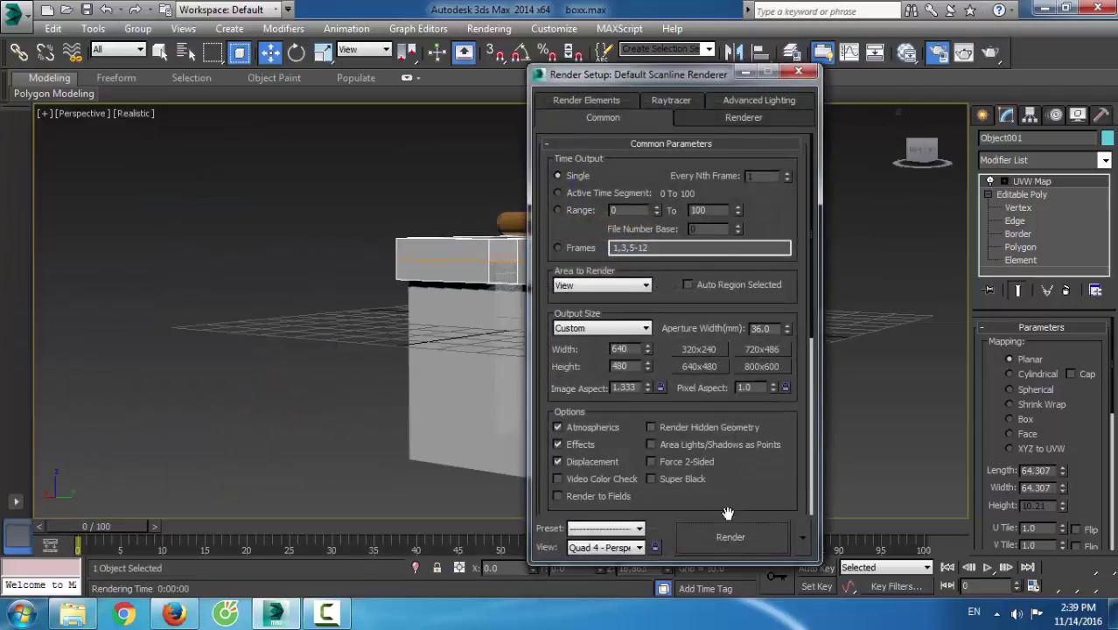
{"action": "left_click", "coordinate": [724, 542]}
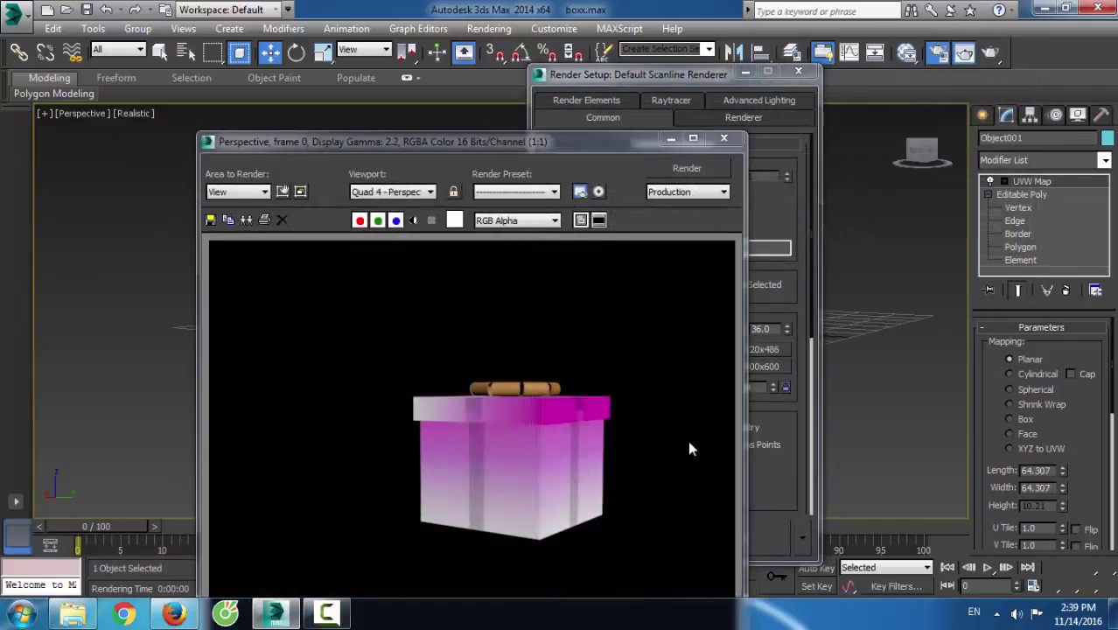
{"action": "left_click", "coordinate": [724, 138]}
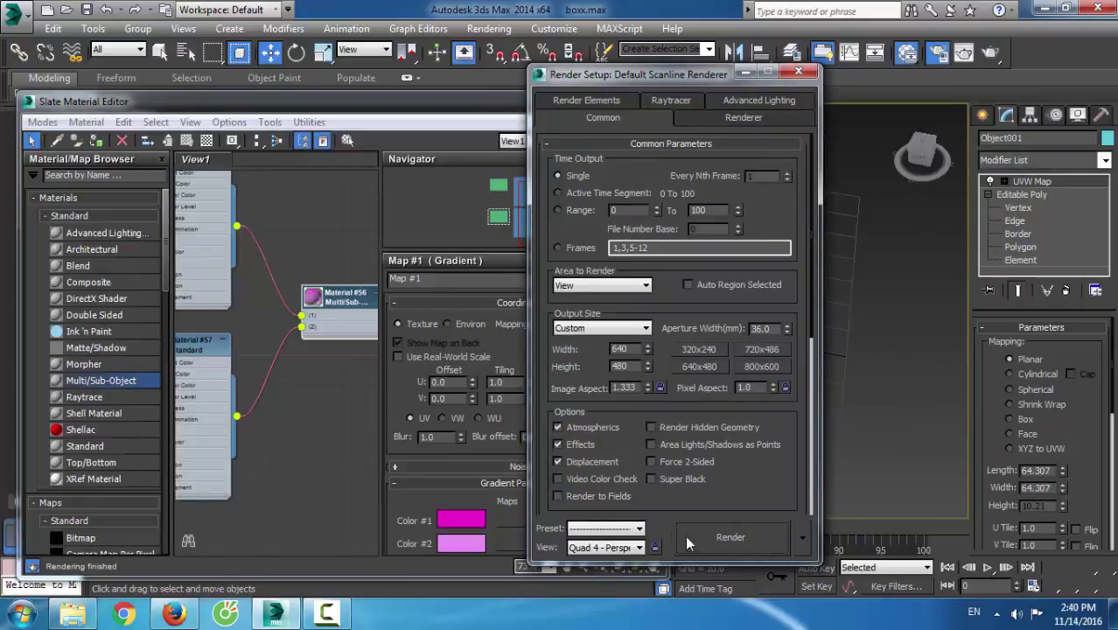
{"action": "left_click", "coordinate": [695, 541]}
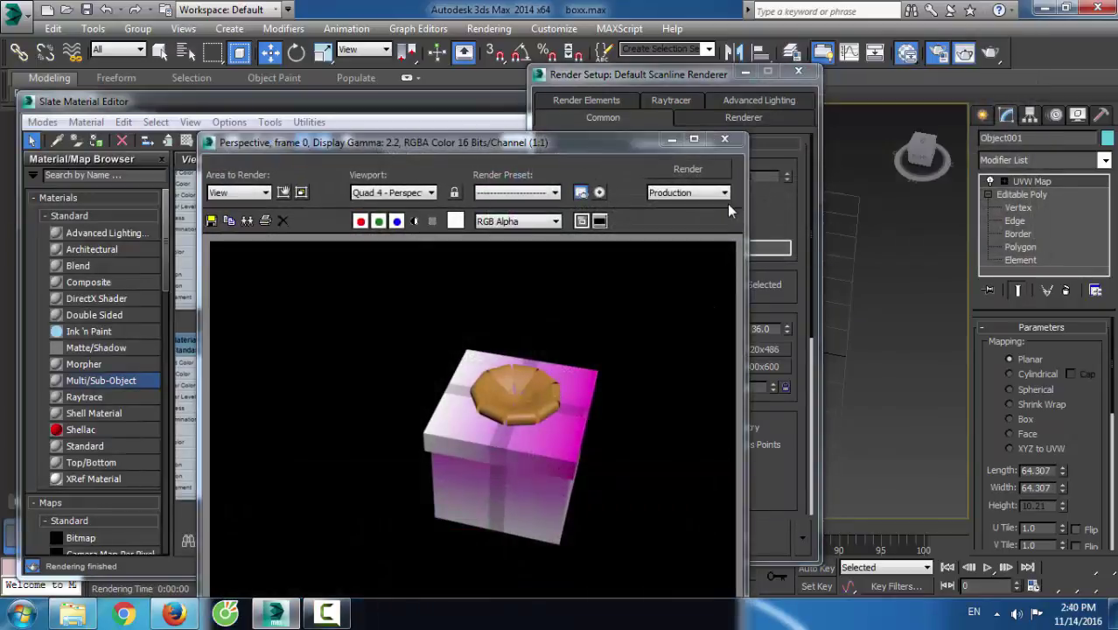
{"action": "left_click", "coordinate": [725, 139]}
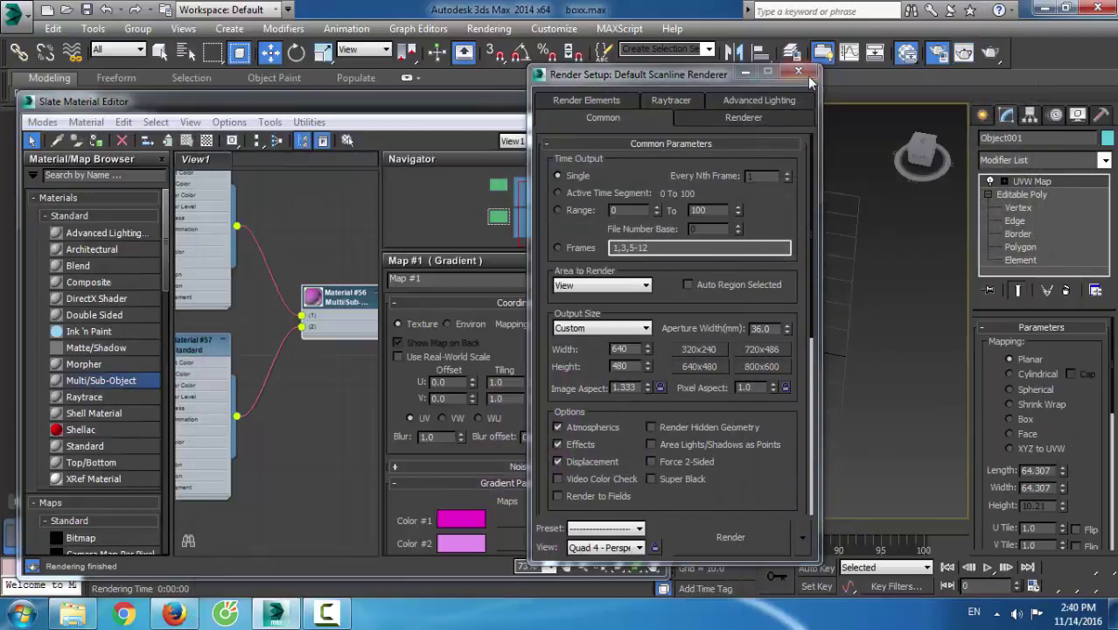
{"action": "left_click", "coordinate": [797, 73]}
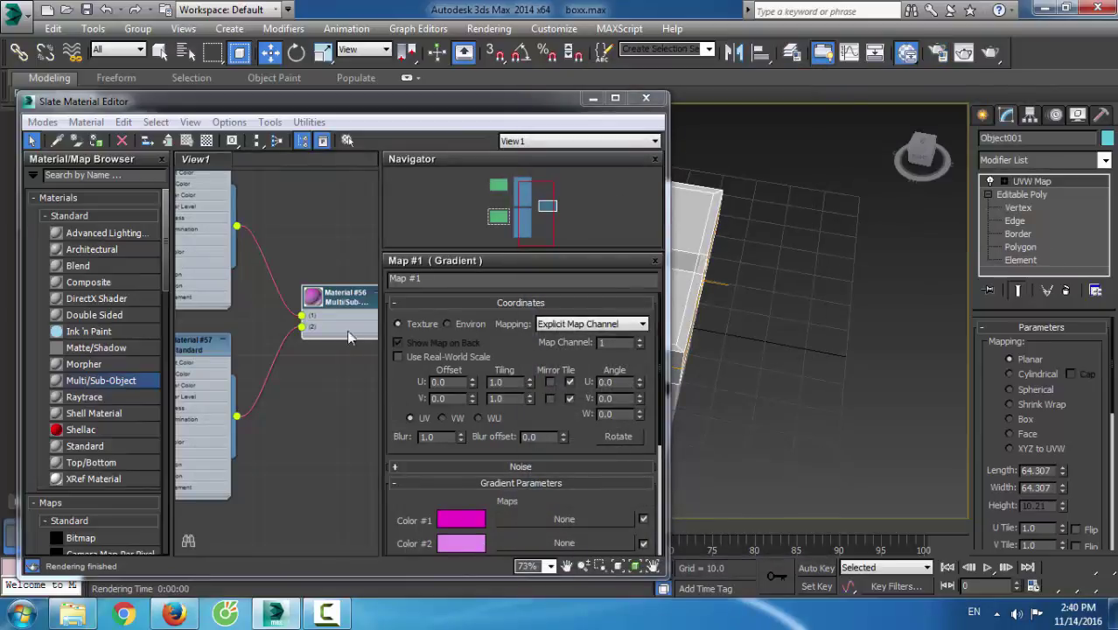
Set Color #1 of the first sub-material's diffuse gradient to yellow, RGB 249, 232, 0
{"action": "double_click", "coordinate": [347, 330]}
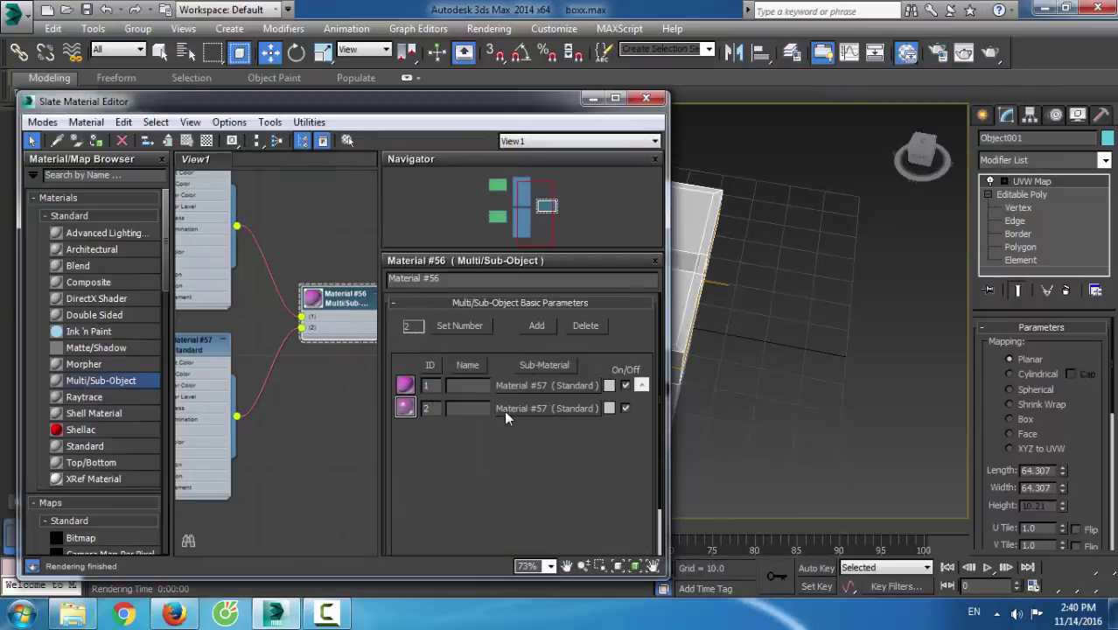
{"action": "left_click", "coordinate": [515, 385]}
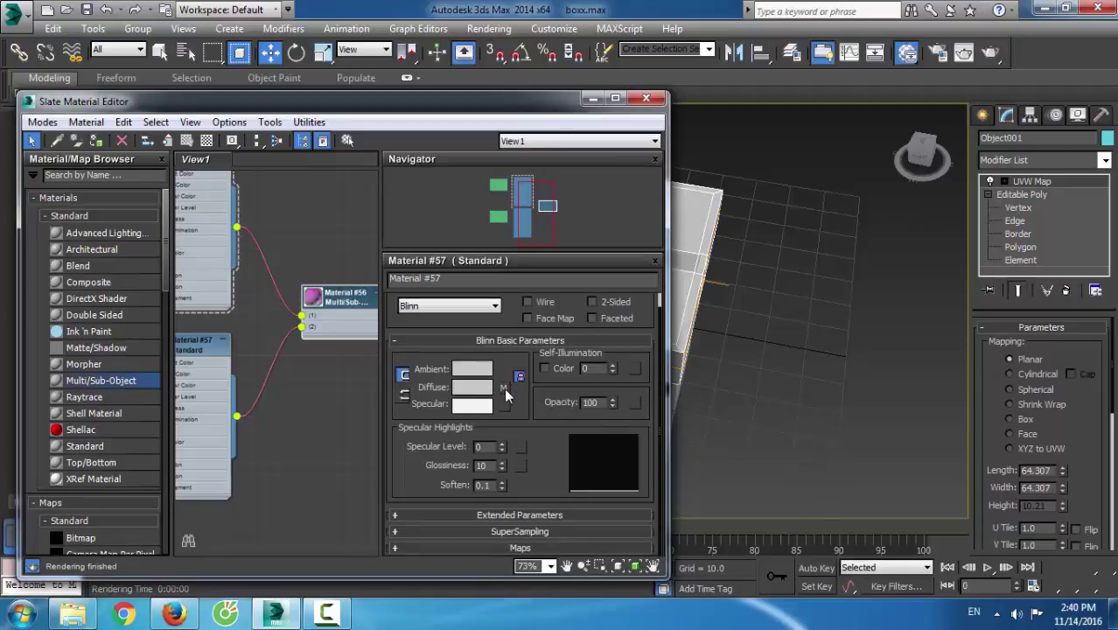
{"action": "left_click", "coordinate": [504, 388]}
{"action": "left_click", "coordinate": [463, 523]}
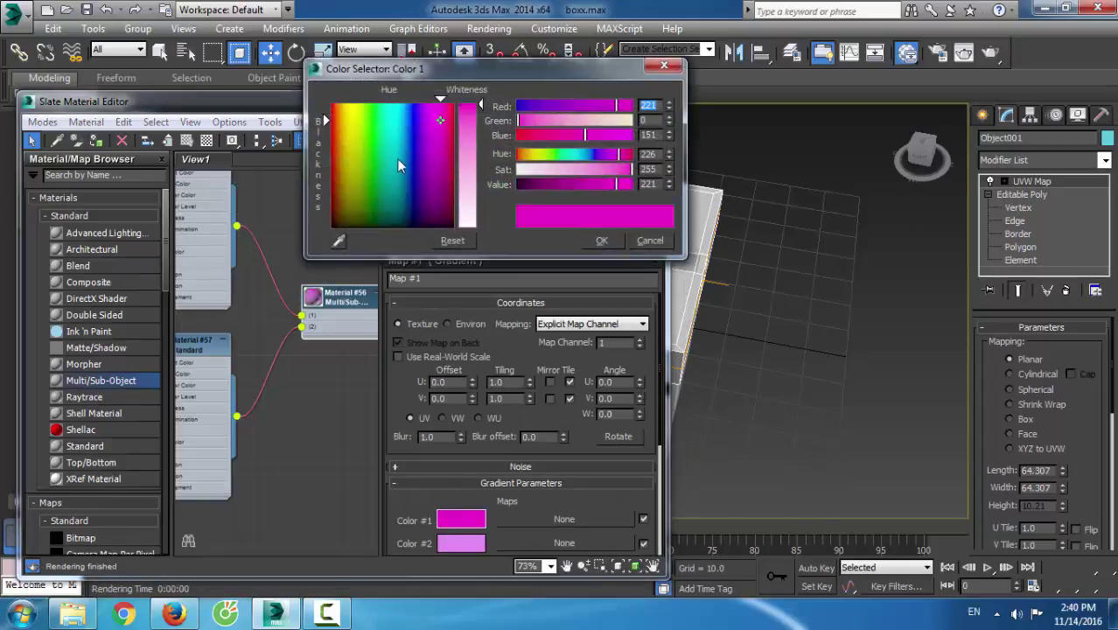
{"action": "left_click", "coordinate": [369, 115]}
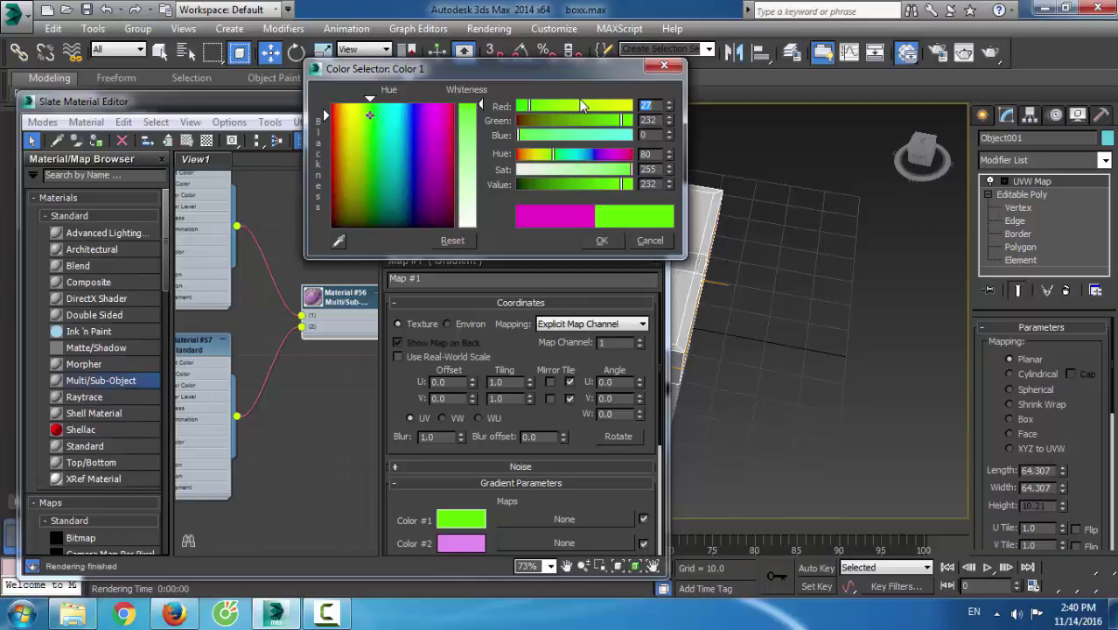
{"action": "left_click_drag", "start_coordinate": [584, 106], "coordinate": [629, 107]}
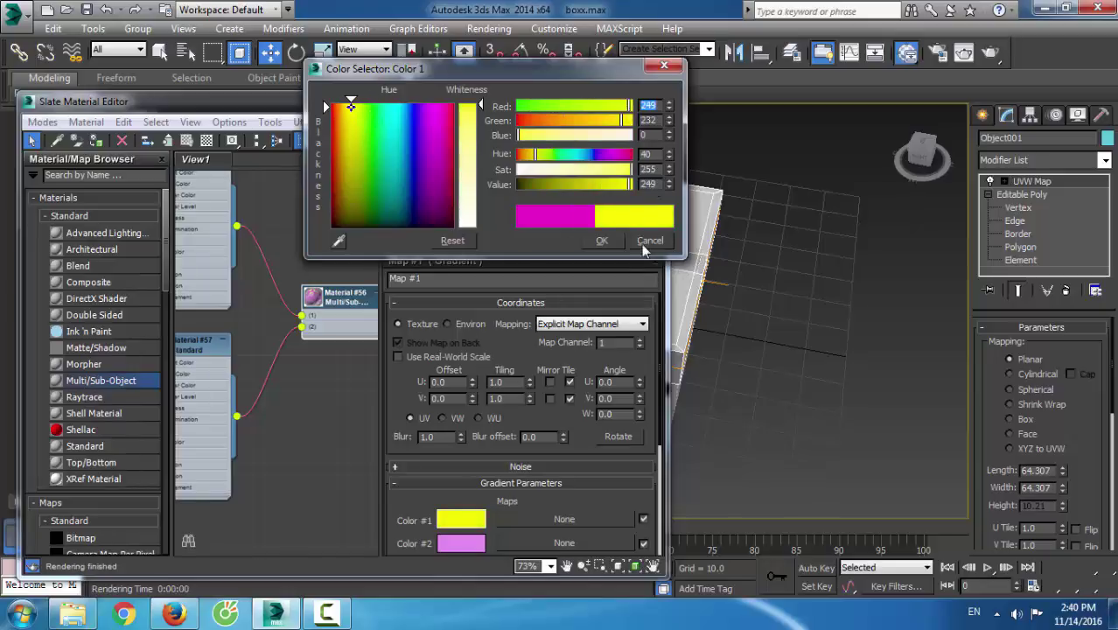
{"action": "left_click", "coordinate": [603, 241]}
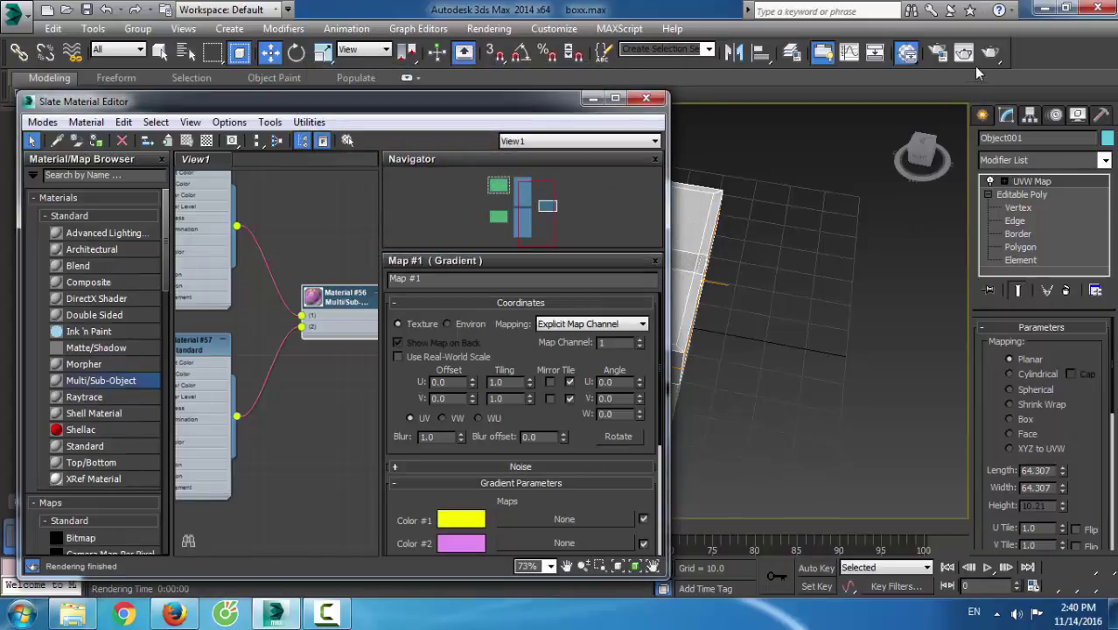
Render the perspective view to check the yellow gradient colour, and close the rendered image
{"action": "left_click", "coordinate": [936, 53]}
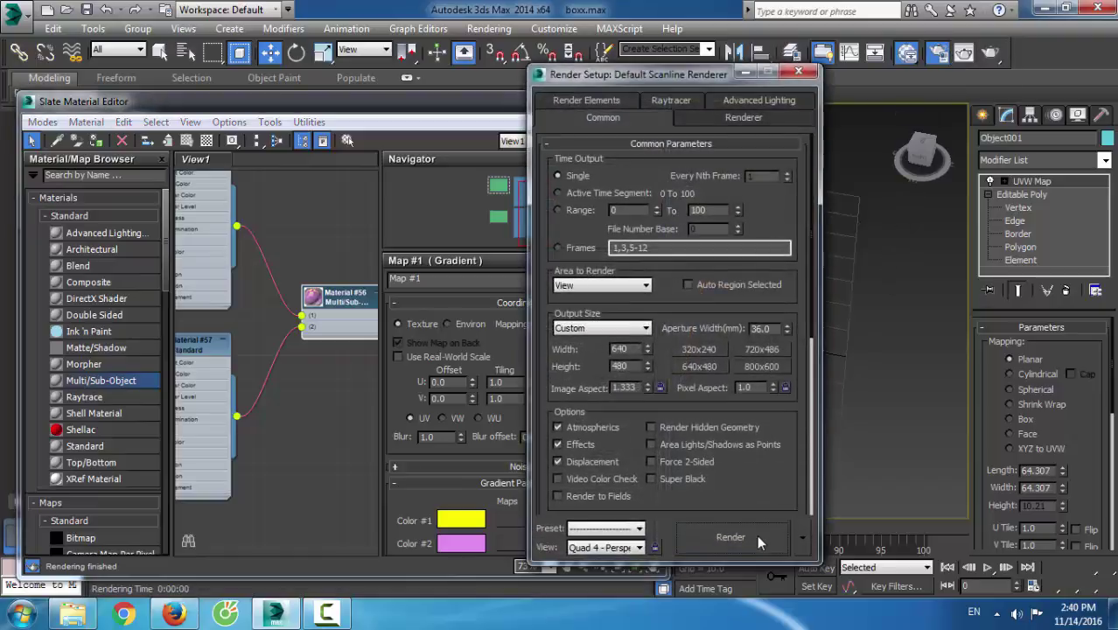
{"action": "left_click", "coordinate": [731, 536]}
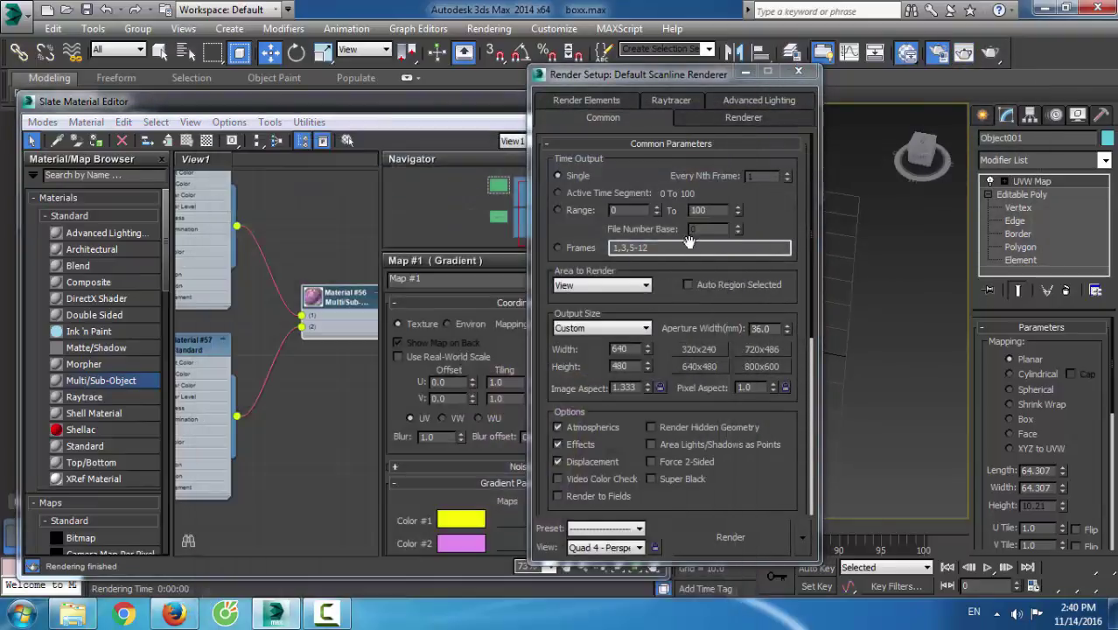
{"action": "left_click", "coordinate": [725, 141]}
Set Color #2 of the same gradient map to a pale yellow, RGB 225, 243, 170
{"action": "left_click", "coordinate": [471, 546]}
{"action": "left_click", "coordinate": [540, 155]}
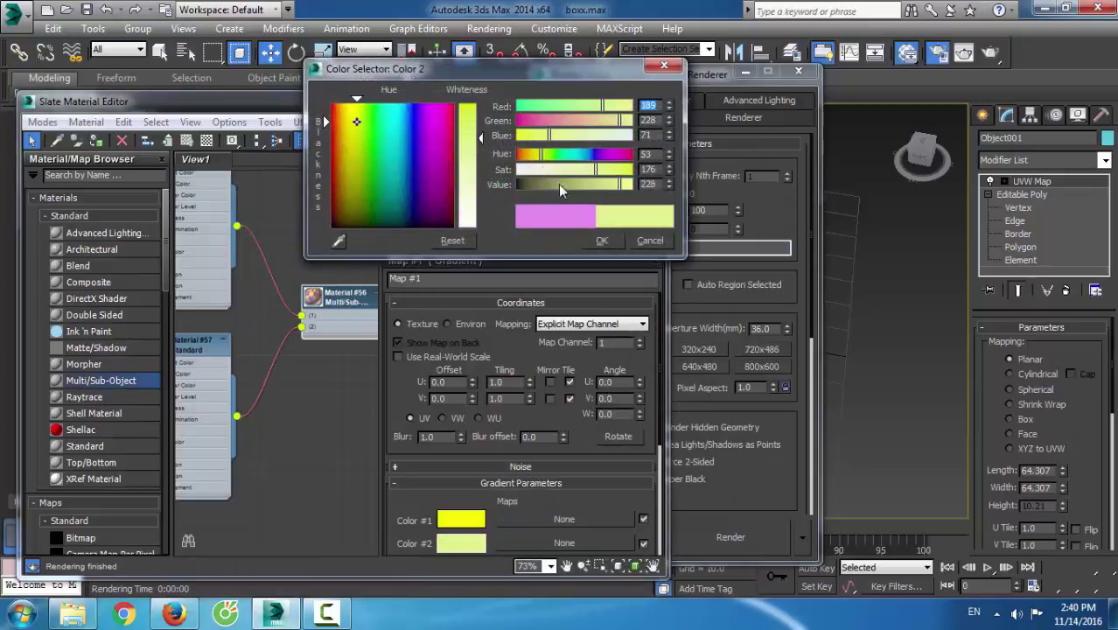
{"action": "left_click_drag", "start_coordinate": [472, 175], "coordinate": [472, 185]}
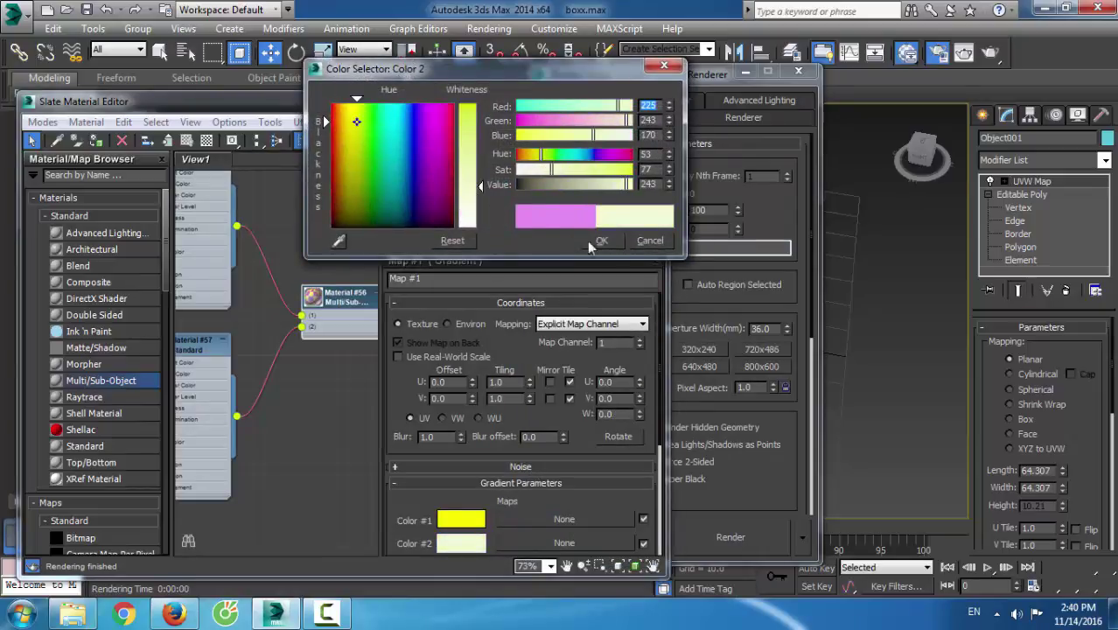
{"action": "left_click", "coordinate": [603, 241]}
Render the perspective view with both new gradient colours, and close the render windows
{"action": "left_click", "coordinate": [711, 531]}
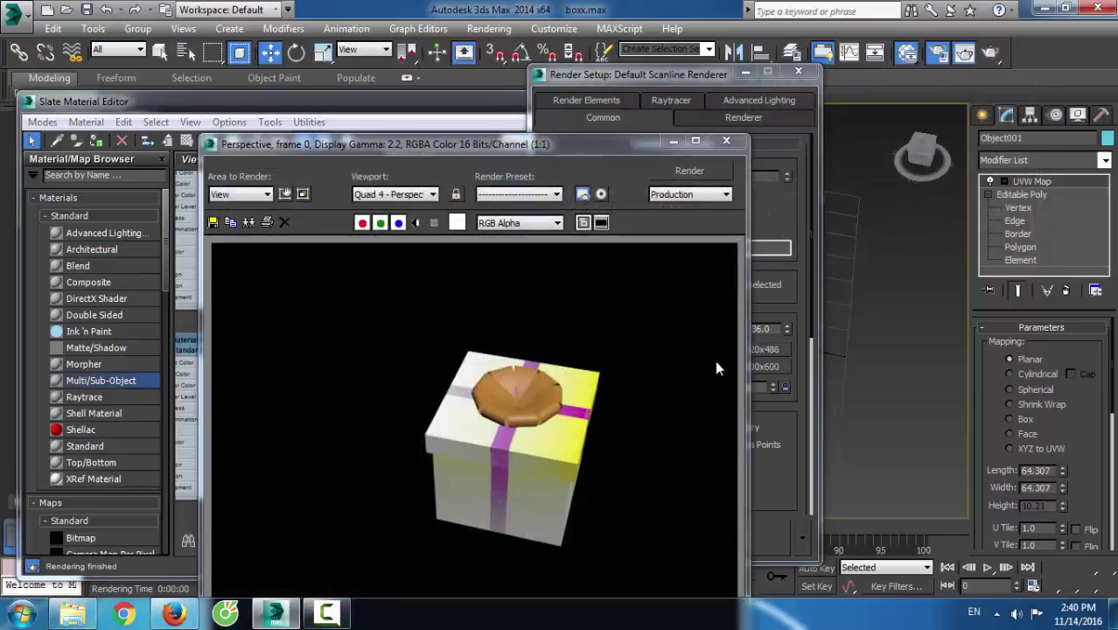
{"action": "left_click", "coordinate": [726, 142]}
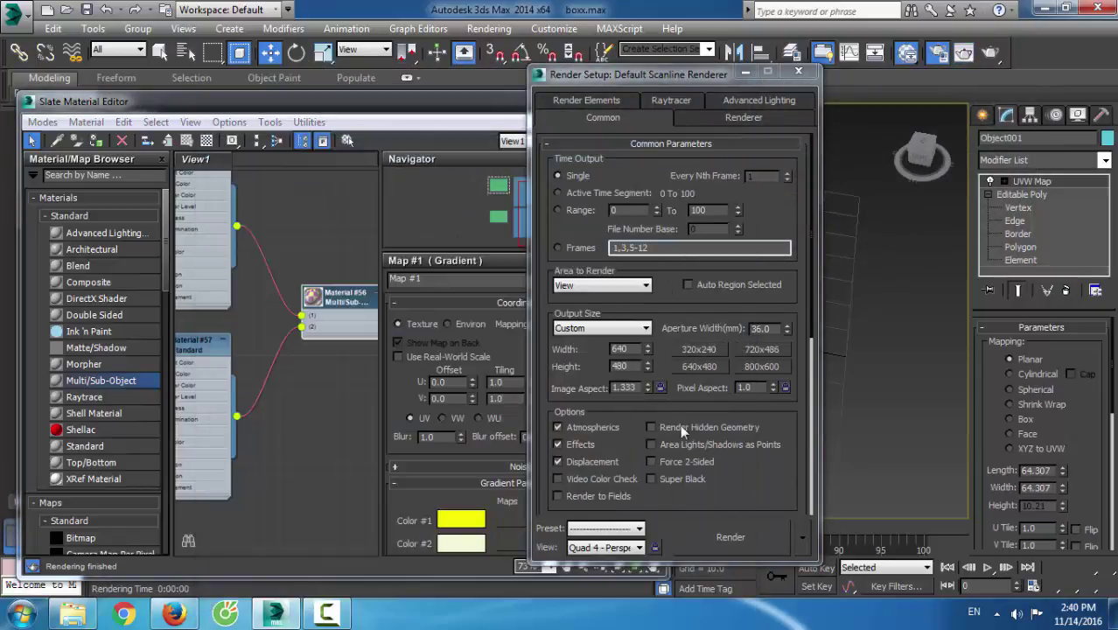
{"action": "left_click", "coordinate": [798, 71]}
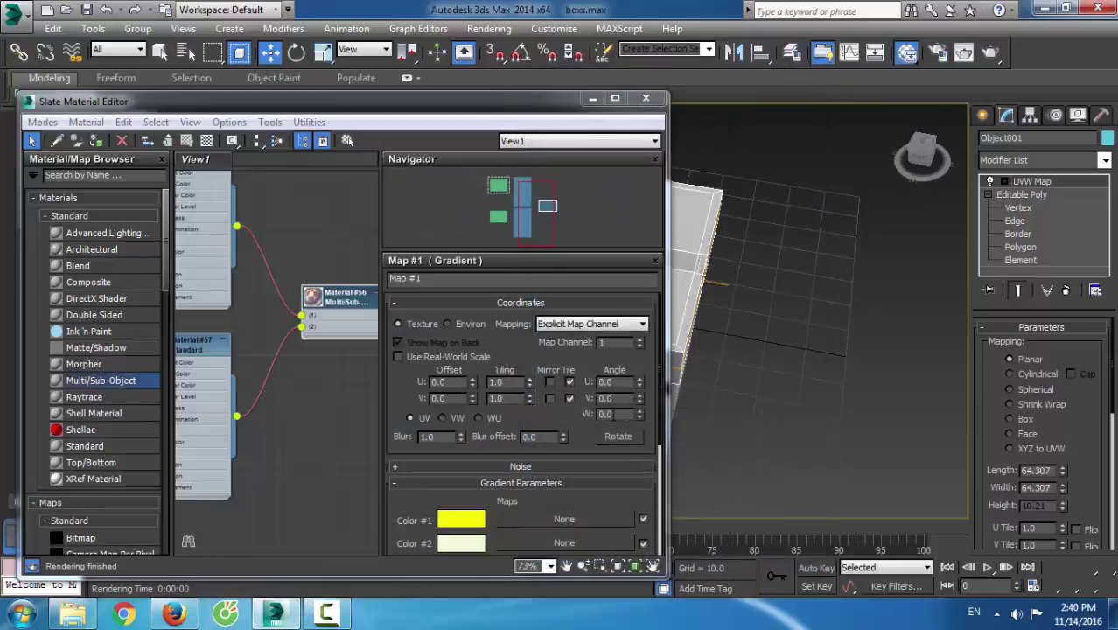
Set the U and V tiling of the first sub-material's gradient map to 6.0 and close the material editor
{"action": "left_click_drag", "start_coordinate": [586, 438], "coordinate": [603, 357]}
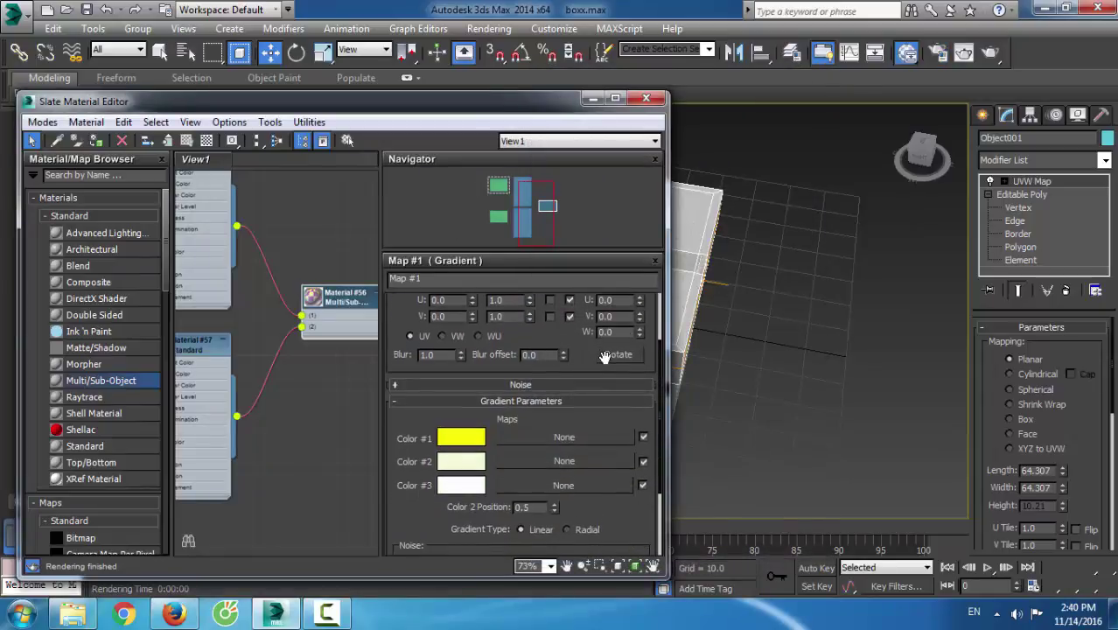
{"action": "scroll", "coordinate": [604, 357], "scroll_direction": "down", "scroll_amount": 1}
{"action": "scroll", "coordinate": [595, 431], "scroll_direction": "down", "scroll_amount": 1}
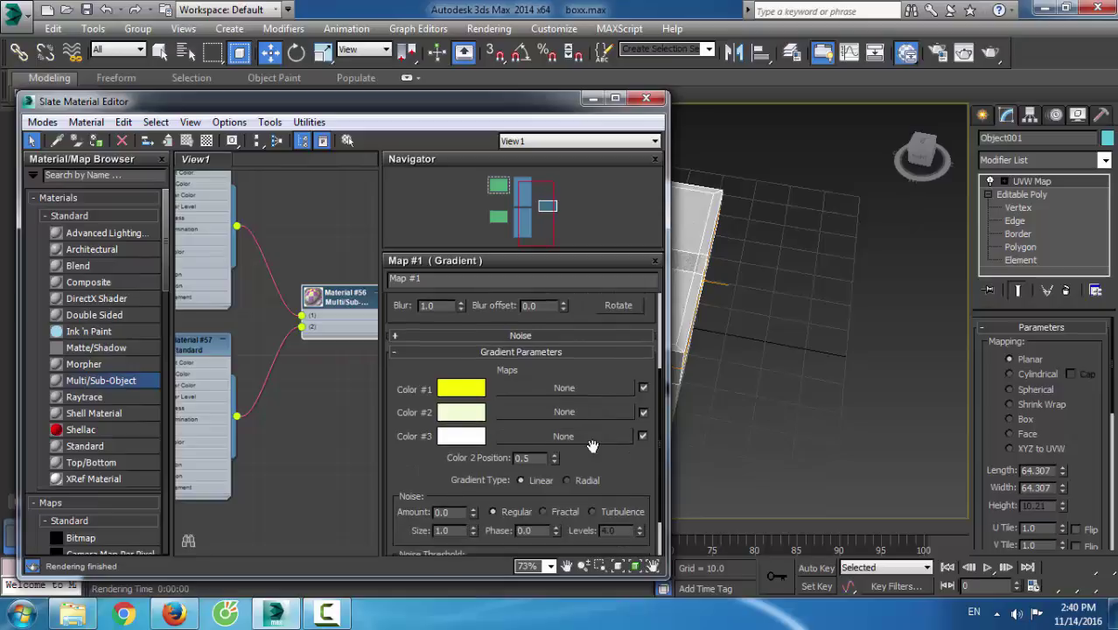
{"action": "scroll", "coordinate": [592, 446], "scroll_direction": "down", "scroll_amount": 2}
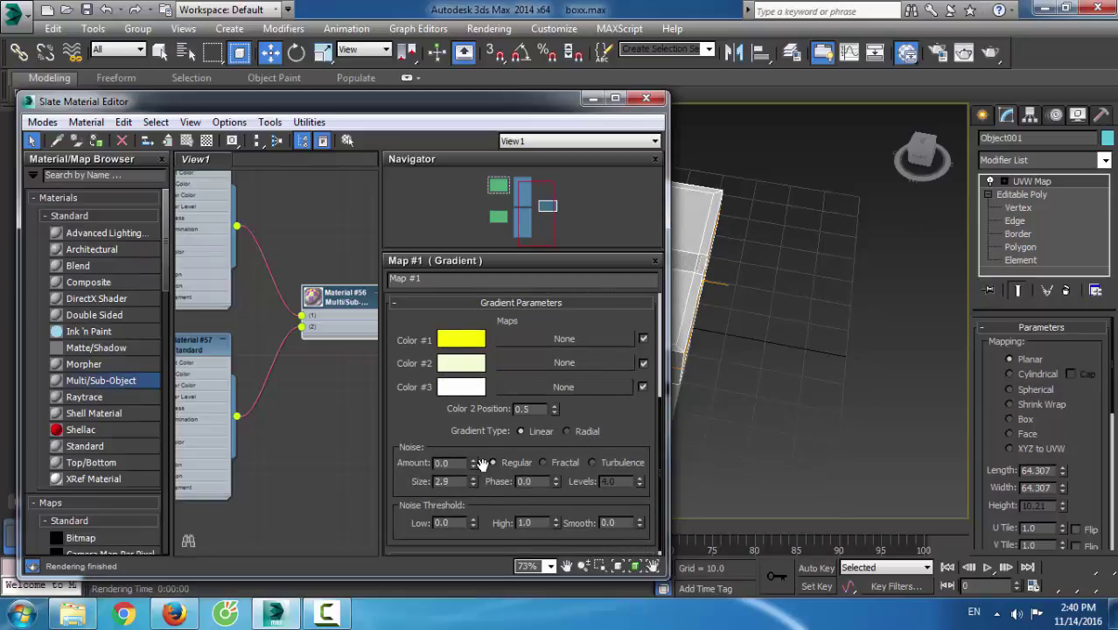
{"action": "scroll", "coordinate": [549, 419], "scroll_direction": "up", "scroll_amount": 3}
{"action": "scroll", "coordinate": [549, 421], "scroll_direction": "up", "scroll_amount": 1}
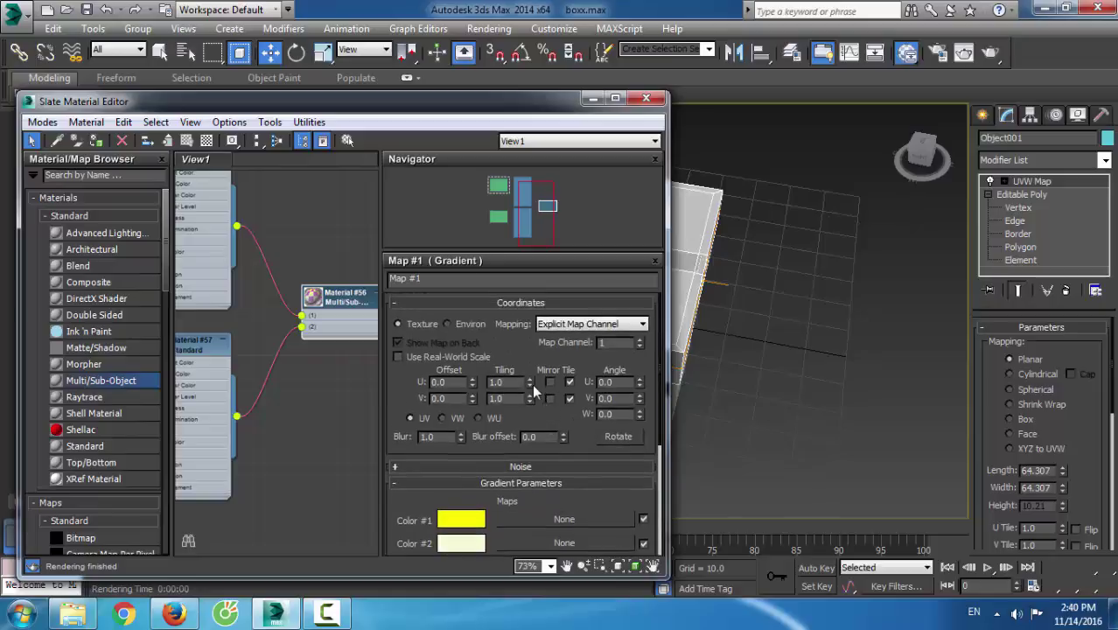
{"action": "left_click", "coordinate": [646, 99]}
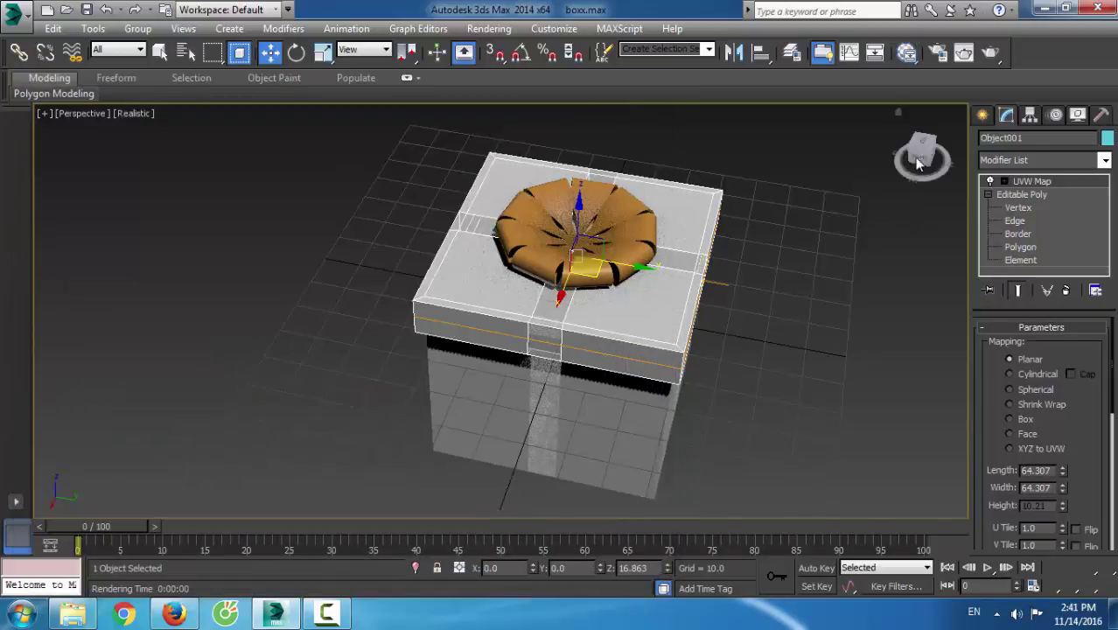
Render the perspective view to check the tiled gradient on the box, and close the render windows
{"action": "left_click", "coordinate": [937, 51]}
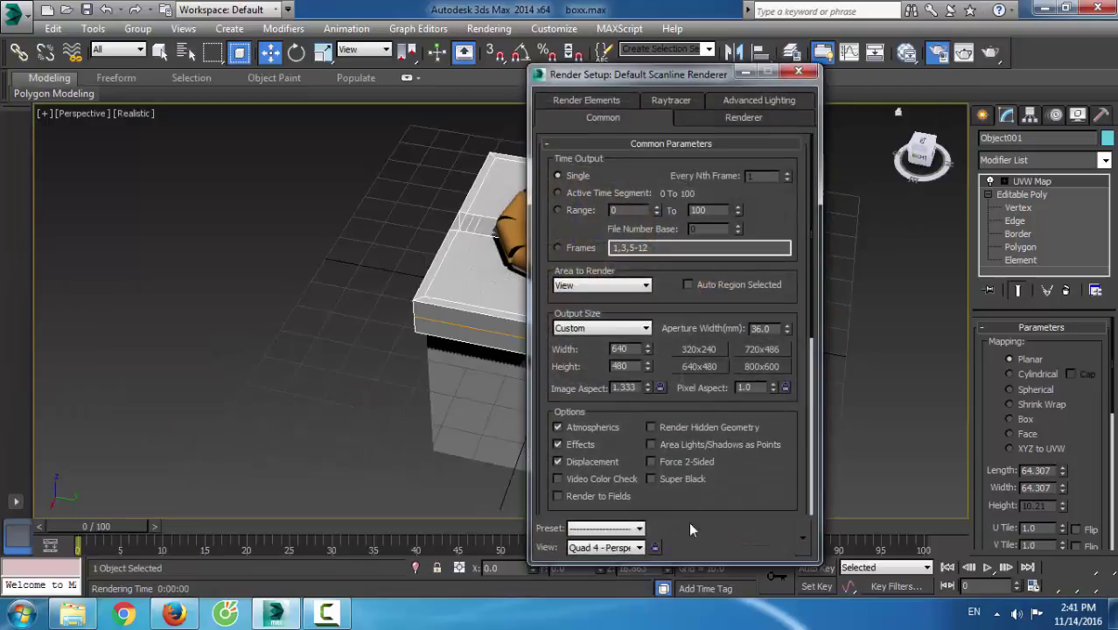
{"action": "left_click", "coordinate": [696, 531]}
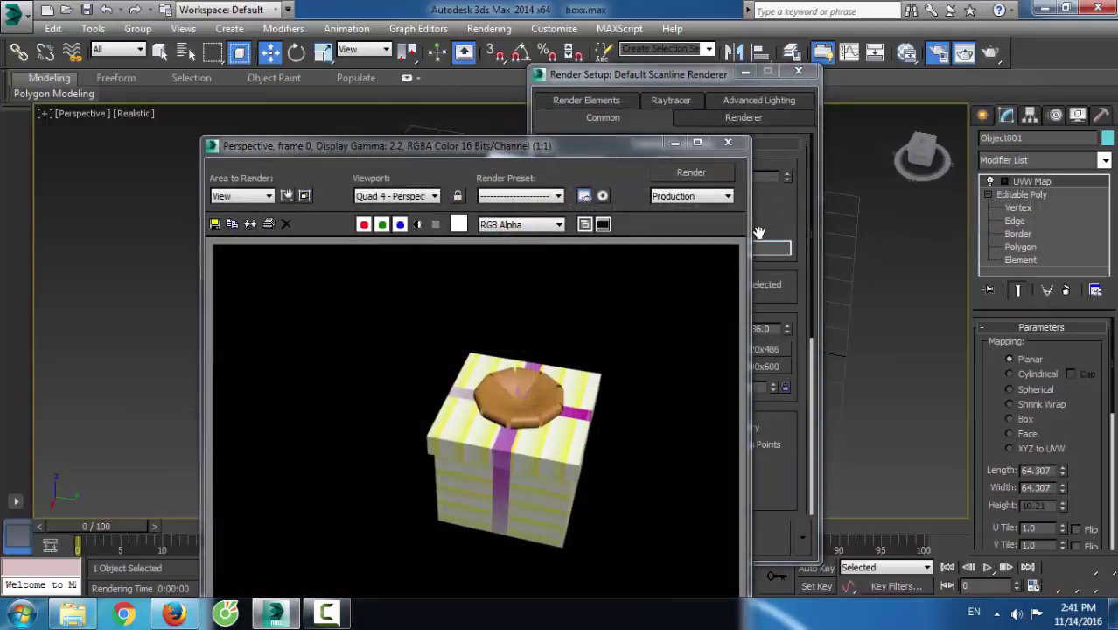
{"action": "left_click", "coordinate": [726, 143]}
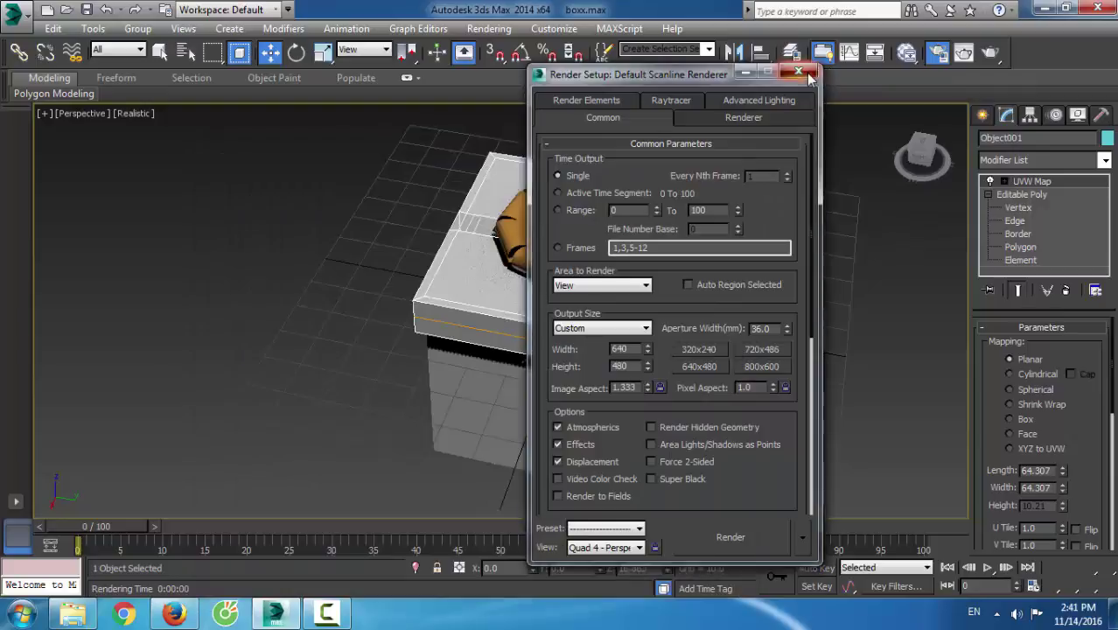
{"action": "left_click", "coordinate": [797, 71]}
Select all the bow pieces above the lid in the Front view using a crossing selection
{"action": "key", "text": "ctrl+r"}
{"action": "left_click_drag", "start_coordinate": [599, 327], "coordinate": [487, 296]}
{"action": "key", "text": "alt+w"}
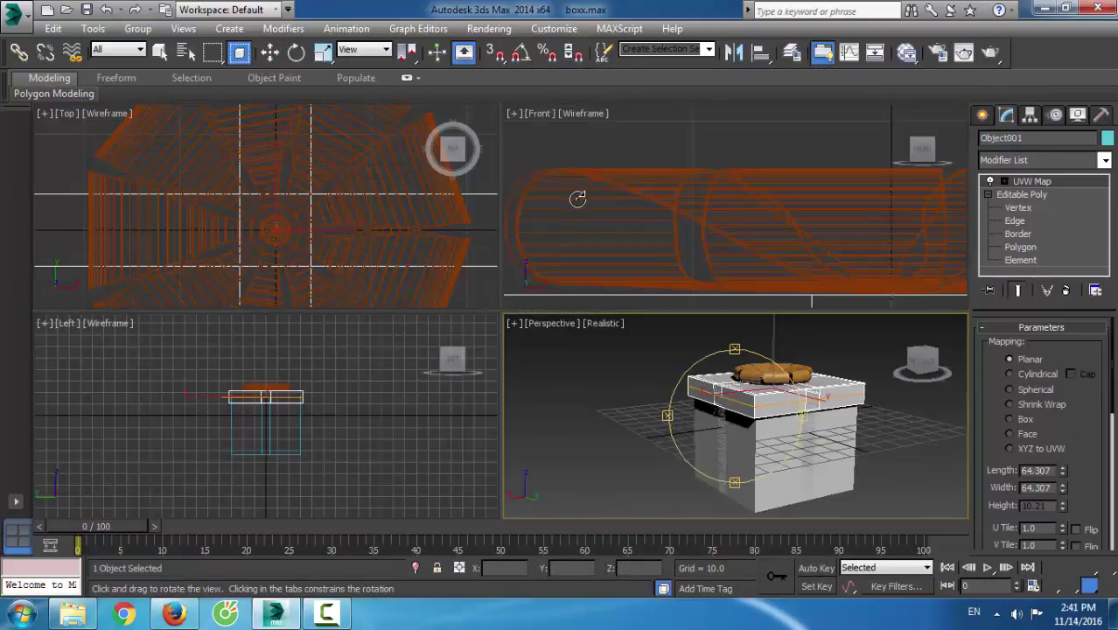
{"action": "left_click", "coordinate": [608, 174]}
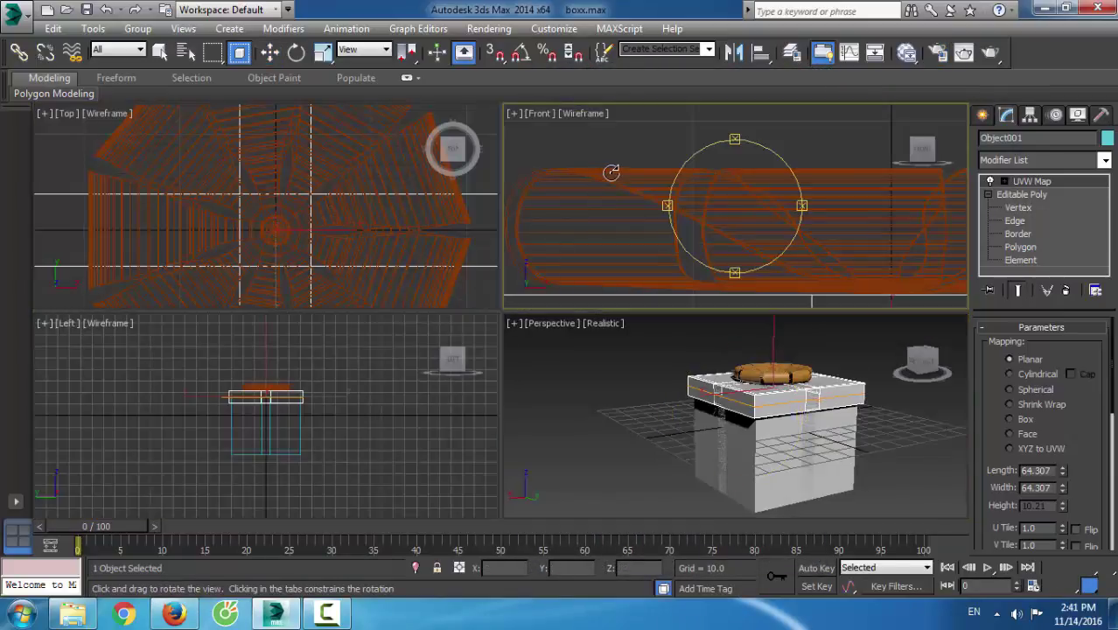
{"action": "left_click", "coordinate": [269, 53]}
{"action": "left_click_drag", "start_coordinate": [555, 159], "coordinate": [845, 195]}
{"action": "left_click_drag", "start_coordinate": [567, 156], "coordinate": [855, 210]}
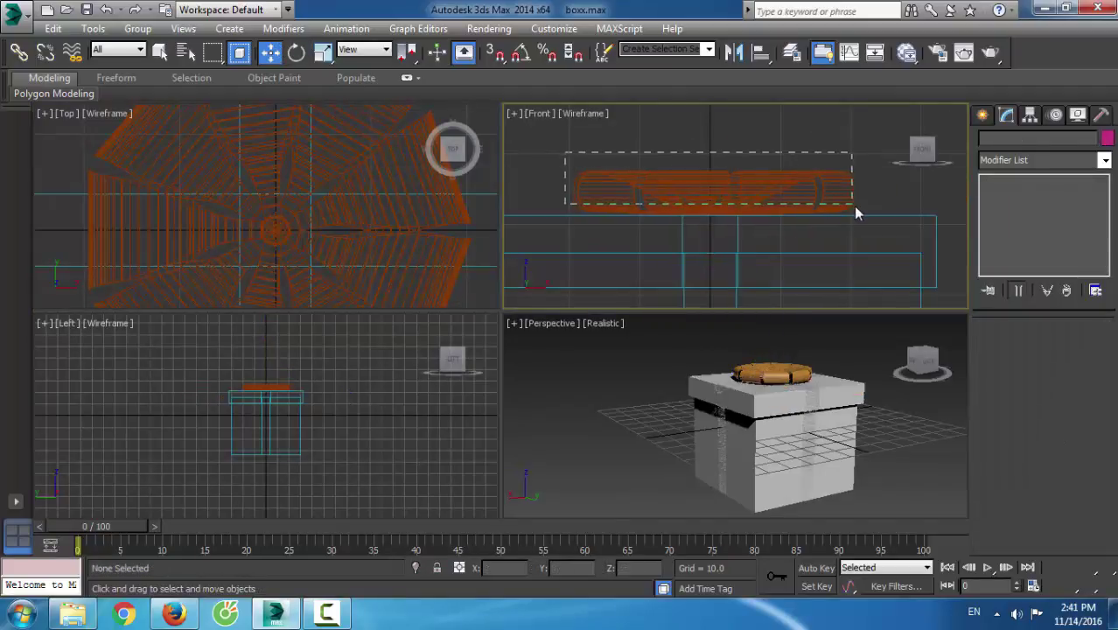
{"action": "left_click", "coordinate": [686, 291]}
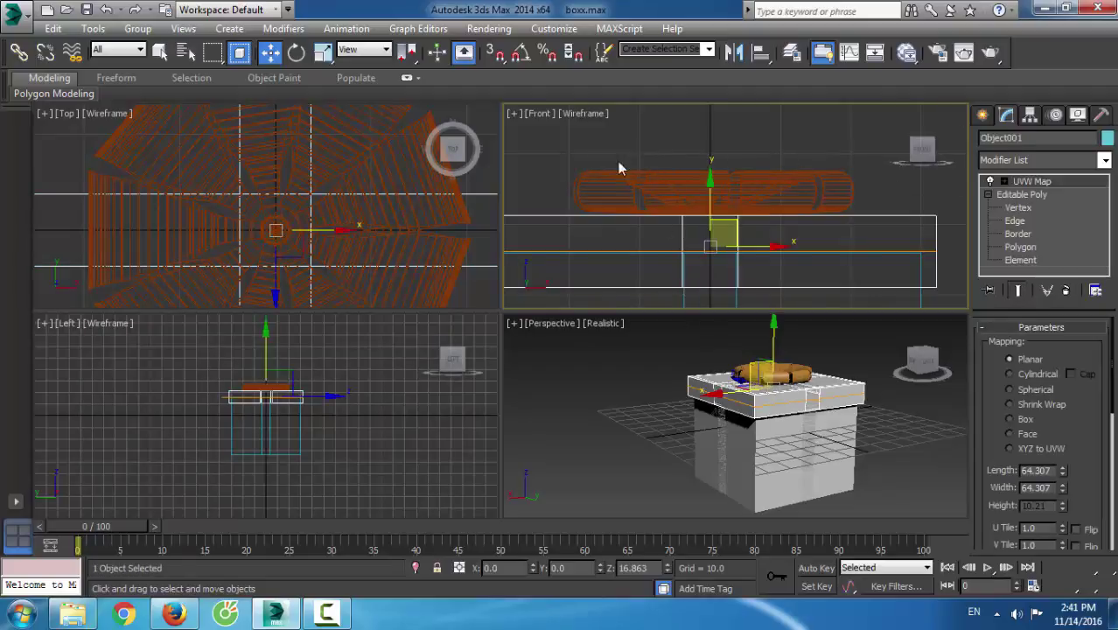
{"action": "left_click_drag", "start_coordinate": [551, 163], "coordinate": [788, 190]}
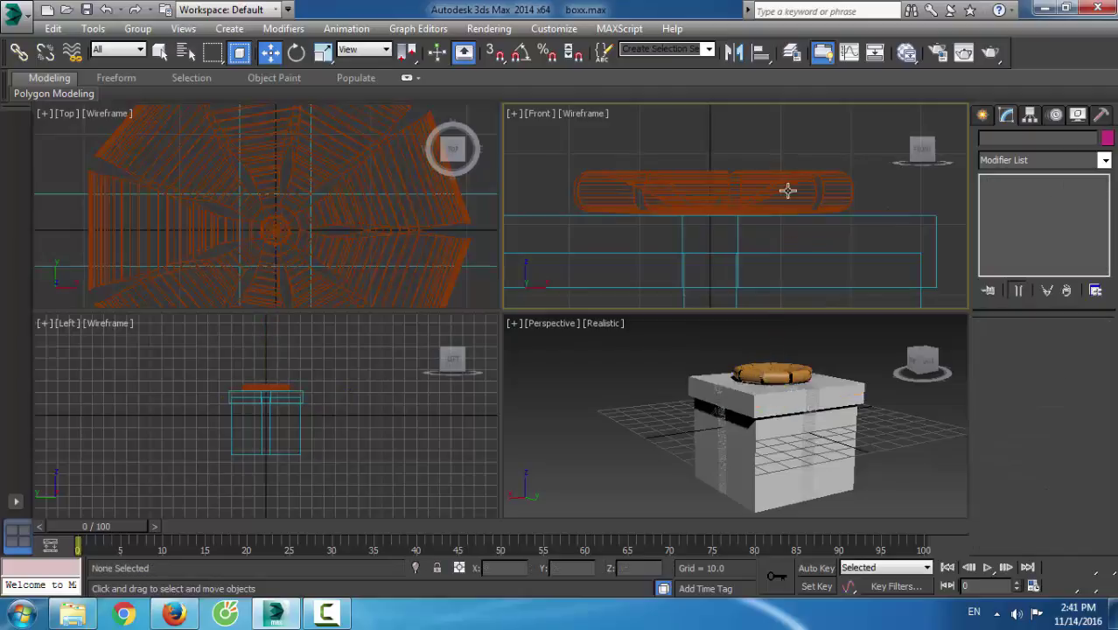
{"action": "left_click", "coordinate": [241, 55]}
{"action": "left_click_drag", "start_coordinate": [570, 151], "coordinate": [860, 215]}
In the material editor, enlarge the Multi/Sub-Object node's preview, move the node up and collapse its slots
{"action": "key", "text": "m"}
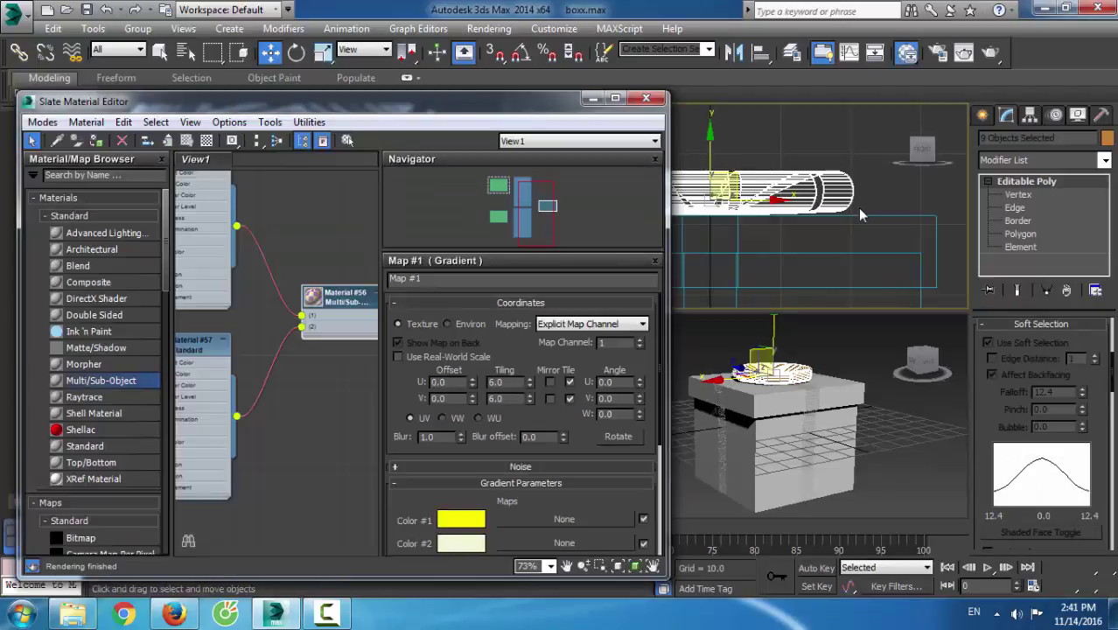
{"action": "double_click", "coordinate": [313, 297]}
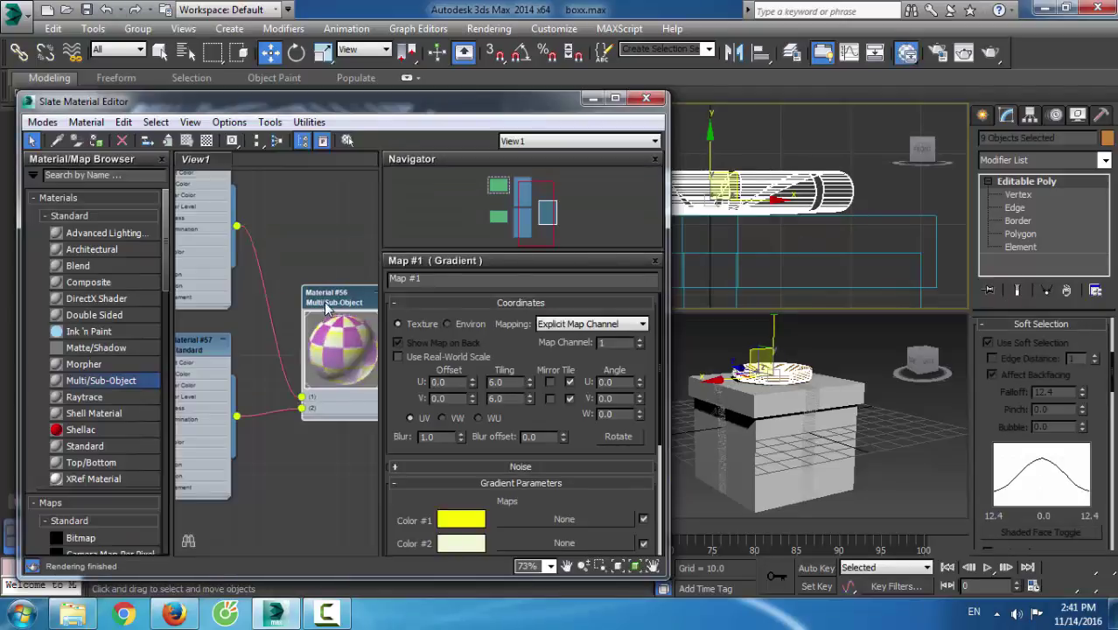
{"action": "left_click_drag", "start_coordinate": [338, 262], "coordinate": [325, 207]}
{"action": "double_click", "coordinate": [325, 207]}
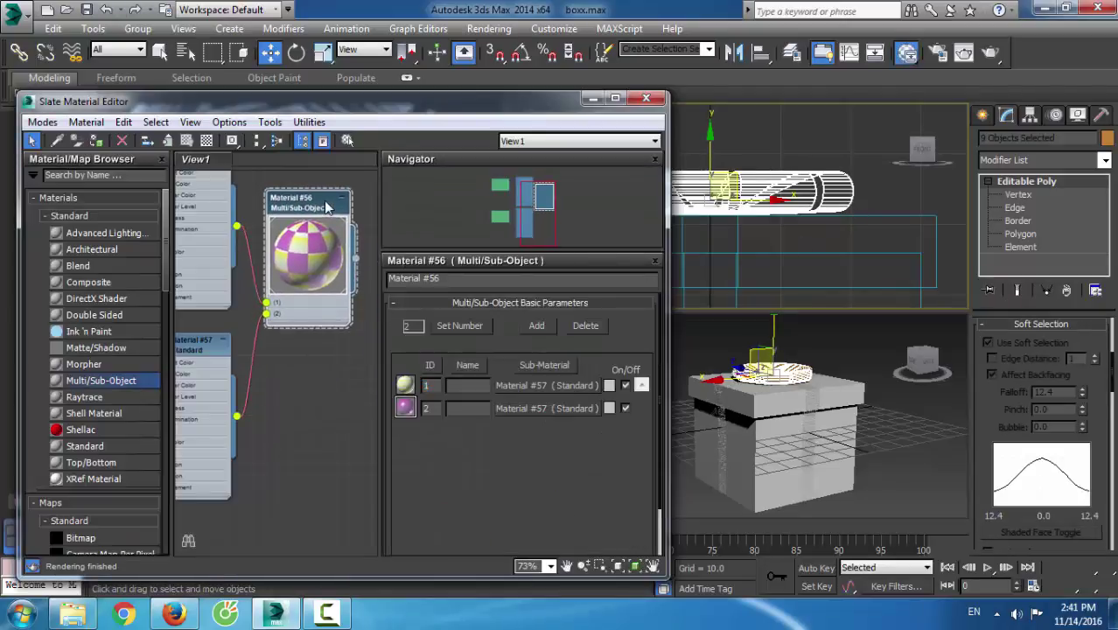
{"action": "left_click", "coordinate": [343, 198]}
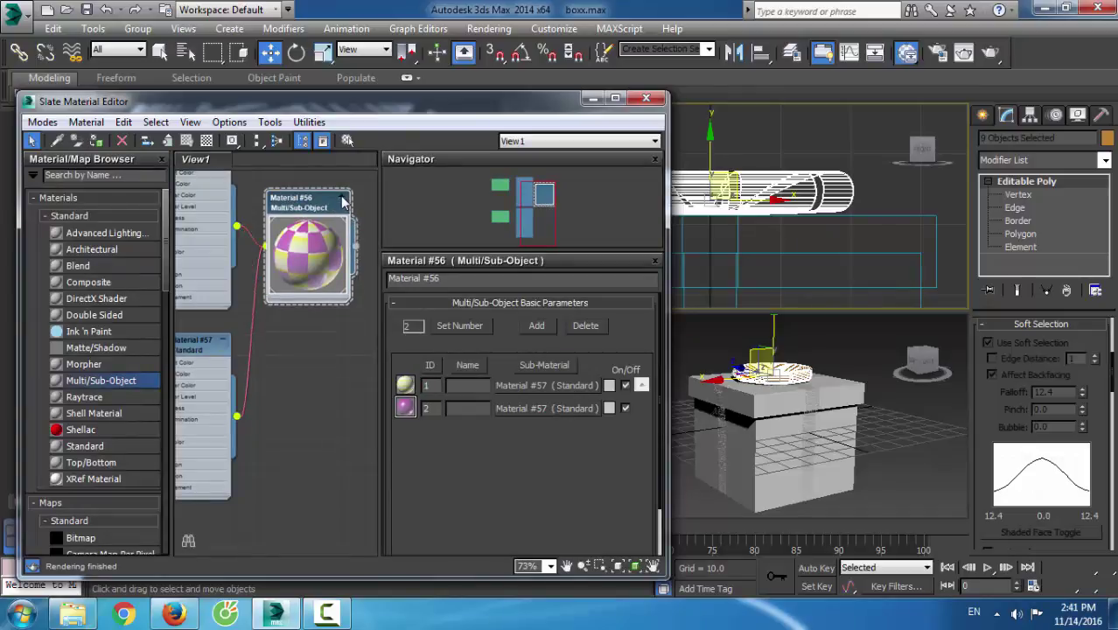
{"action": "left_click", "coordinate": [343, 199]}
{"action": "left_click", "coordinate": [343, 199]}
Rename the Multi/Sub-Object material as box
{"action": "left_click", "coordinate": [442, 277]}
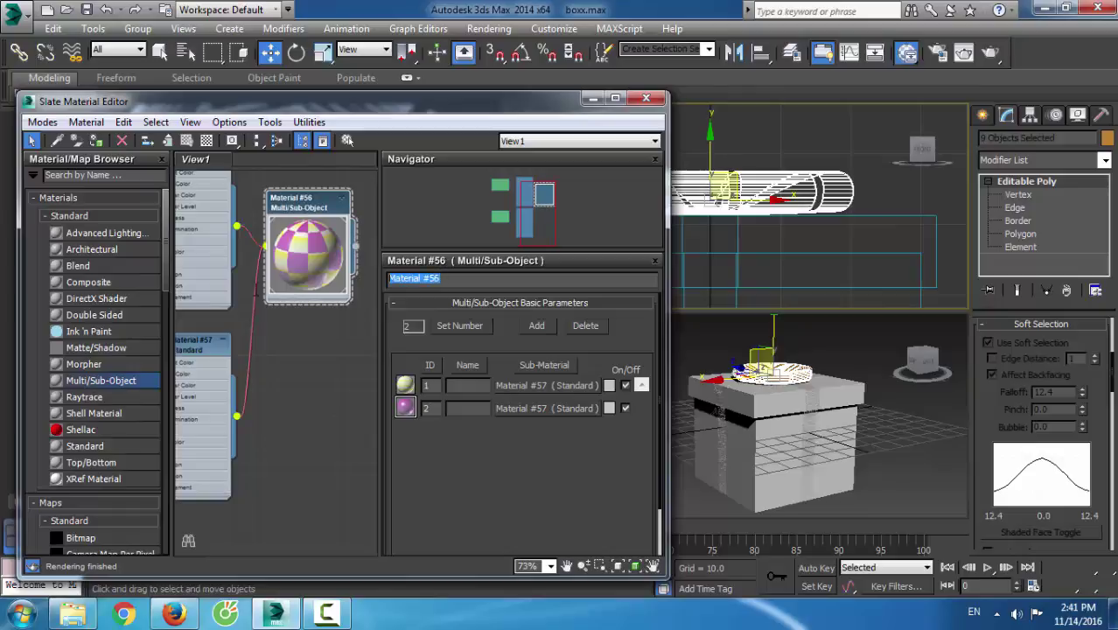
{"action": "type", "text": "box"}
{"action": "key", "text": "Return"}
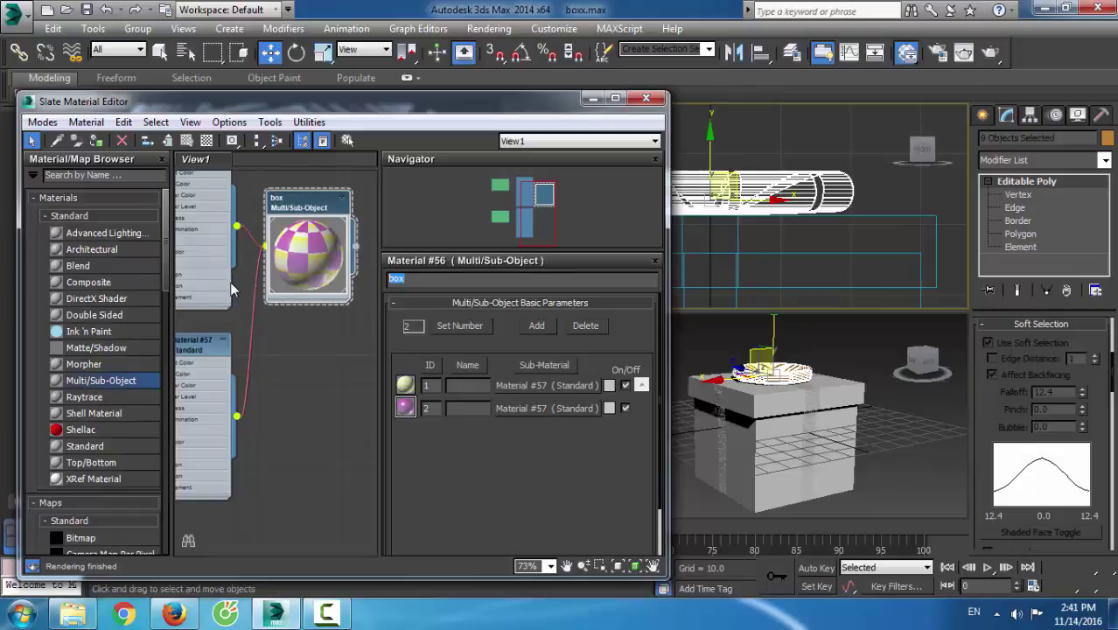
Add a new Standard material below the box material in the node view and name it nohoa
{"action": "left_click_drag", "start_coordinate": [104, 439], "coordinate": [317, 341]}
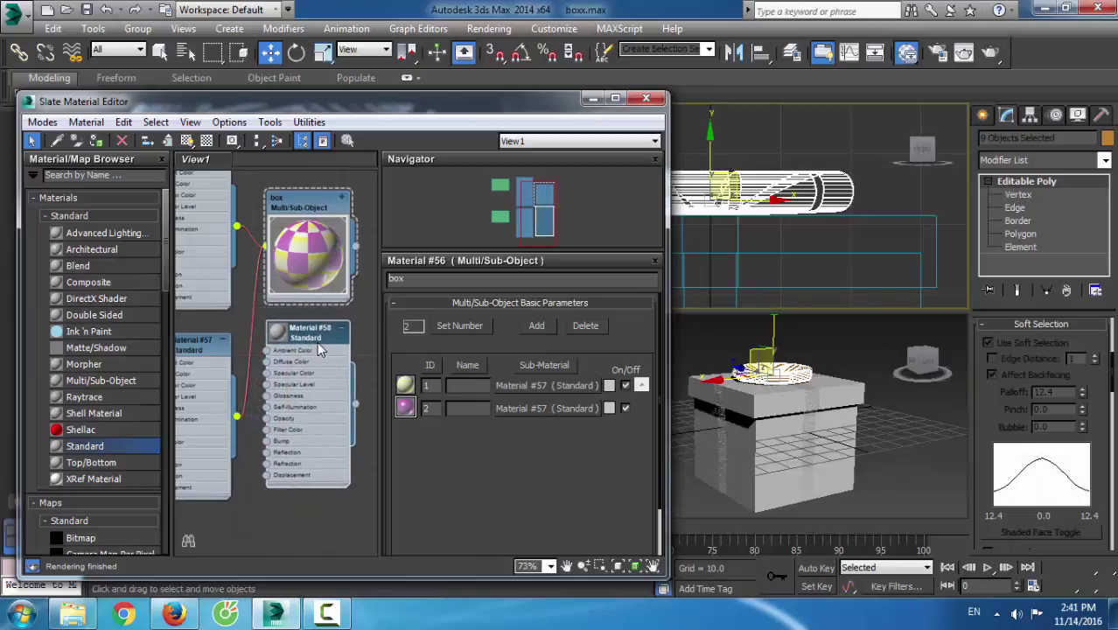
{"action": "double_click", "coordinate": [317, 341]}
{"action": "left_click", "coordinate": [484, 278]}
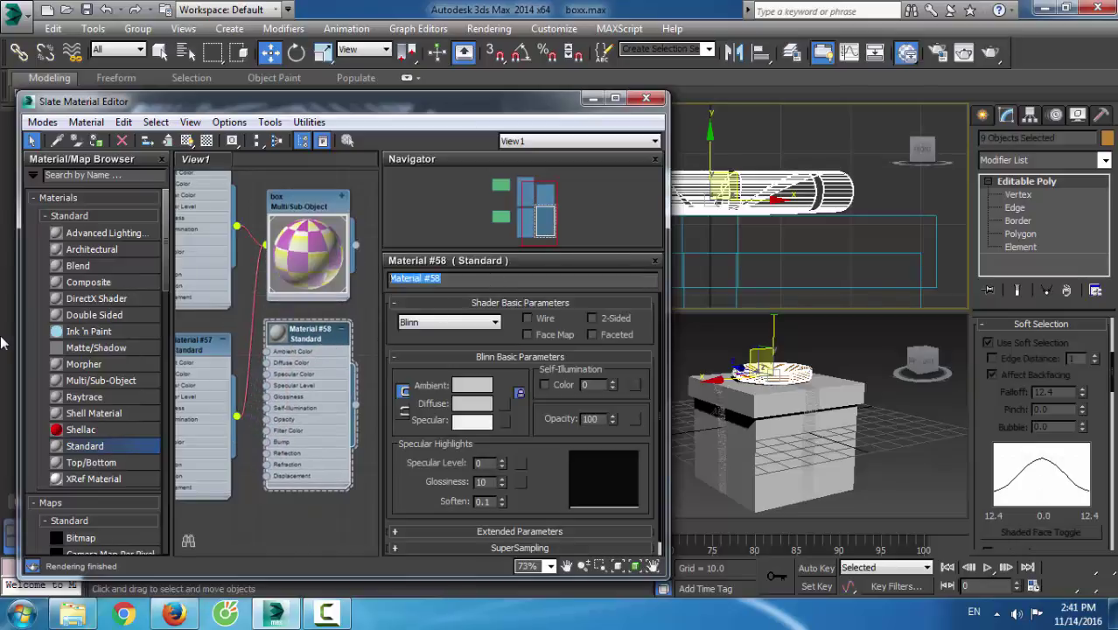
{"action": "type", "text": "nohoa"}
{"action": "key", "text": "Return"}
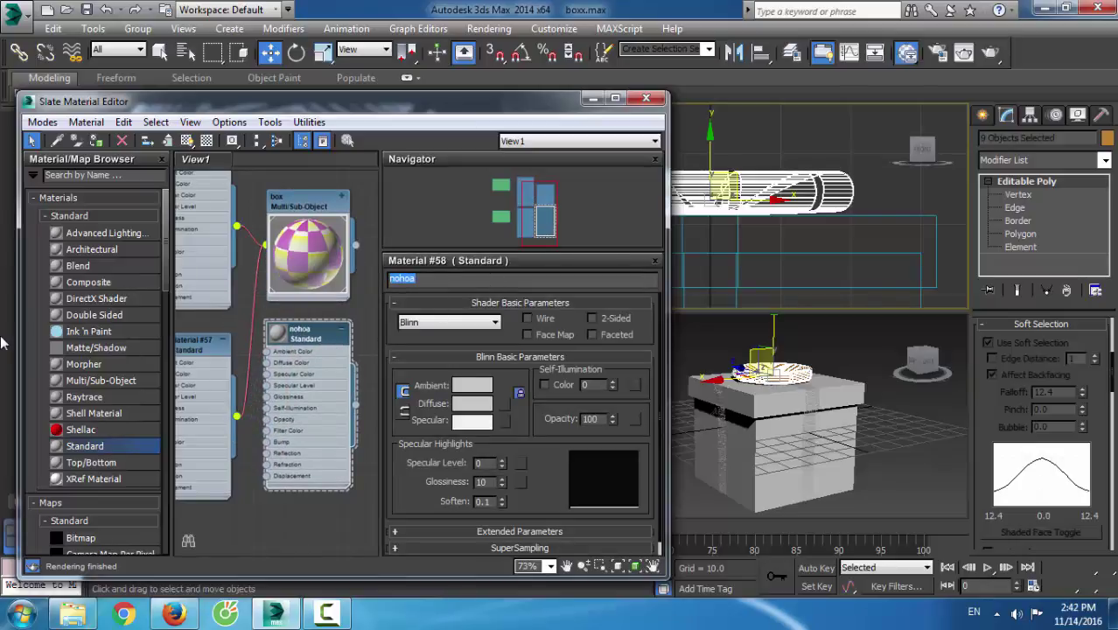
Set the nohoa material's diffuse color to a blue-violet with RGB 39, 0, 238
{"action": "left_click", "coordinate": [315, 337]}
{"action": "left_click", "coordinate": [472, 404]}
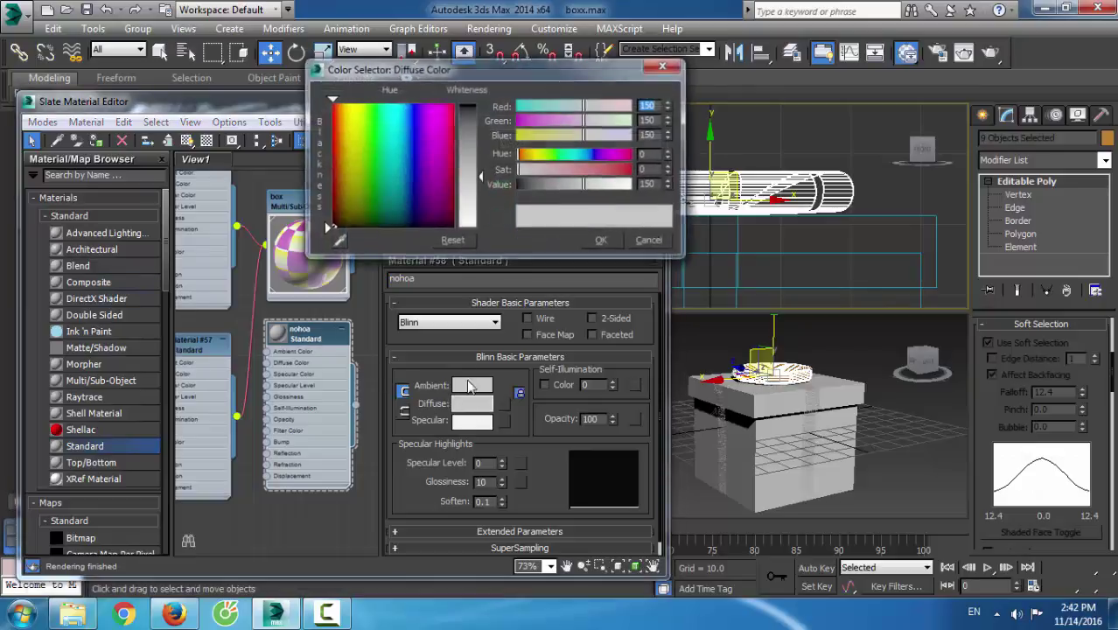
{"action": "left_click_drag", "start_coordinate": [434, 128], "coordinate": [449, 118]}
{"action": "left_click", "coordinate": [417, 124]}
{"action": "left_click_drag", "start_coordinate": [564, 169], "coordinate": [633, 169]}
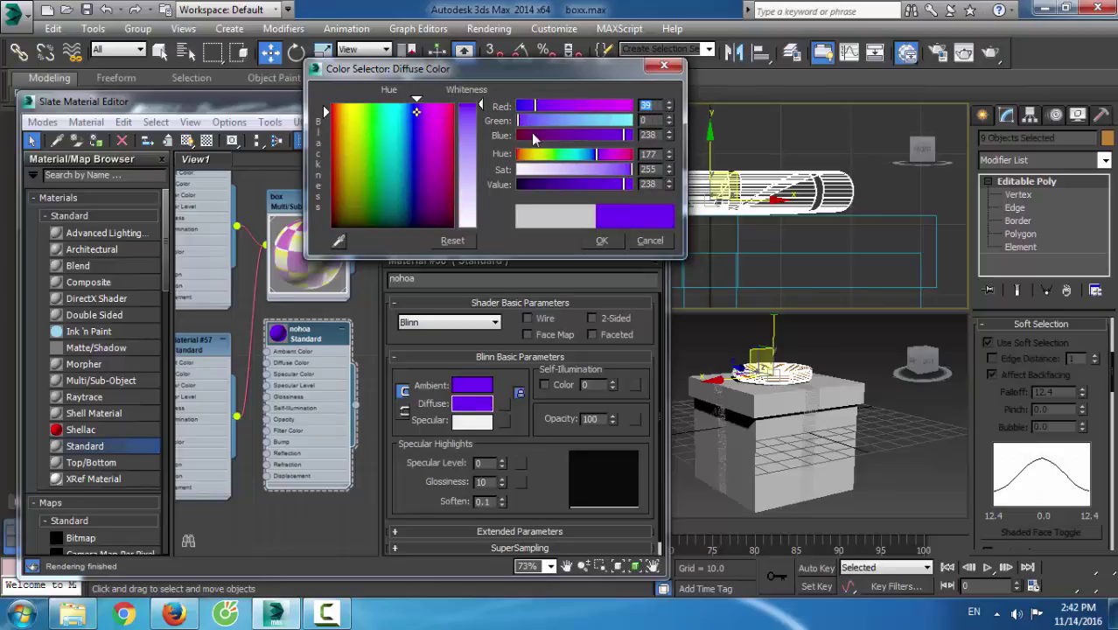
{"action": "left_click", "coordinate": [604, 242]}
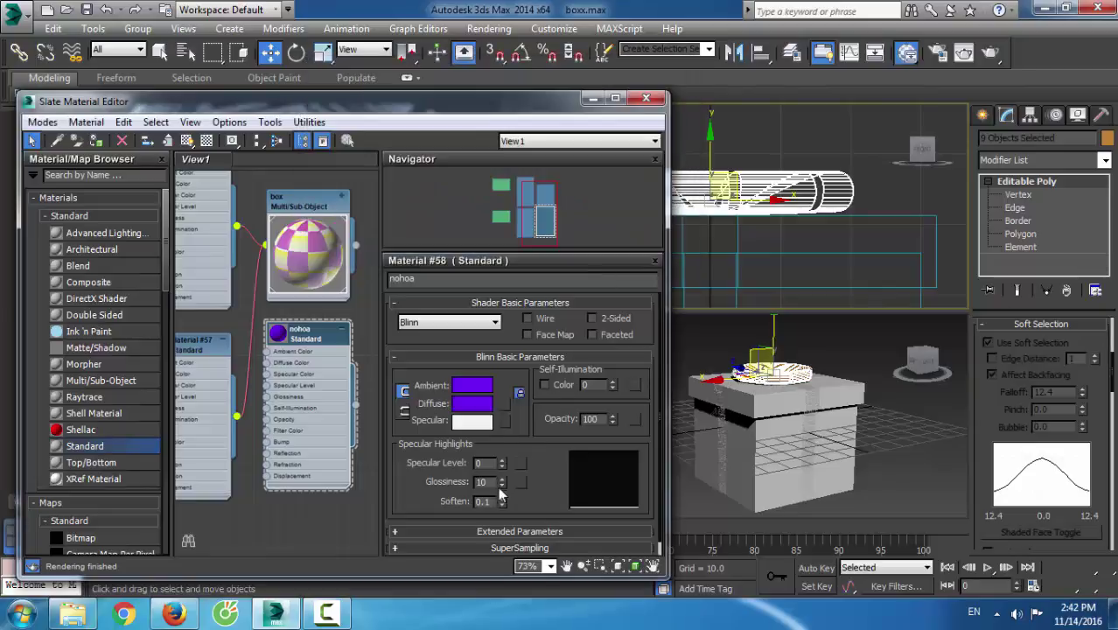
Give the nohoa material a specular level of 143 and a glossiness of 45
{"action": "scroll", "coordinate": [505, 467], "scroll_direction": "down", "scroll_amount": 1}
{"action": "left_click_drag", "start_coordinate": [502, 448], "coordinate": [509, 382]}
{"action": "left_click_drag", "start_coordinate": [501, 464], "coordinate": [508, 436]}
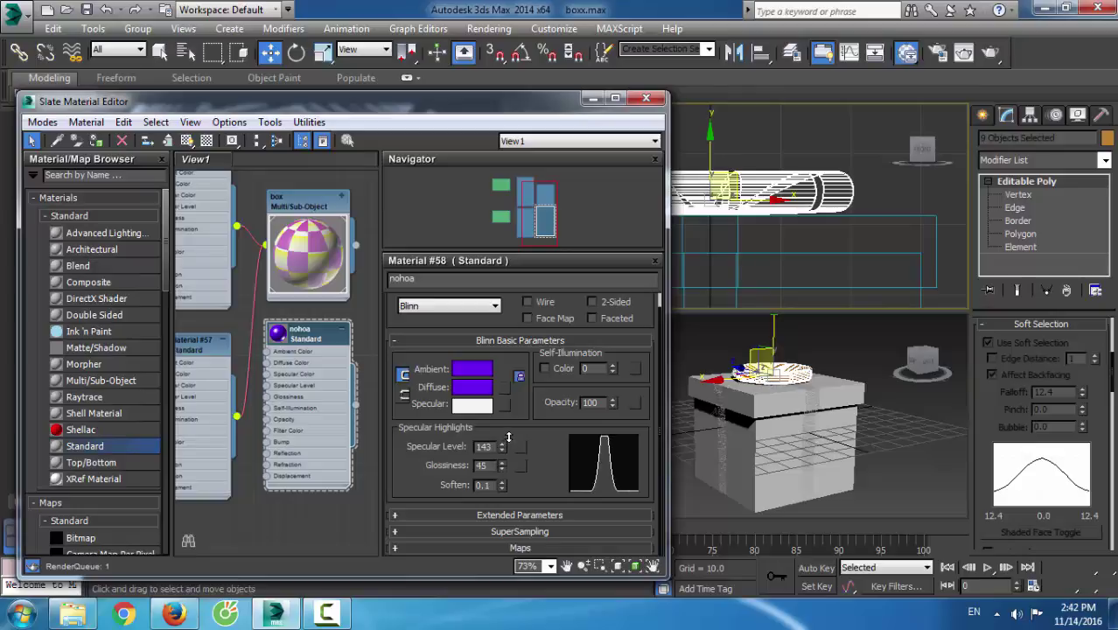
Assign the nohoa material to the selected bow pieces, show it shaded in the viewport and close the material editor
{"action": "left_click", "coordinate": [98, 142]}
{"action": "left_click", "coordinate": [187, 141]}
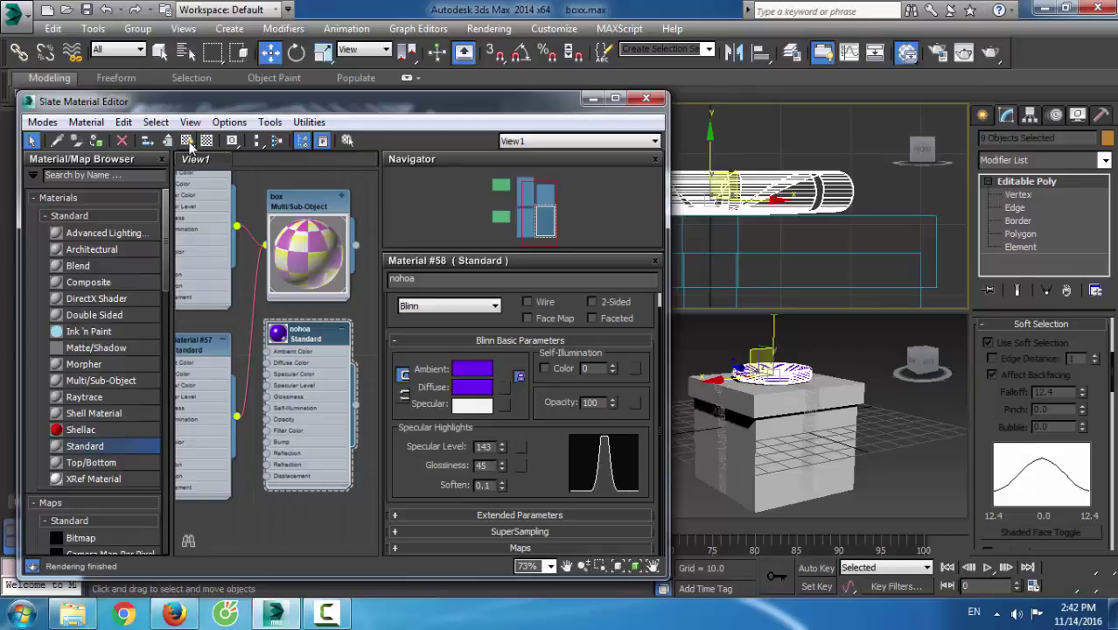
{"action": "left_click", "coordinate": [645, 99]}
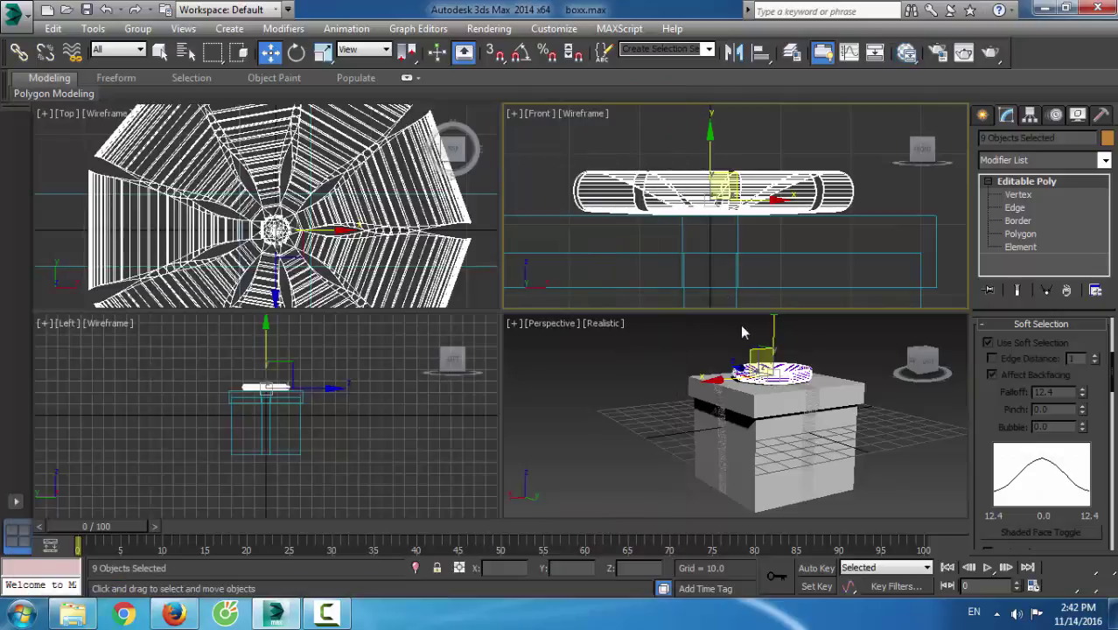
Apply a UVW Map modifier to the selected bow pieces
{"action": "left_click", "coordinate": [1003, 163]}
{"action": "key", "text": "u"}
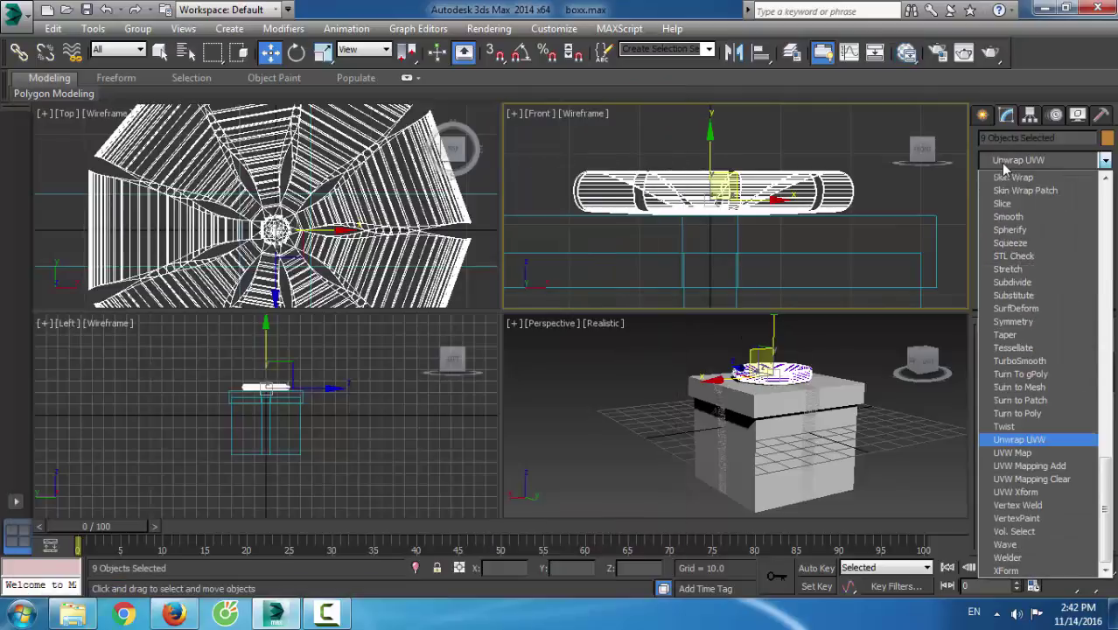
{"action": "left_click", "coordinate": [1012, 452]}
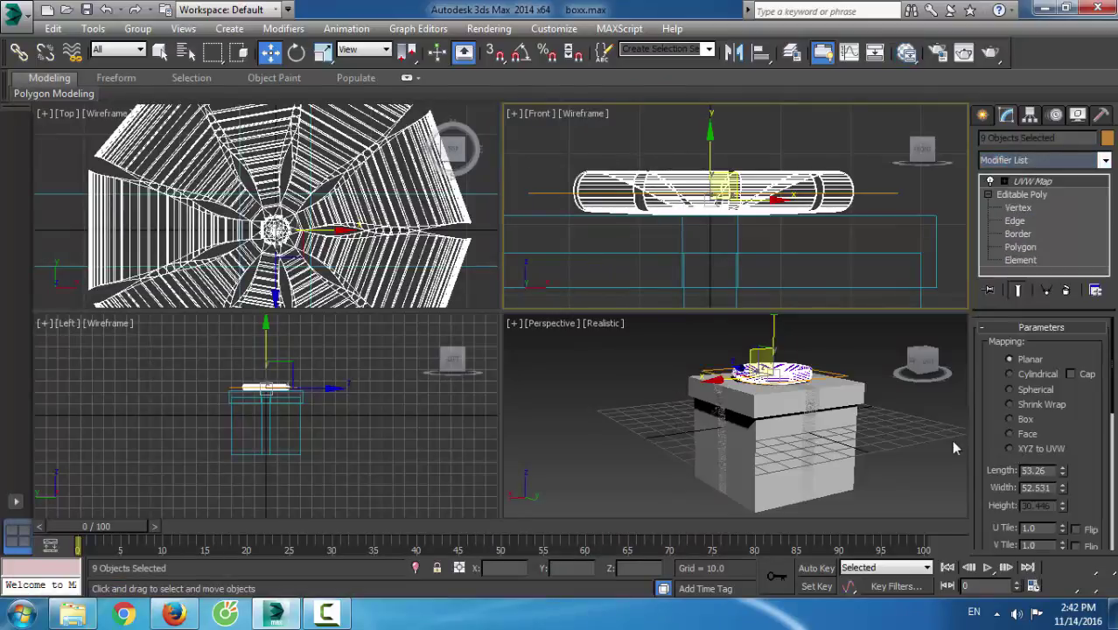
Maximize the Perspective view and run a test render of the gift box with its bow, closing the open windows after checking it
{"action": "left_click", "coordinate": [1089, 586]}
{"action": "left_click", "coordinate": [956, 483]}
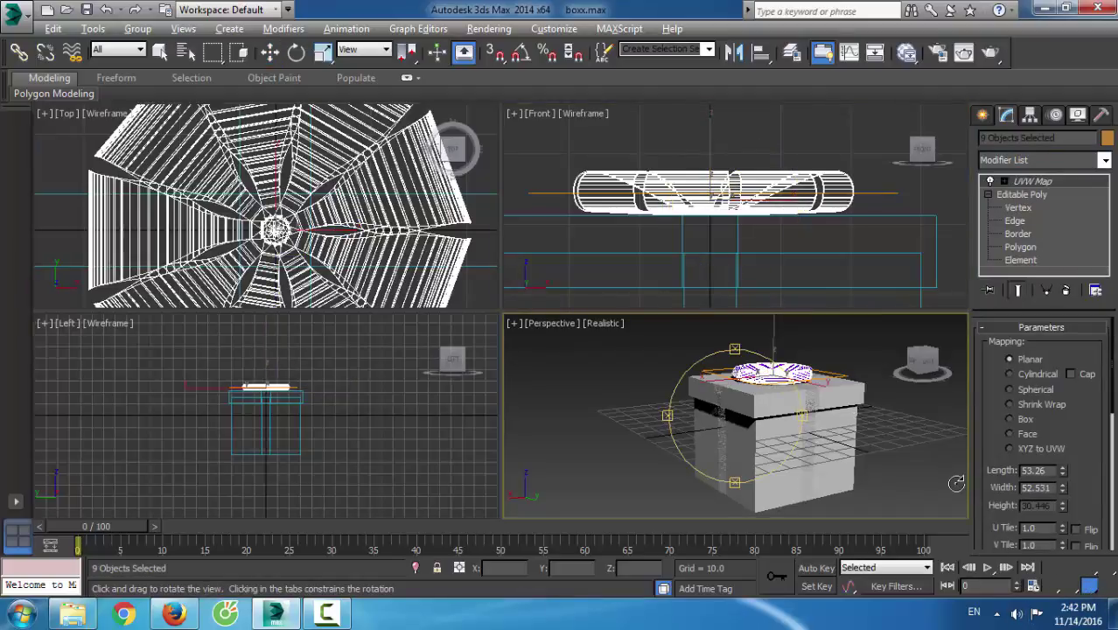
{"action": "key", "text": "alt+w"}
{"action": "key", "text": "shift+q"}
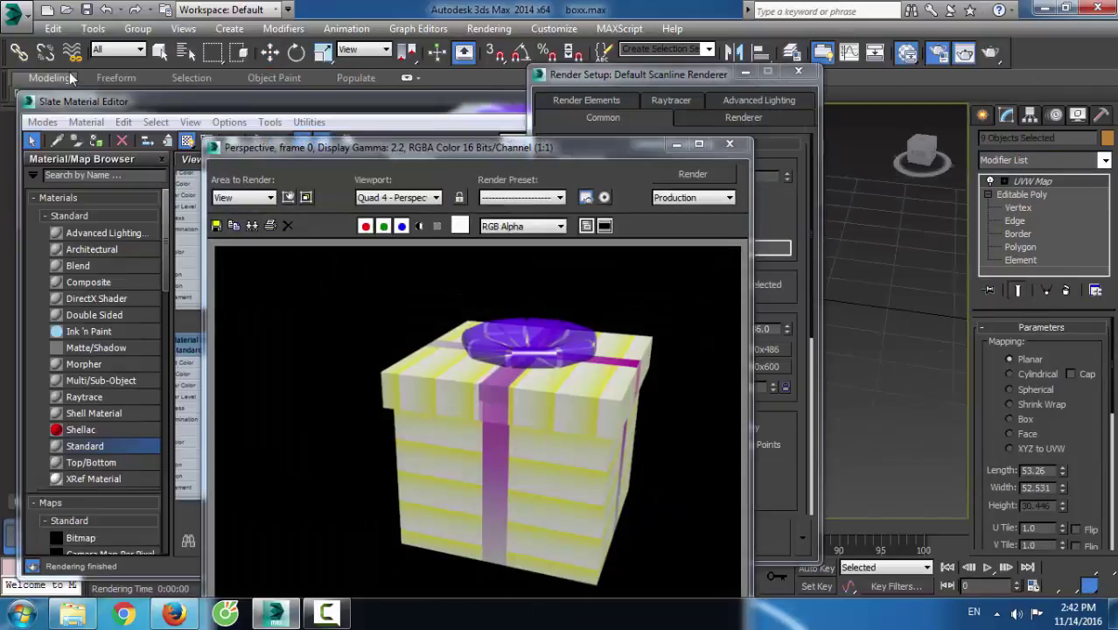
{"action": "left_click", "coordinate": [730, 144]}
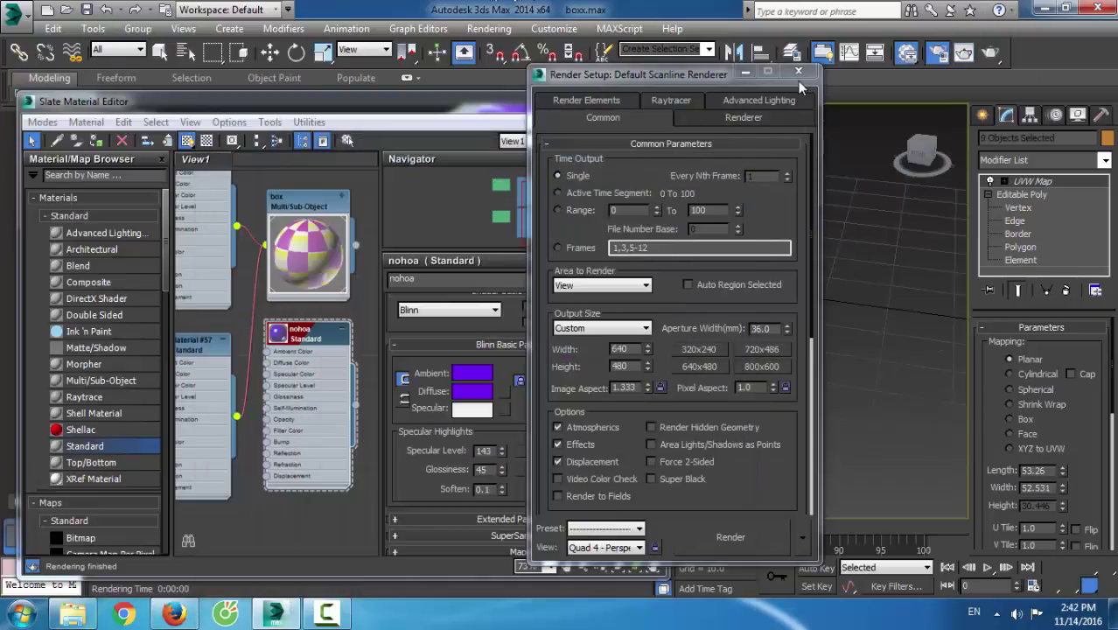
{"action": "left_click", "coordinate": [798, 72]}
{"action": "left_click", "coordinate": [658, 96]}
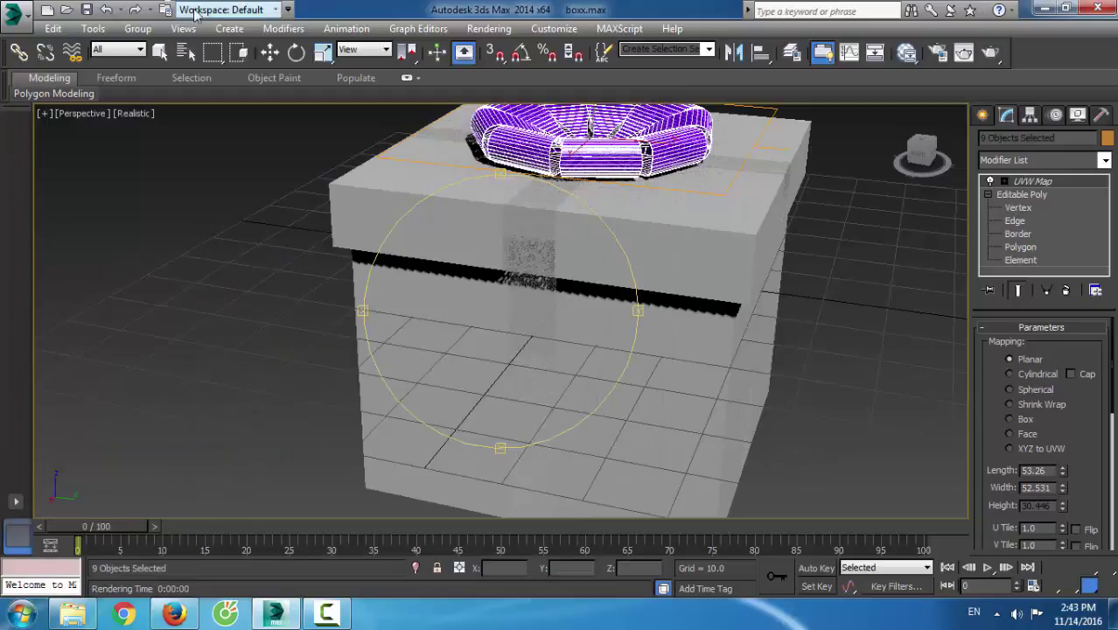
Group the selected bow pieces under the name hoano
{"action": "left_click", "coordinate": [137, 28]}
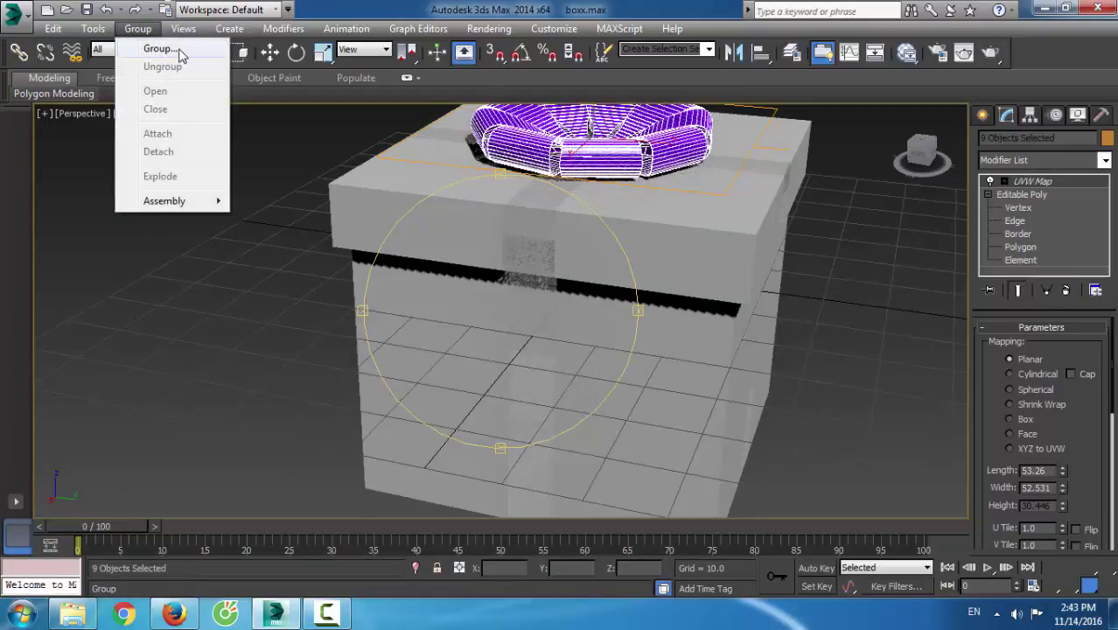
{"action": "left_click", "coordinate": [157, 49]}
{"action": "type", "text": "hoano"}
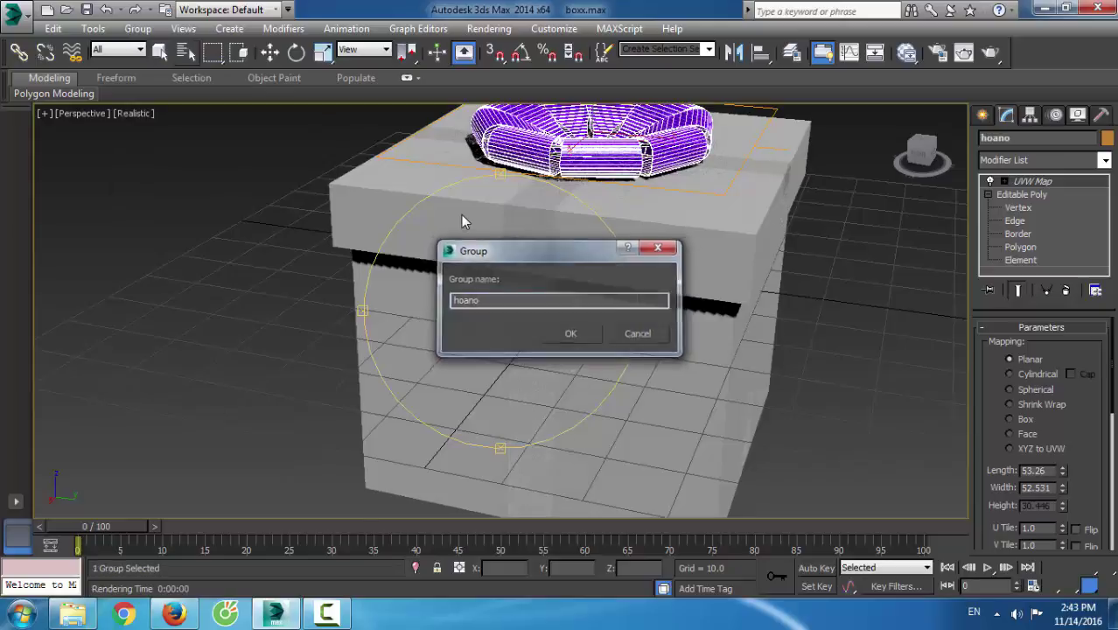
{"action": "key", "text": "Return"}
Link the hoano group to the box lid as its parent
{"action": "key", "text": "w"}
{"action": "left_click", "coordinate": [19, 52]}
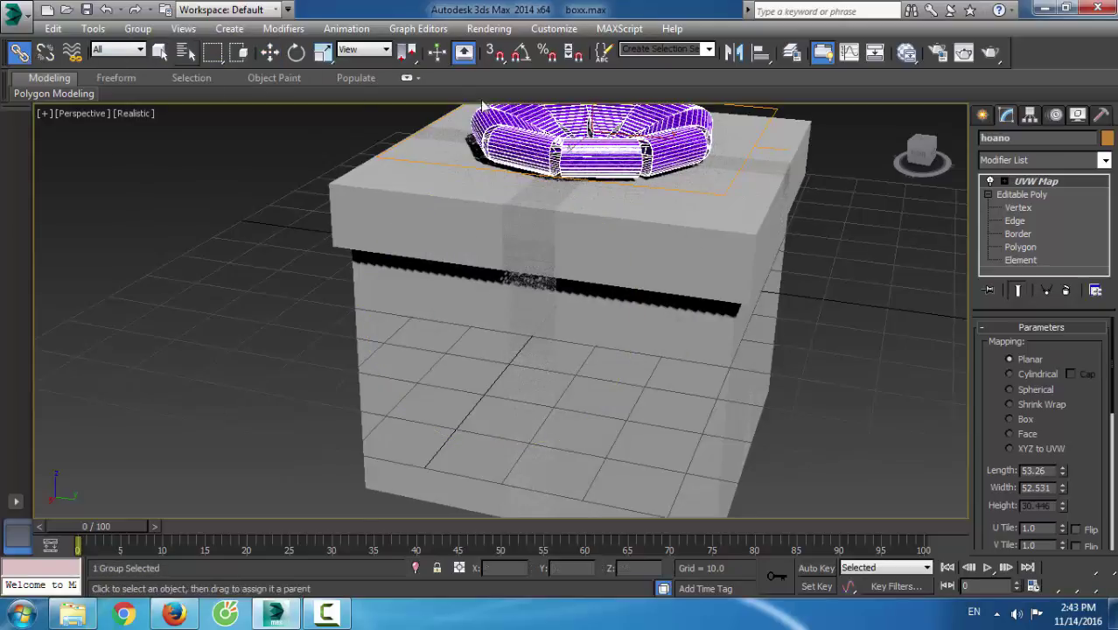
{"action": "left_click_drag", "start_coordinate": [515, 219], "coordinate": [507, 227]}
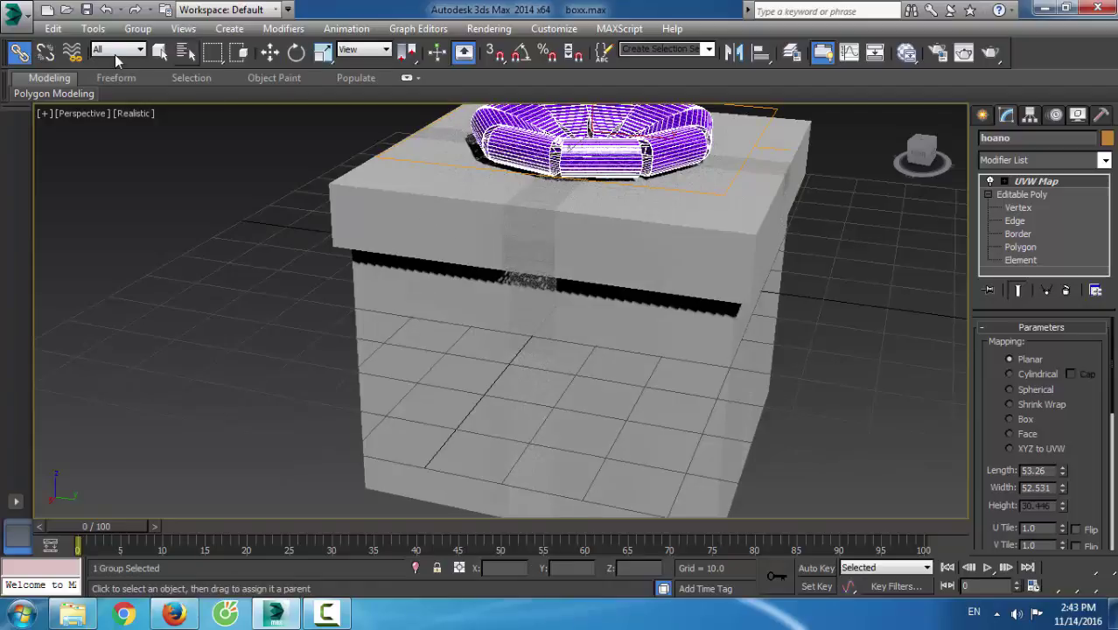
Test the bow's link by moving the lid upward, and cancel the move
{"action": "left_click", "coordinate": [270, 55]}
{"action": "left_click", "coordinate": [486, 230]}
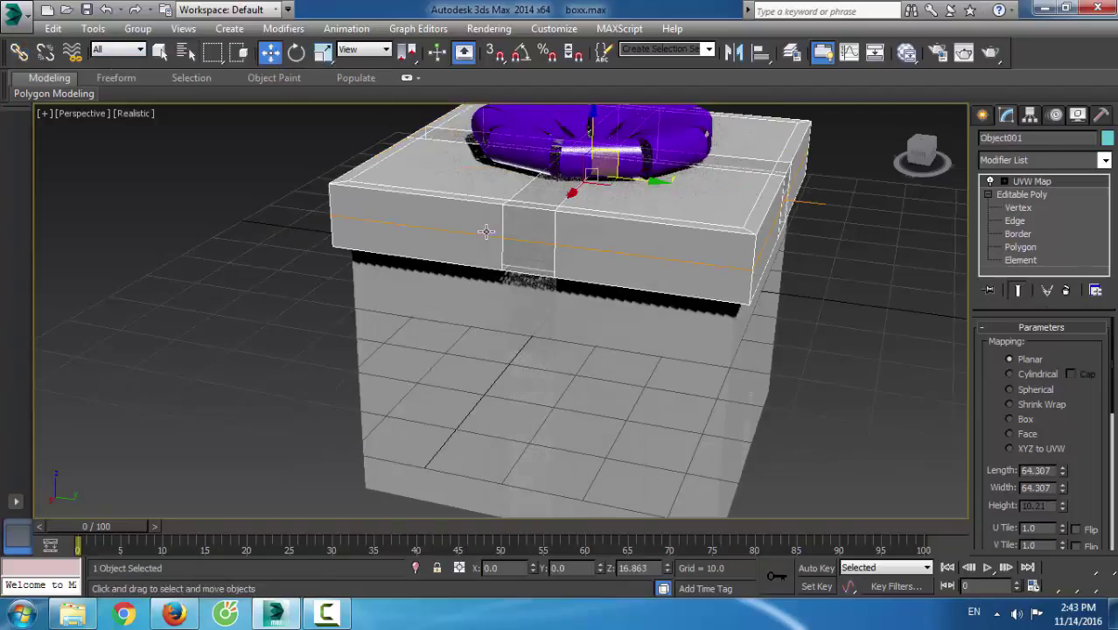
{"action": "left_click_drag", "start_coordinate": [600, 140], "coordinate": [600, 110]}
{"action": "right_click", "coordinate": [600, 109]}
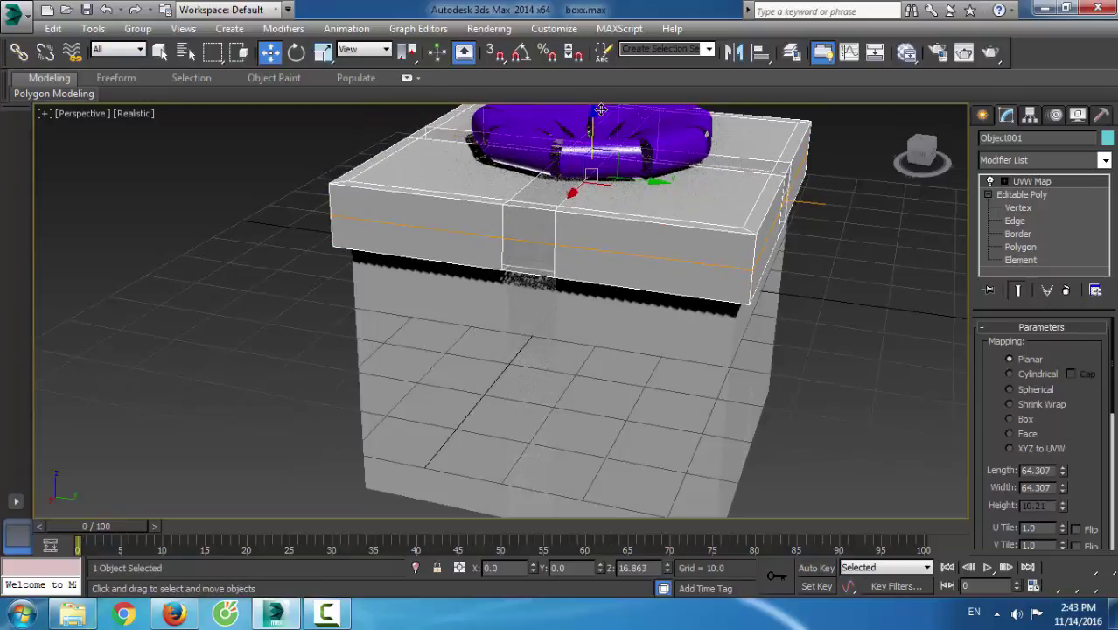
{"action": "left_click", "coordinate": [600, 109]}
Select the three polygons, ribbon strip included, on the wide front-facing side of the box body boxnguyen
{"action": "left_click", "coordinate": [638, 245]}
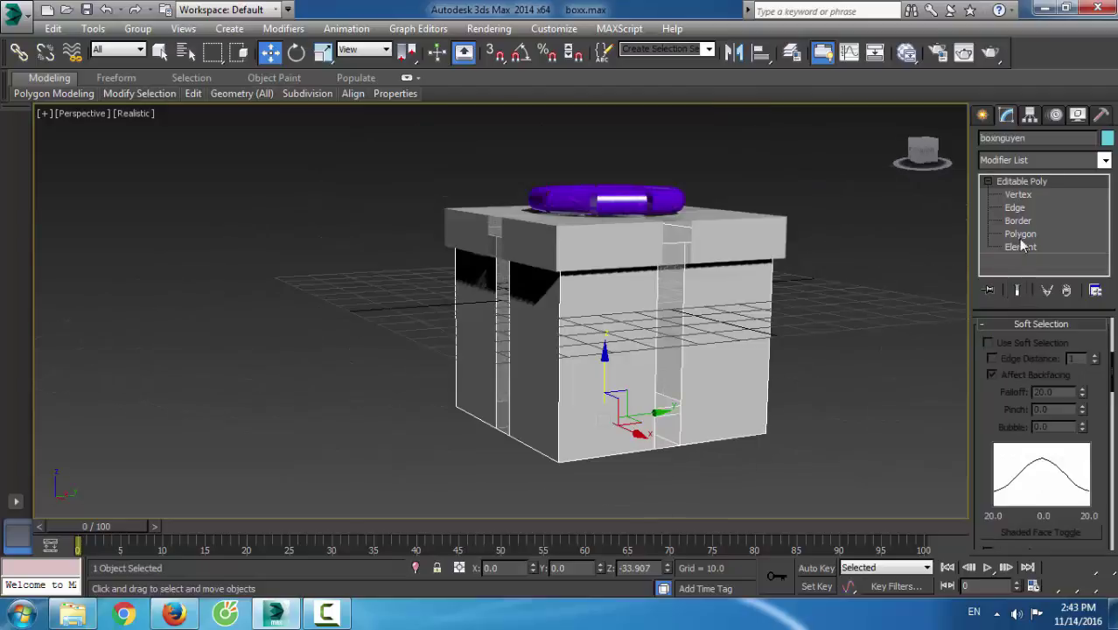
{"action": "left_click", "coordinate": [1020, 233]}
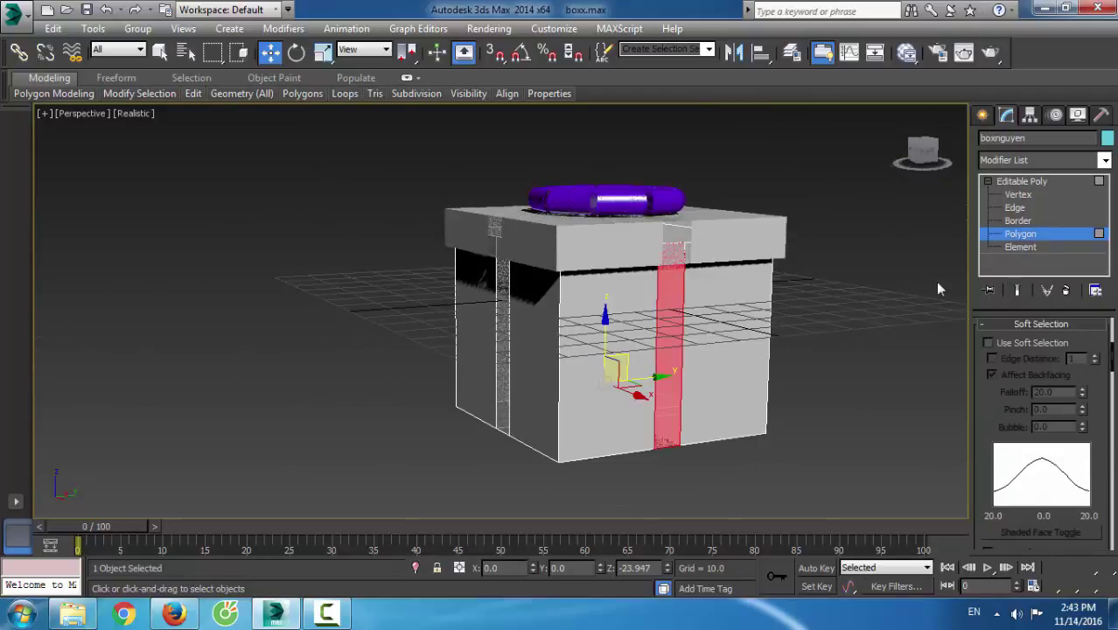
{"action": "left_click", "coordinate": [741, 331]}
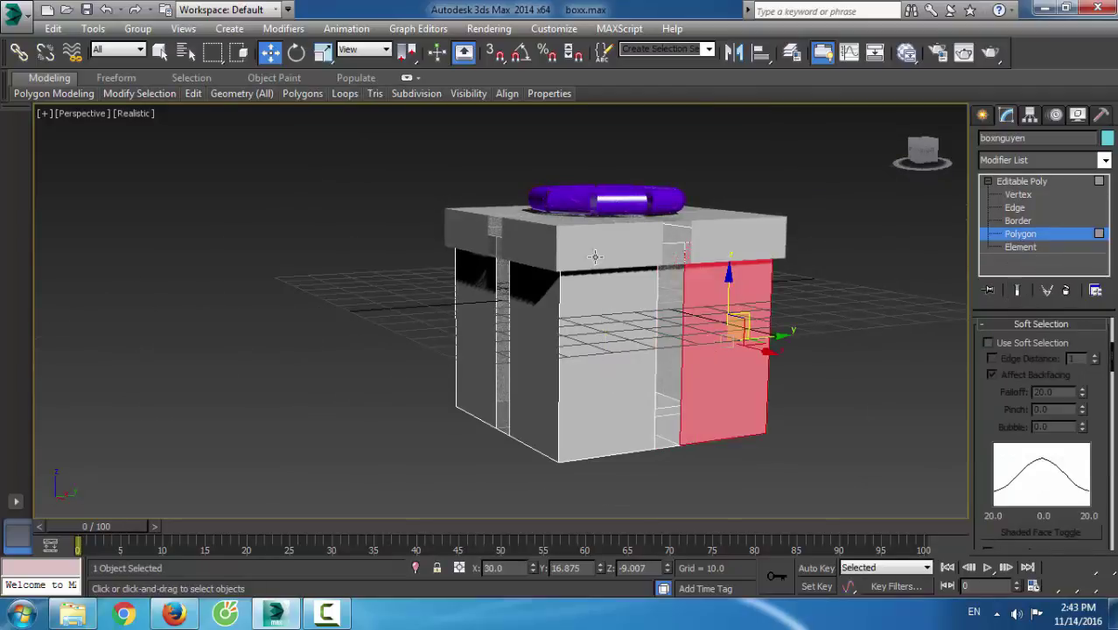
{"action": "left_click", "coordinate": [159, 51]}
{"action": "left_click", "coordinate": [667, 306], "text": "ctrl"}
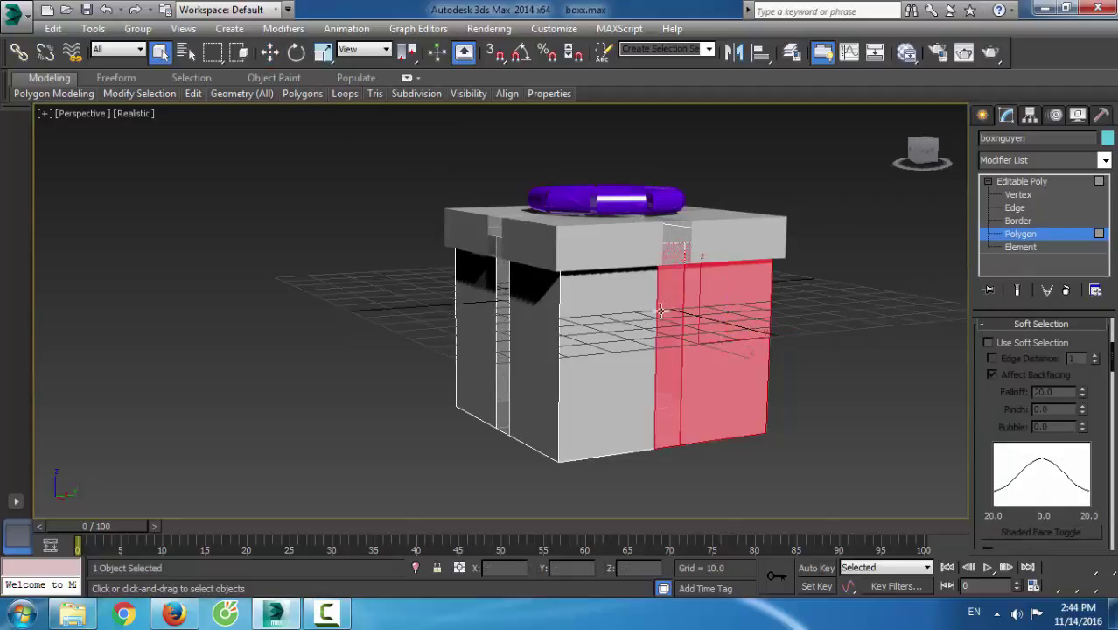
{"action": "left_click", "coordinate": [624, 318], "text": "ctrl"}
{"action": "right_click", "coordinate": [624, 317]}
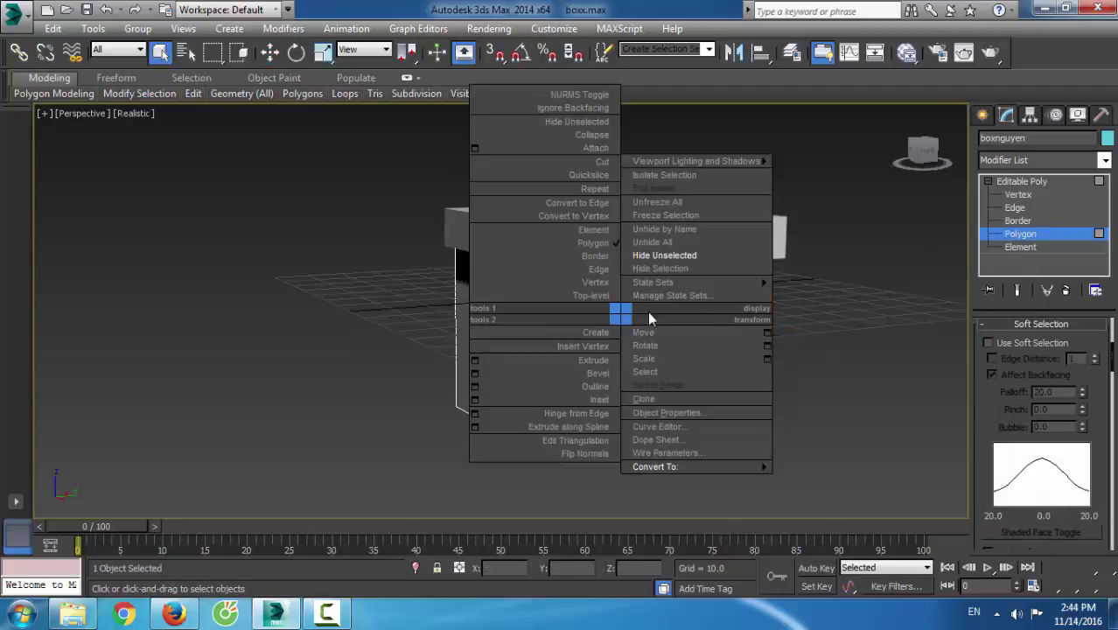
{"action": "left_click", "coordinate": [986, 424]}
Detach the selected box side polygons as a clone named 1
{"action": "left_click", "coordinate": [1010, 325]}
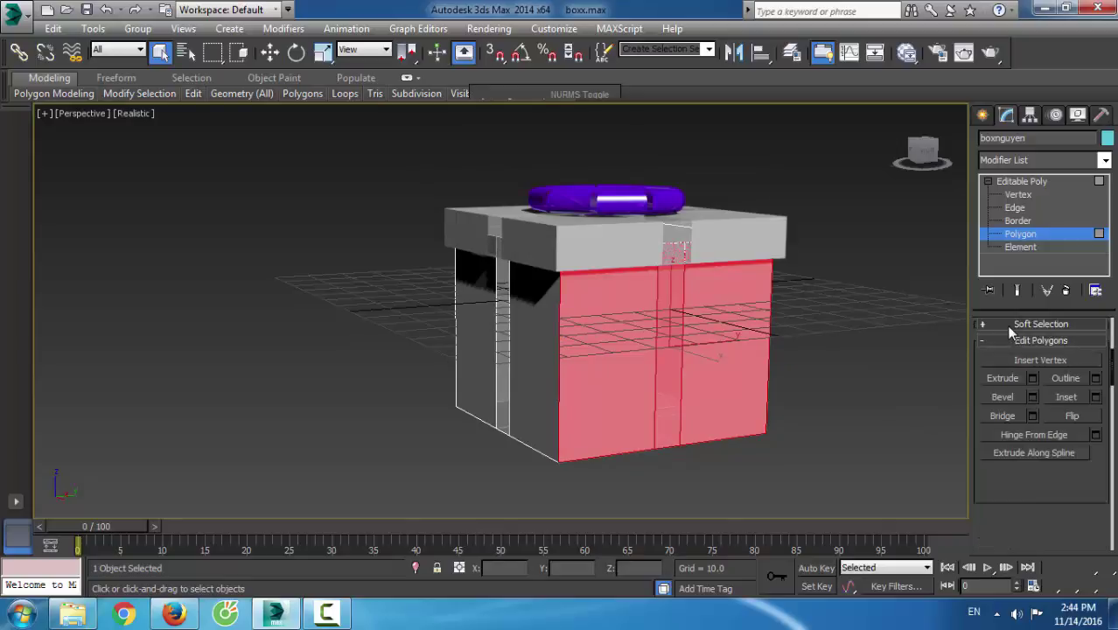
{"action": "left_click", "coordinate": [1013, 342]}
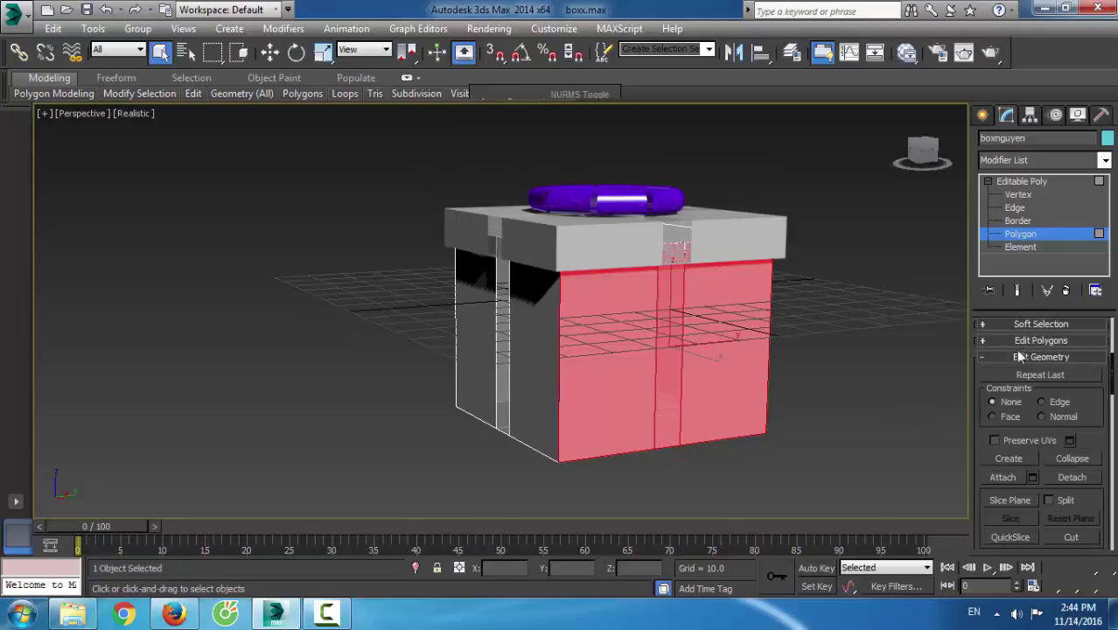
{"action": "left_click", "coordinate": [1082, 479]}
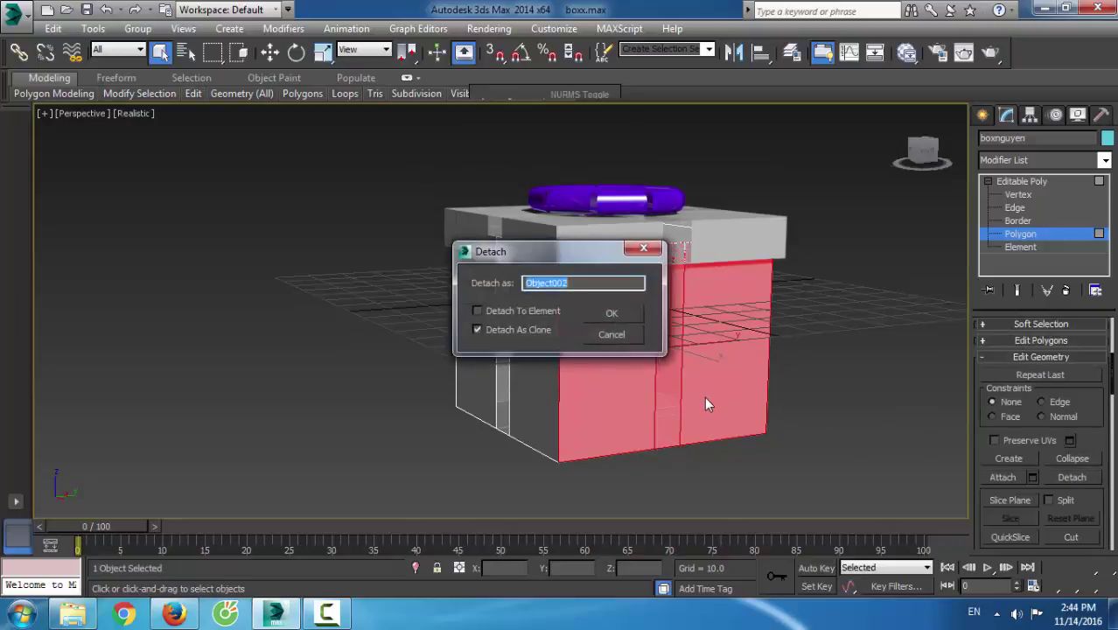
{"action": "type", "text": "1"}
{"action": "key", "text": "Return"}
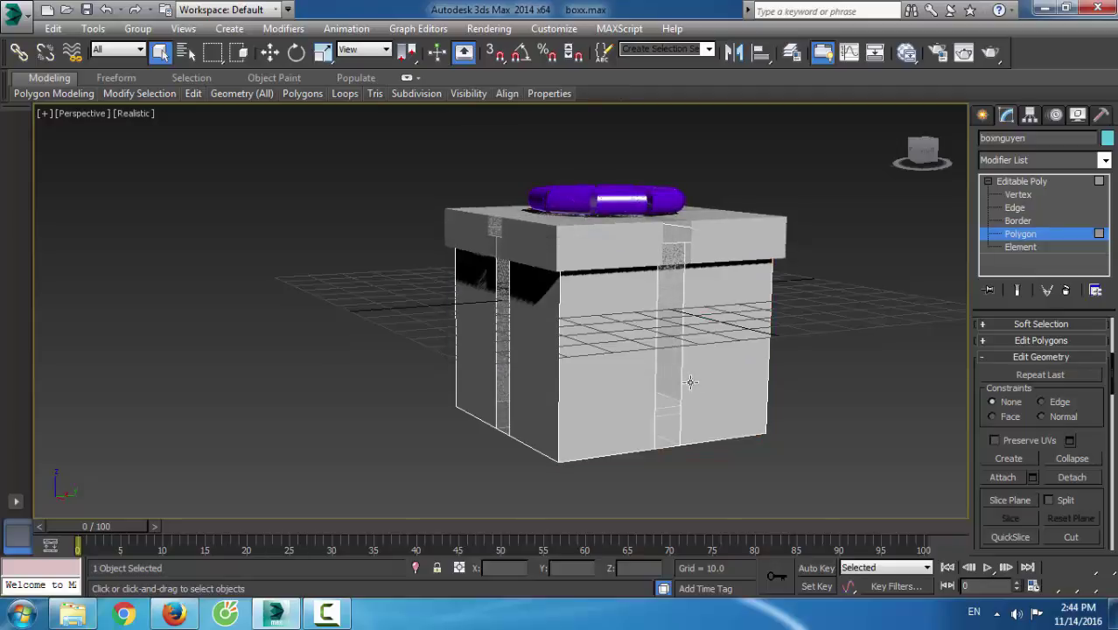
Select the three polygons of the adjacent narrow-looking body side and detach them as a clone named 2
{"action": "left_click", "coordinate": [526, 336]}
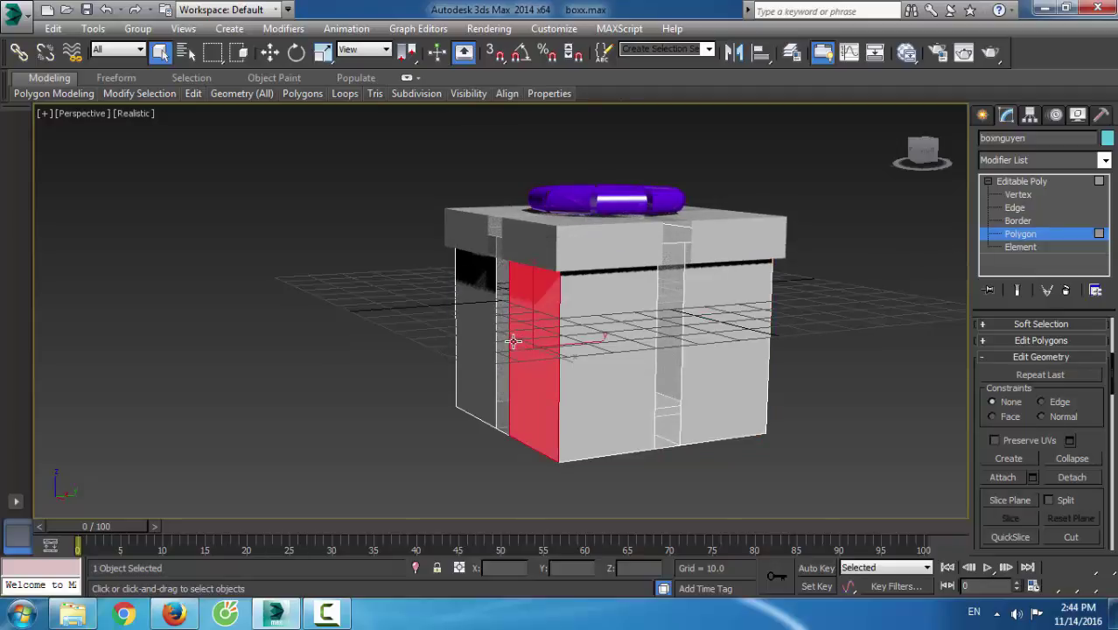
{"action": "left_click", "coordinate": [501, 333], "text": "ctrl"}
{"action": "left_click", "coordinate": [480, 322], "text": "ctrl"}
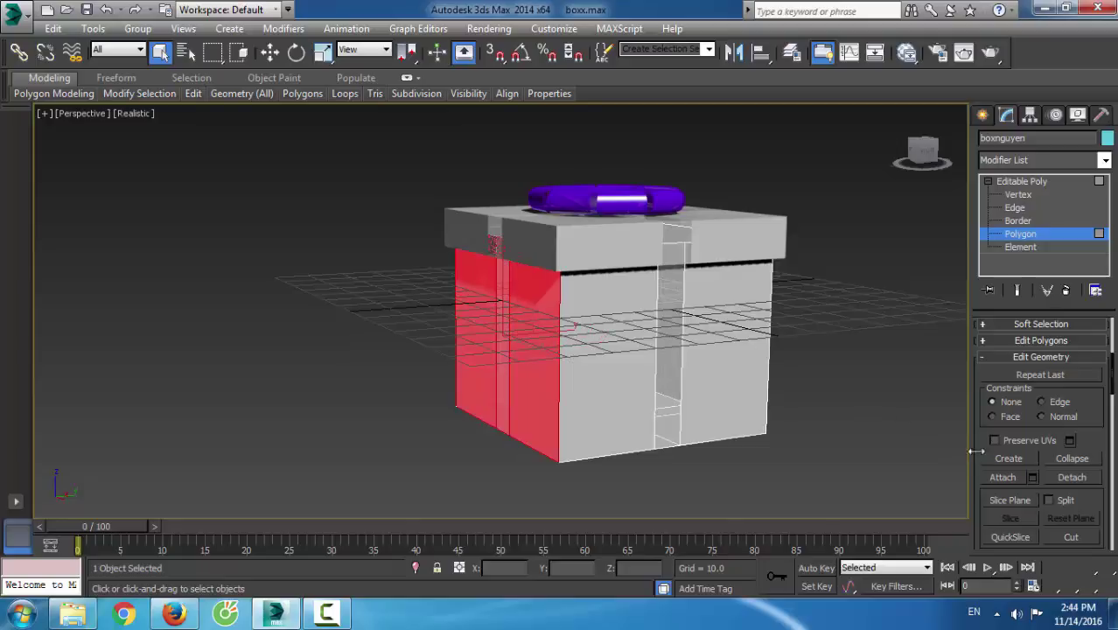
{"action": "left_click", "coordinate": [1074, 477]}
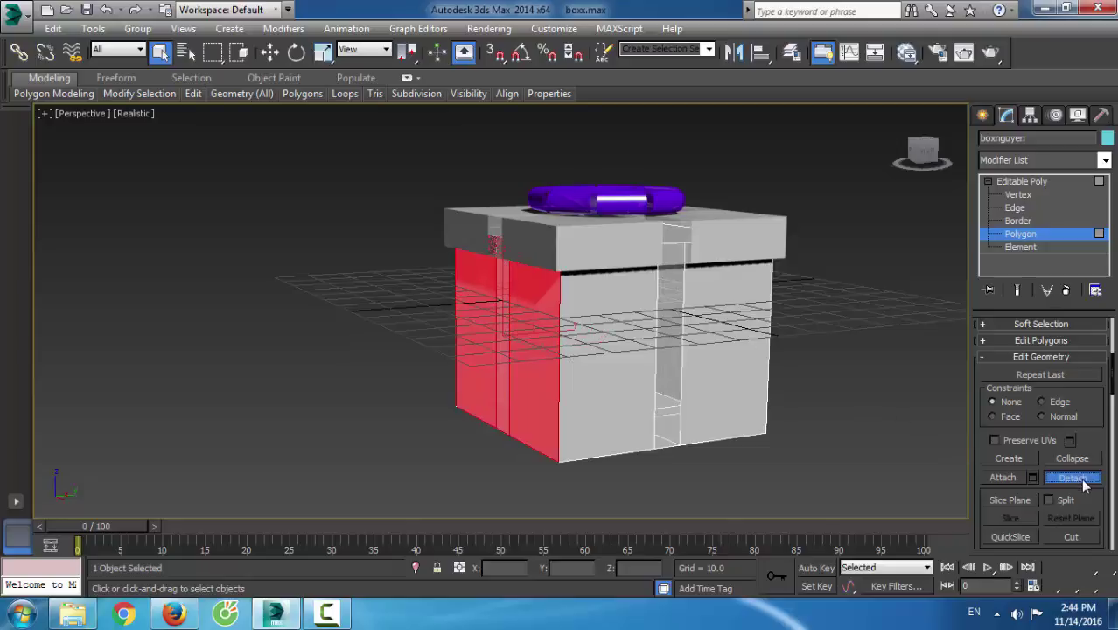
{"action": "type", "text": "2"}
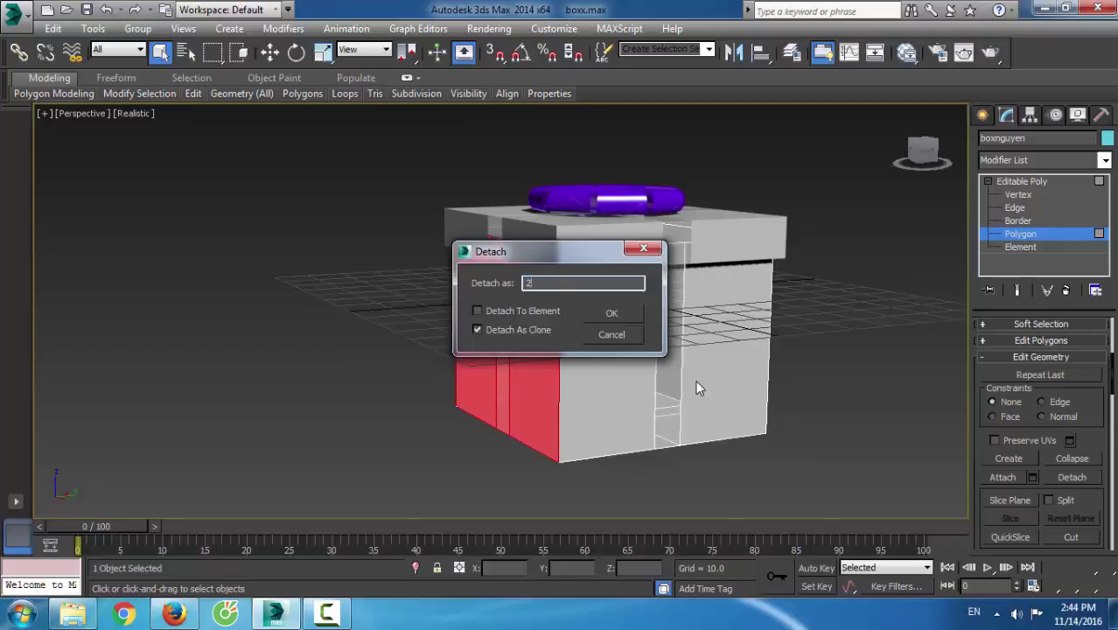
{"action": "left_click", "coordinate": [611, 313]}
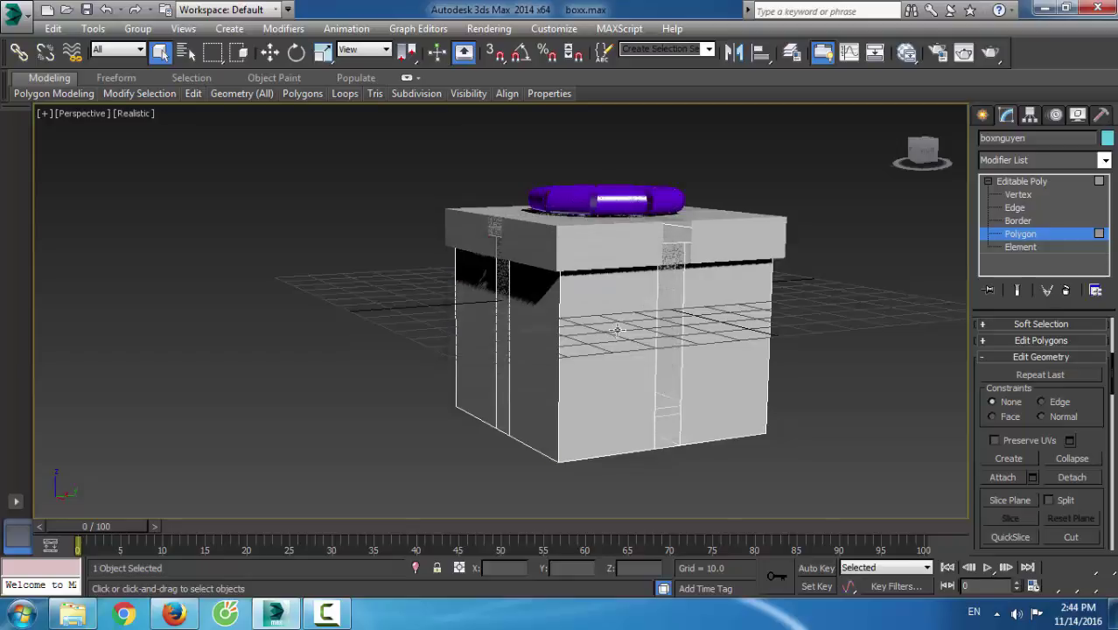
Select the three polygons of the next side of the box body, ribbon strip included, and detach them as a clone named 3
{"action": "key", "text": "ctrl+r"}
{"action": "left_click_drag", "start_coordinate": [588, 354], "coordinate": [756, 356]}
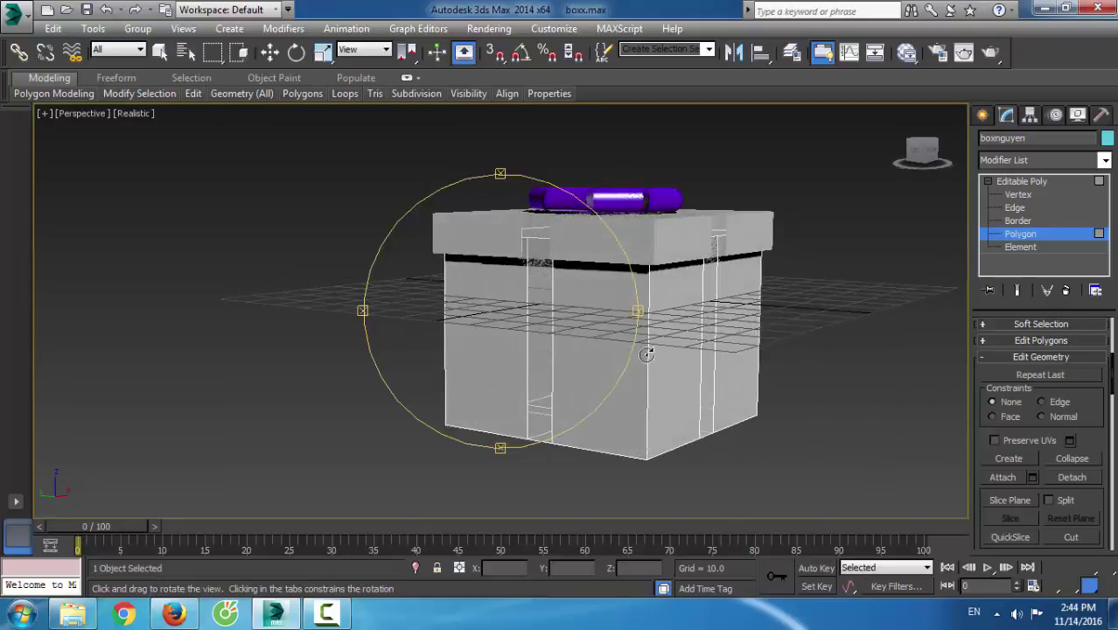
{"action": "right_click", "coordinate": [593, 344]}
{"action": "left_click", "coordinate": [593, 344]}
{"action": "left_click", "coordinate": [544, 358], "text": "ctrl"}
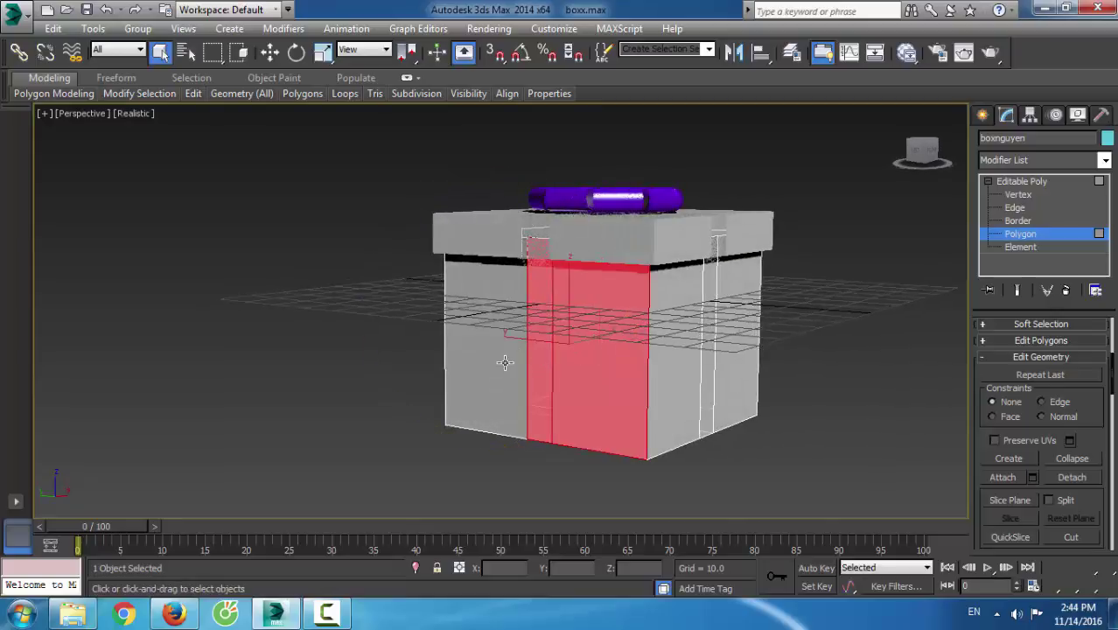
{"action": "left_click", "coordinate": [504, 362], "text": "ctrl"}
{"action": "left_click", "coordinate": [1071, 478]}
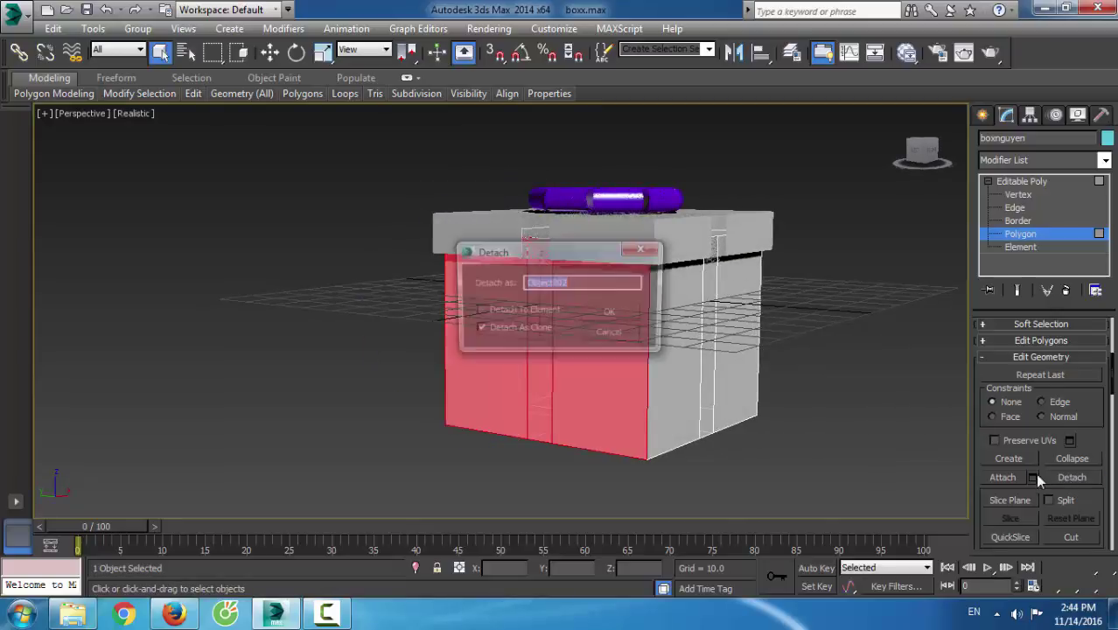
{"action": "type", "text": "3"}
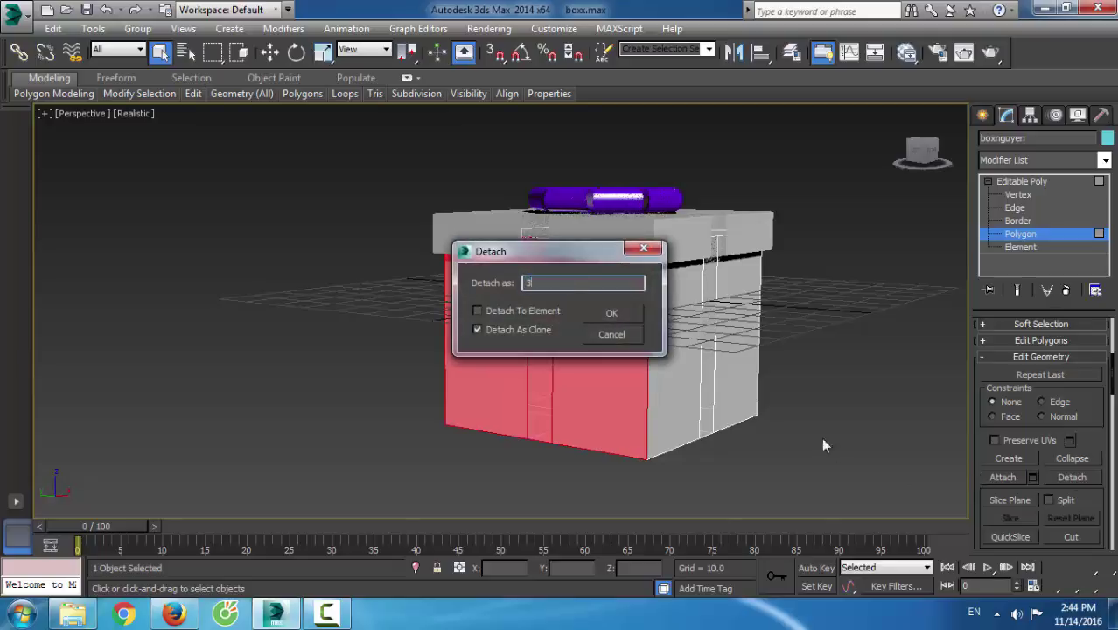
{"action": "left_click", "coordinate": [620, 321]}
Select the three polygons of the remaining side of the box body and detach them as a clone named 4
{"action": "key", "text": "ctrl+r"}
{"action": "left_click_drag", "start_coordinate": [599, 342], "coordinate": [749, 345]}
{"action": "right_click", "coordinate": [718, 344]}
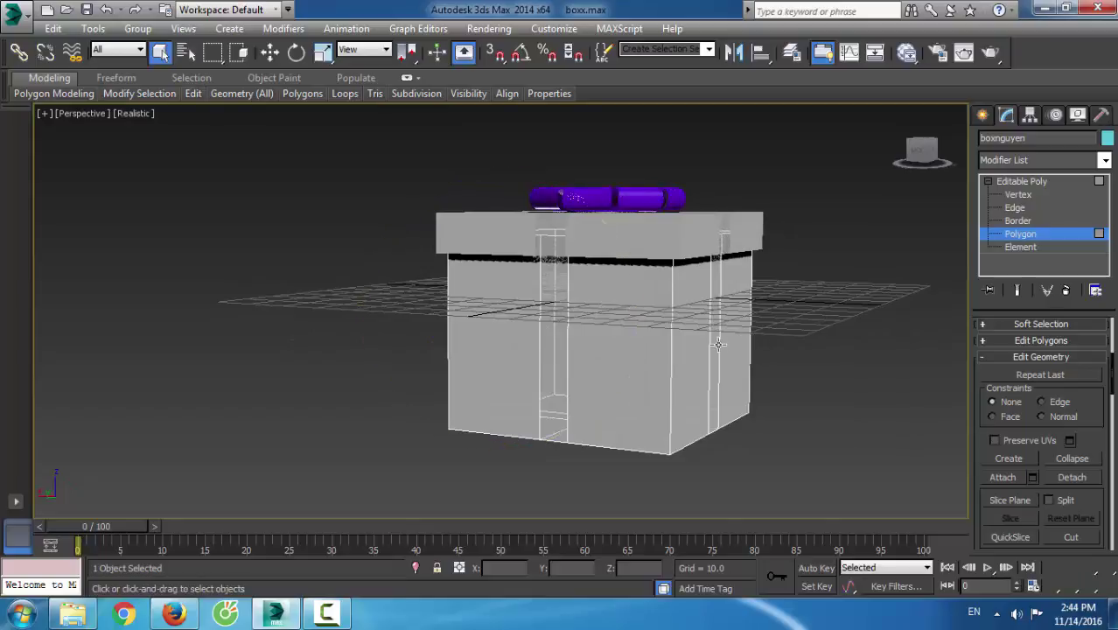
{"action": "left_click", "coordinate": [614, 345]}
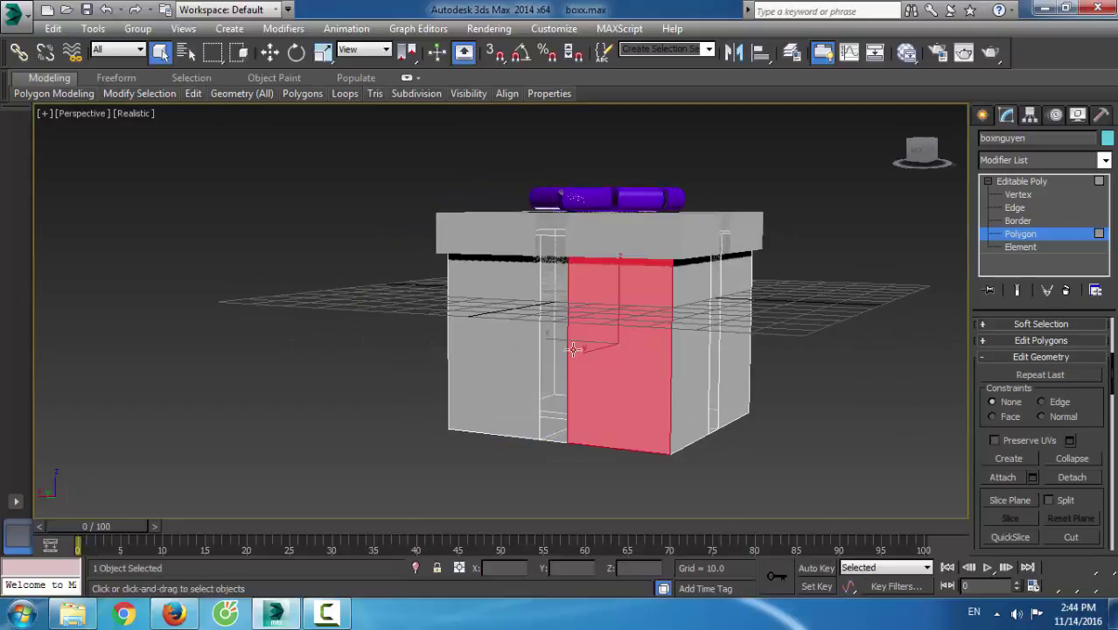
{"action": "left_click", "coordinate": [491, 351], "text": "ctrl"}
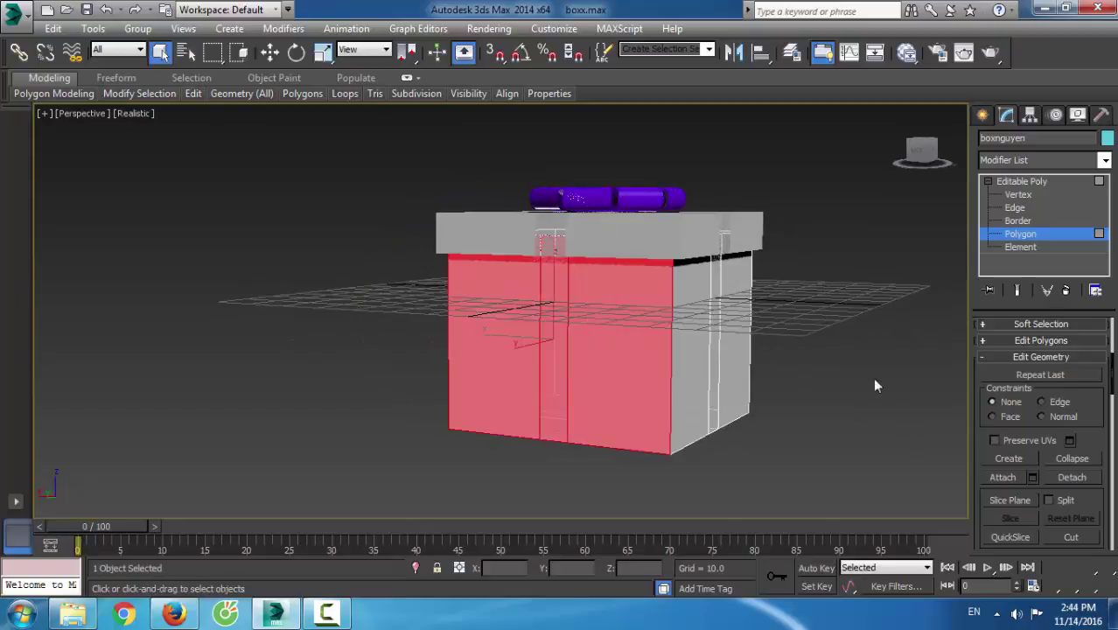
{"action": "left_click", "coordinate": [1071, 477]}
{"action": "type", "text": "4"}
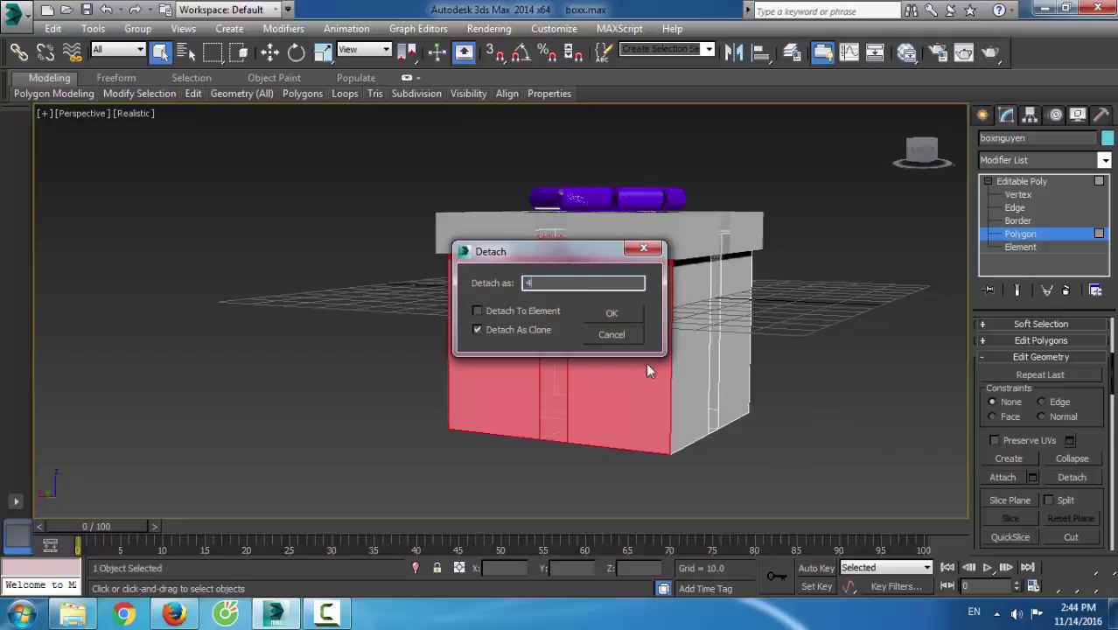
{"action": "left_click", "coordinate": [604, 313]}
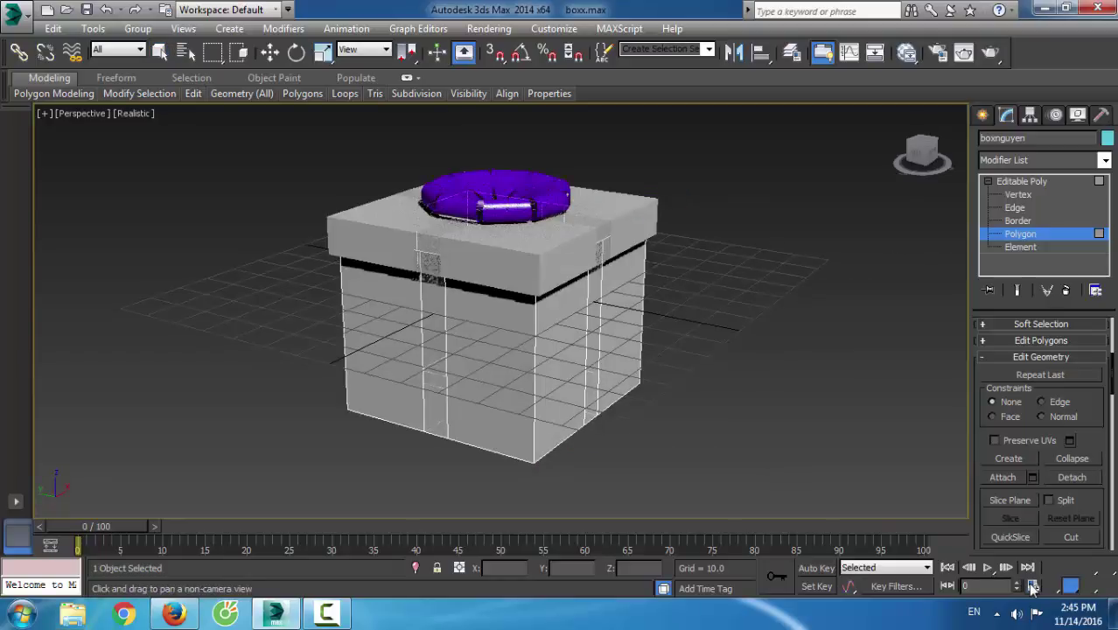
Extend the animation range to end at frame 900 and go to frame 60
{"action": "left_click", "coordinate": [1031, 585]}
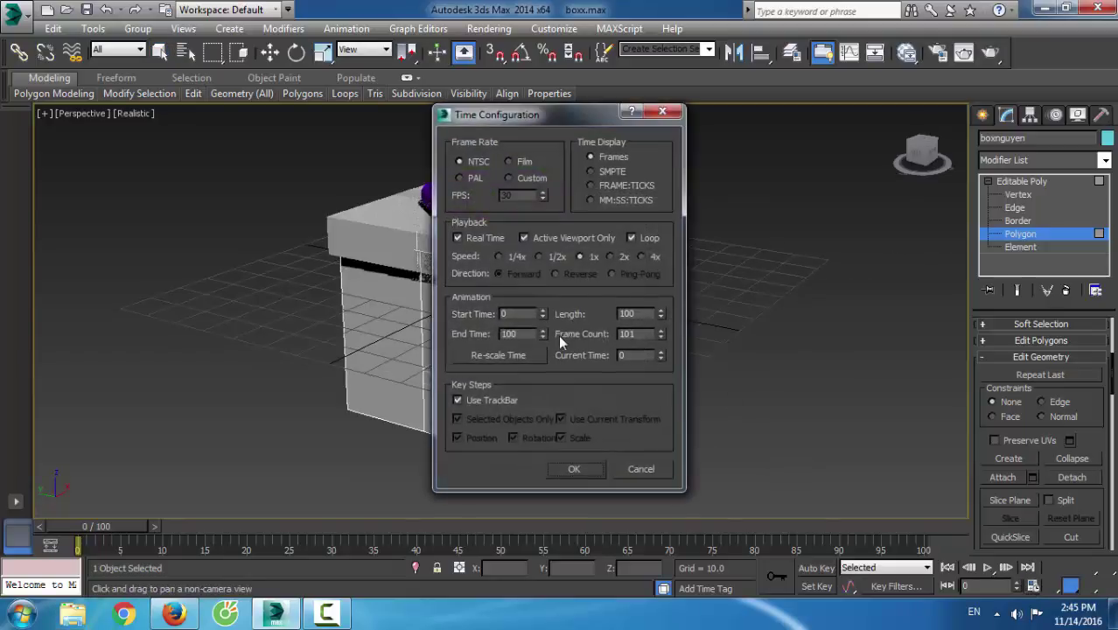
{"action": "double_click", "coordinate": [533, 333]}
{"action": "double_click", "coordinate": [648, 314]}
{"action": "left_click", "coordinate": [591, 476]}
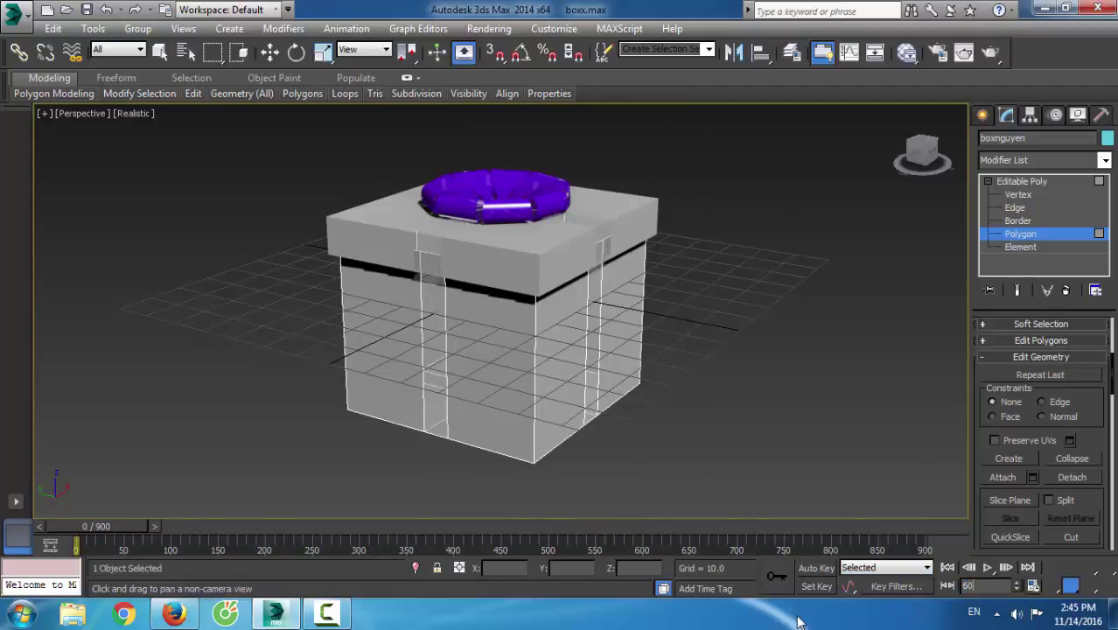
{"action": "key", "text": "Return"}
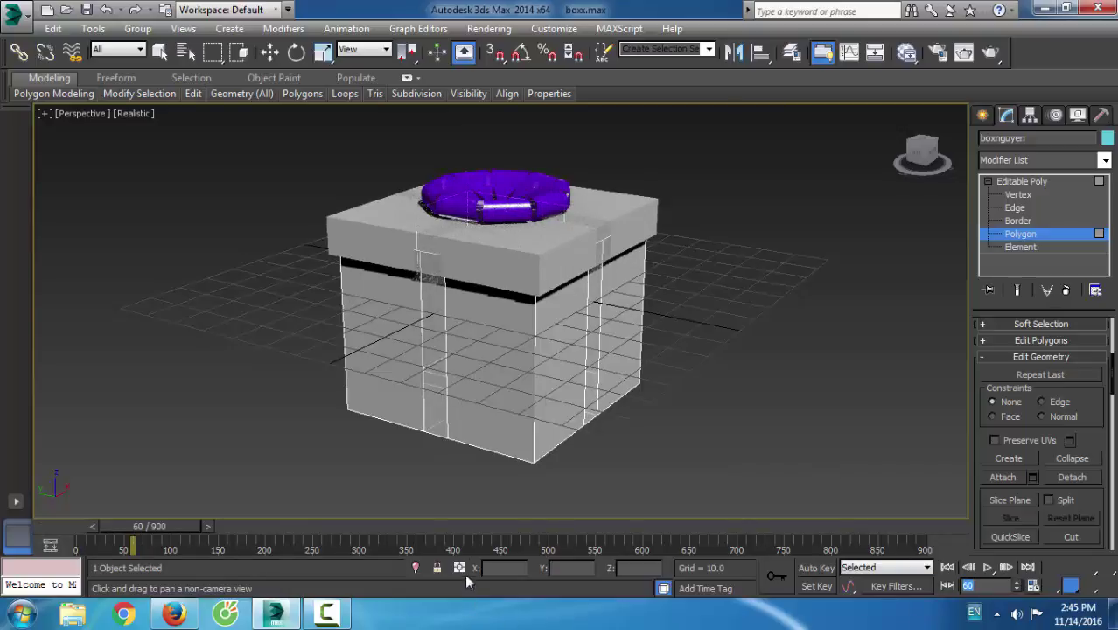
Leave polygon editing, select the lid and, with Auto Key on, raise it to about Z 31.3 at frame 60
{"action": "key", "text": "ctrl+p"}
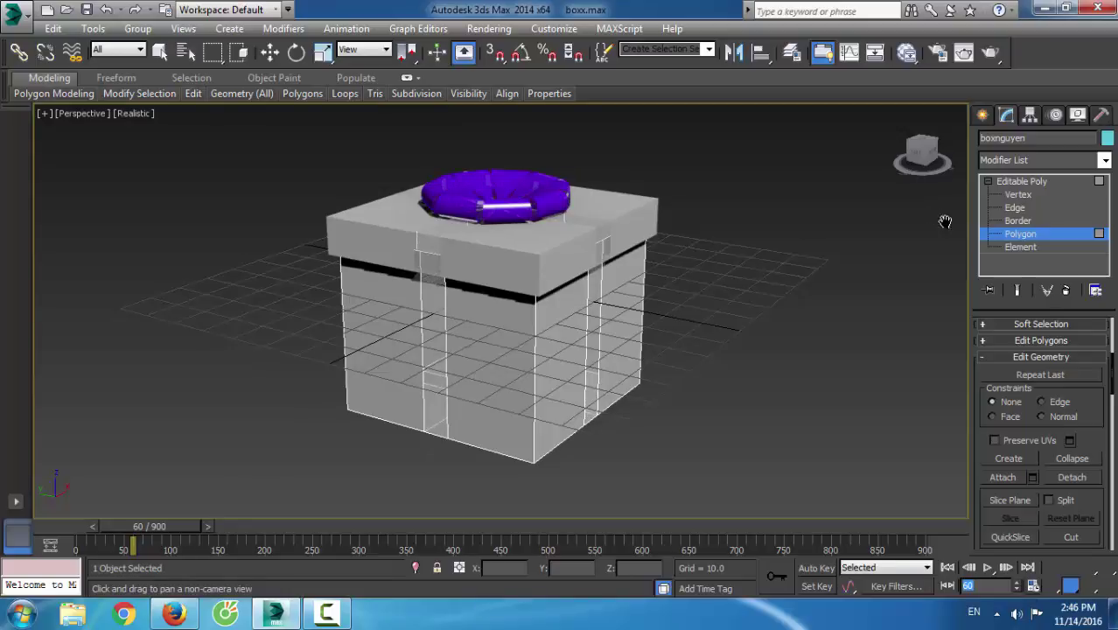
{"action": "left_click", "coordinate": [269, 52]}
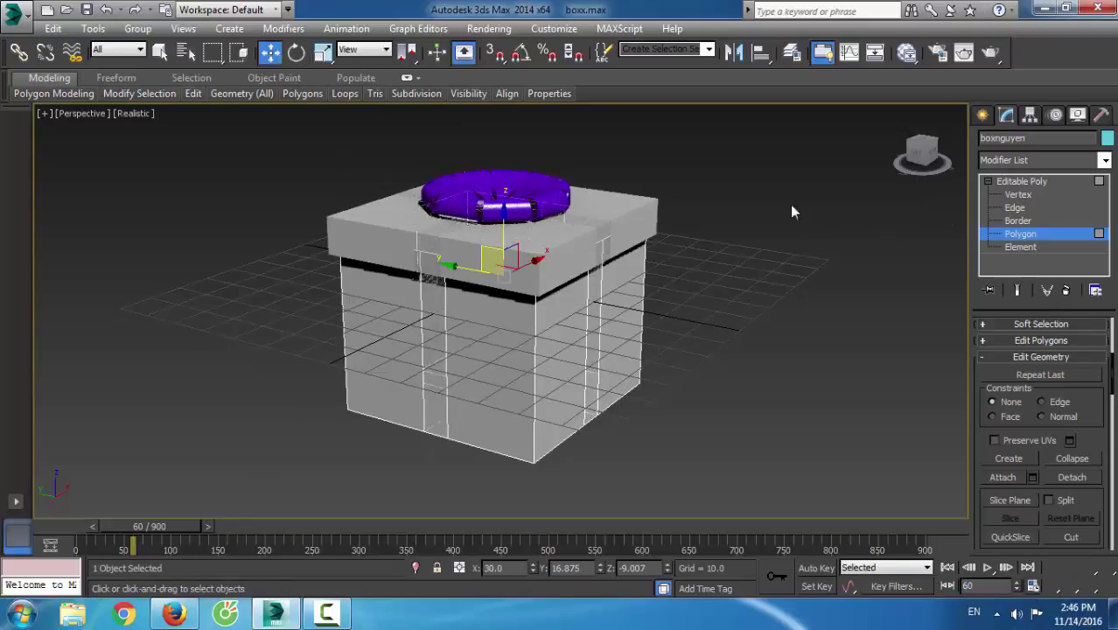
{"action": "left_click", "coordinate": [1013, 182]}
{"action": "left_click", "coordinate": [508, 274]}
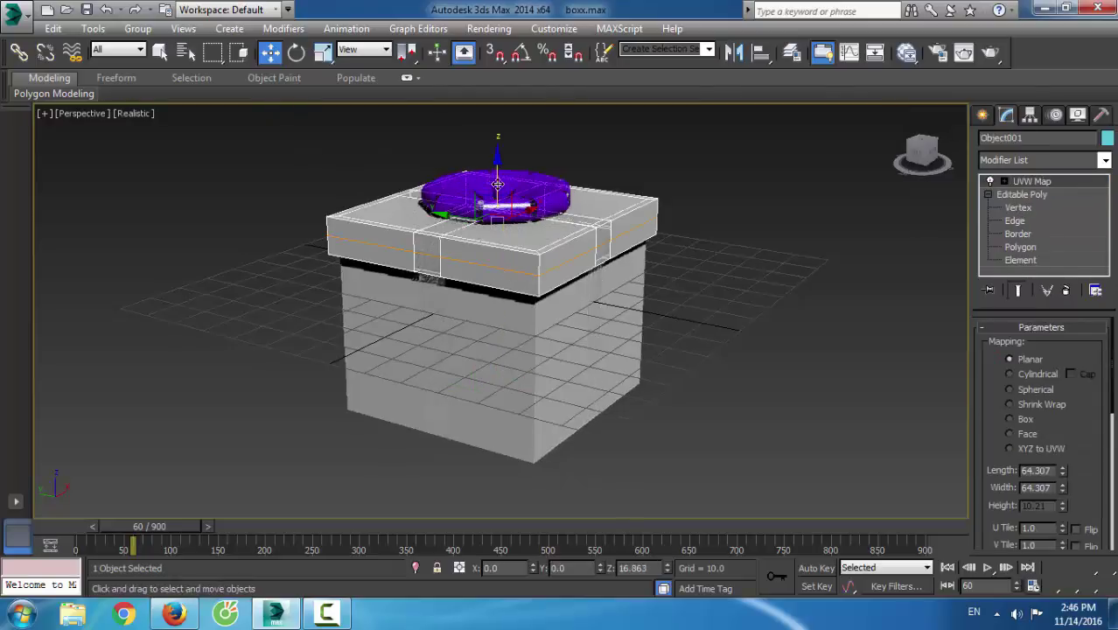
{"action": "left_click_drag", "start_coordinate": [497, 185], "coordinate": [508, 127]}
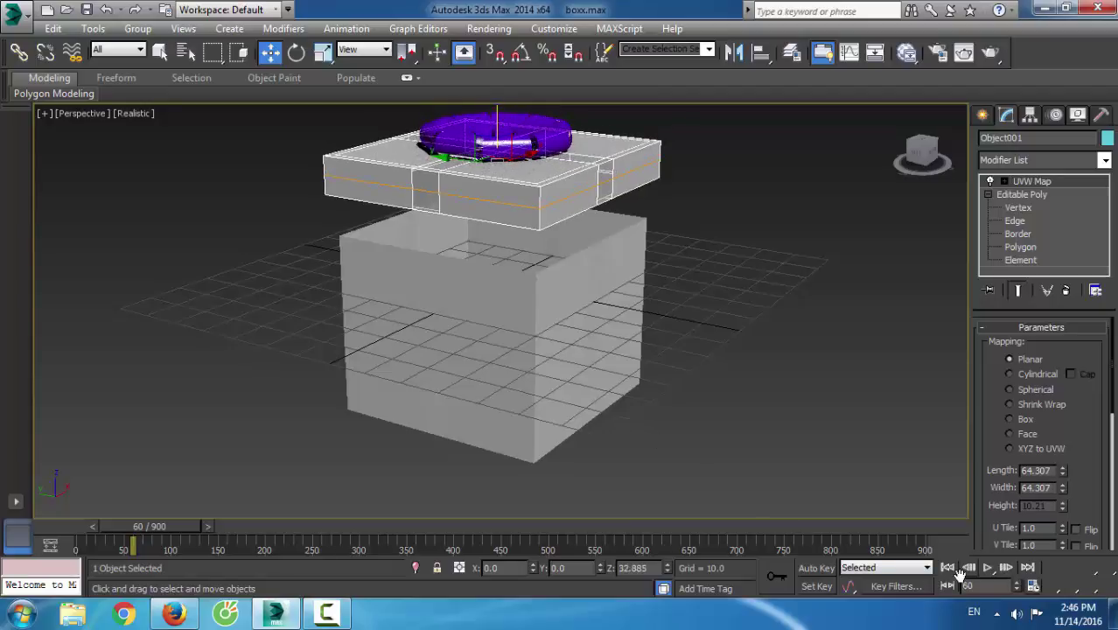
{"action": "key", "text": "ctrl+z"}
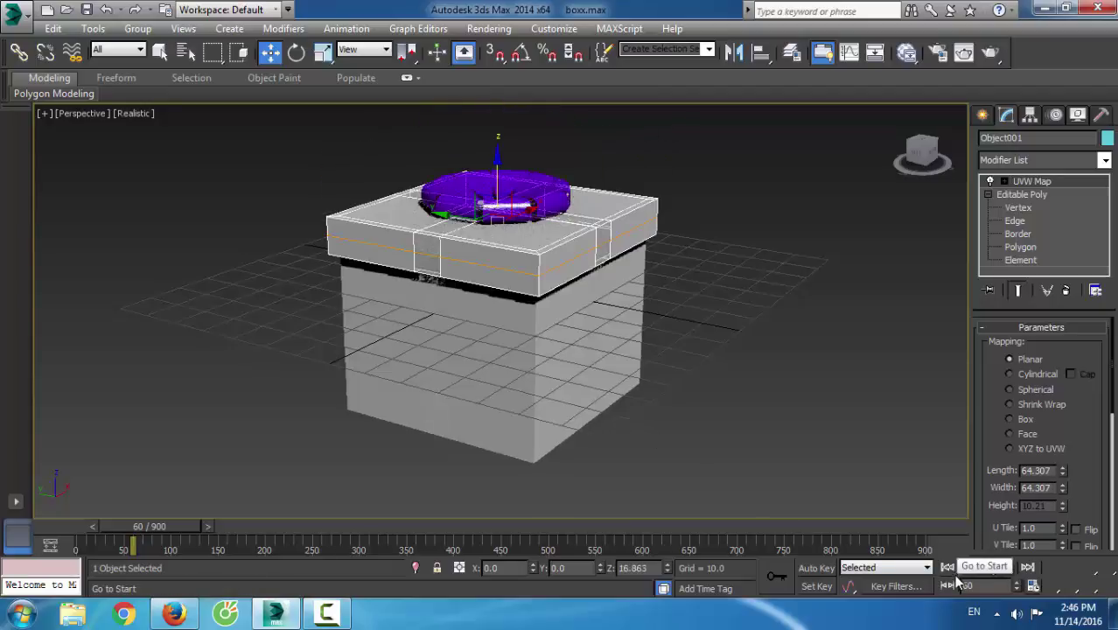
{"action": "left_click", "coordinate": [817, 568]}
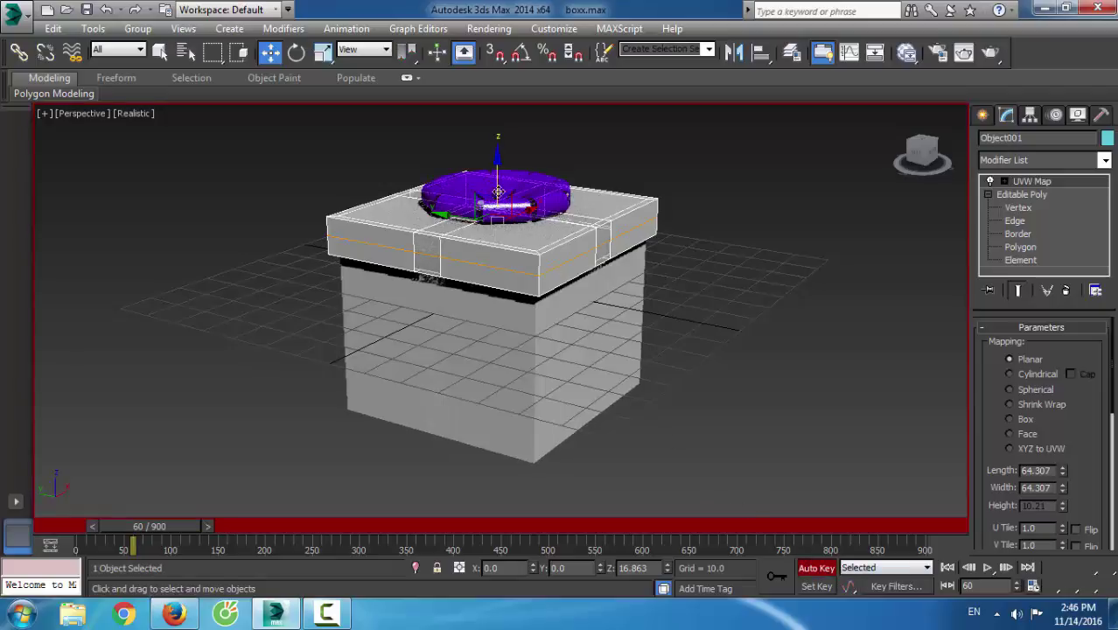
{"action": "left_click_drag", "start_coordinate": [498, 190], "coordinate": [496, 137]}
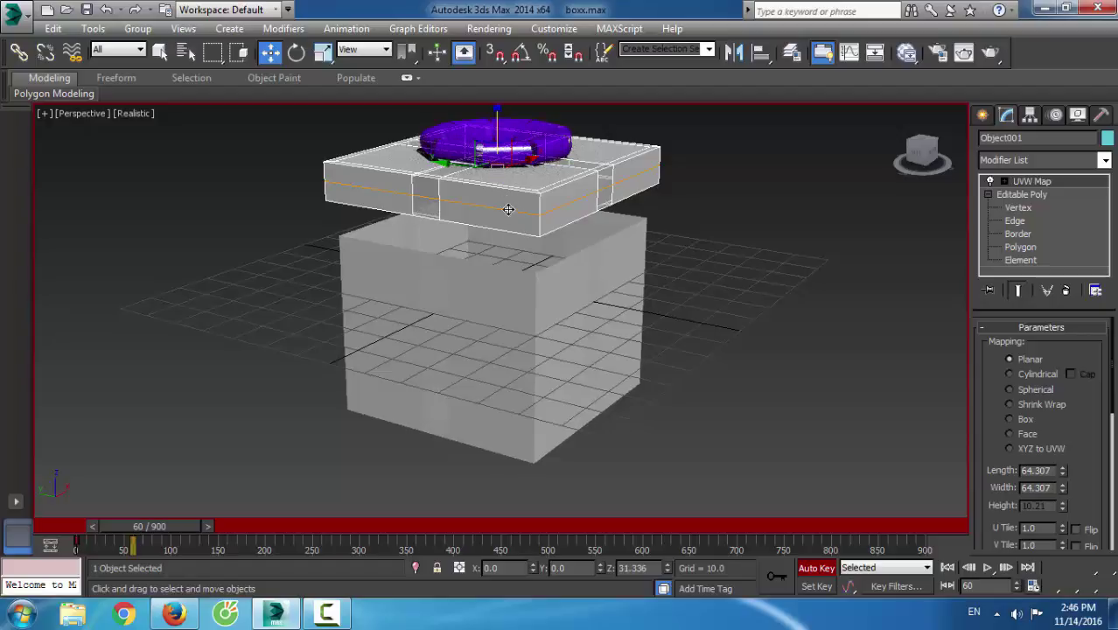
Shift the lid's starting key to about frame 10 and, at frame 90, move the lid sideways off the box to about Y 70.9
{"action": "key", "text": "ctrl+r"}
{"action": "left_click_drag", "start_coordinate": [492, 334], "coordinate": [529, 351]}
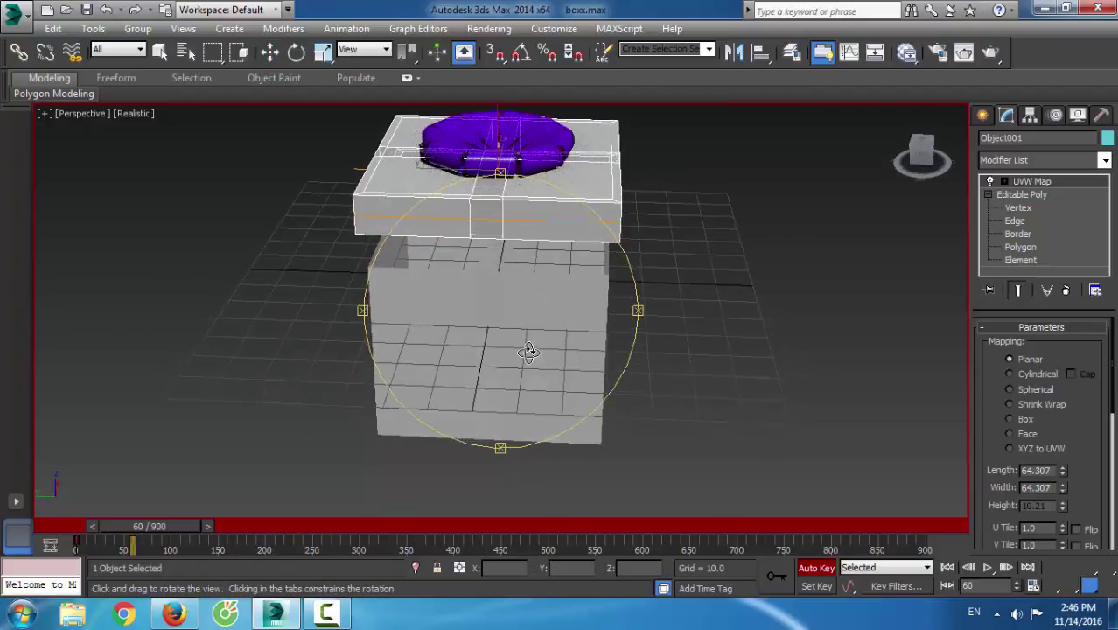
{"action": "left_click", "coordinate": [270, 53]}
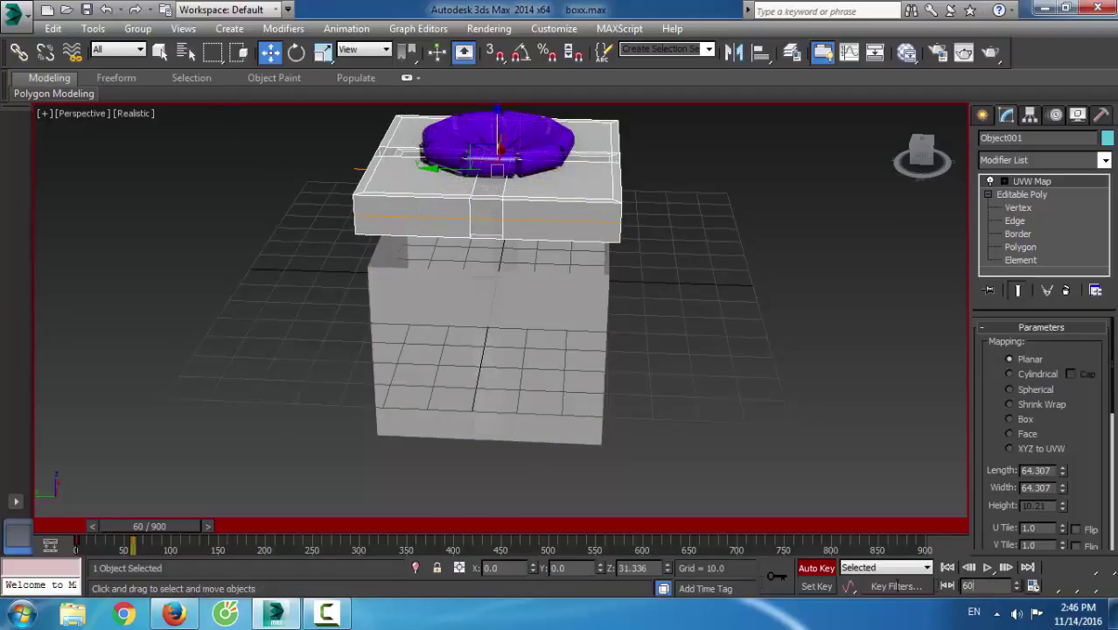
{"action": "type", "text": "90"}
{"action": "key", "text": "Return"}
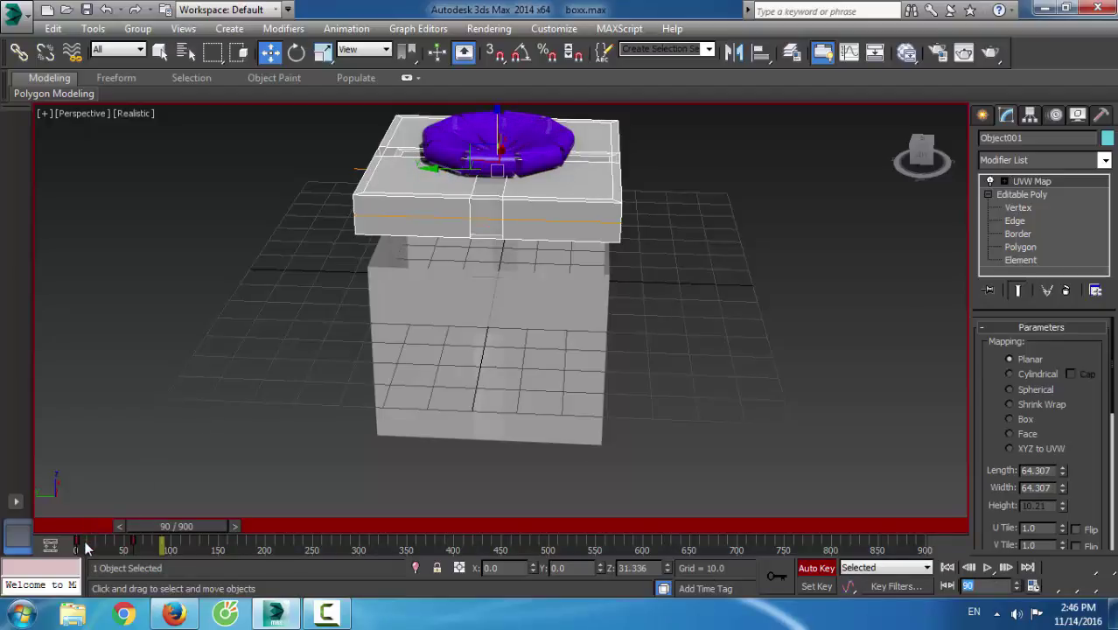
{"action": "left_click_drag", "start_coordinate": [76, 541], "coordinate": [85, 541]}
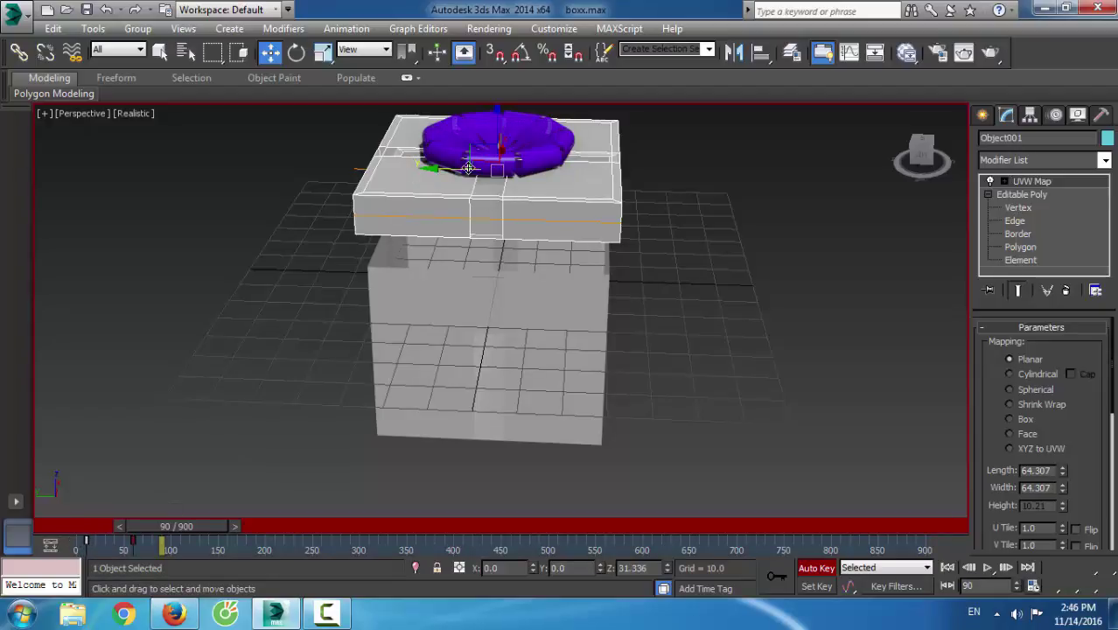
{"action": "left_click_drag", "start_coordinate": [468, 167], "coordinate": [211, 211]}
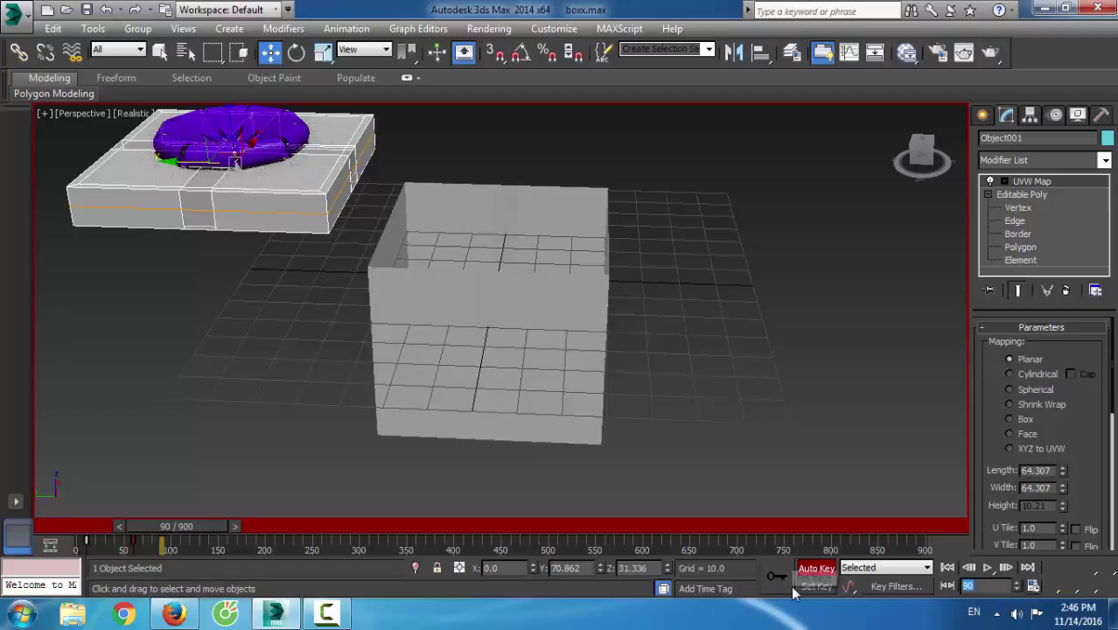
At frame 120, lower the lid beside the box to about Z -25.9
{"action": "type", "text": "120"}
{"action": "key", "text": "Return"}
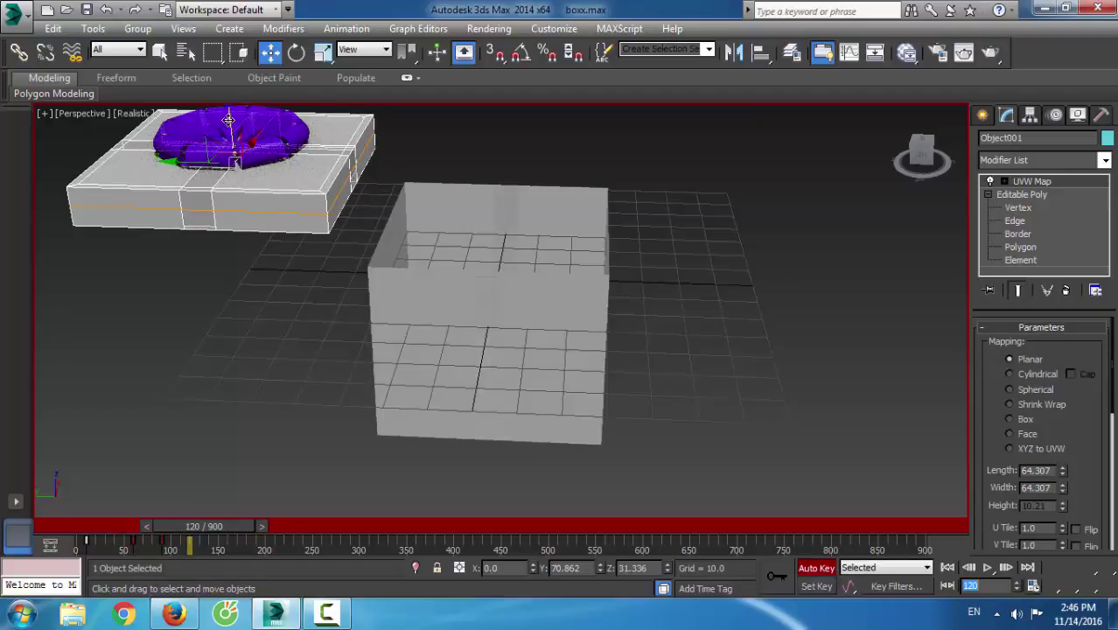
{"action": "left_click_drag", "start_coordinate": [227, 119], "coordinate": [229, 299]}
{"action": "left_click_drag", "start_coordinate": [232, 305], "coordinate": [233, 305]}
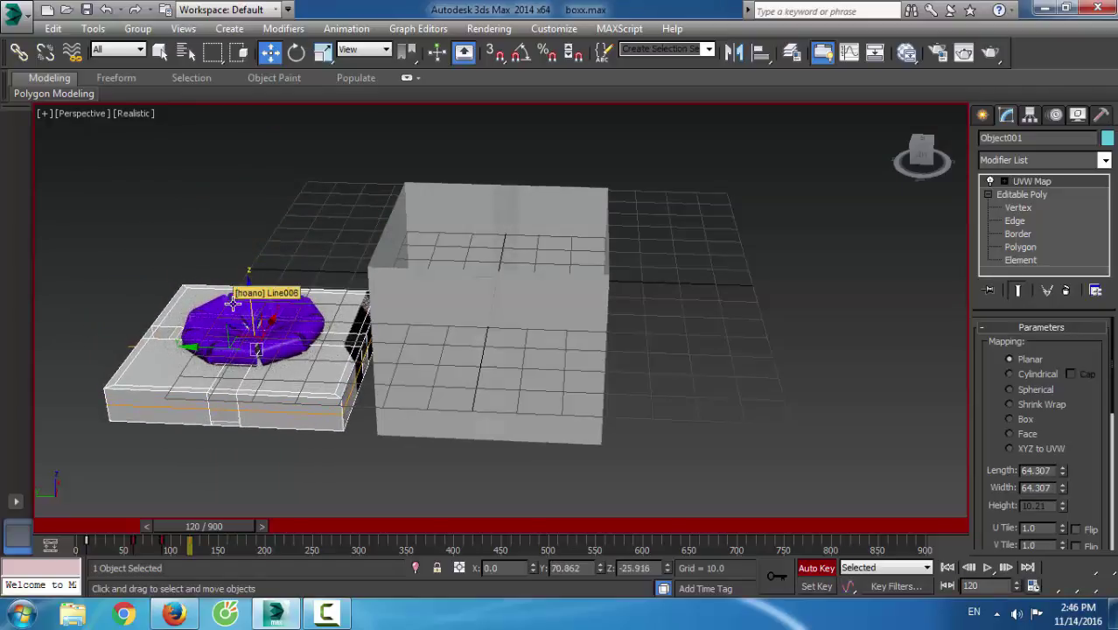
In the Front view, lower the lid slightly more to about Z -27.7, flush with the bottom of the box body
{"action": "key", "text": "alt+w"}
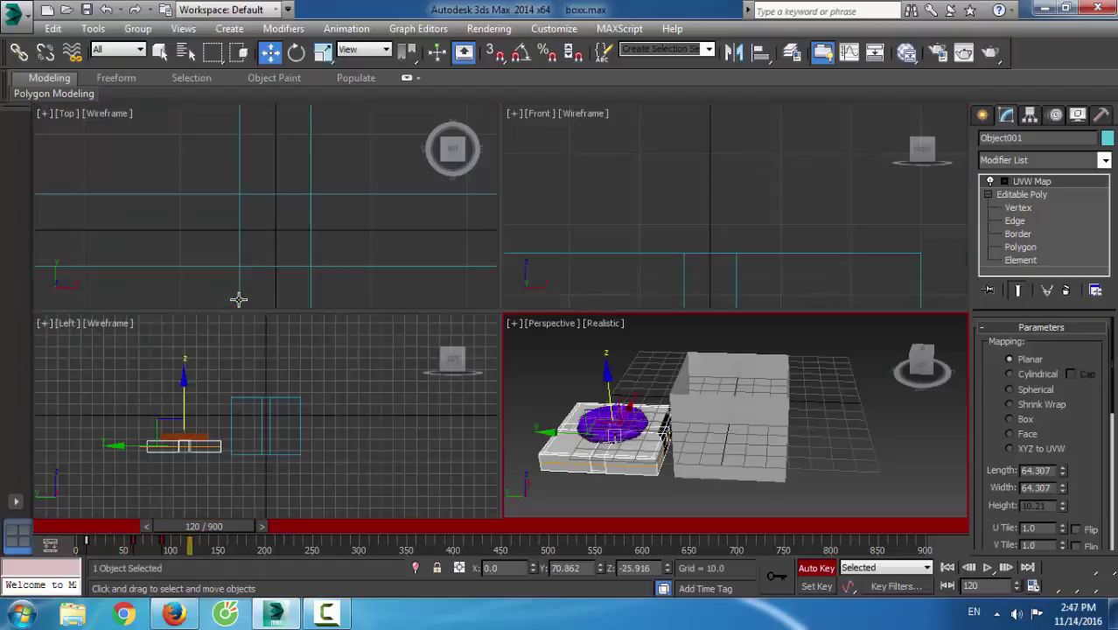
{"action": "right_click", "coordinate": [613, 202]}
{"action": "key", "text": "z"}
{"action": "scroll", "coordinate": [611, 201], "scroll_direction": "down", "scroll_amount": 4}
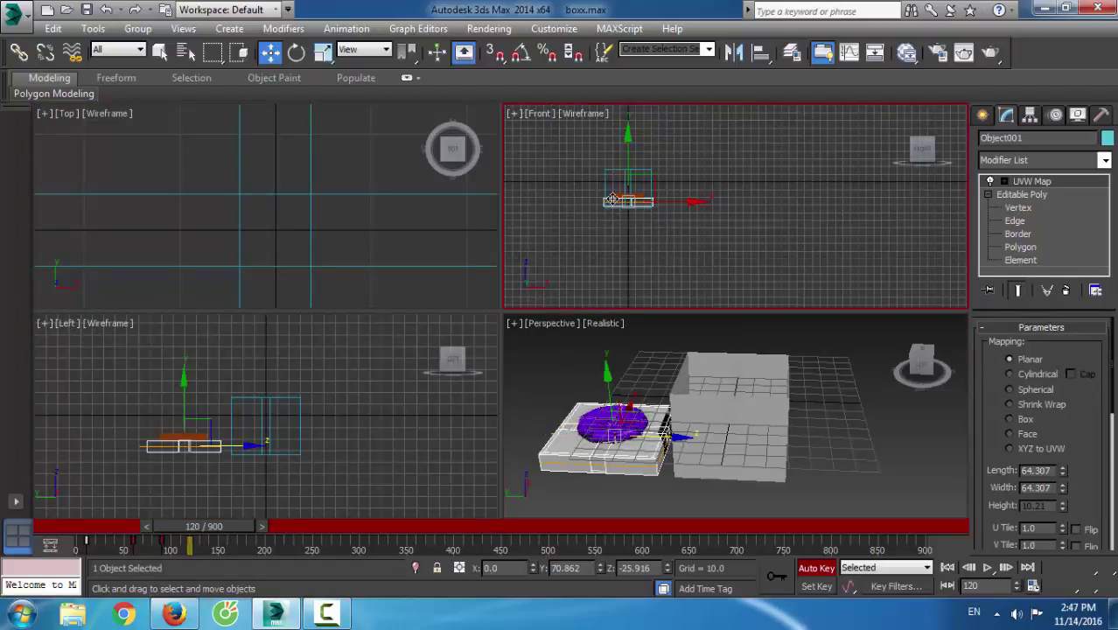
{"action": "scroll", "coordinate": [616, 187], "scroll_direction": "up", "scroll_amount": 4}
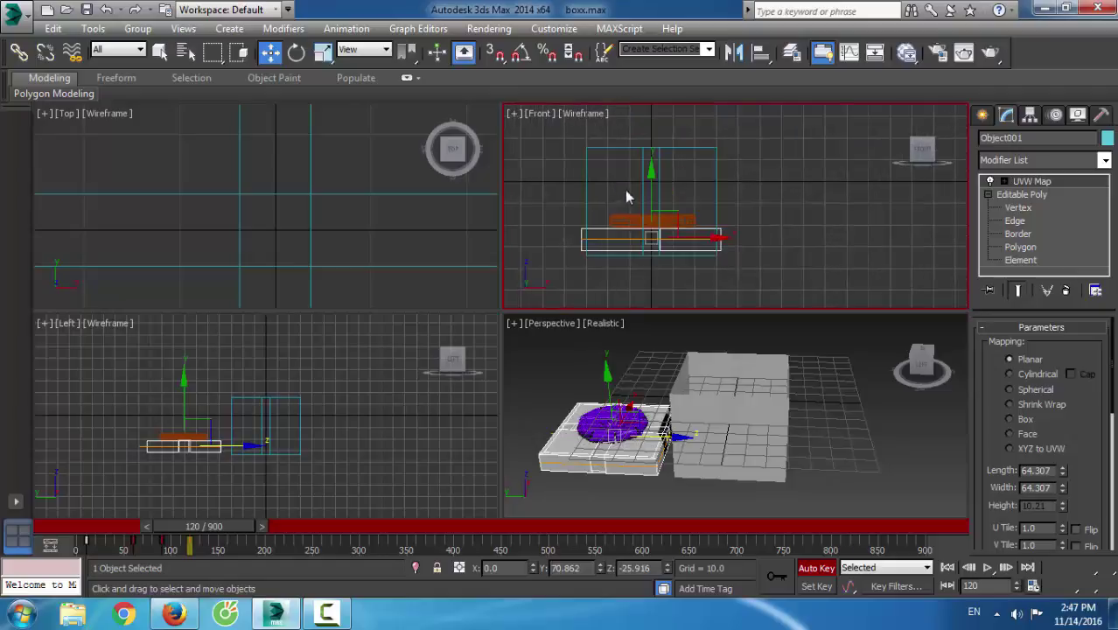
{"action": "left_click_drag", "start_coordinate": [647, 204], "coordinate": [652, 210]}
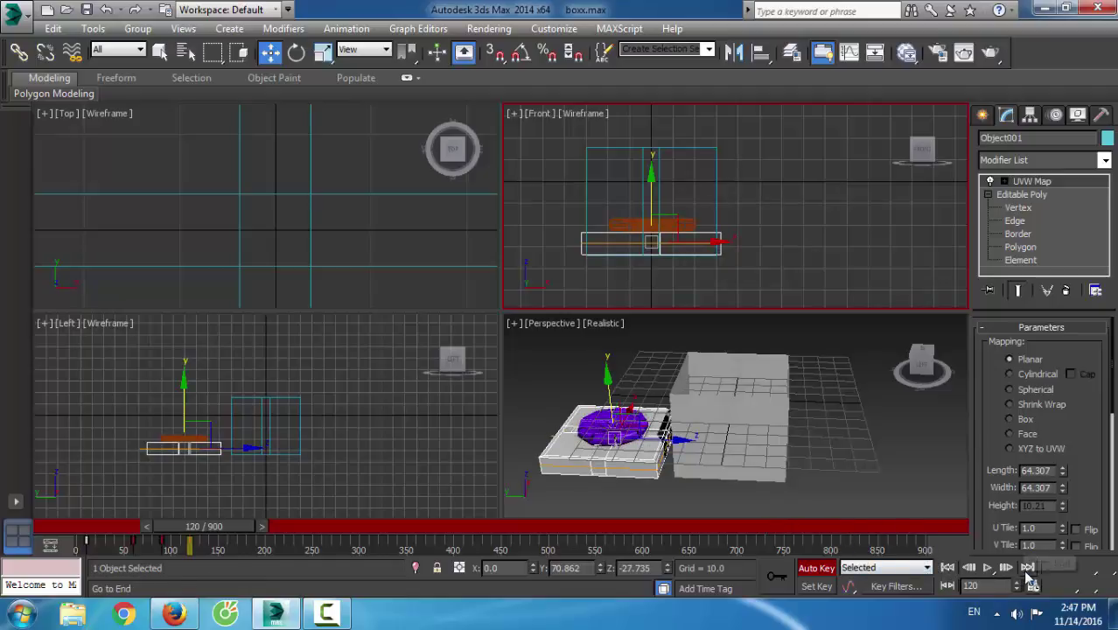
Move only the pivot of box side 1 along X onto that side's bottom edge, at about X 30
{"action": "left_click", "coordinate": [746, 480]}
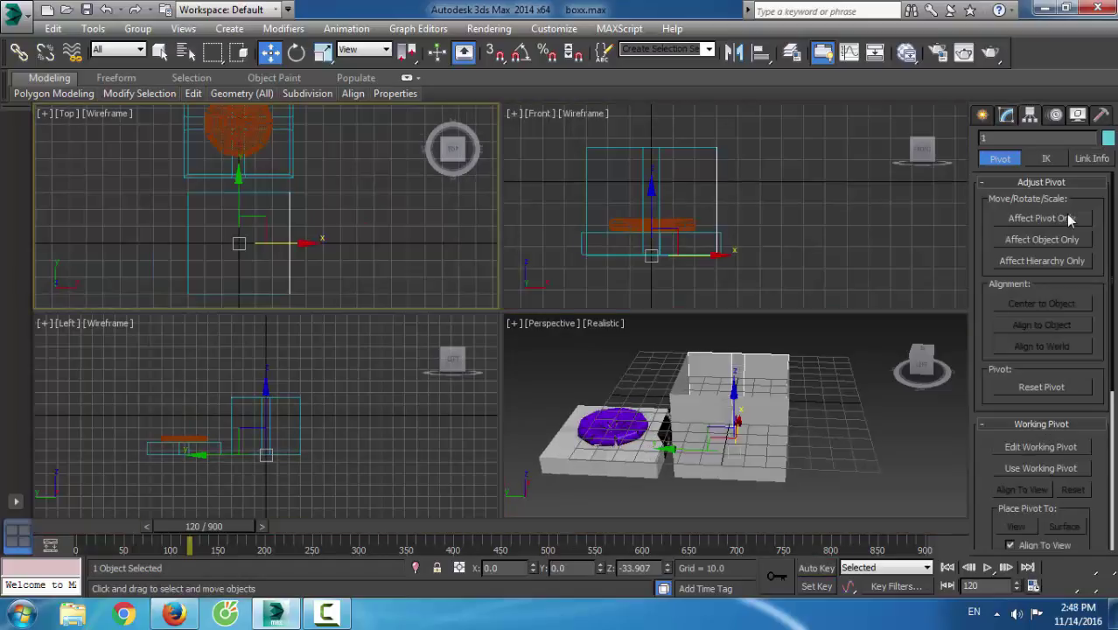
{"action": "left_click", "coordinate": [1041, 218]}
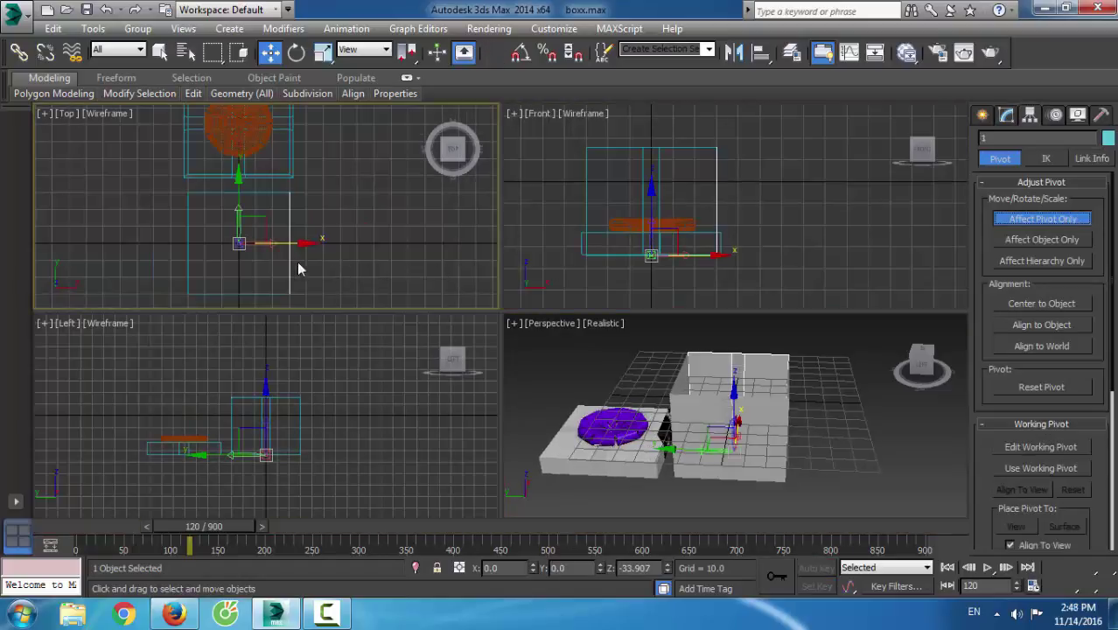
{"action": "left_click_drag", "start_coordinate": [287, 243], "coordinate": [346, 267]}
{"action": "left_click", "coordinate": [1030, 218]}
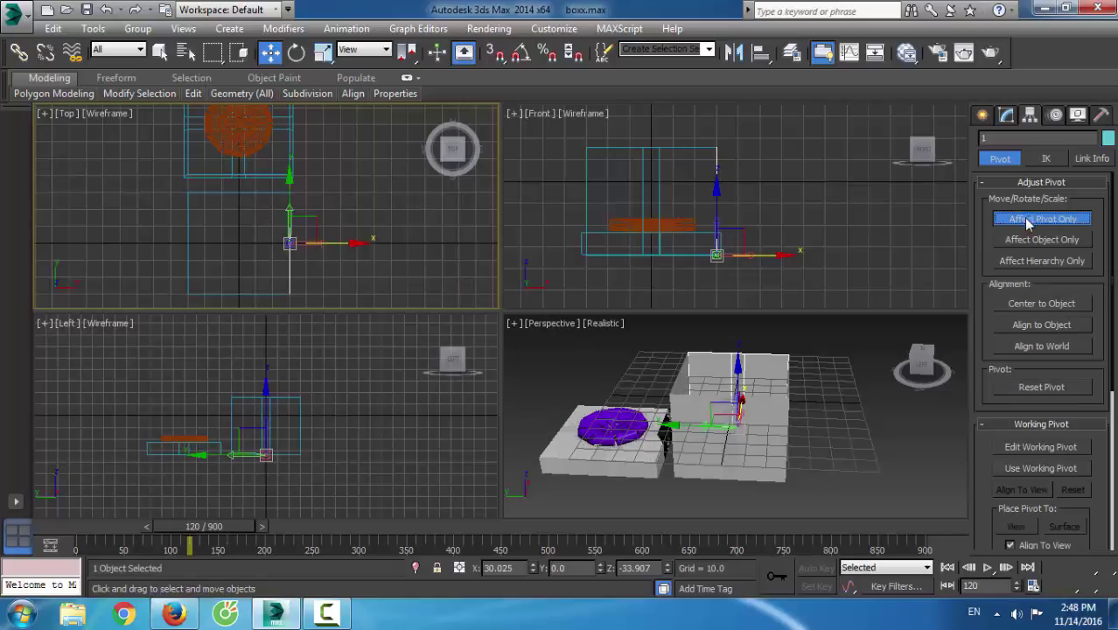
Move only the pivot of box side 4 along Y onto that side's bottom edge, at about Y 28.6
{"action": "key", "text": "ctrl+z"}
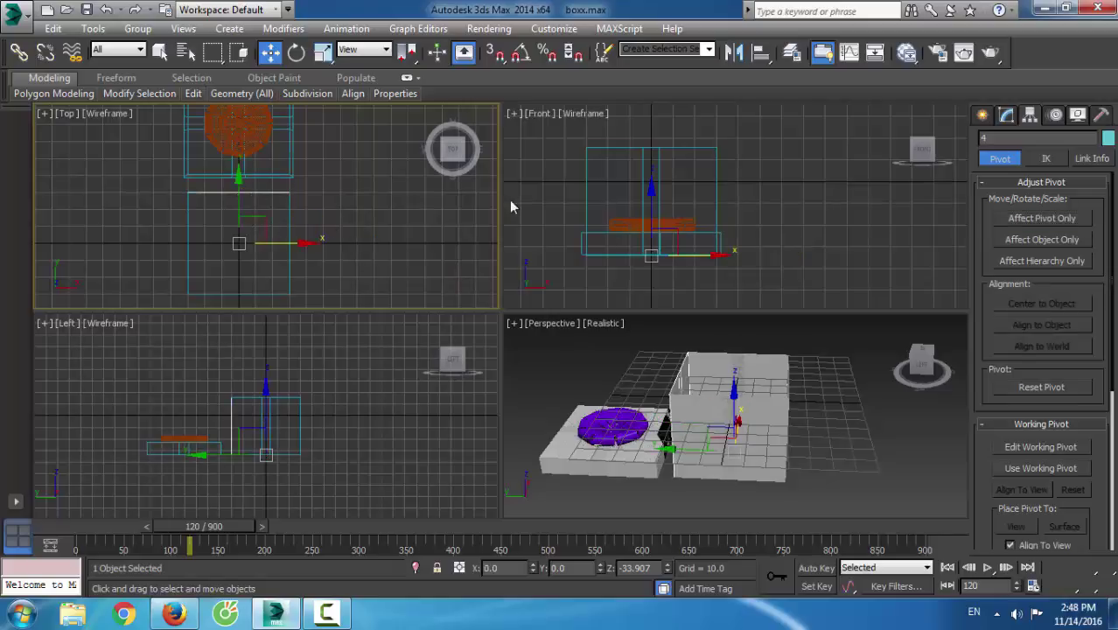
{"action": "left_click", "coordinate": [1041, 222]}
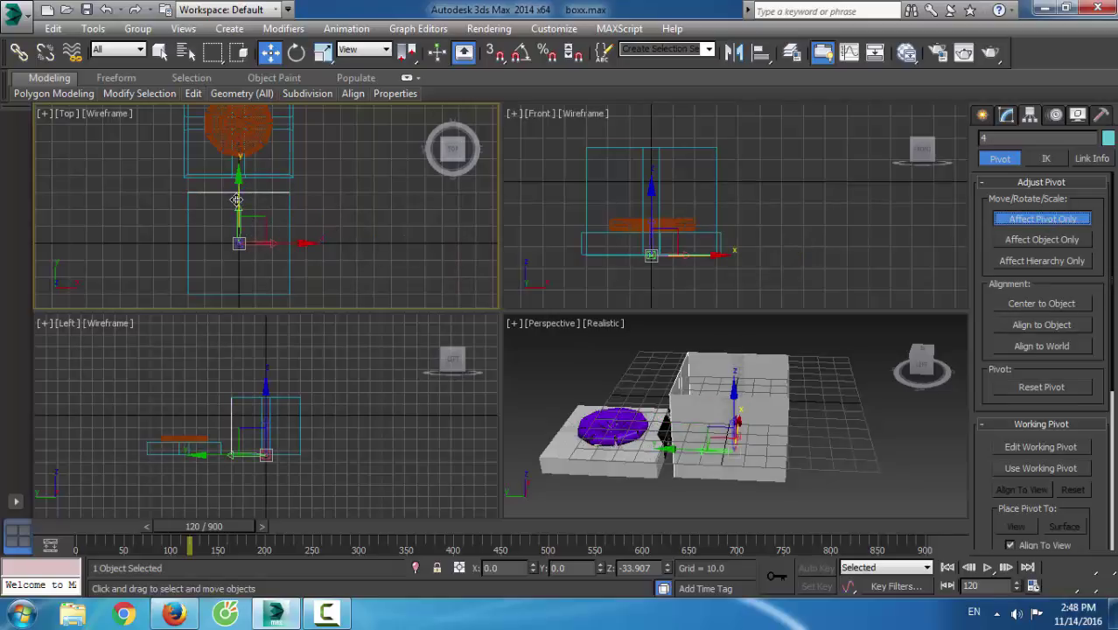
{"action": "left_click_drag", "start_coordinate": [236, 201], "coordinate": [243, 151]}
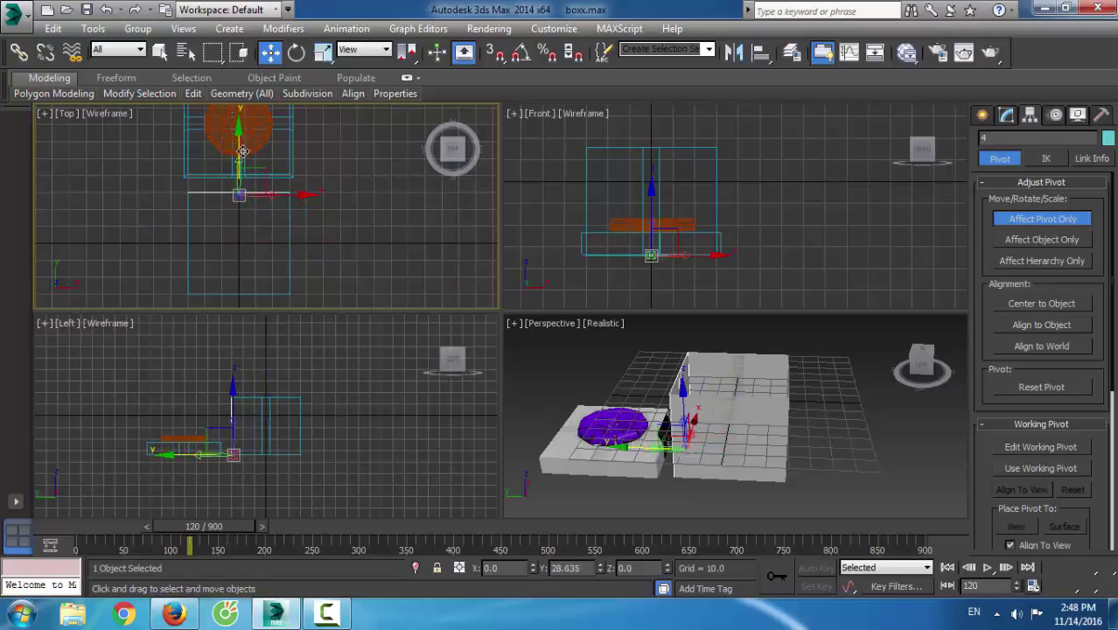
{"action": "left_click", "coordinate": [1070, 220]}
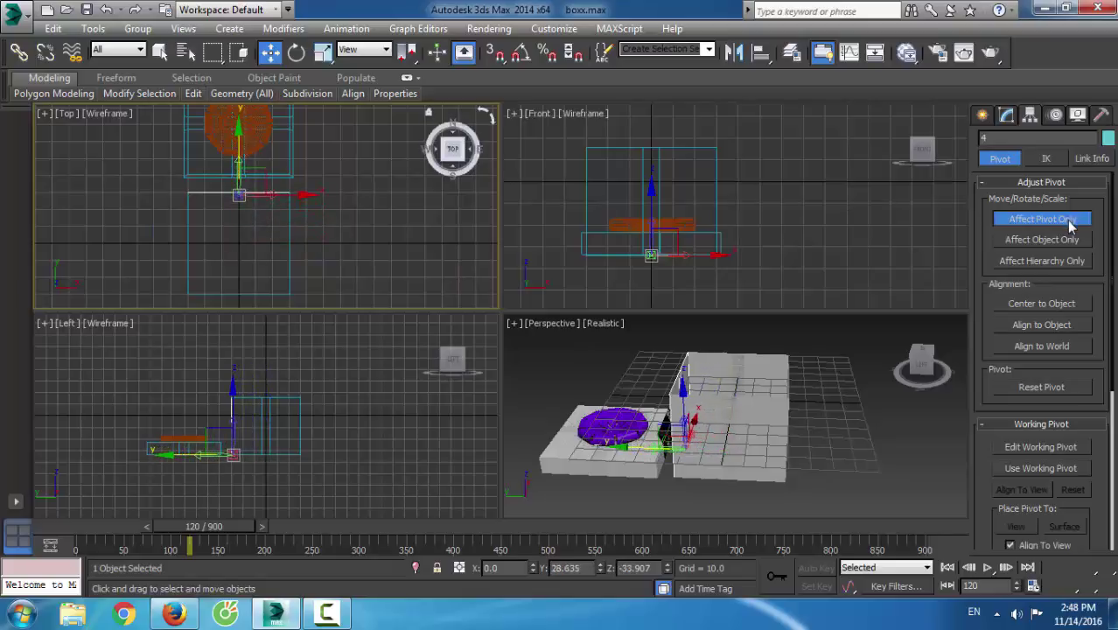
Move only the pivot of box side 2 along Y onto that side's bottom edge, at about Y -29.9
{"action": "key", "text": "ctrl+z"}
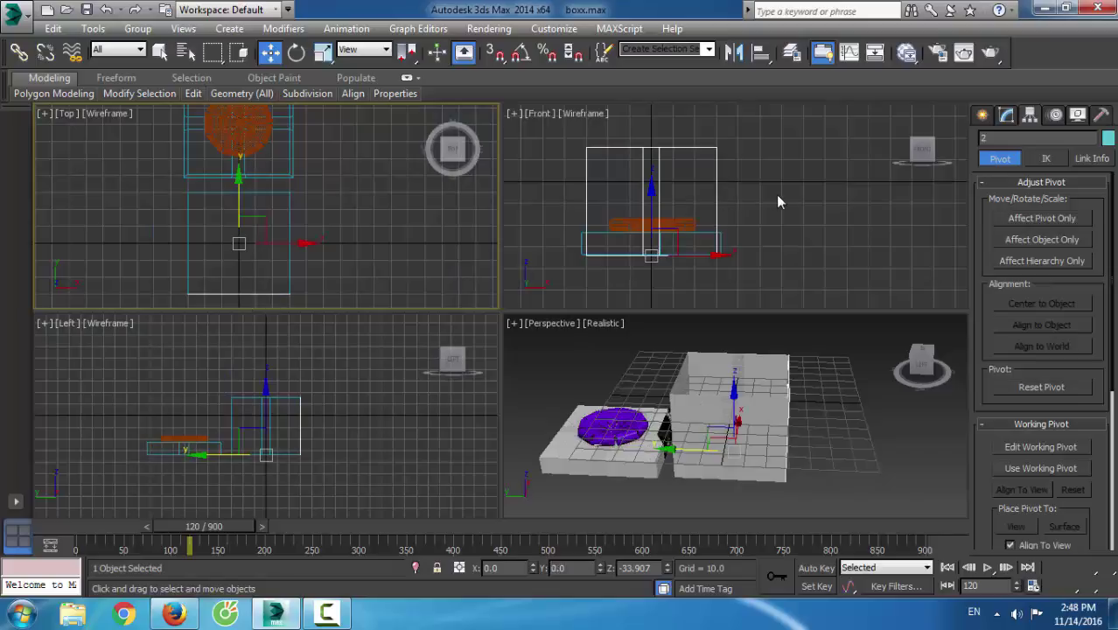
{"action": "left_click", "coordinate": [1018, 218]}
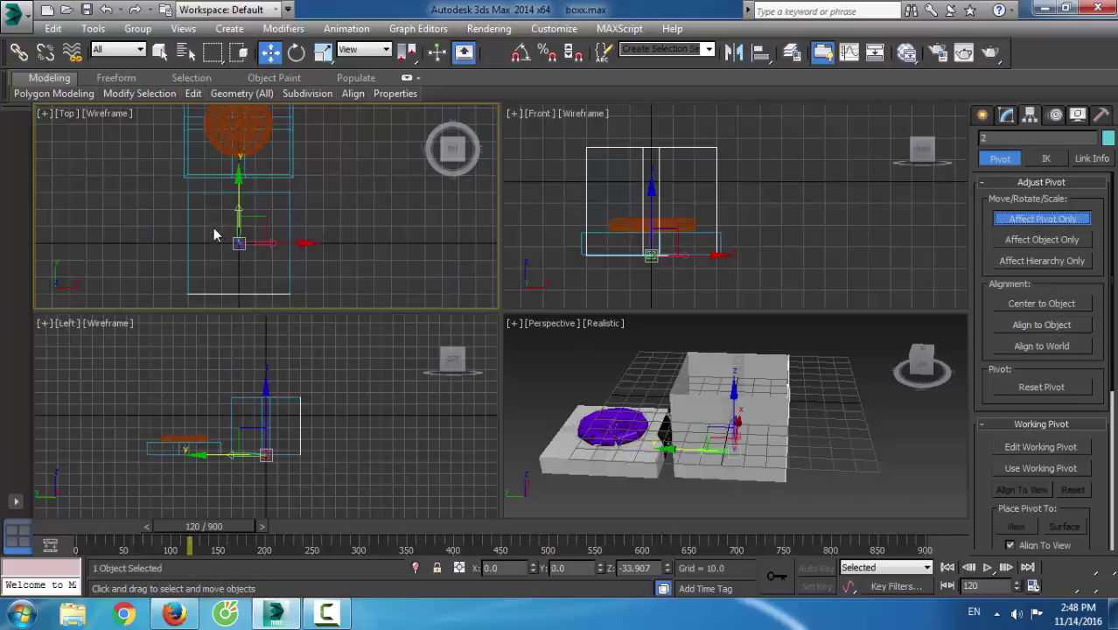
{"action": "left_click_drag", "start_coordinate": [233, 194], "coordinate": [249, 247]}
{"action": "left_click", "coordinate": [1088, 219]}
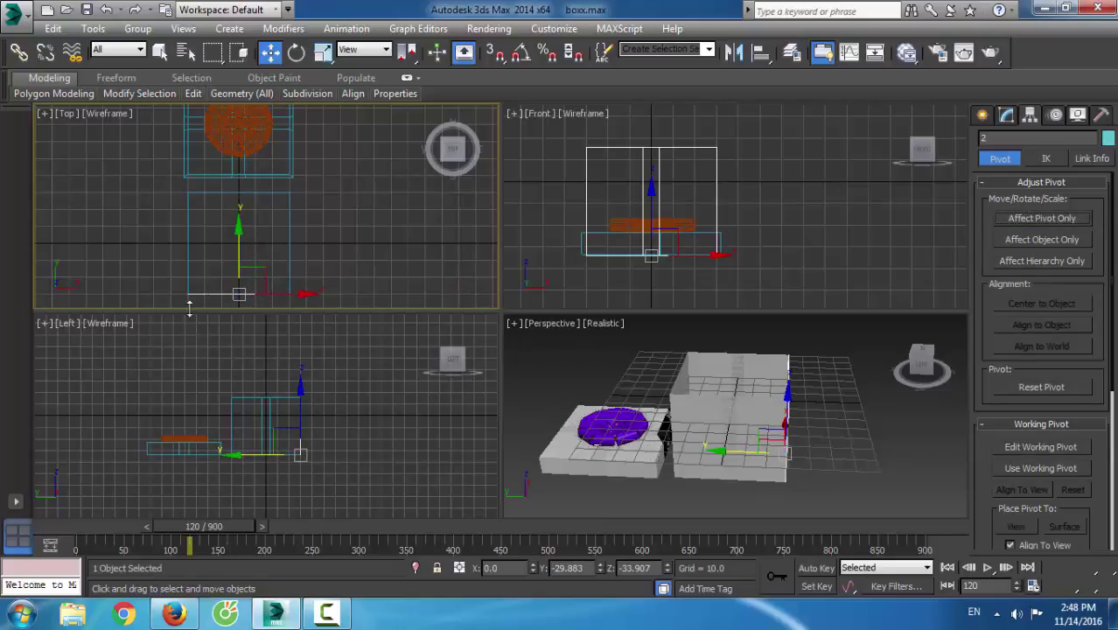
Select box side 3 for rotating and set its starting key at frame 120 in Set Key mode
{"action": "left_click", "coordinate": [190, 248]}
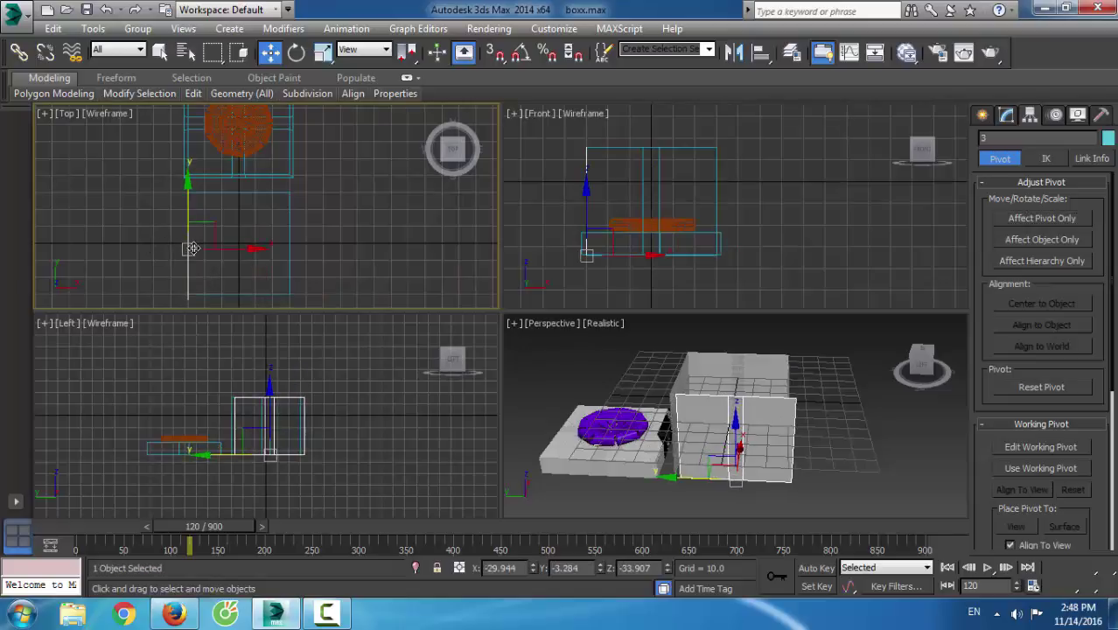
{"action": "left_click_drag", "start_coordinate": [192, 248], "coordinate": [189, 243]}
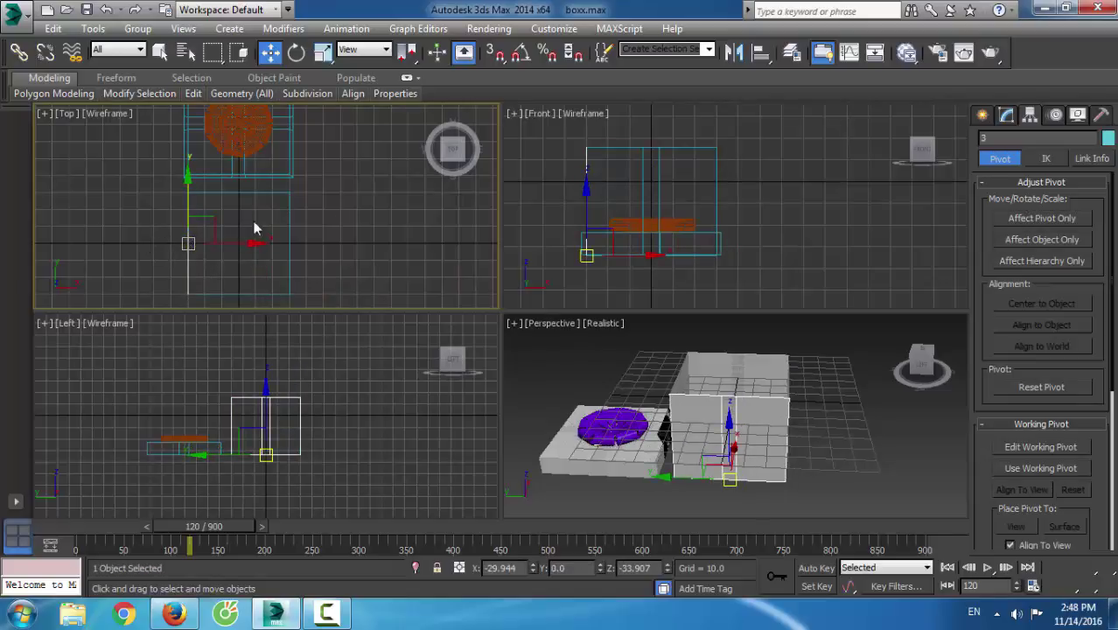
{"action": "left_click", "coordinate": [297, 52]}
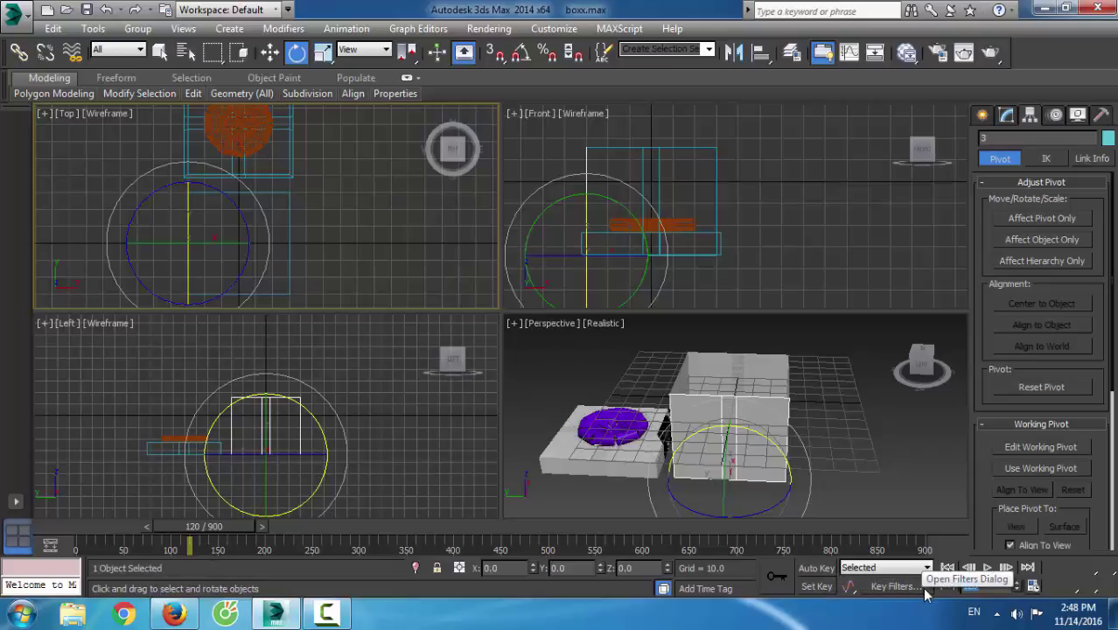
{"action": "left_click", "coordinate": [826, 570]}
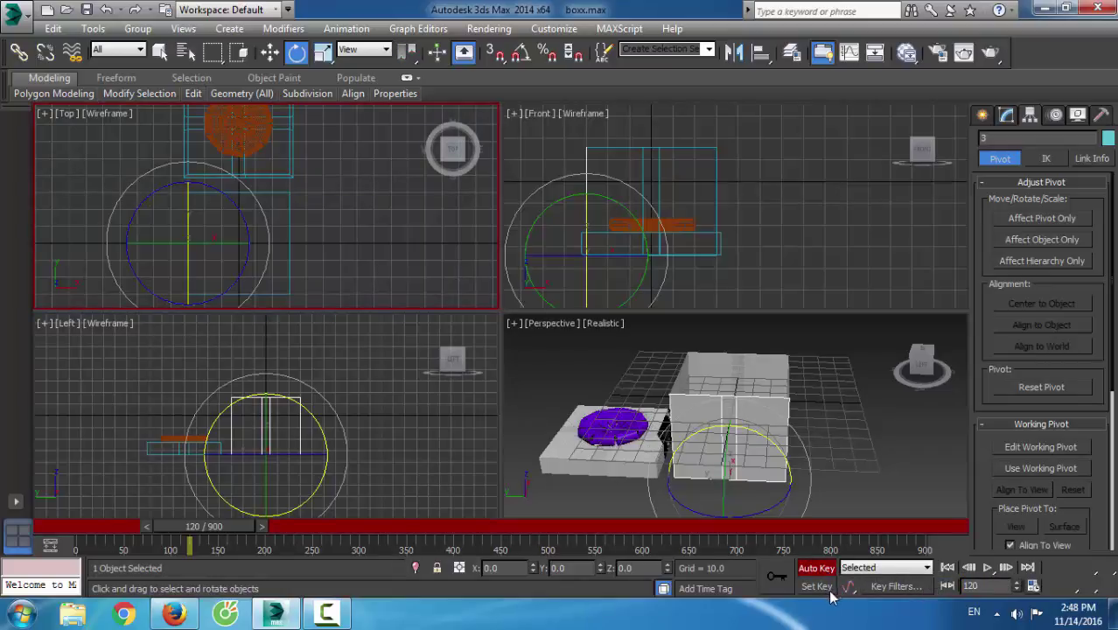
{"action": "left_click", "coordinate": [828, 587]}
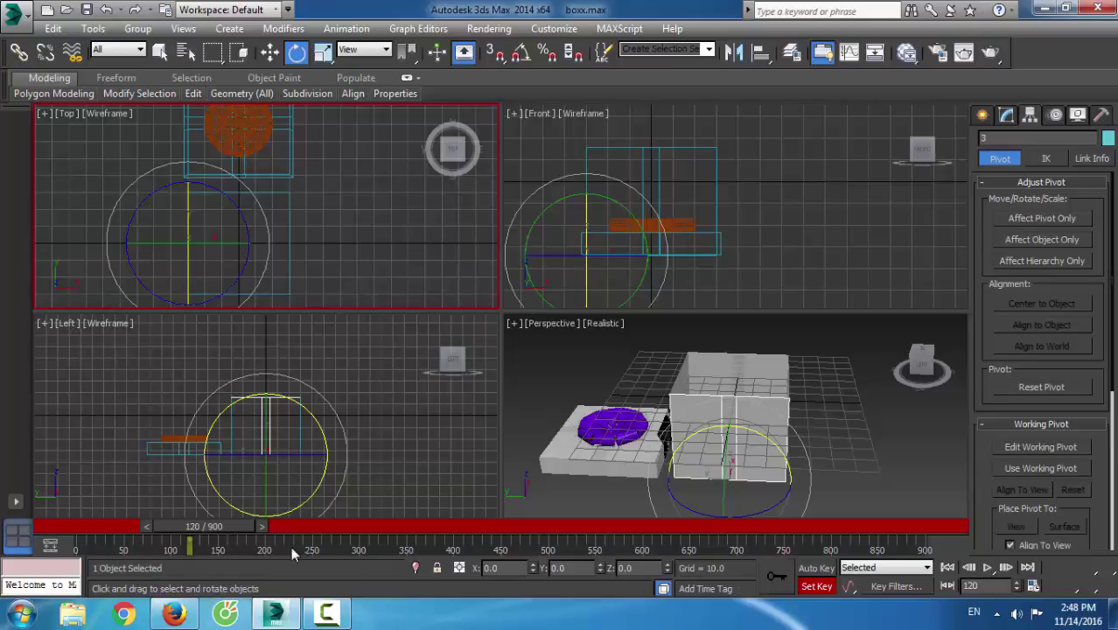
{"action": "left_click_drag", "start_coordinate": [240, 525], "coordinate": [259, 530]}
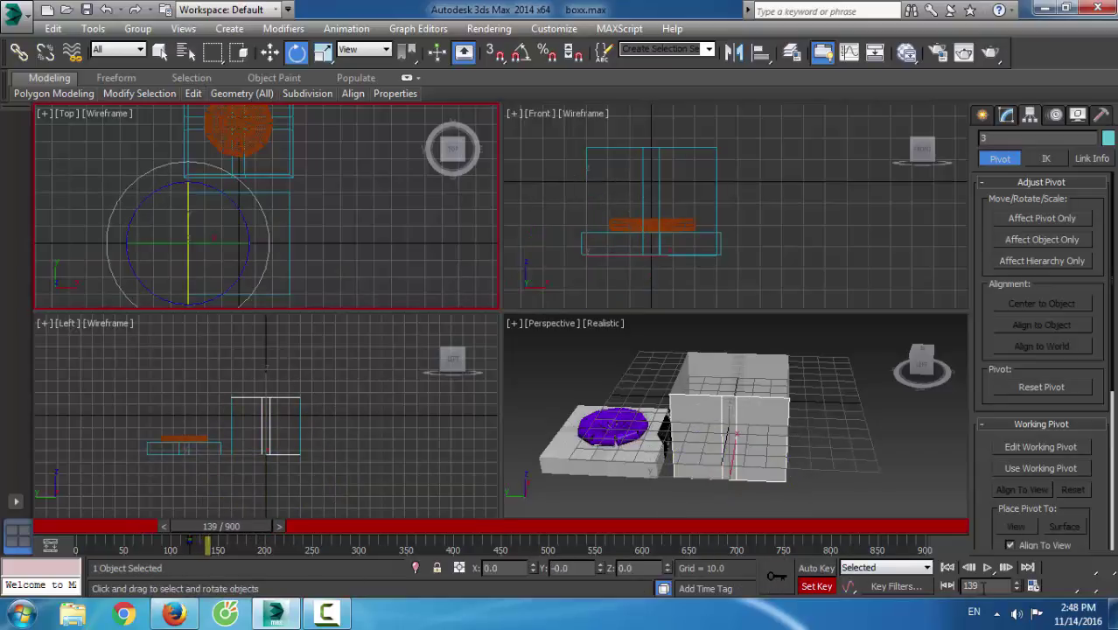
Go to frame 130 and turn on angle snap with a 90-degree increment
{"action": "left_click", "coordinate": [987, 585]}
{"action": "type", "text": "180"}
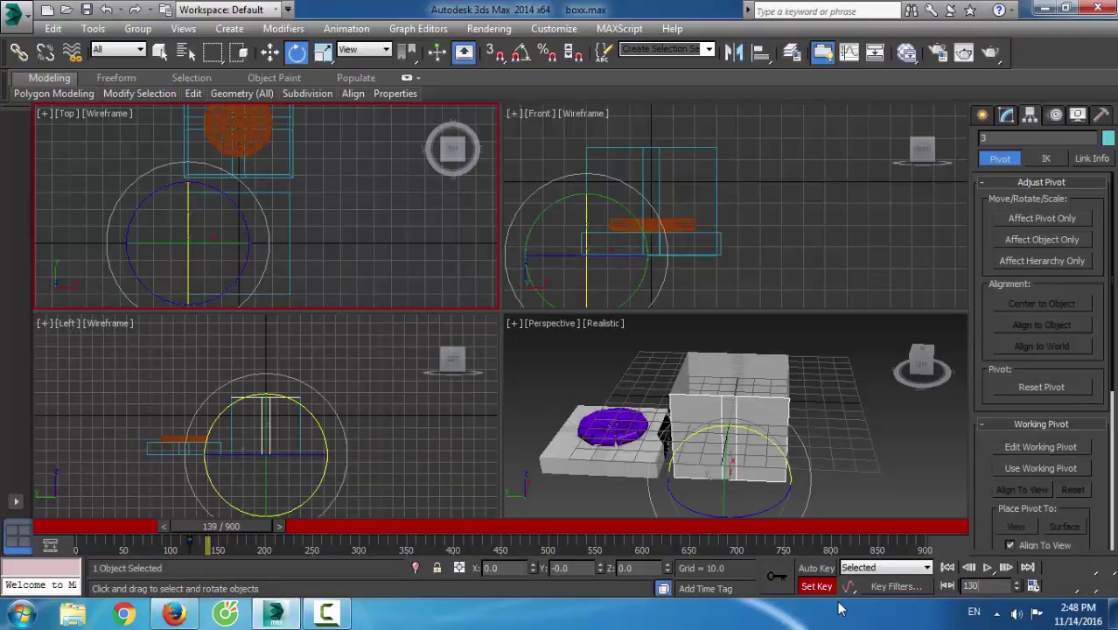
{"action": "key", "text": "Return"}
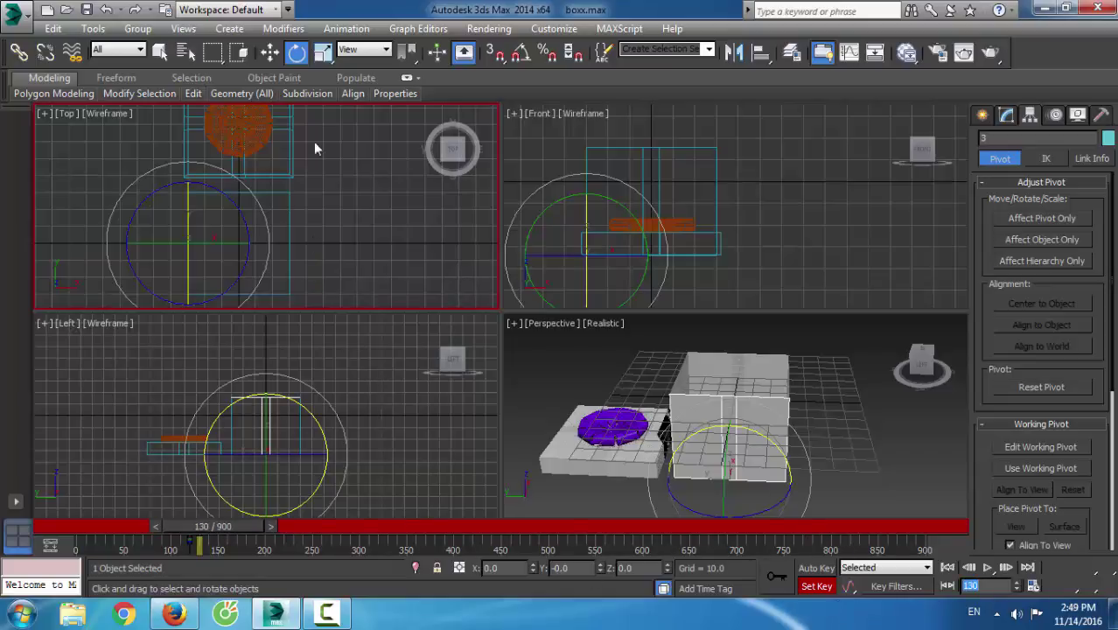
{"action": "left_click", "coordinate": [520, 53]}
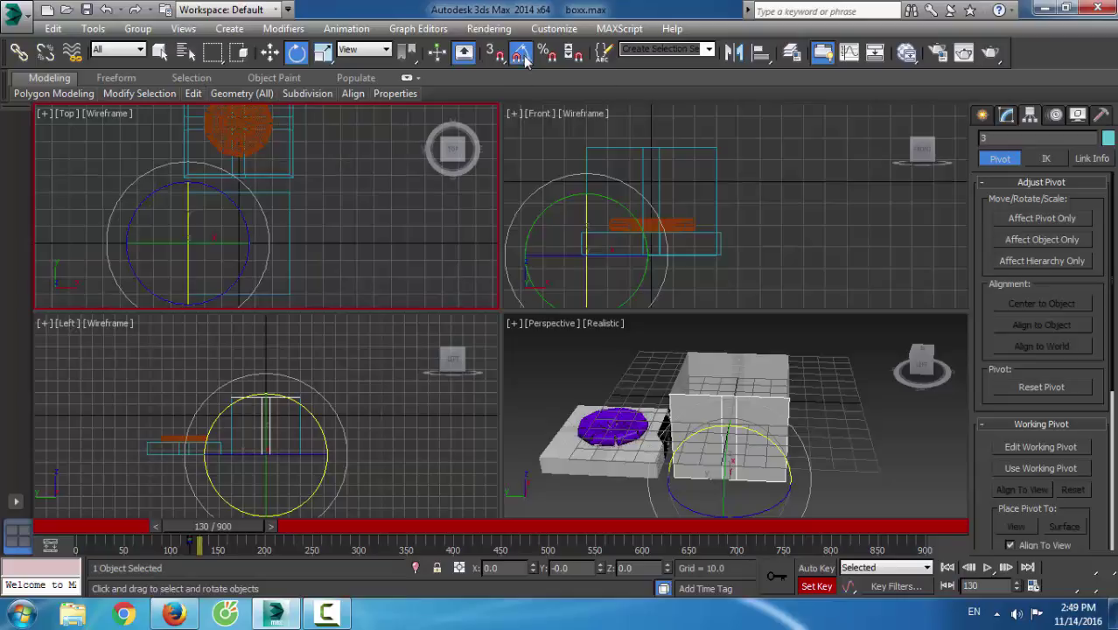
{"action": "right_click", "coordinate": [524, 55]}
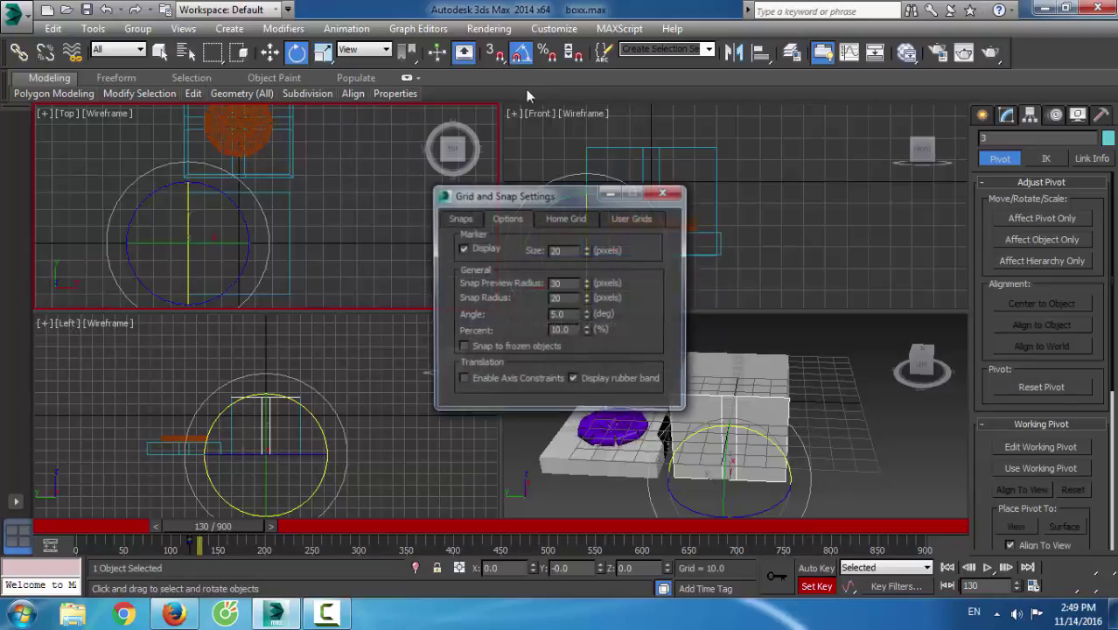
{"action": "double_click", "coordinate": [559, 315]}
{"action": "type", "text": "90"}
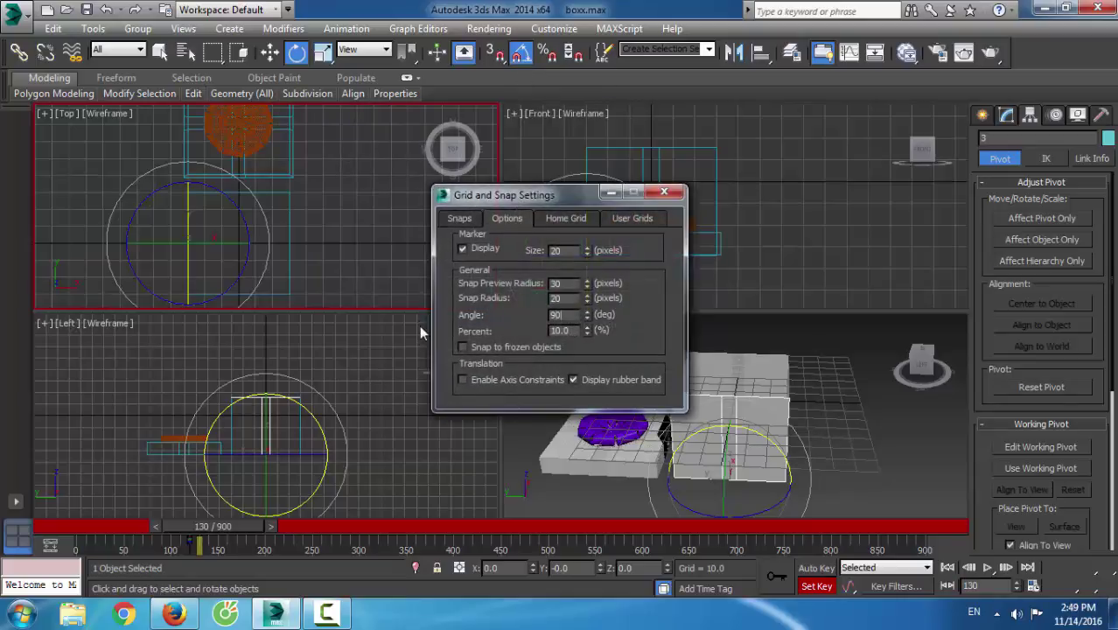
{"action": "key", "text": "Return"}
{"action": "left_click", "coordinate": [663, 191]}
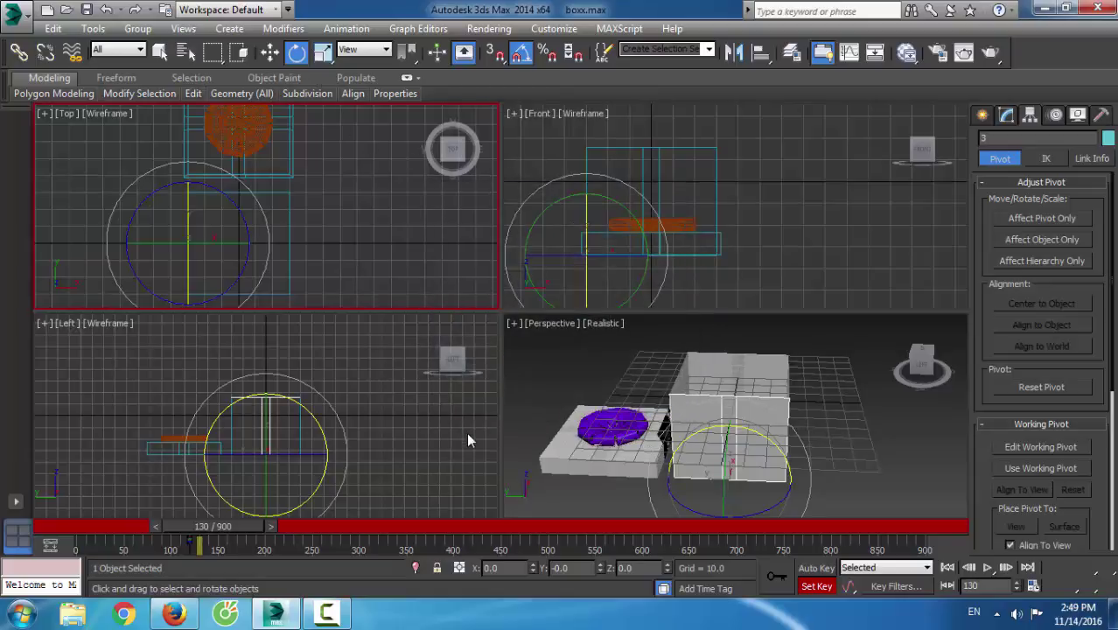
Try to rotate side 3 by -90° about Y at frame 130 in Set Key mode, and undo the rotation
{"action": "right_click", "coordinate": [723, 495]}
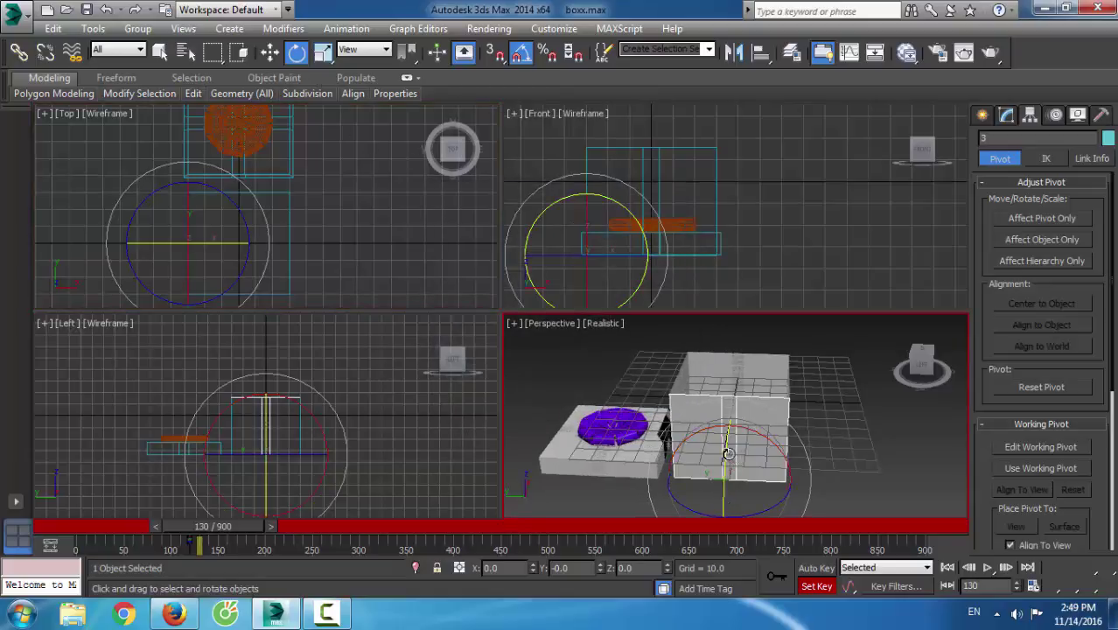
{"action": "left_click_drag", "start_coordinate": [726, 452], "coordinate": [730, 460]}
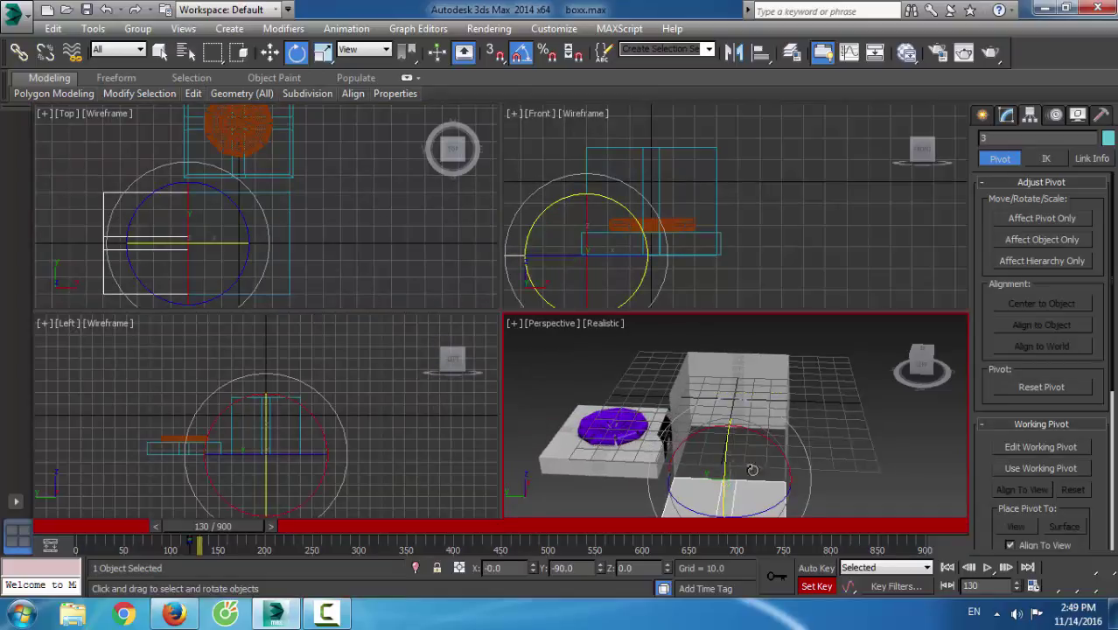
{"action": "left_click", "coordinate": [820, 586]}
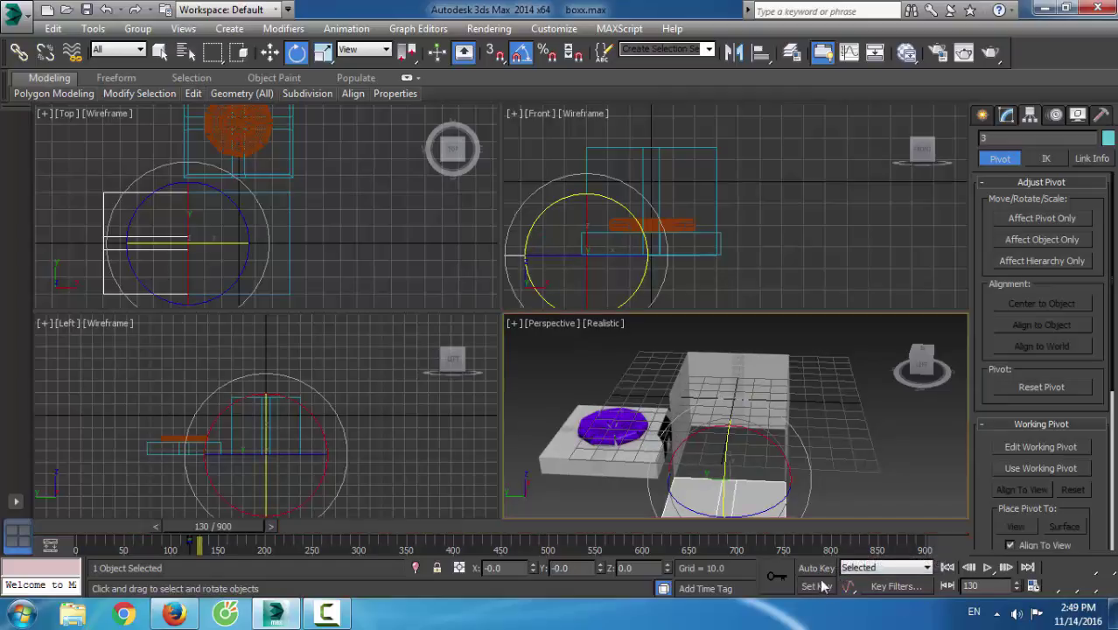
{"action": "key", "text": "ctrl+z"}
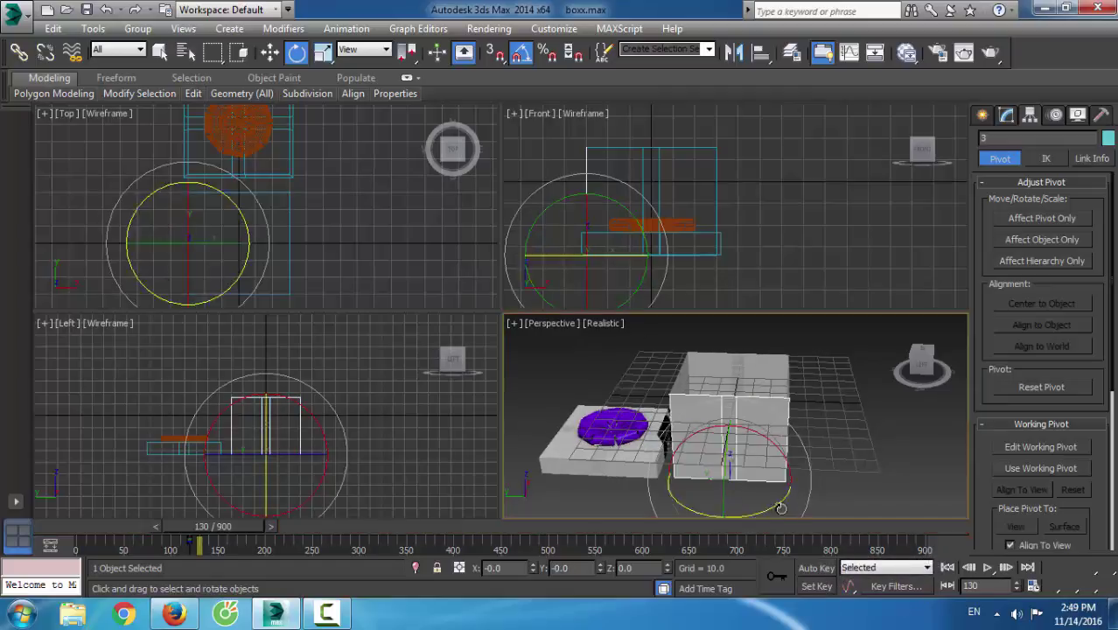
With Auto Key on at frame 130, rotate box side 3 outward by -90° about Y so it lies flat
{"action": "left_click", "coordinate": [816, 568]}
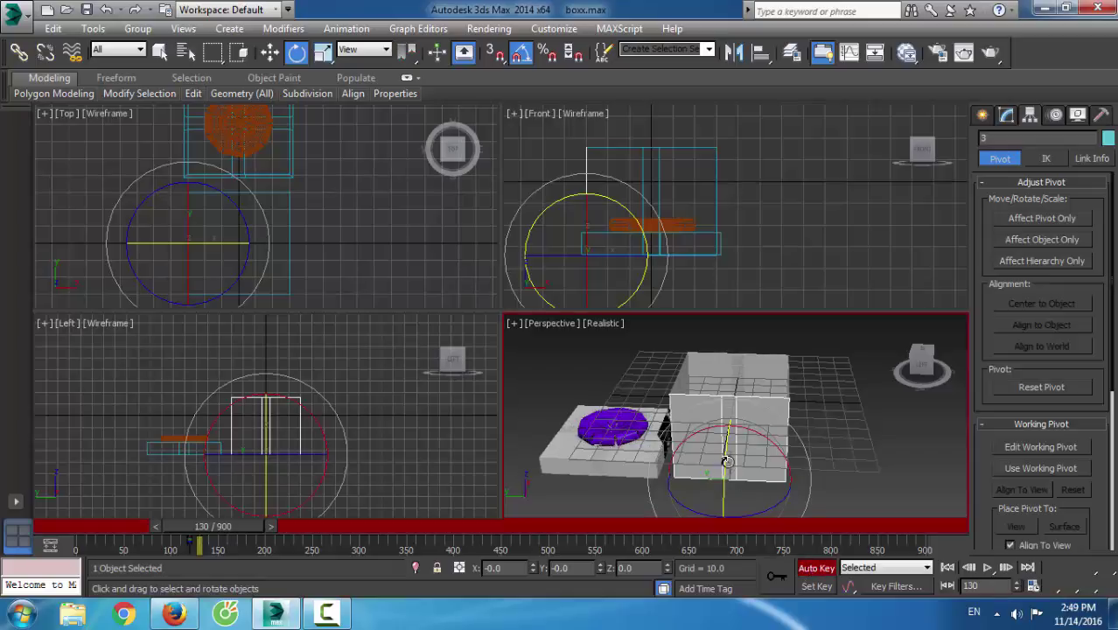
{"action": "left_click_drag", "start_coordinate": [725, 460], "coordinate": [728, 469]}
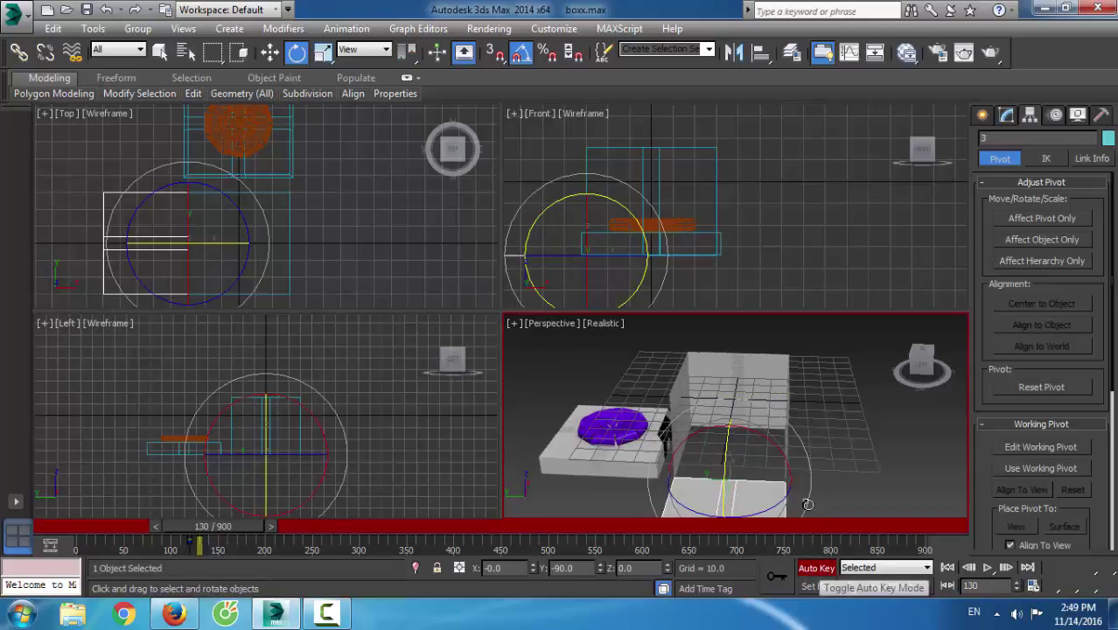
{"action": "key", "text": "ctrl+z"}
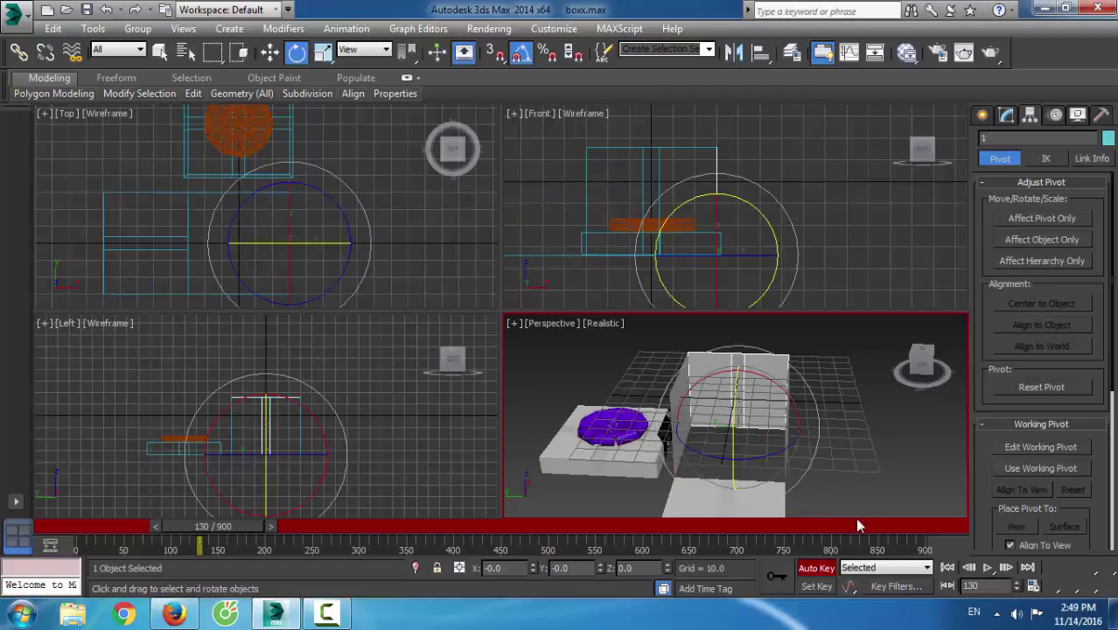
Set a starting key for box side 1 at frame 120 in Set Key mode and go to frame 150
{"action": "left_click", "coordinate": [817, 587]}
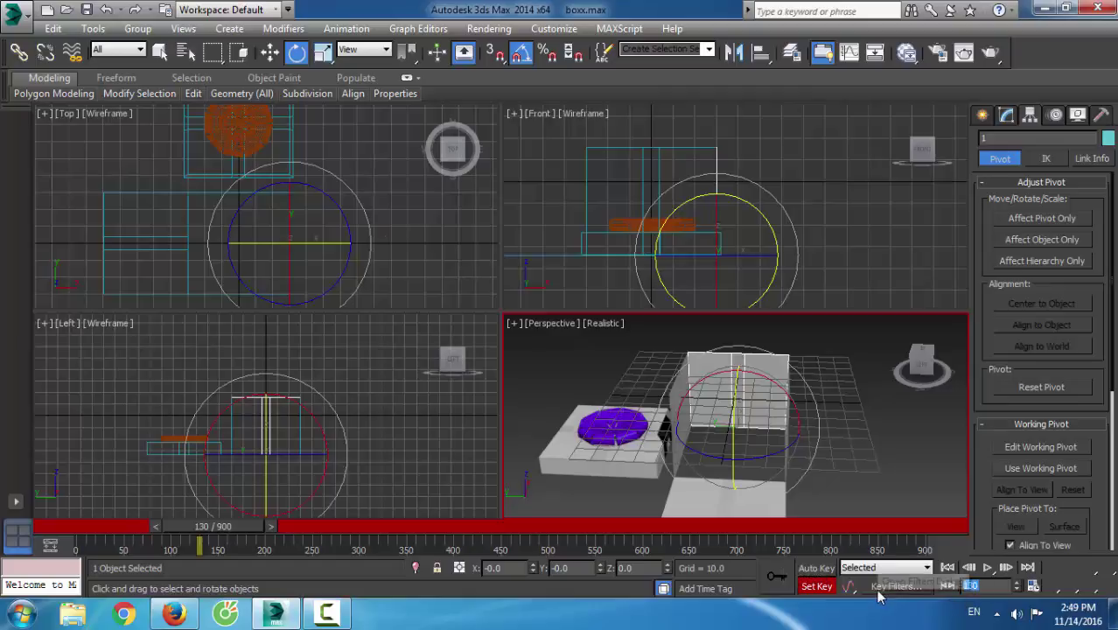
{"action": "key", "text": "Return"}
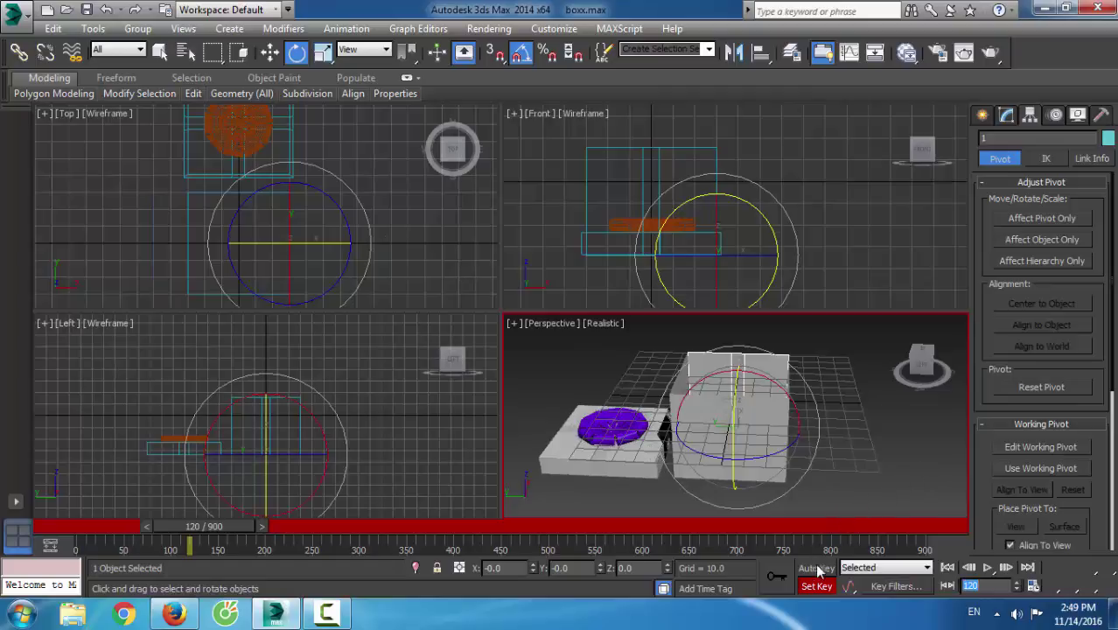
{"action": "left_click", "coordinate": [776, 579]}
{"action": "left_click", "coordinate": [992, 584]}
{"action": "type", "text": "1"}
{"action": "key", "text": "Return"}
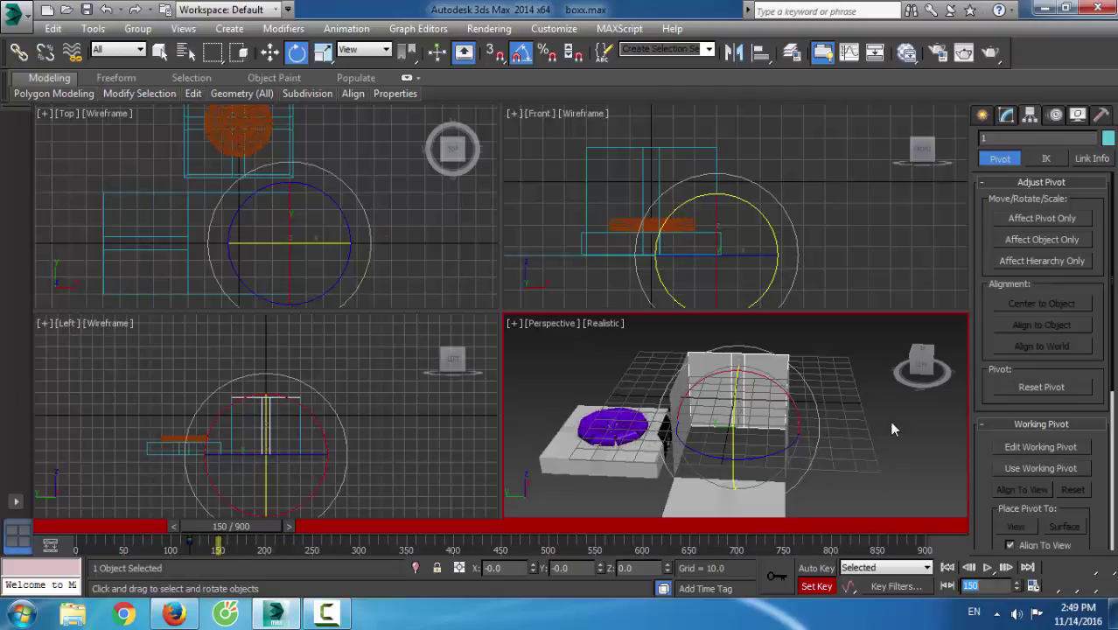
Try to rotate side 1 by 90° about Y in Set Key mode, switch to Auto Key and undo the rotation
{"action": "left_click_drag", "start_coordinate": [798, 442], "coordinate": [733, 422]}
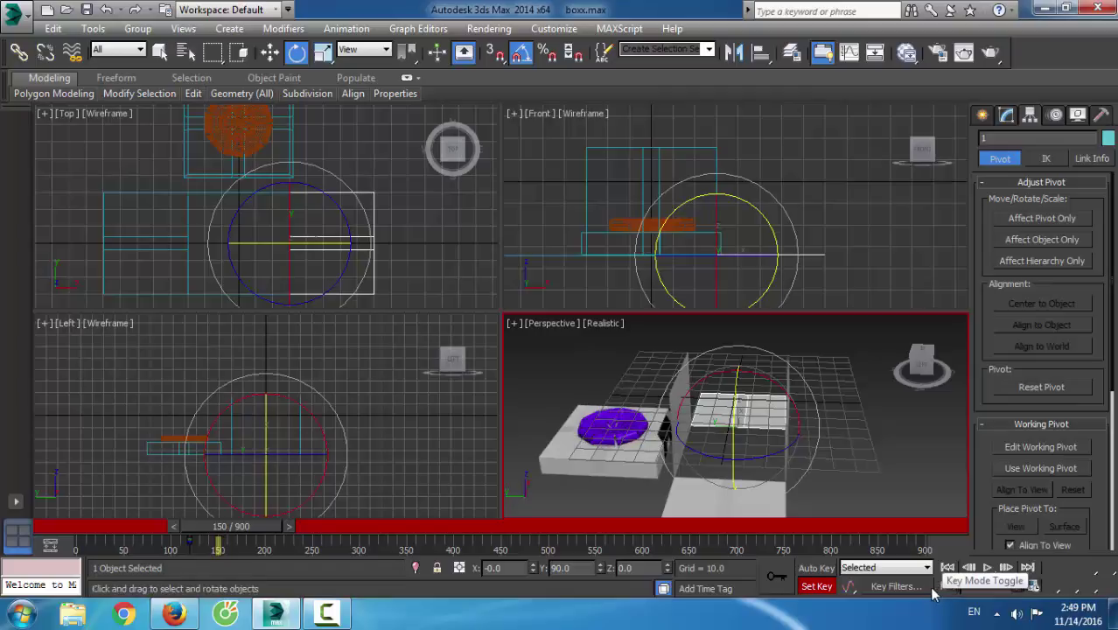
{"action": "left_click", "coordinate": [829, 568]}
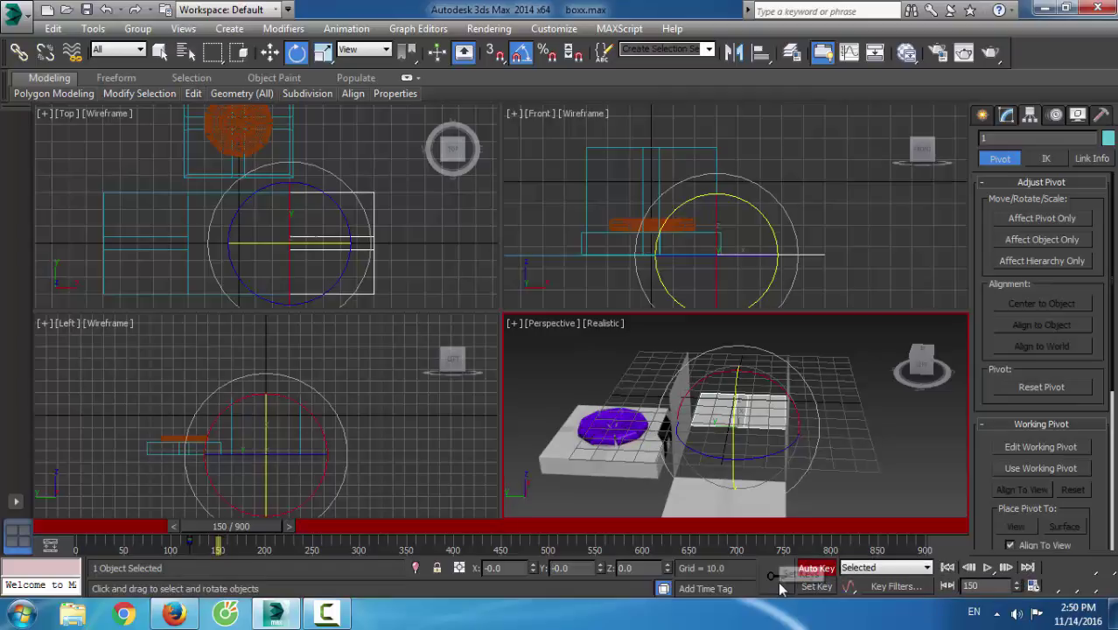
{"action": "key", "text": "ctrl+z"}
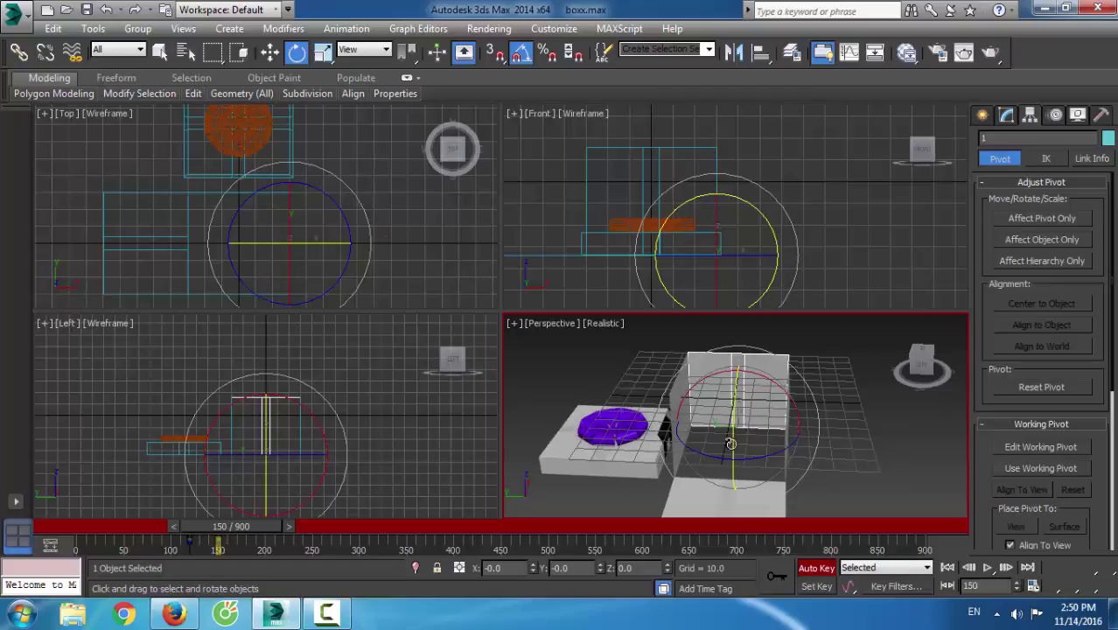
Auto-key box side 1 at frame 150 rotated outward 90° about Y, end Auto Key and scrub back to frame 147 to check the motion
{"action": "left_click_drag", "start_coordinate": [731, 443], "coordinate": [733, 434]}
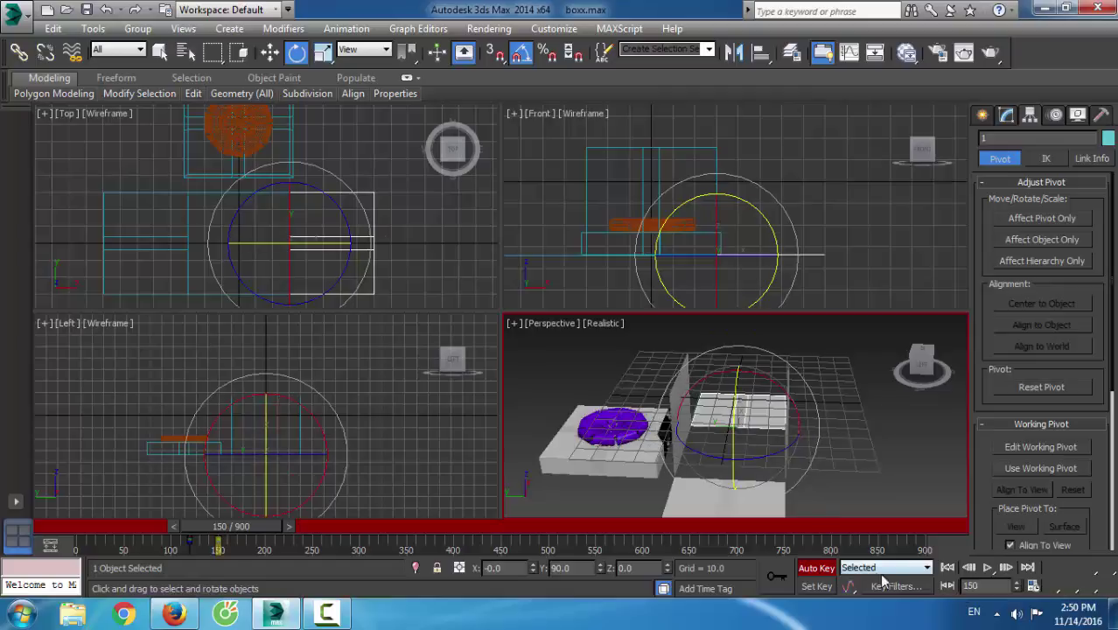
{"action": "left_click", "coordinate": [815, 568]}
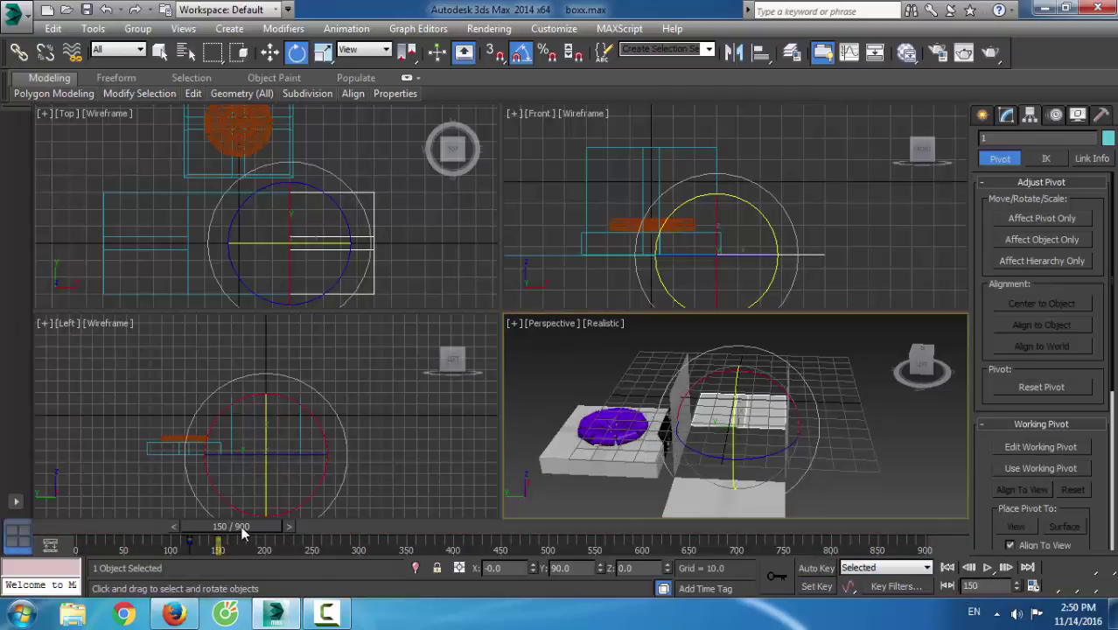
{"action": "mouse_move", "coordinate": [243, 529]}
{"action": "left_mouse_down"}
{"action": "mouse_move", "coordinate": [79, 525]}
{"action": "mouse_move", "coordinate": [219, 529]}
{"action": "mouse_move", "coordinate": [251, 541]}
{"action": "mouse_move", "coordinate": [205, 542]}
{"action": "mouse_move", "coordinate": [239, 544]}
{"action": "left_mouse_up"}
{"action": "type", "text": "e"}
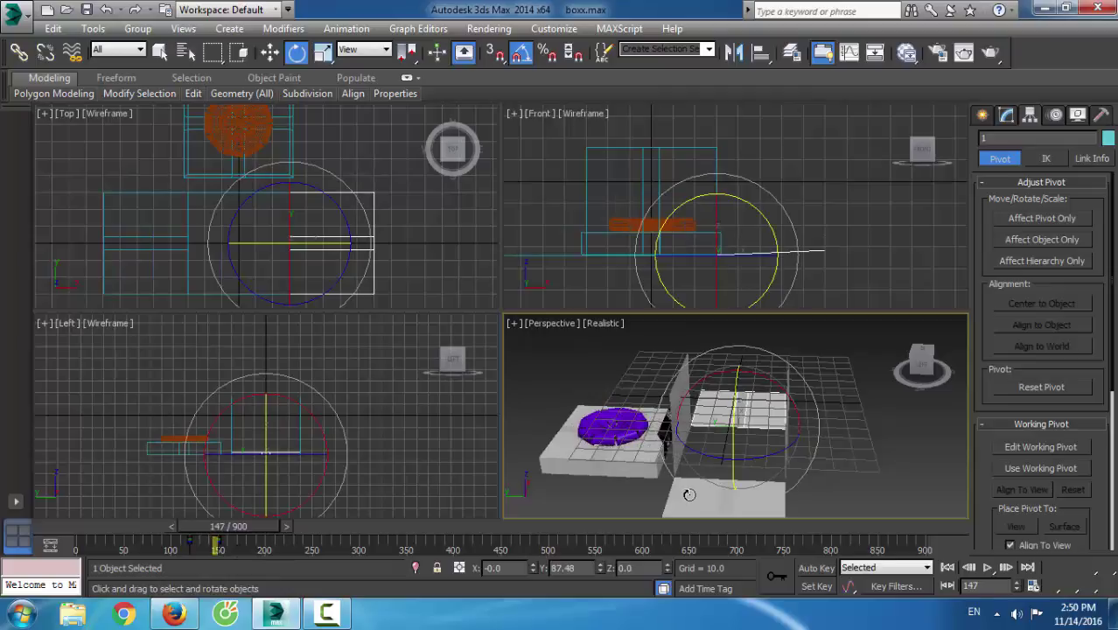
Select box side 3, shift its final rotation key to frame 150 and scrub the timeline to check both sides folding
{"action": "type", "text": "-90"}
{"action": "key", "text": "Return"}
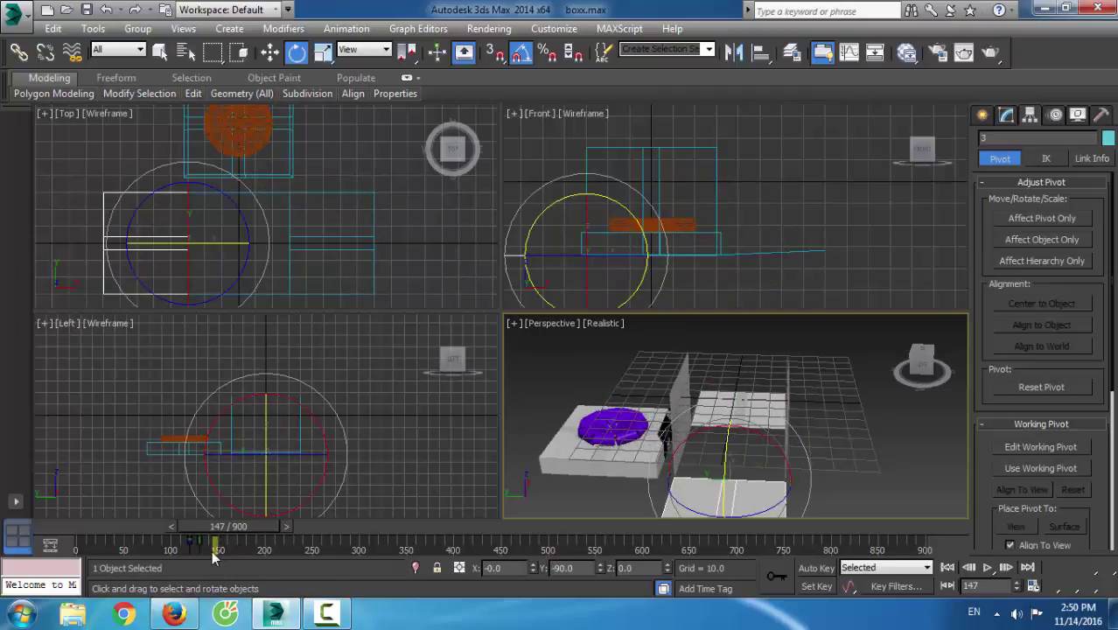
{"action": "left_click_drag", "start_coordinate": [219, 544], "coordinate": [208, 544]}
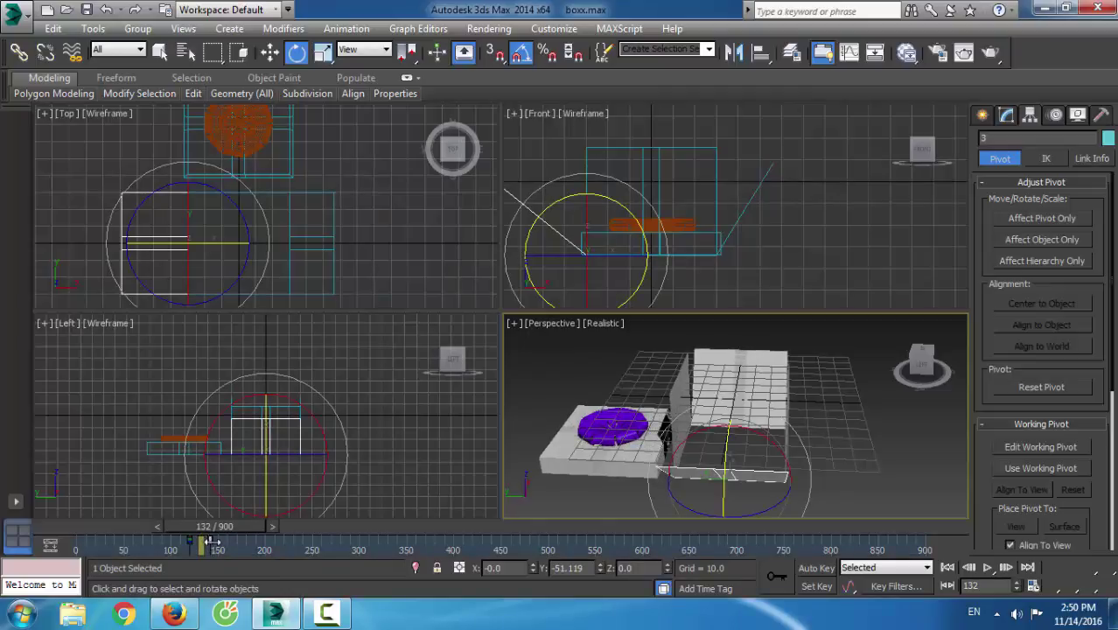
{"action": "left_click_drag", "start_coordinate": [215, 537], "coordinate": [231, 547]}
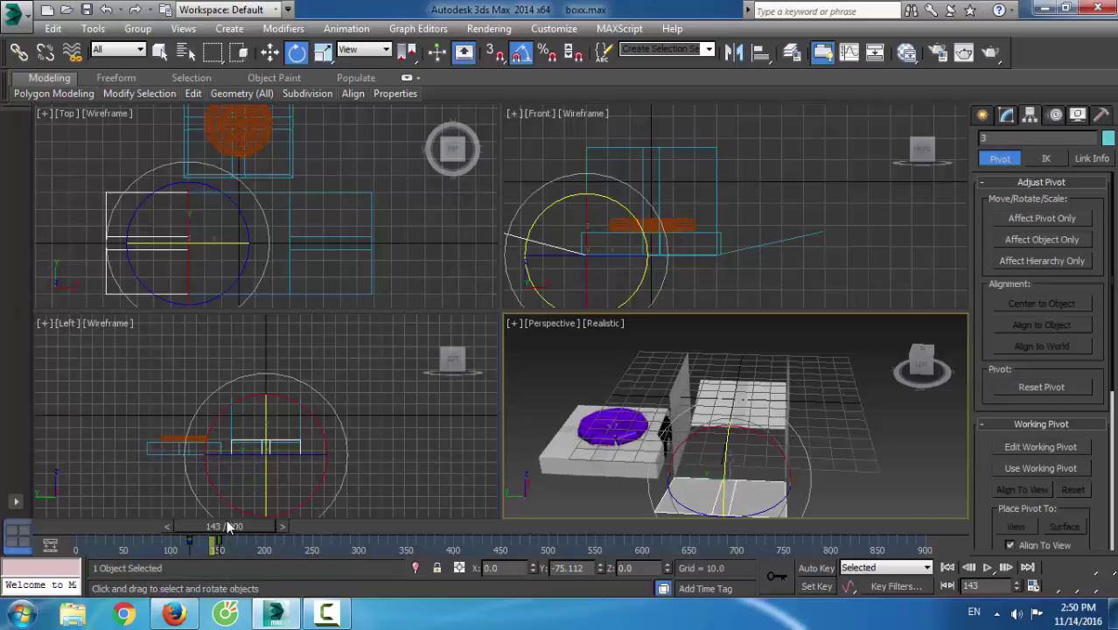
{"action": "left_click_drag", "start_coordinate": [227, 526], "coordinate": [275, 538]}
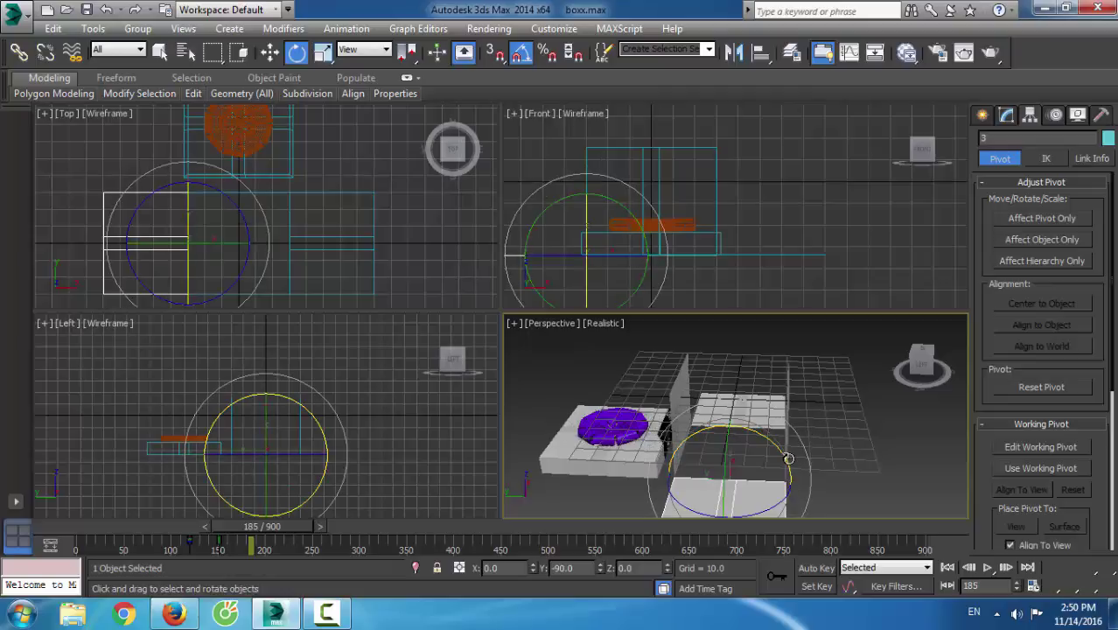
Select box side 4 and set its starting key at frame 120 in Set Key mode
{"action": "left_click_drag", "start_coordinate": [785, 460], "coordinate": [748, 513]}
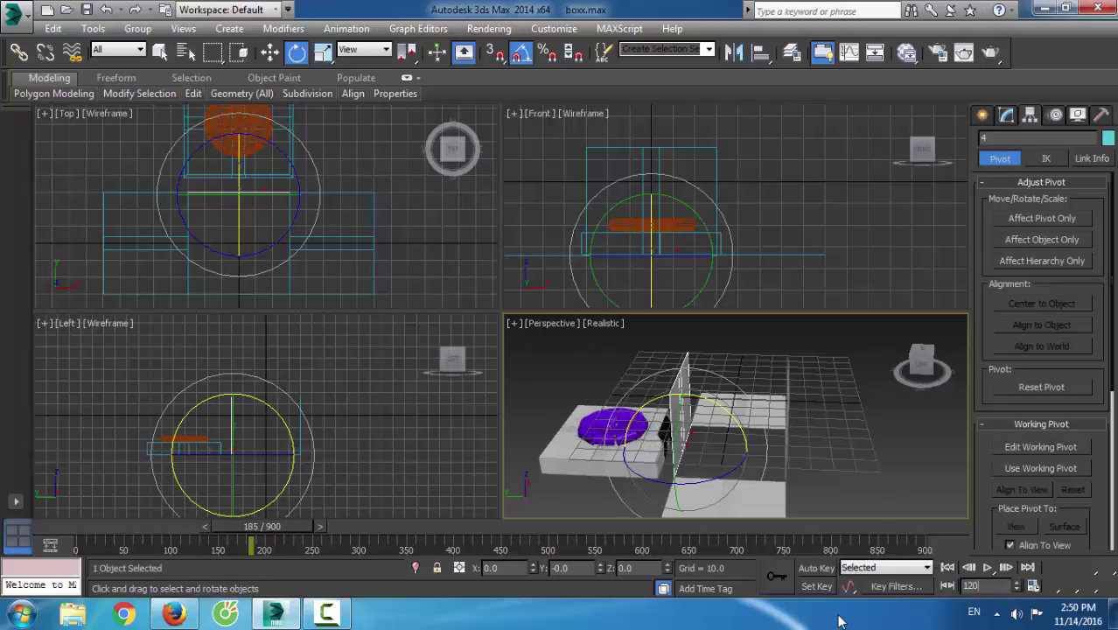
{"action": "key", "text": "Return"}
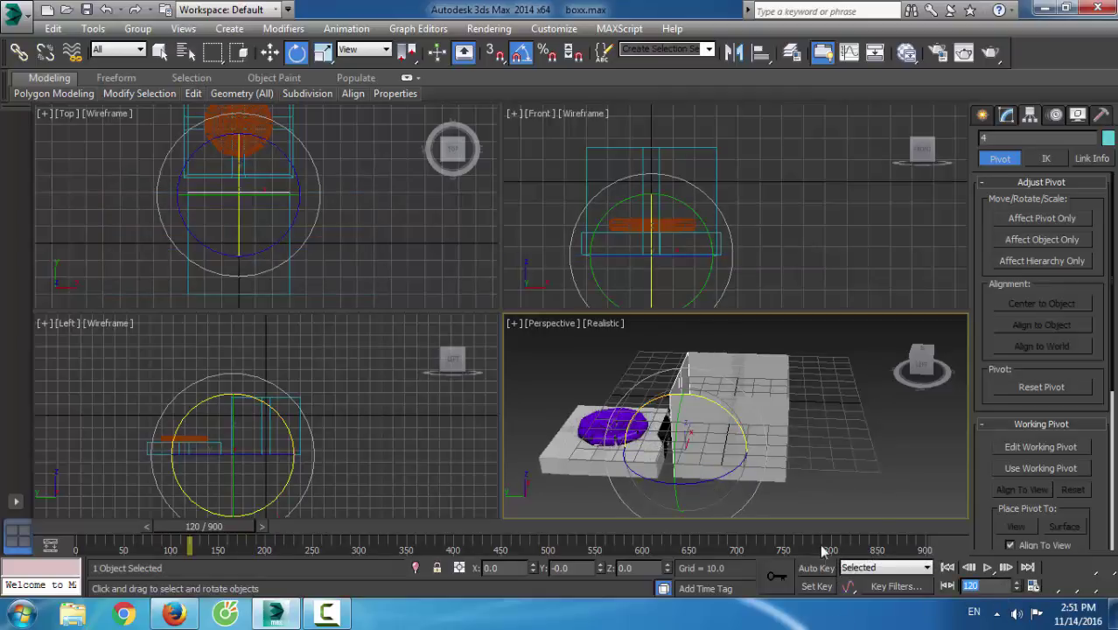
{"action": "left_click", "coordinate": [816, 586]}
{"action": "left_click", "coordinate": [777, 579]}
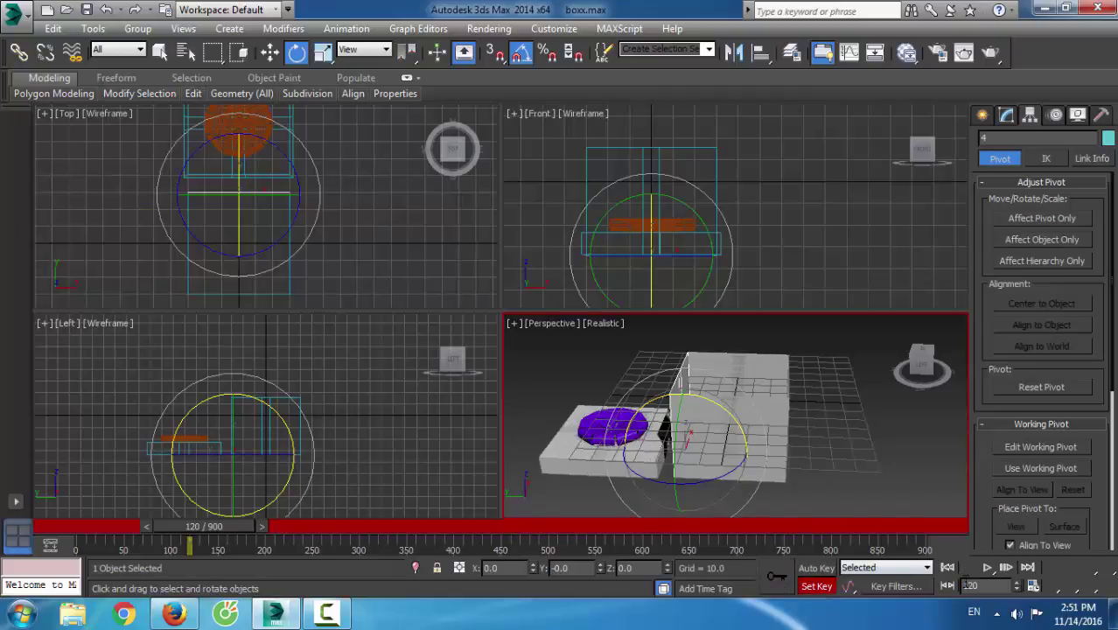
With Auto Key on at frame 150, rotate box side 4 outward by -90° about X so it lies flat
{"action": "double_click", "coordinate": [985, 587]}
{"action": "type", "text": "150"}
{"action": "key", "text": "Return"}
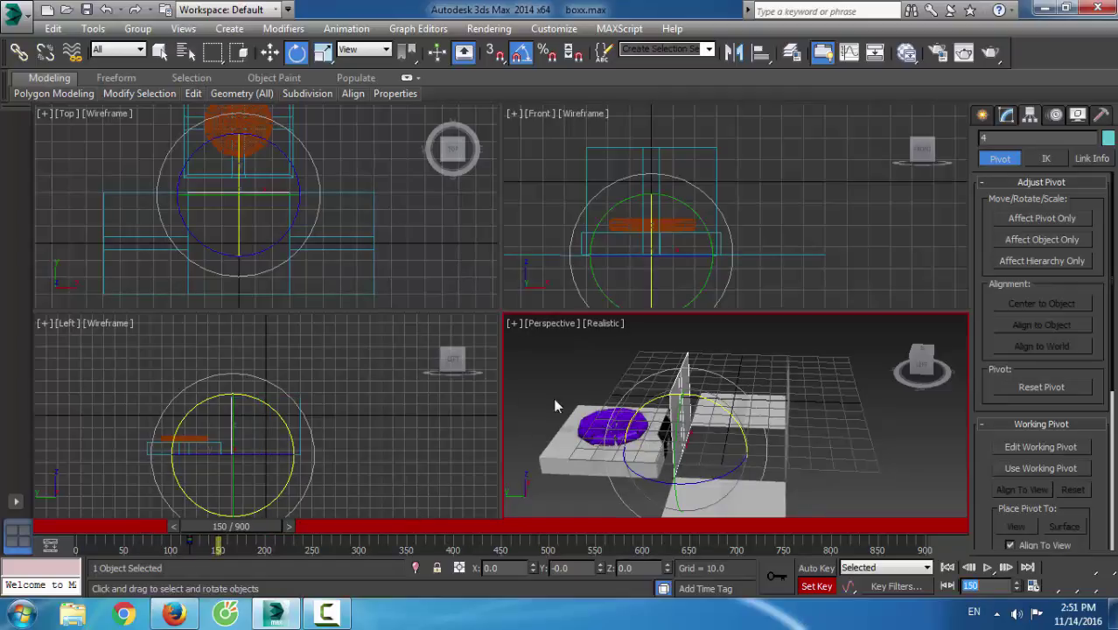
{"action": "left_click", "coordinate": [816, 567]}
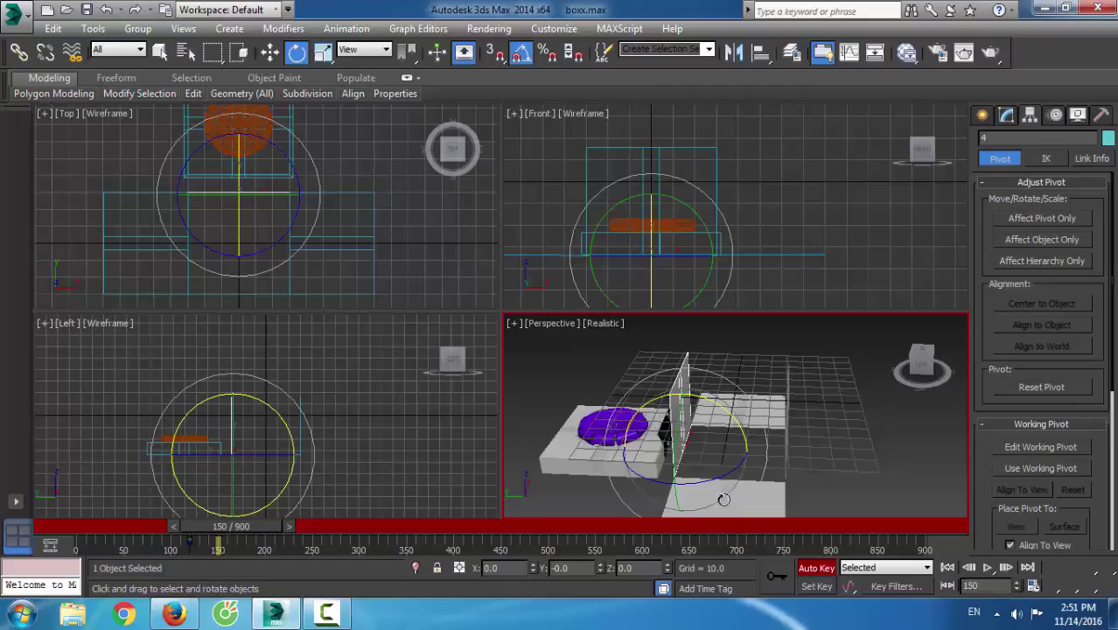
{"action": "right_click", "coordinate": [715, 407]}
{"action": "key", "text": "Escape"}
{"action": "left_click_drag", "start_coordinate": [703, 401], "coordinate": [690, 406]}
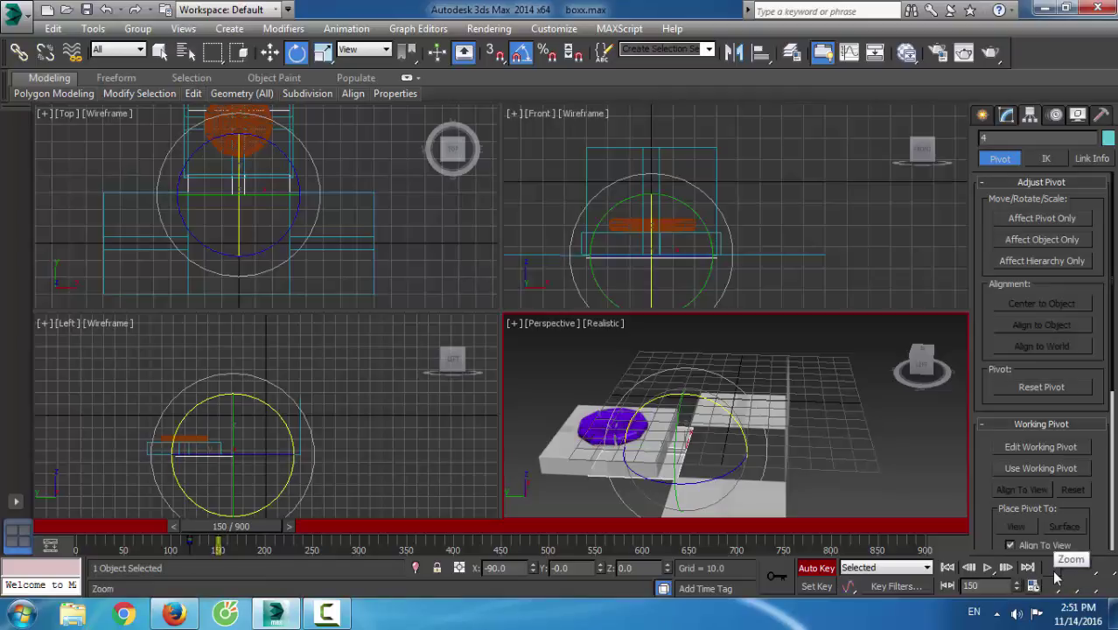
Select box side 2 and set its starting key at frame 120 in Set Key mode
{"action": "left_click", "coordinate": [784, 461]}
{"action": "left_click", "coordinate": [800, 473]}
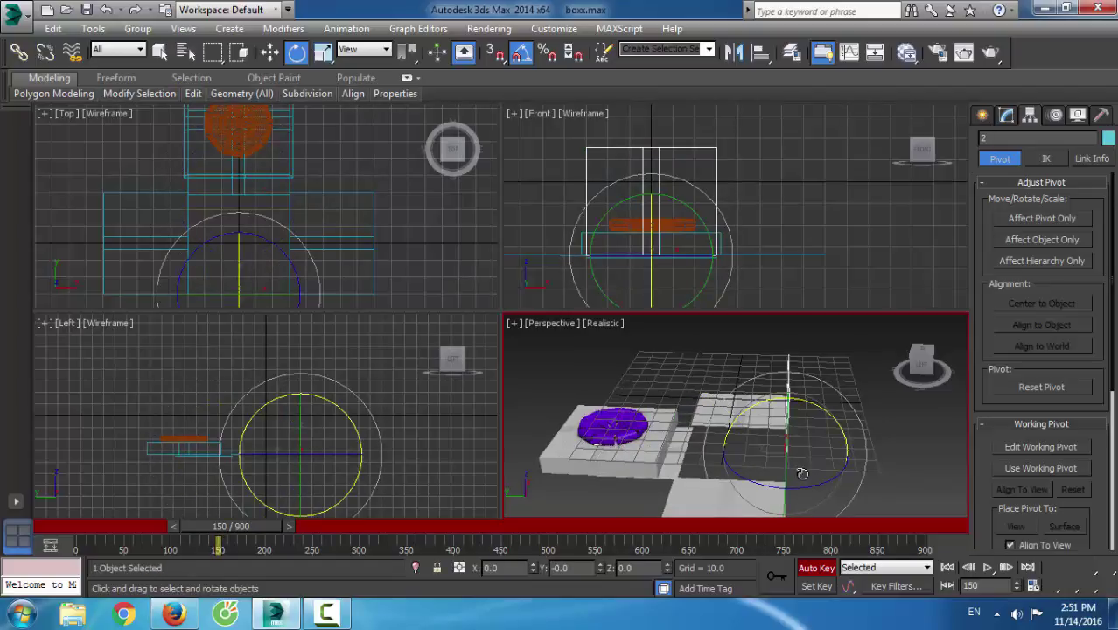
{"action": "left_click", "coordinate": [983, 586]}
{"action": "type", "text": "1"}
{"action": "key", "text": "Return"}
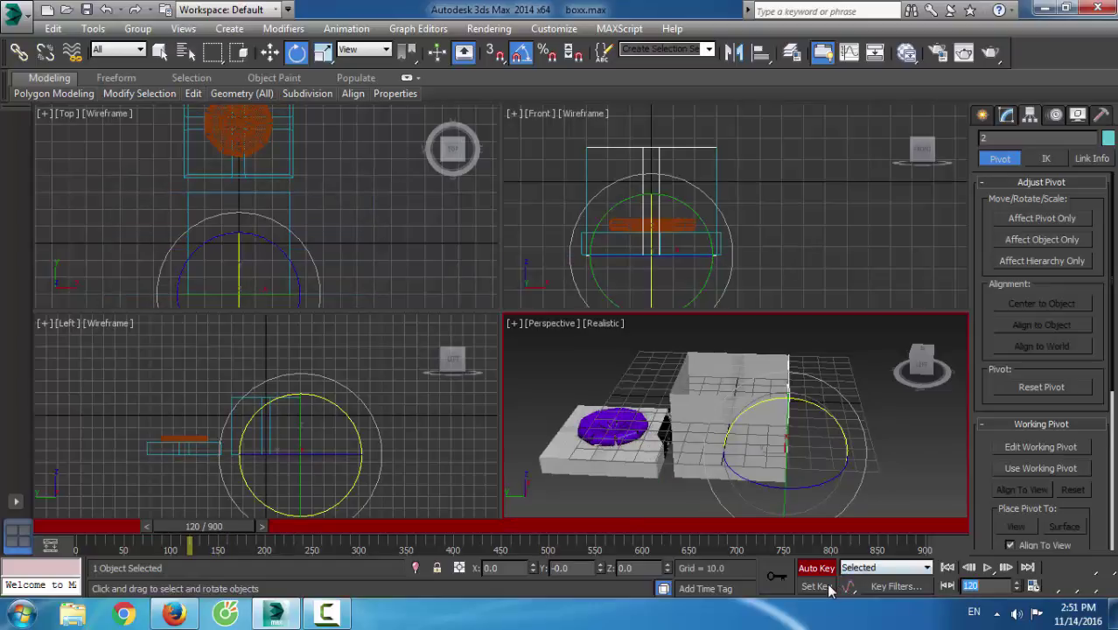
{"action": "left_click", "coordinate": [817, 586]}
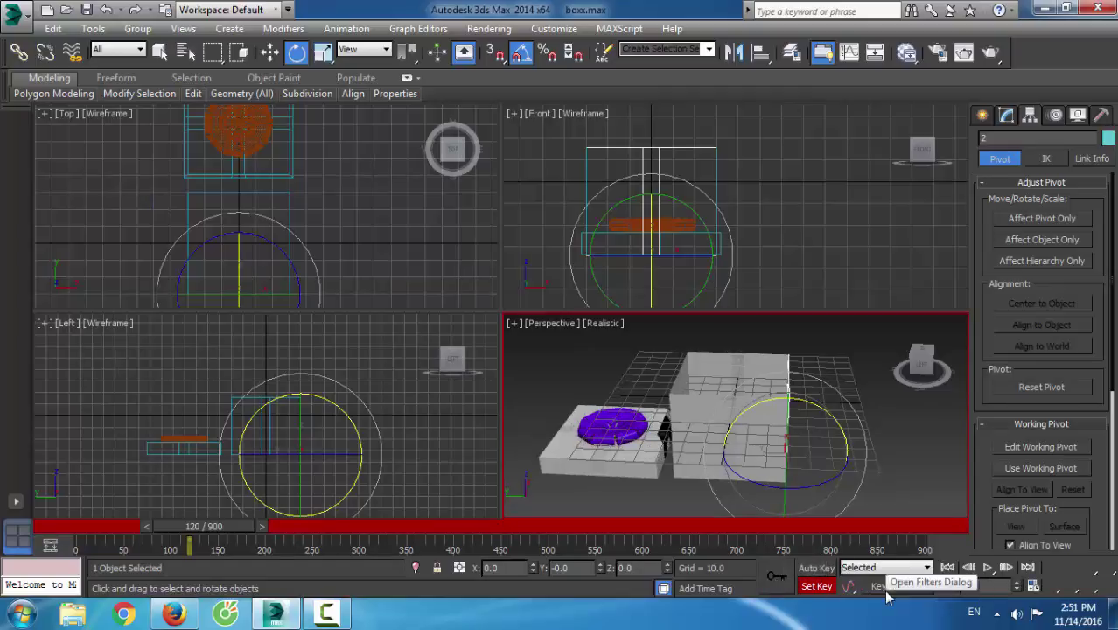
Auto-key box side 2 at frame 150 rotated outward 90° about X, and end Auto Key
{"action": "key", "text": "Return"}
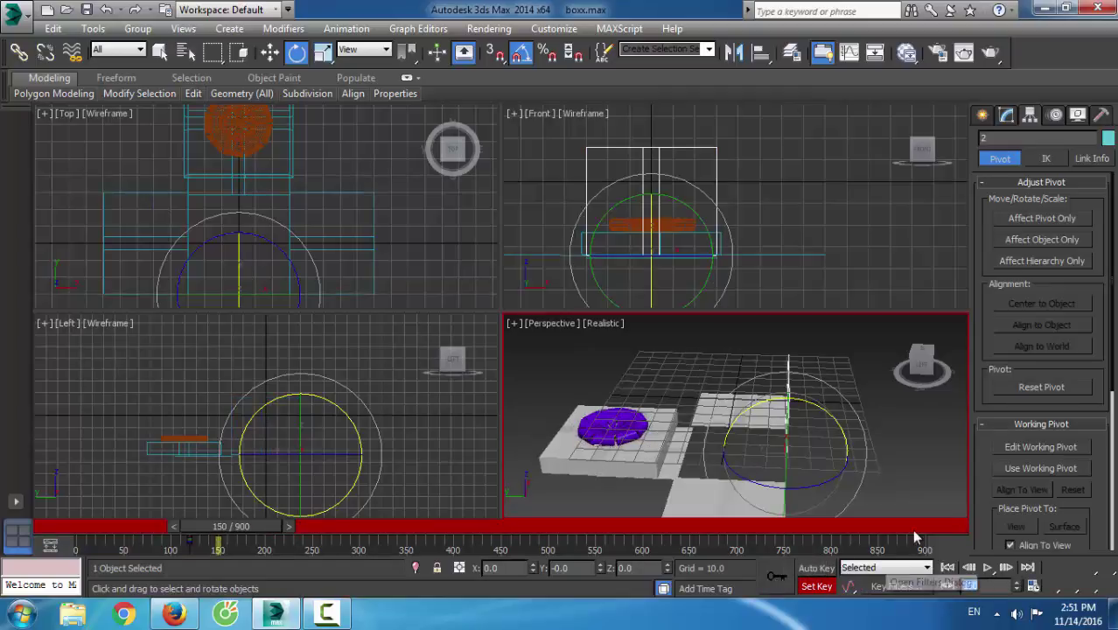
{"action": "left_click", "coordinate": [816, 567]}
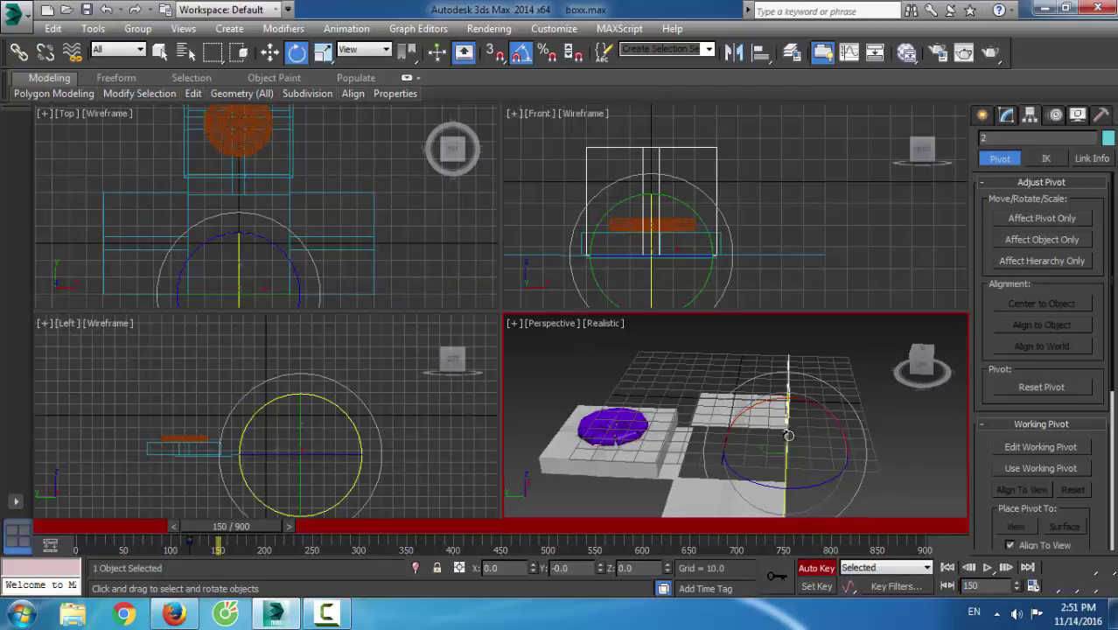
{"action": "left_click_drag", "start_coordinate": [785, 395], "coordinate": [784, 407]}
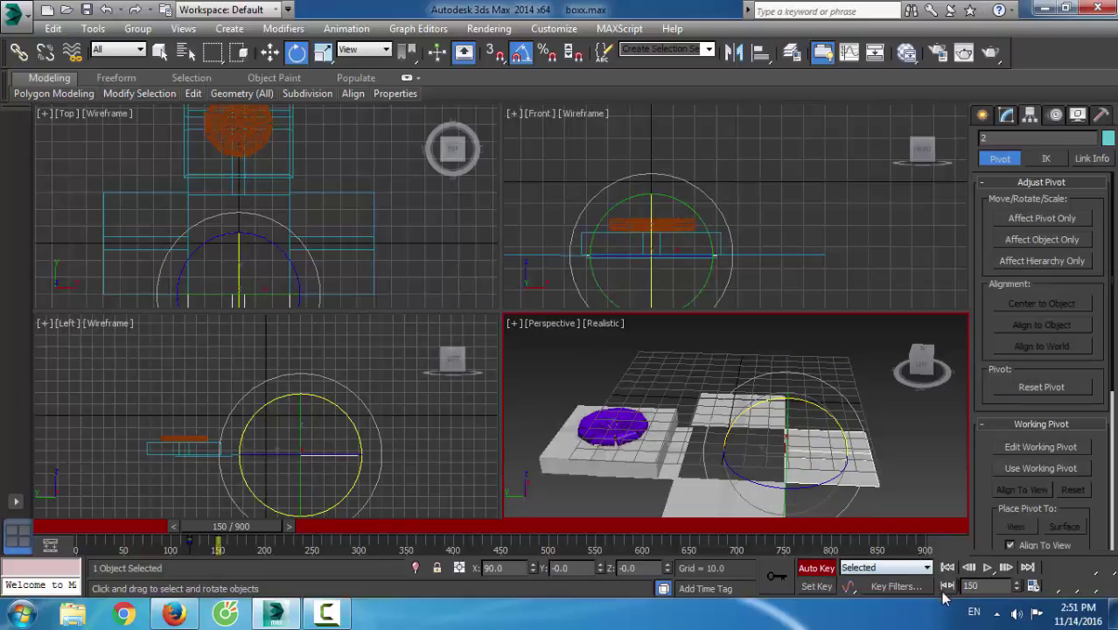
{"action": "left_click", "coordinate": [813, 569]}
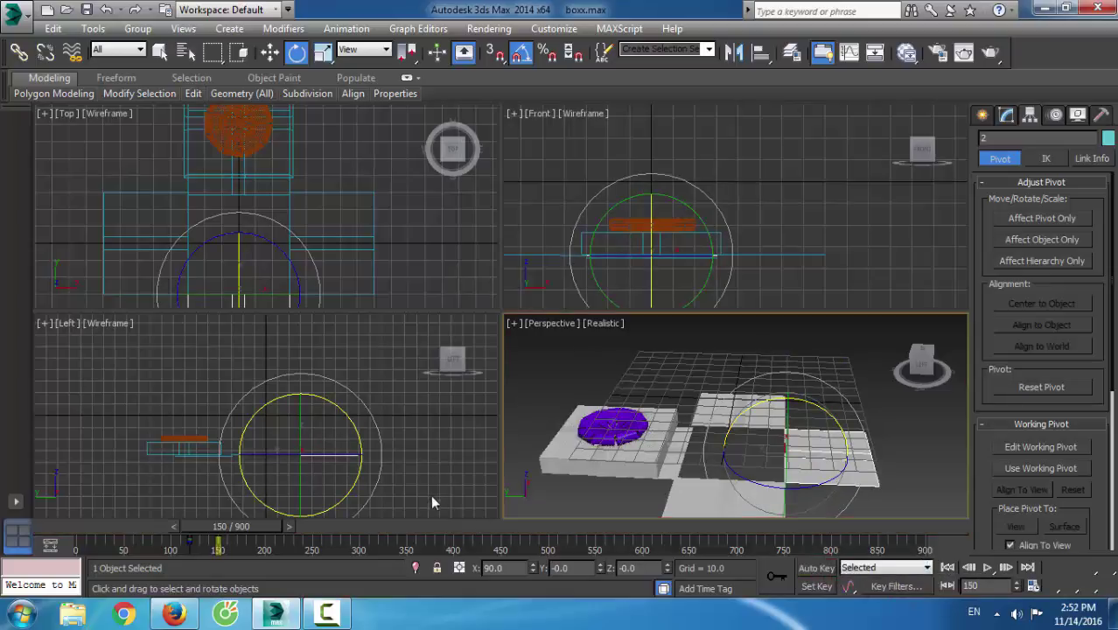
At frame 150, move the lid along Y to about 114, clear of the unfolded side 4
{"action": "left_click", "coordinate": [269, 51]}
{"action": "left_click", "coordinate": [632, 357]}
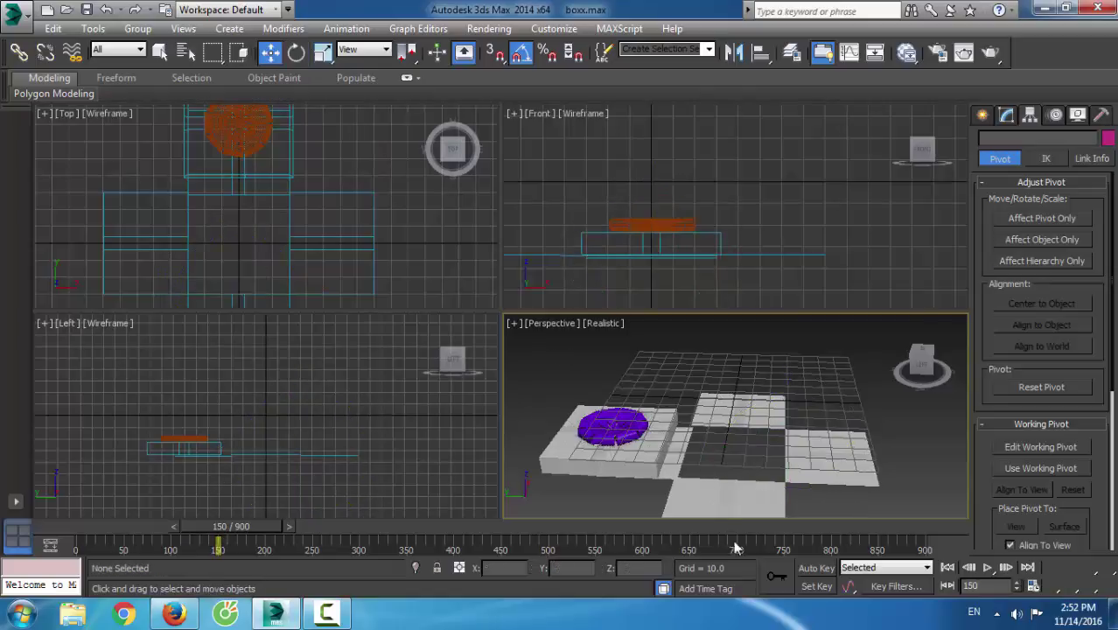
{"action": "left_click_drag", "start_coordinate": [255, 527], "coordinate": [311, 558]}
{"action": "left_click", "coordinate": [556, 456]}
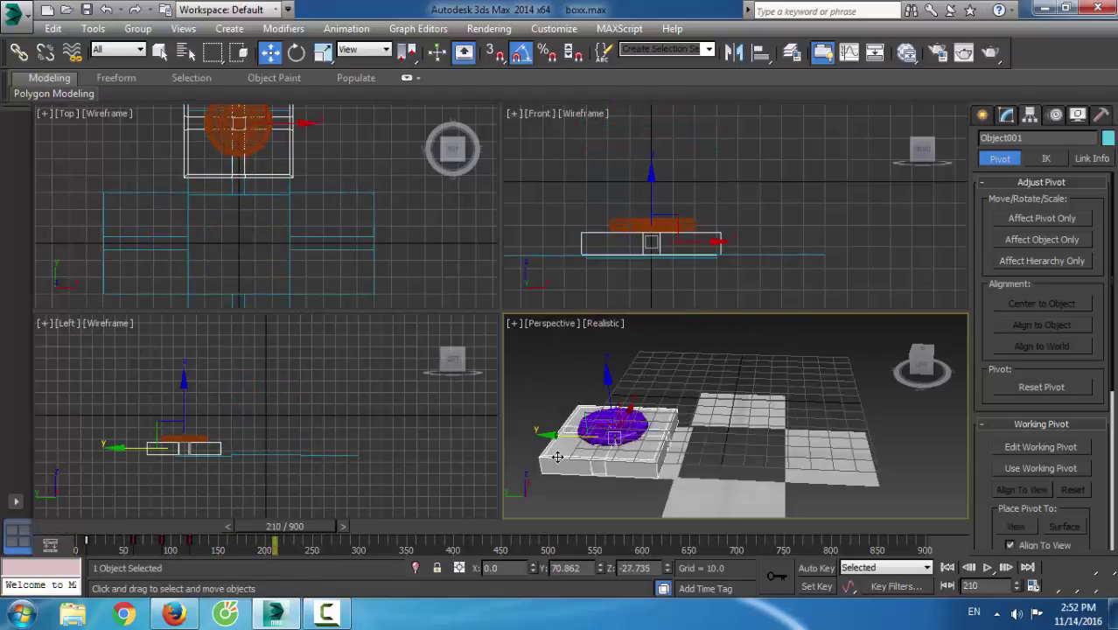
{"action": "left_click_drag", "start_coordinate": [274, 535], "coordinate": [220, 555]}
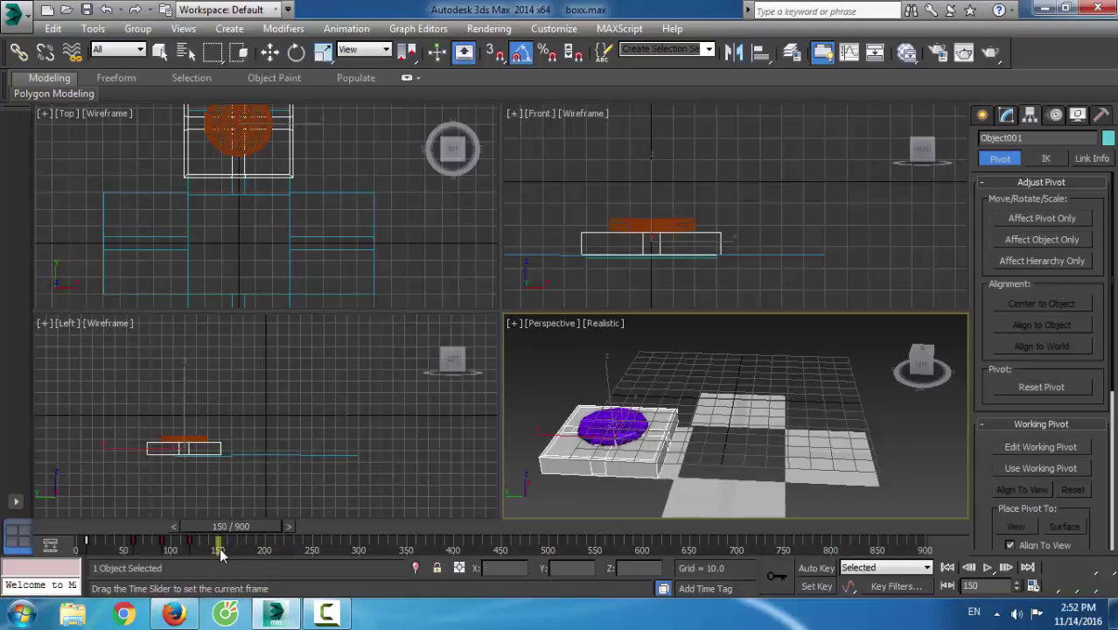
{"action": "key", "text": "w"}
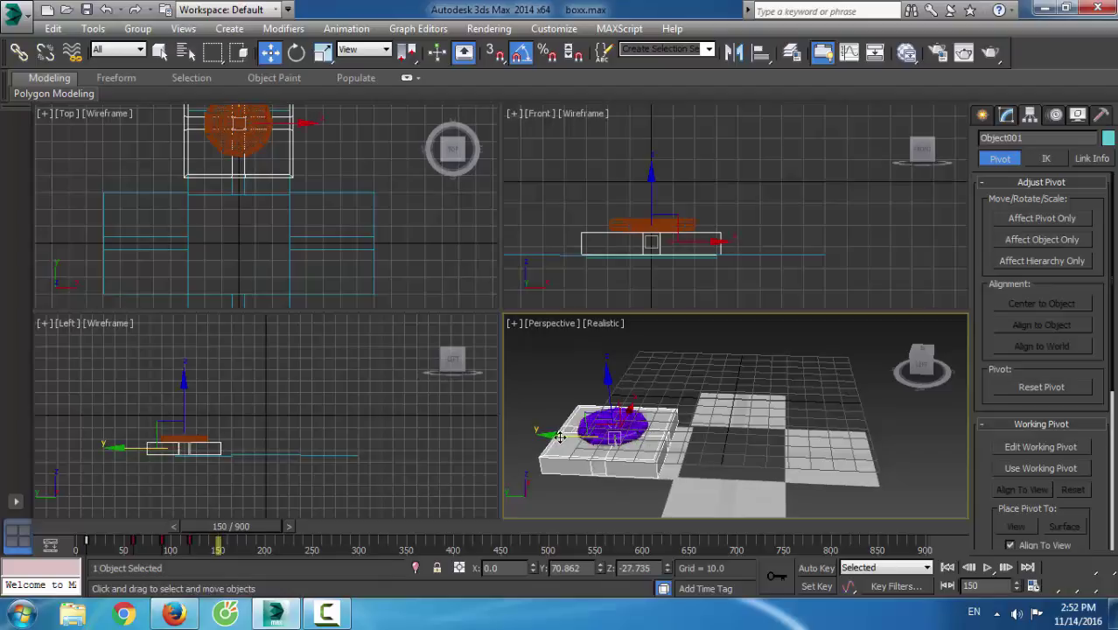
{"action": "left_click_drag", "start_coordinate": [560, 437], "coordinate": [494, 466]}
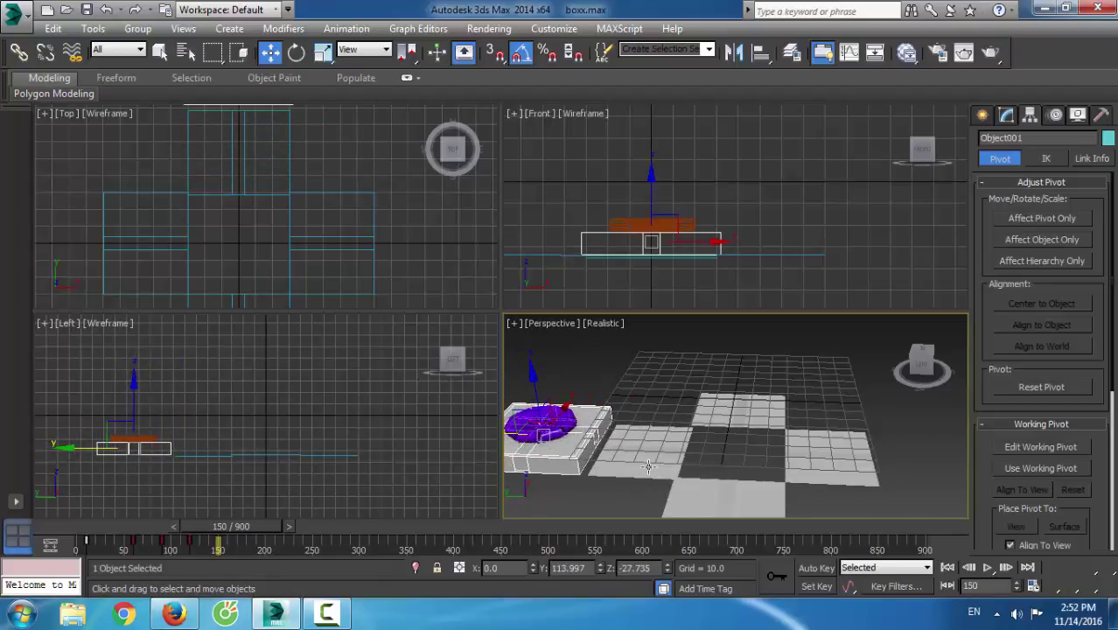
Play and scrub the box-opening animation to check the lid's new path, ending at frame 0
{"action": "left_click", "coordinate": [1068, 586]}
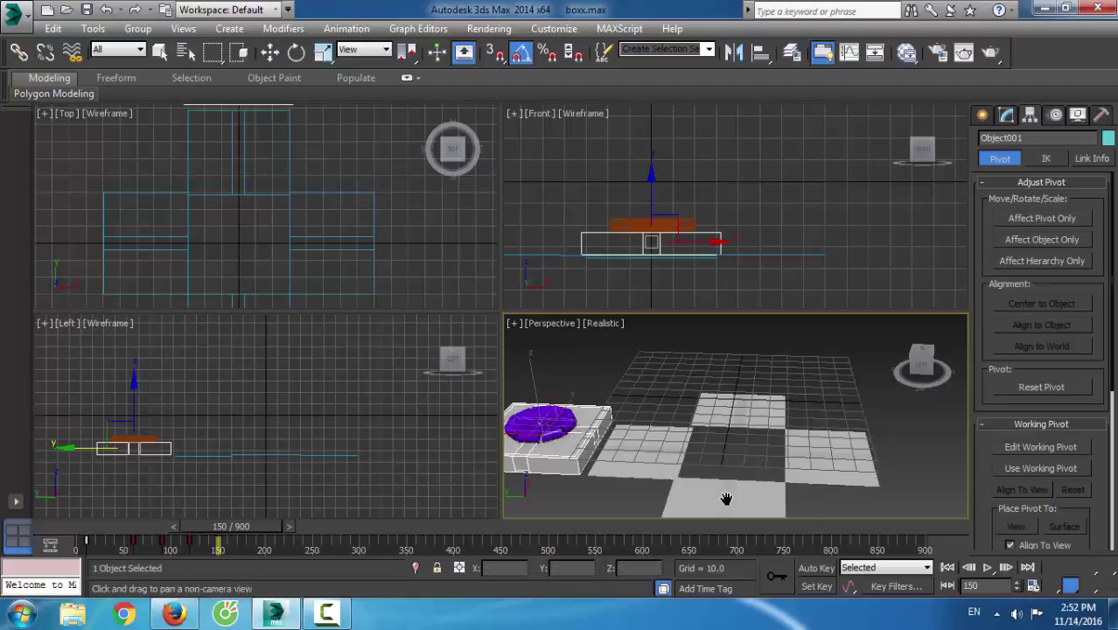
{"action": "left_click_drag", "start_coordinate": [726, 499], "coordinate": [778, 464]}
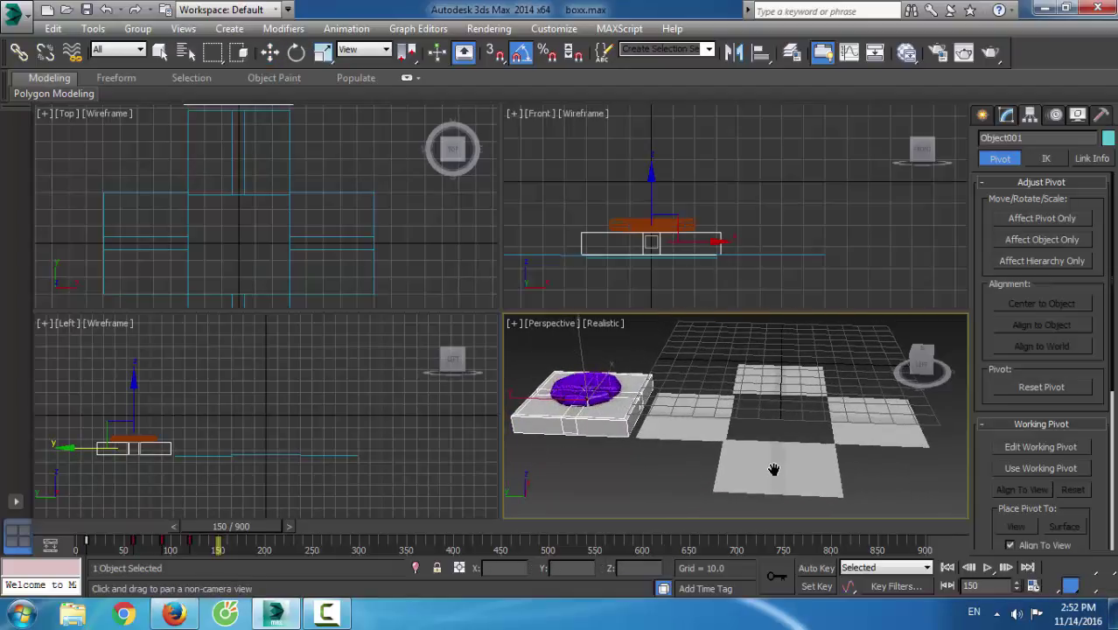
{"action": "left_click", "coordinate": [986, 566]}
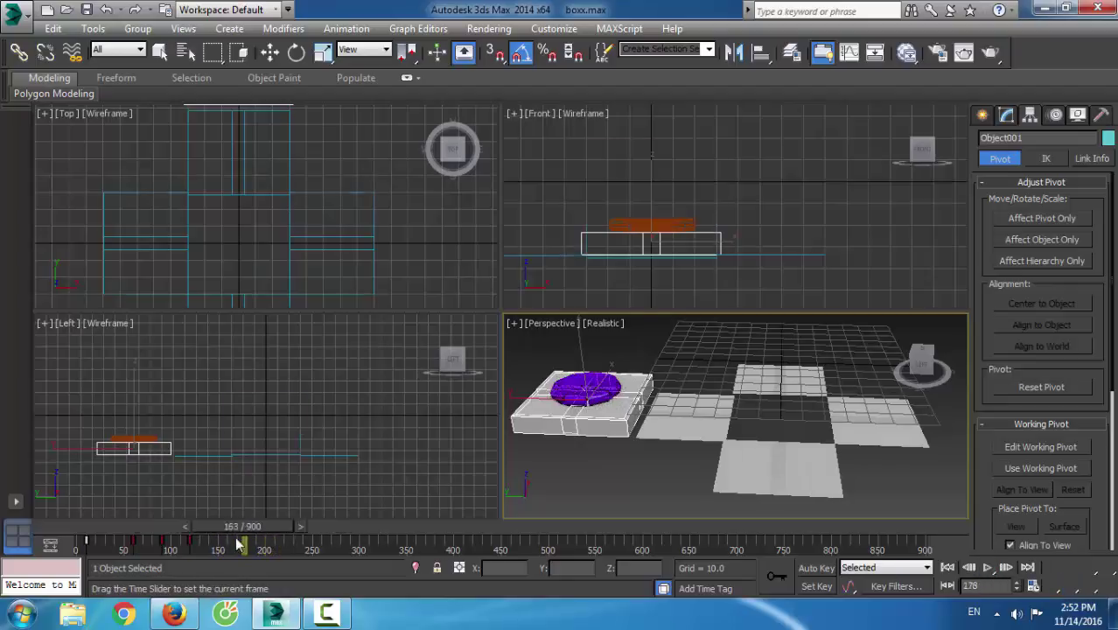
{"action": "left_click_drag", "start_coordinate": [325, 528], "coordinate": [108, 541]}
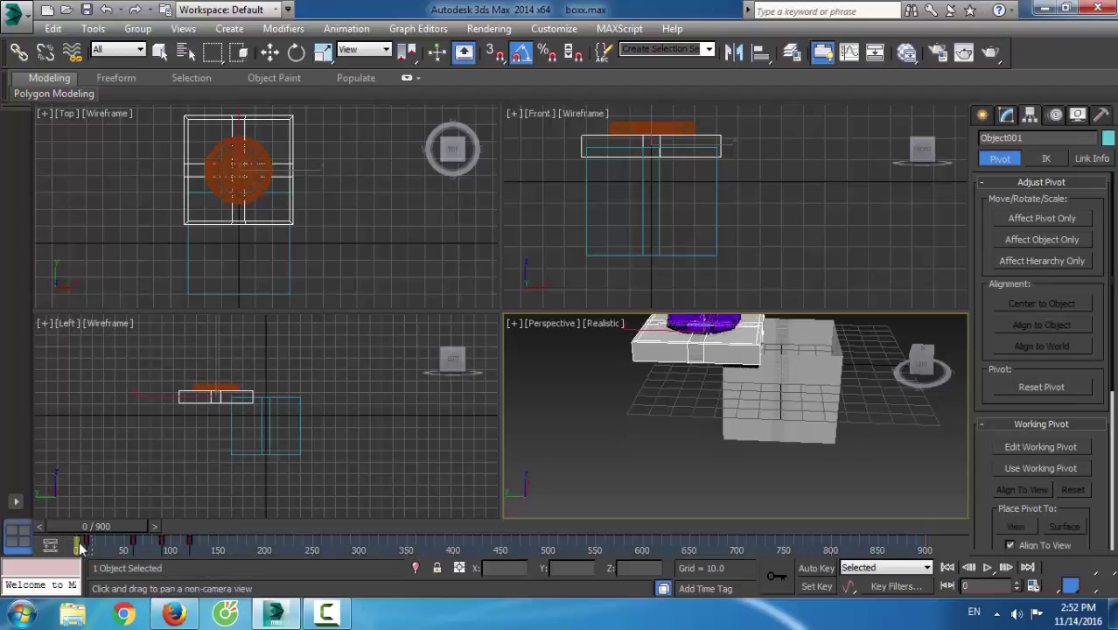
{"action": "left_click_drag", "start_coordinate": [85, 544], "coordinate": [80, 548]}
{"action": "left_click", "coordinate": [968, 567]}
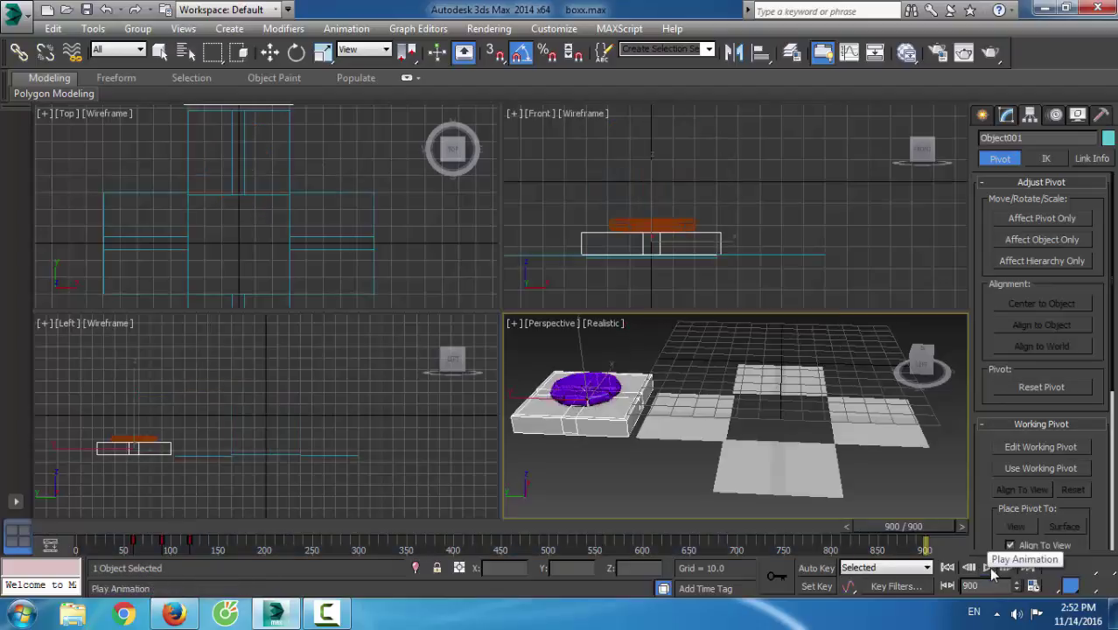
{"action": "left_click", "coordinate": [987, 567]}
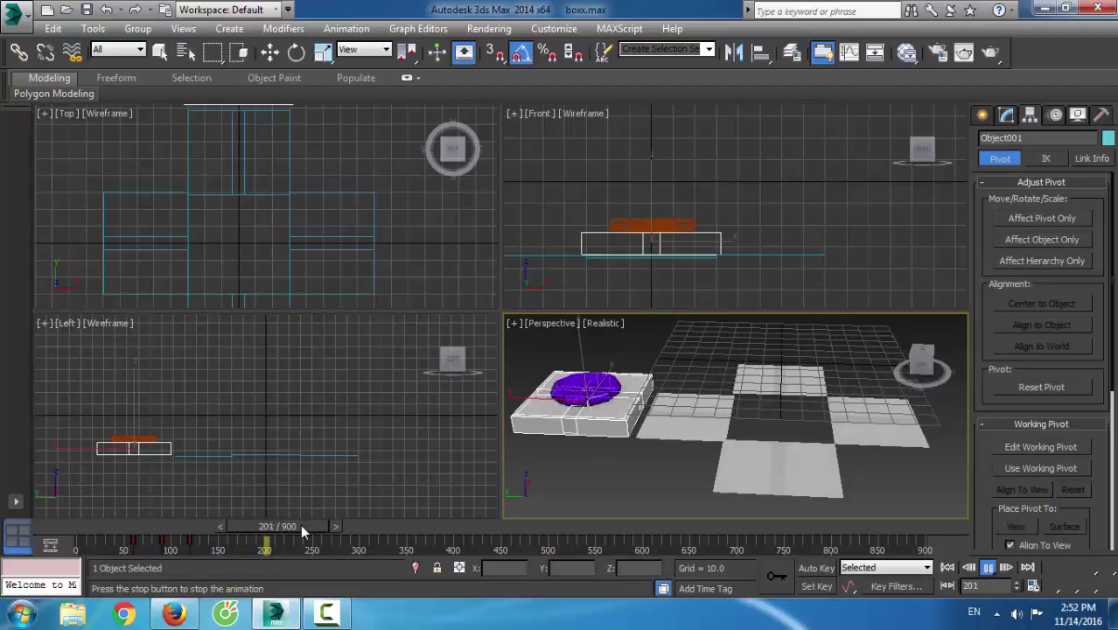
{"action": "left_click_drag", "start_coordinate": [300, 523], "coordinate": [98, 548]}
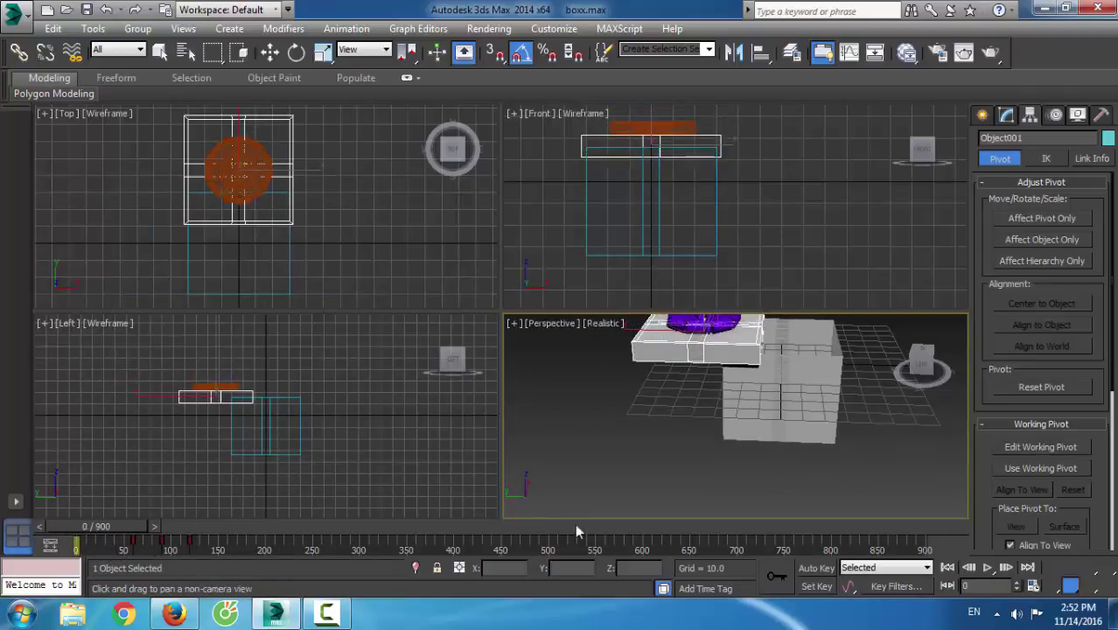
Auto-key the lid at frame 0 with absolute world Y at 0, scrub to frame 160 and end Auto Key
{"action": "left_click", "coordinate": [817, 570]}
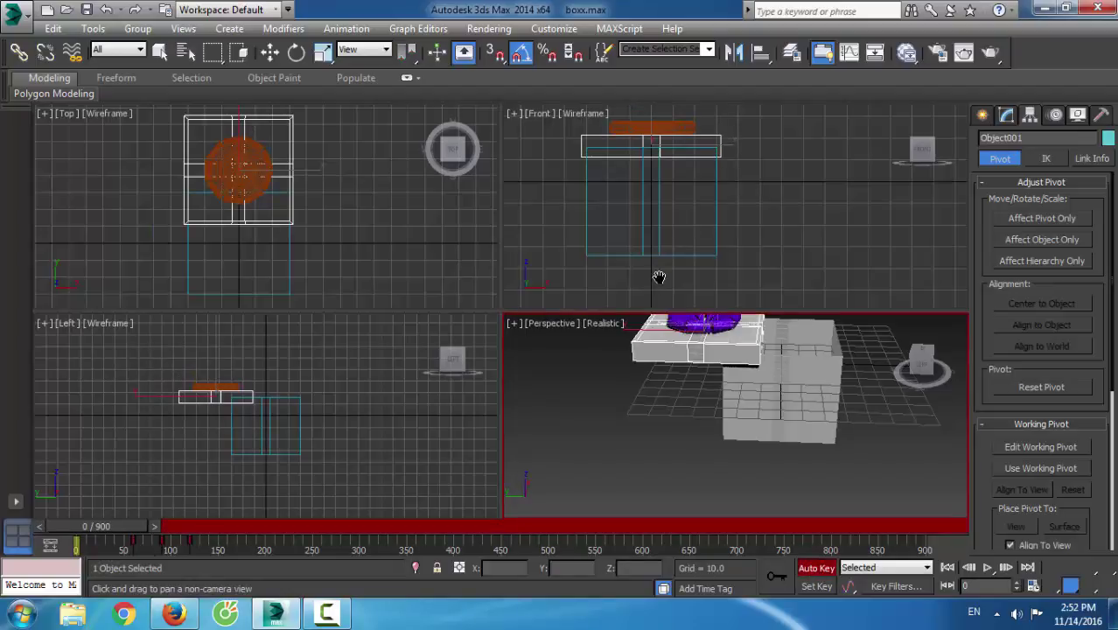
{"action": "right_click", "coordinate": [269, 53]}
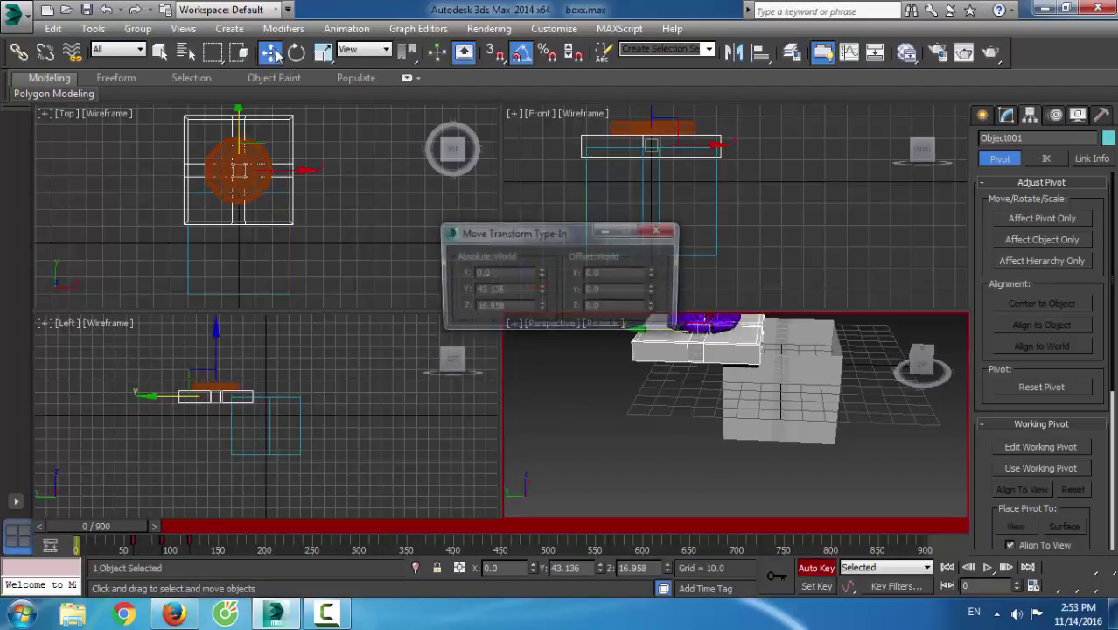
{"action": "right_click", "coordinate": [542, 292]}
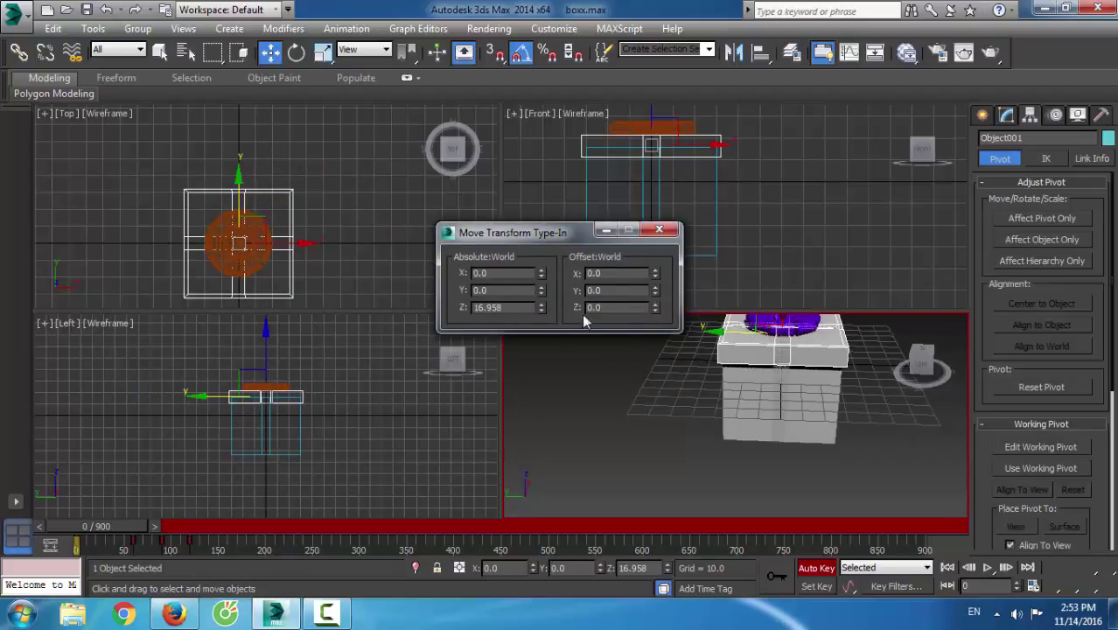
{"action": "left_click", "coordinate": [659, 230]}
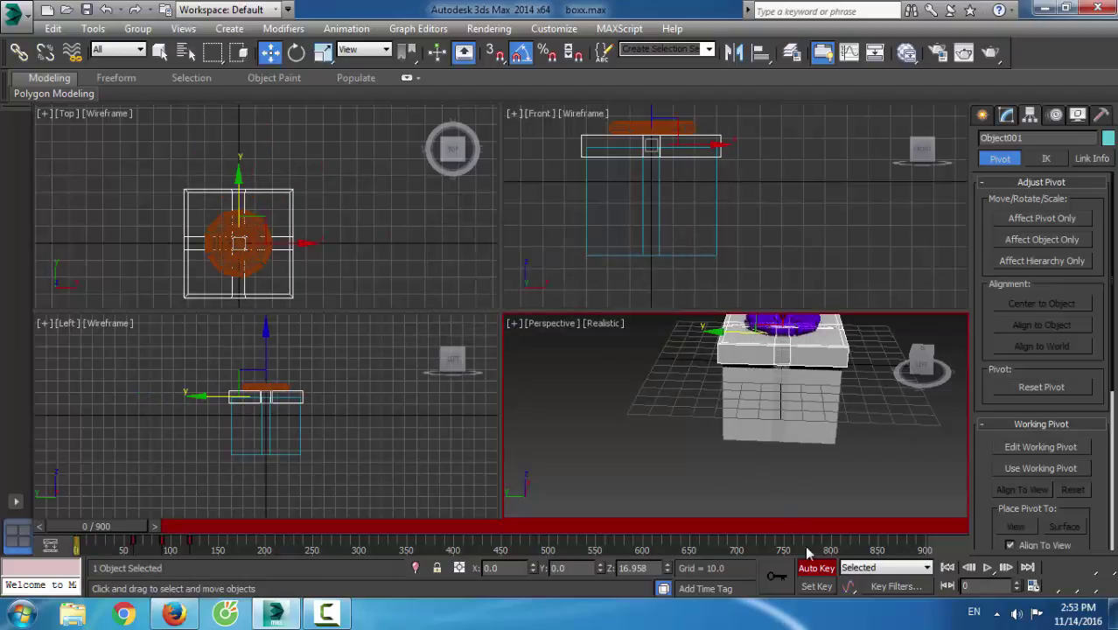
{"action": "left_click_drag", "start_coordinate": [116, 533], "coordinate": [258, 550]}
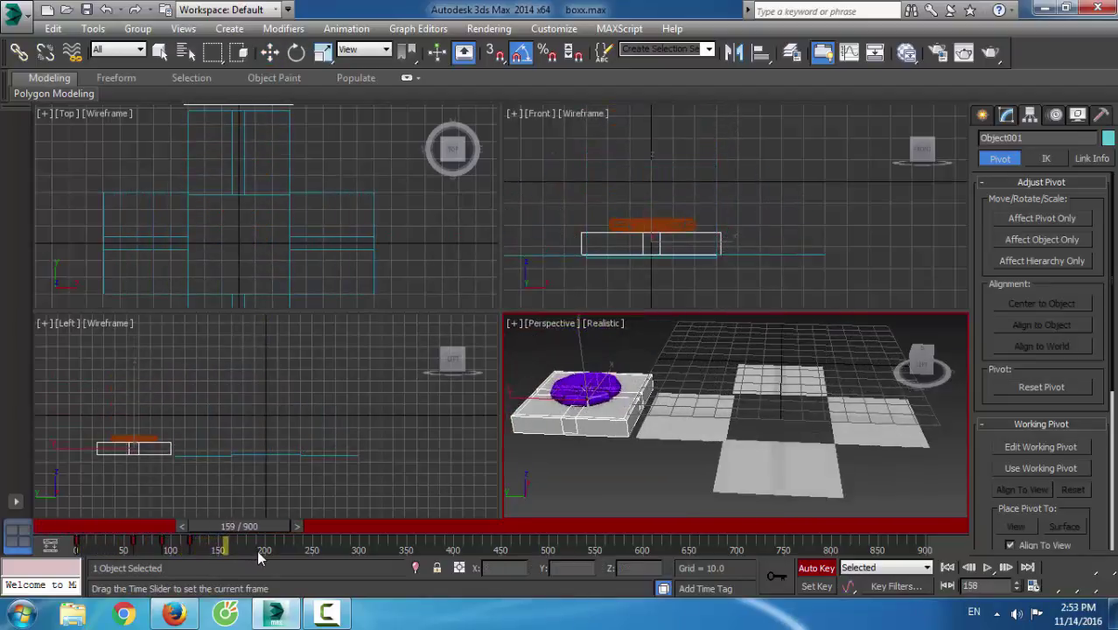
{"action": "key", "text": "w"}
{"action": "left_click", "coordinate": [817, 568]}
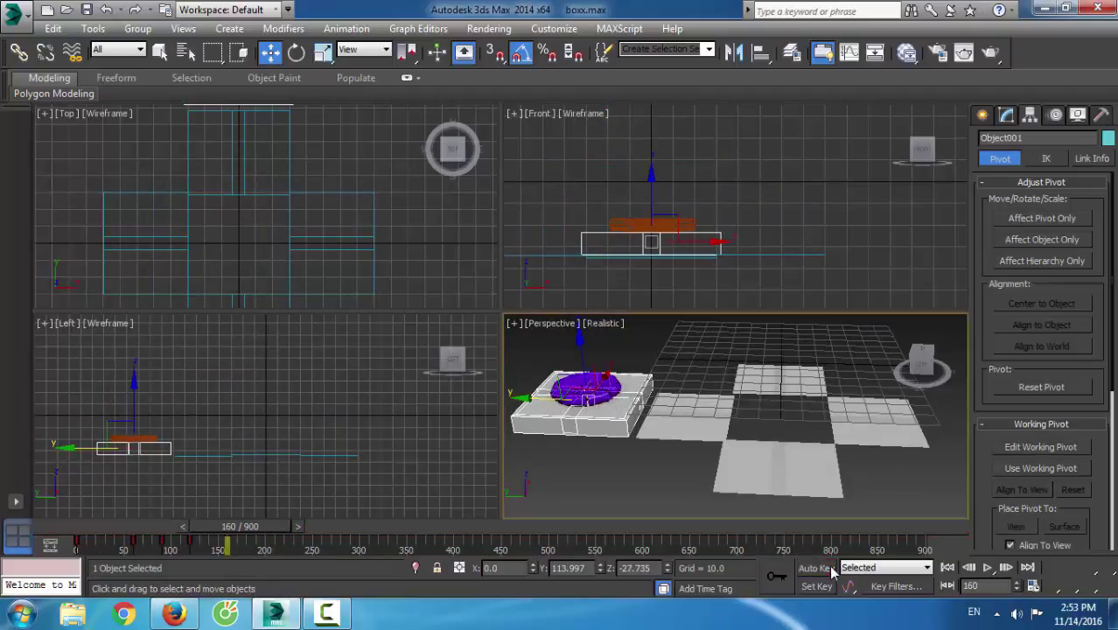
{"action": "right_click", "coordinate": [809, 430]}
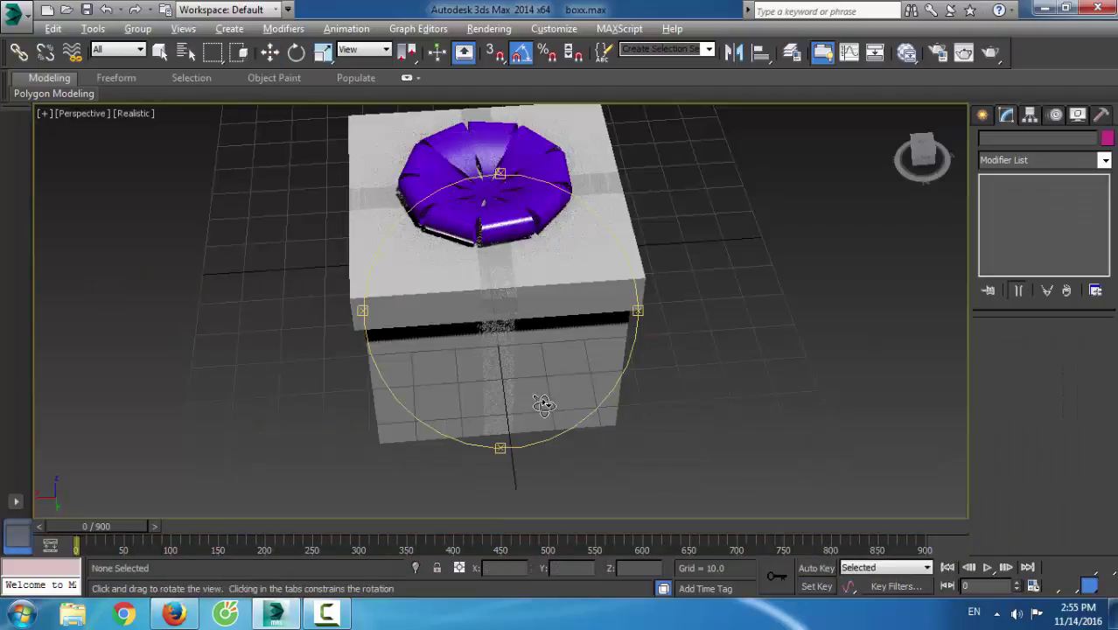
Frame the closed box in the enlarged perspective view and play the opening animation to review it
{"action": "left_click_drag", "start_coordinate": [541, 404], "coordinate": [547, 365]}
{"action": "scroll", "coordinate": [515, 385], "scroll_direction": "down", "scroll_amount": 5}
{"action": "scroll", "coordinate": [548, 364], "scroll_direction": "up", "scroll_amount": 2}
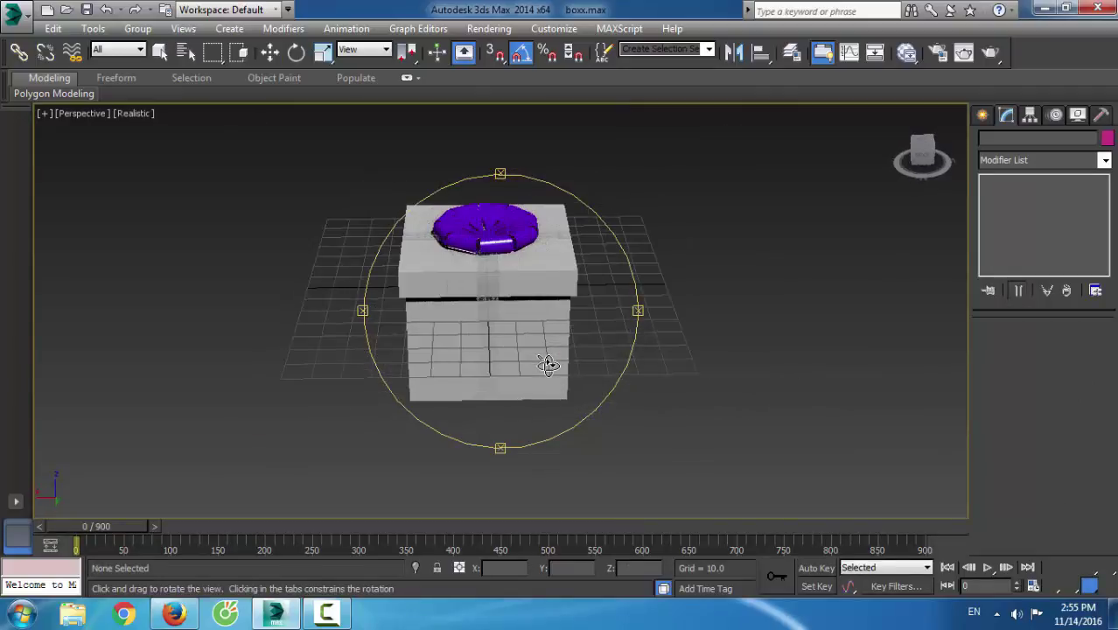
{"action": "key", "text": "slash"}
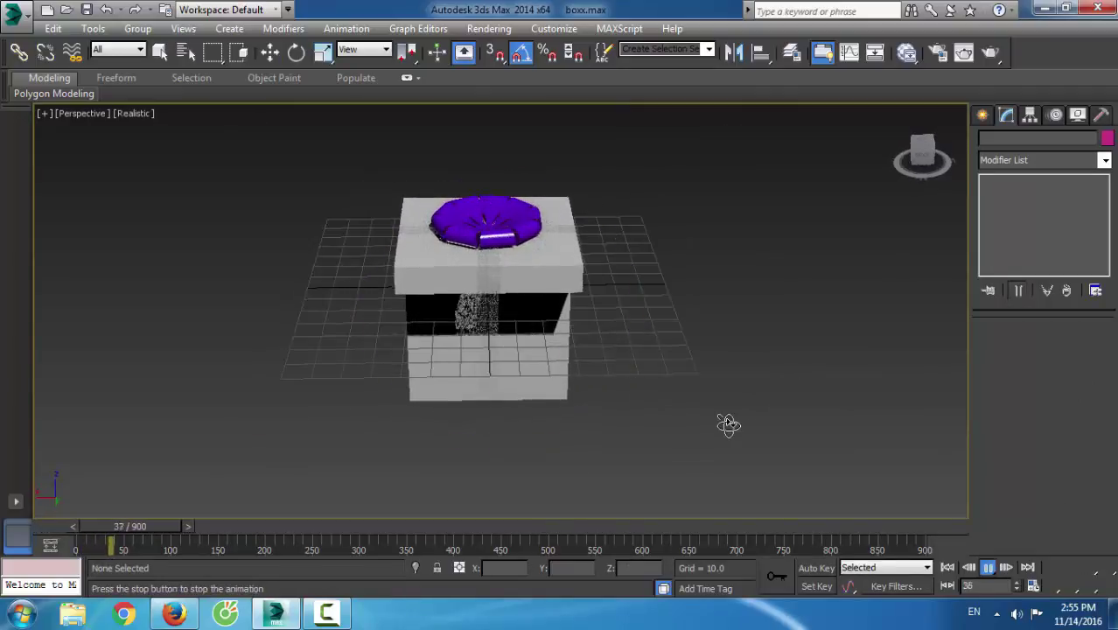
{"action": "key", "text": "ctrl+r"}
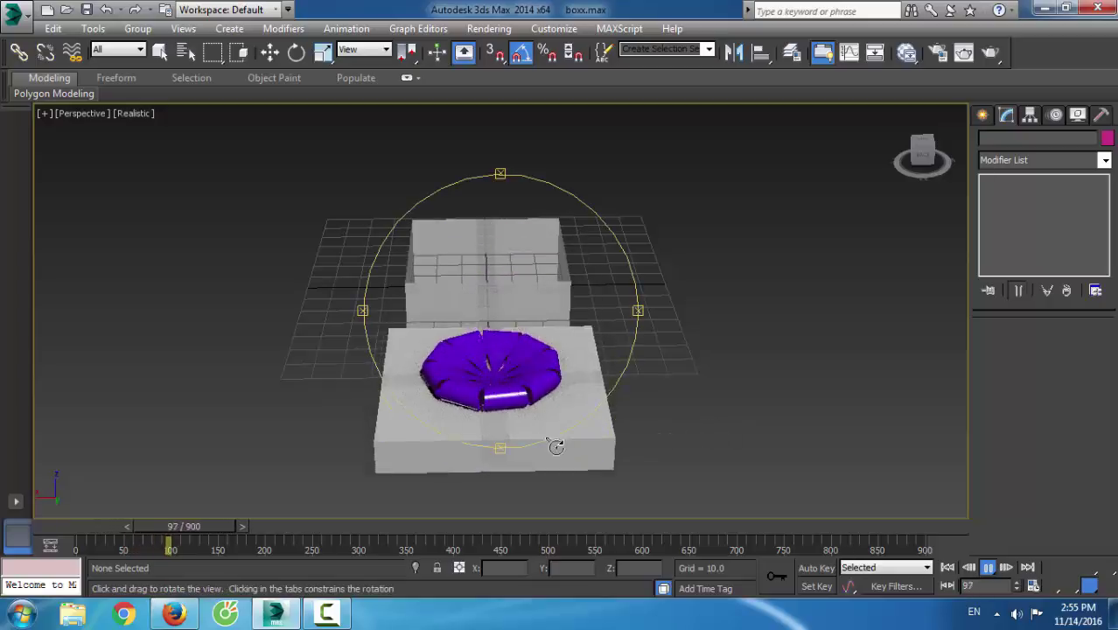